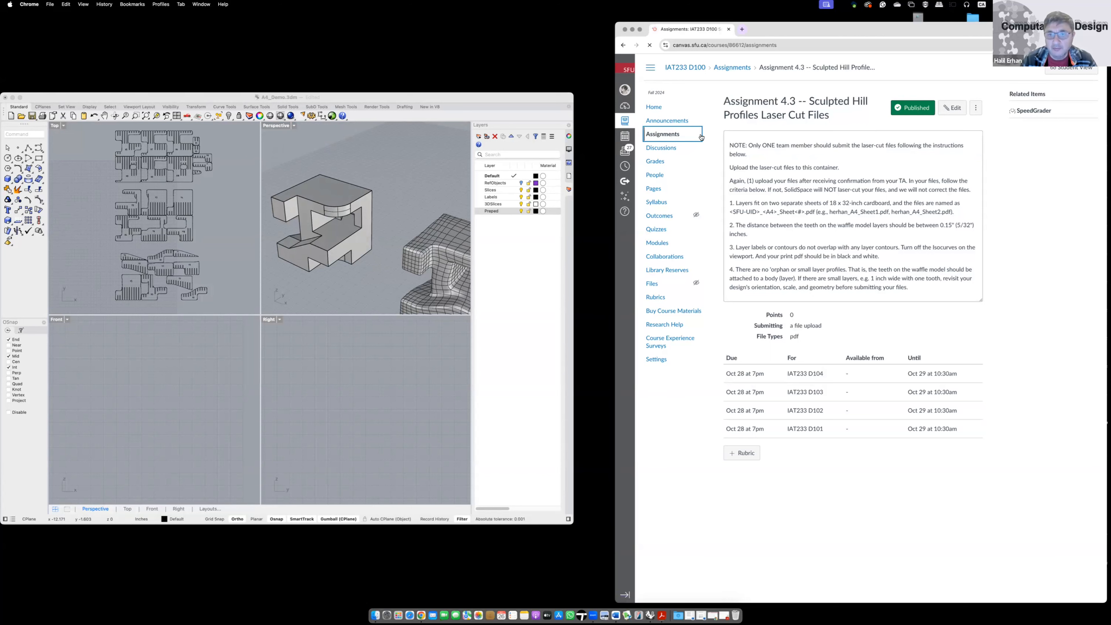
- Maximize the Perspective viewport in Rhino, zoom to the angular hill polysurface and examine it from several sides
{"action": "double_click", "coordinate": [276, 125]}
{"action": "left_click", "coordinate": [281, 307]}
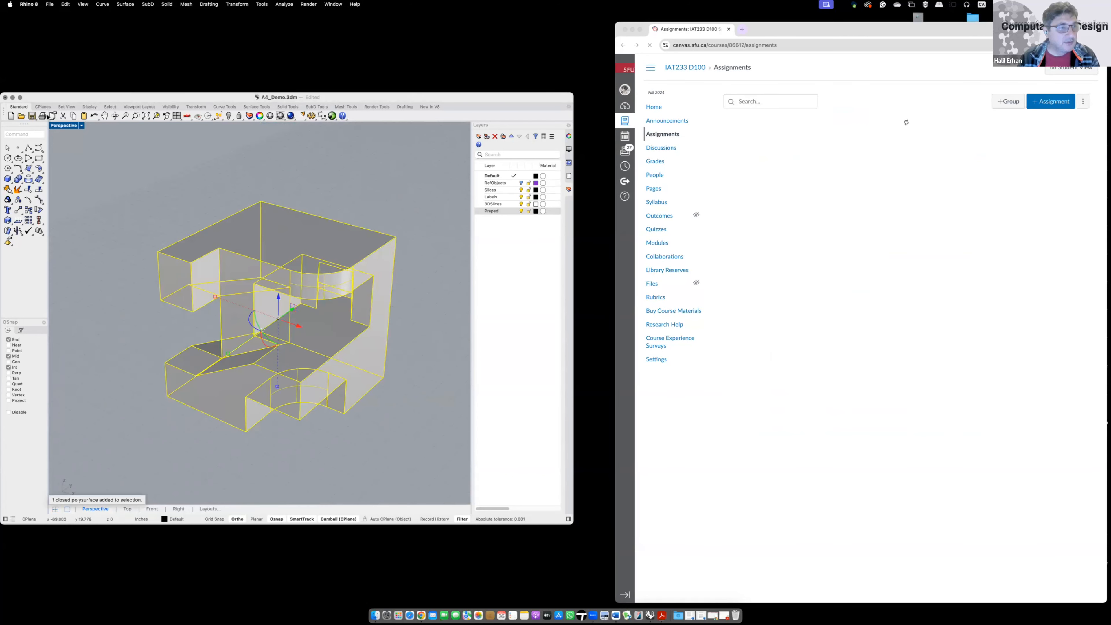
{"action": "left_click", "coordinate": [67, 106]}
{"action": "left_click", "coordinate": [166, 205]}
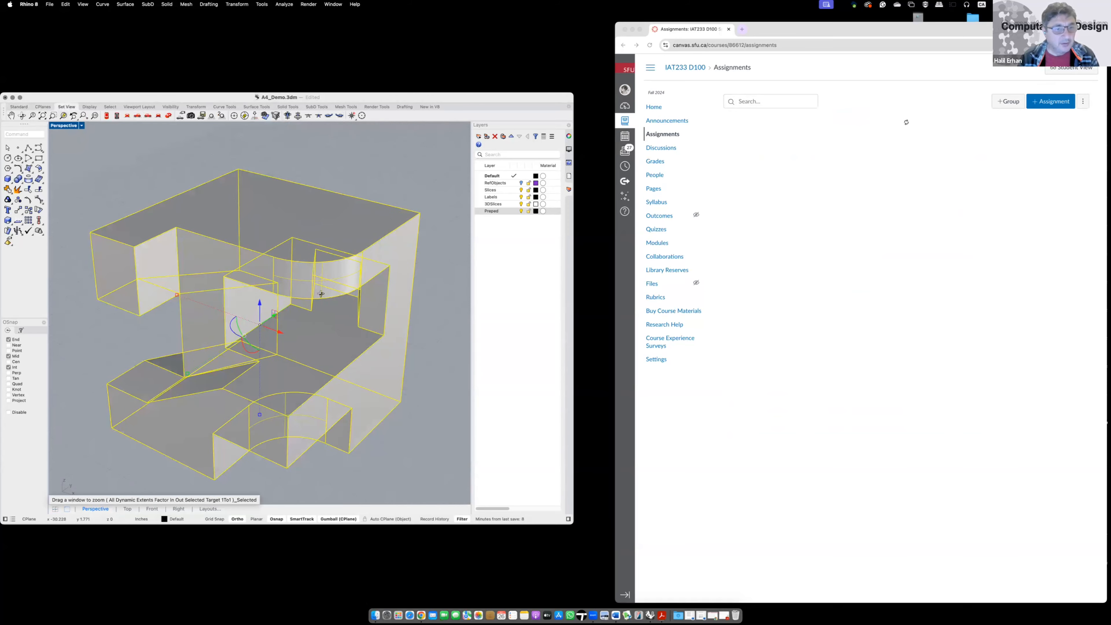
{"action": "scroll", "coordinate": [422, 330], "scroll_direction": "up", "scroll_amount": 3}
{"action": "scroll", "coordinate": [414, 337], "scroll_direction": "up", "scroll_amount": 10}
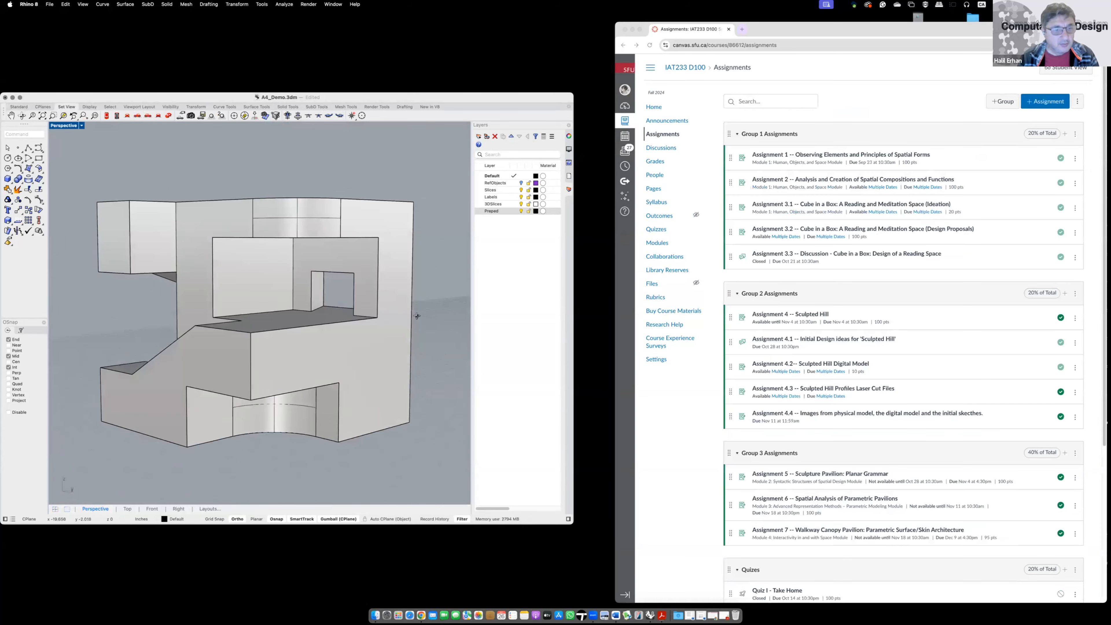
{"action": "scroll", "coordinate": [413, 342], "scroll_direction": "up", "scroll_amount": 10}
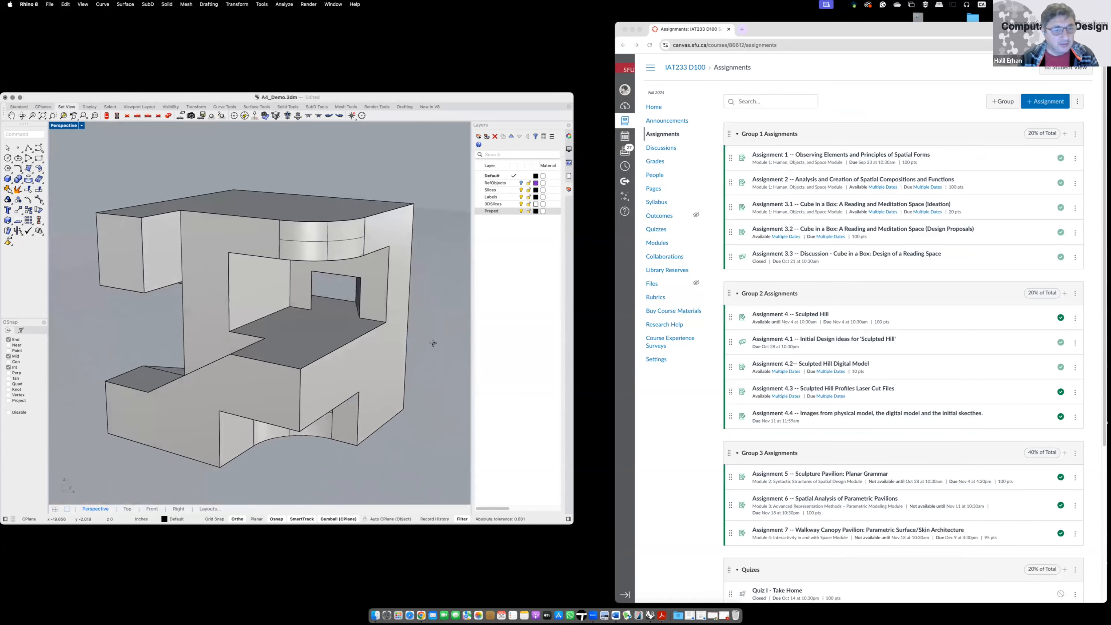
{"action": "scroll", "coordinate": [464, 344], "scroll_direction": "up", "scroll_amount": 5}
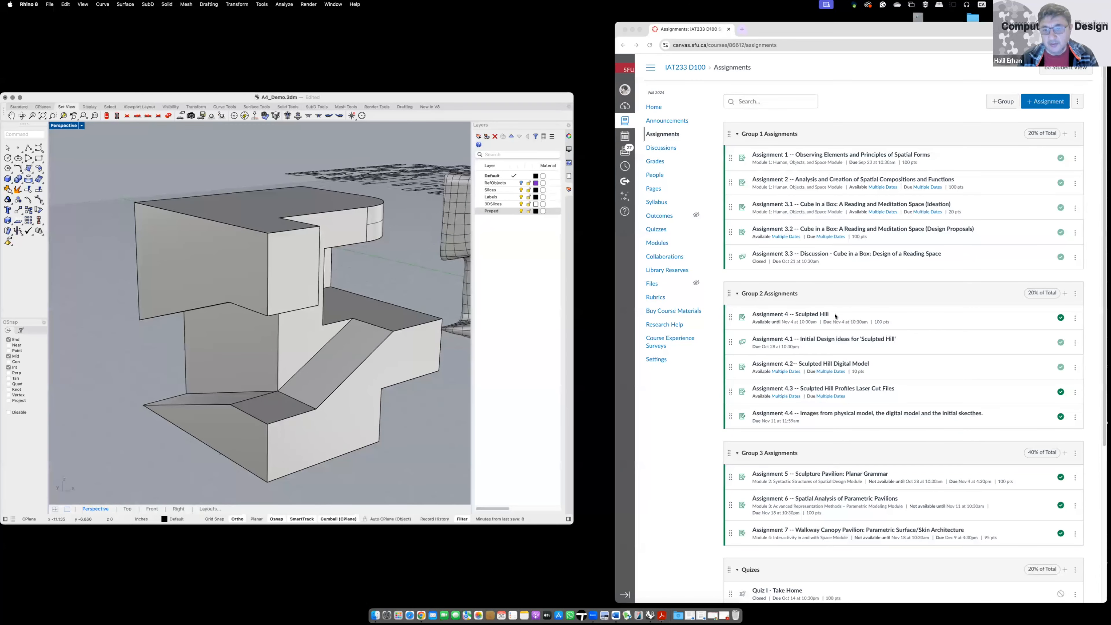
- Open the Assignment 4 -- Sculpted Hill page in Chrome and inspect the angular hill model in Rhino alongside it
{"action": "left_click", "coordinate": [823, 315]}
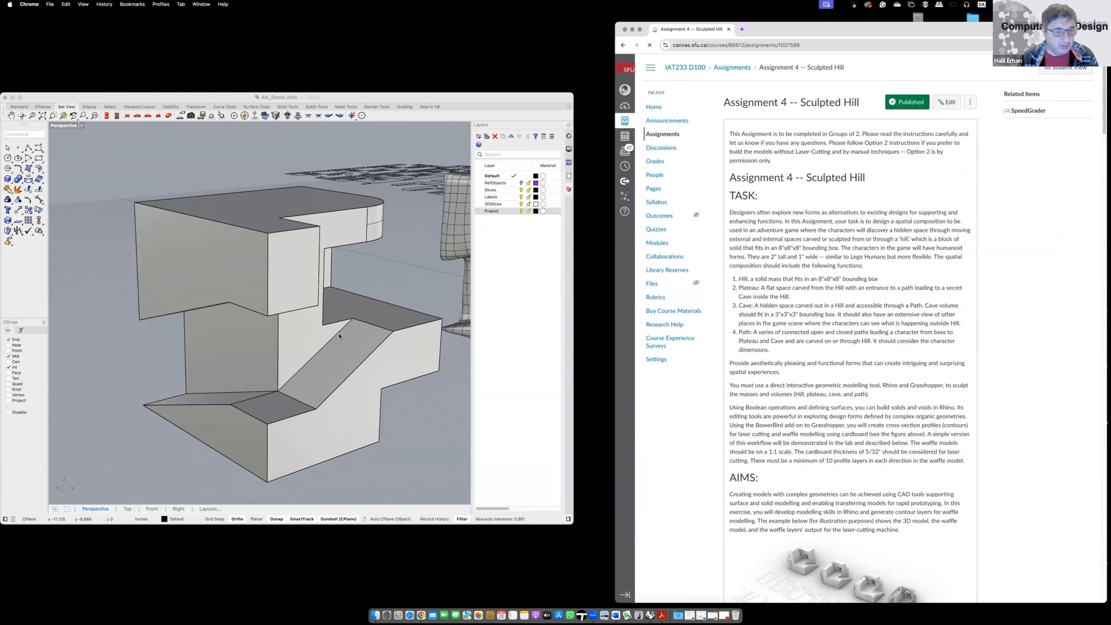
{"action": "right_click_drag", "start_coordinate": [386, 331], "coordinate": [331, 304]}
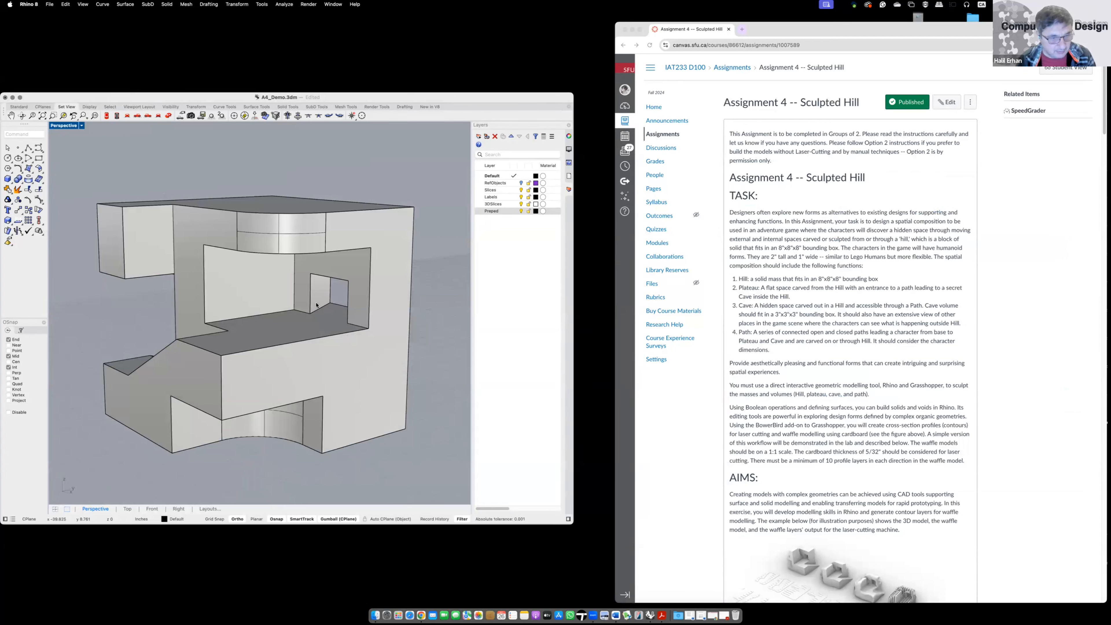
{"action": "mouse_move", "coordinate": [317, 305]}
{"action": "right_mouse_down"}
{"action": "mouse_move", "coordinate": [243, 365]}
{"action": "mouse_move", "coordinate": [322, 392]}
{"action": "mouse_move", "coordinate": [296, 349]}
{"action": "mouse_move", "coordinate": [308, 311]}
{"action": "mouse_move", "coordinate": [294, 308]}
{"action": "mouse_move", "coordinate": [286, 330]}
{"action": "mouse_move", "coordinate": [312, 304]}
{"action": "mouse_move", "coordinate": [318, 336]}
{"action": "right_mouse_up"}
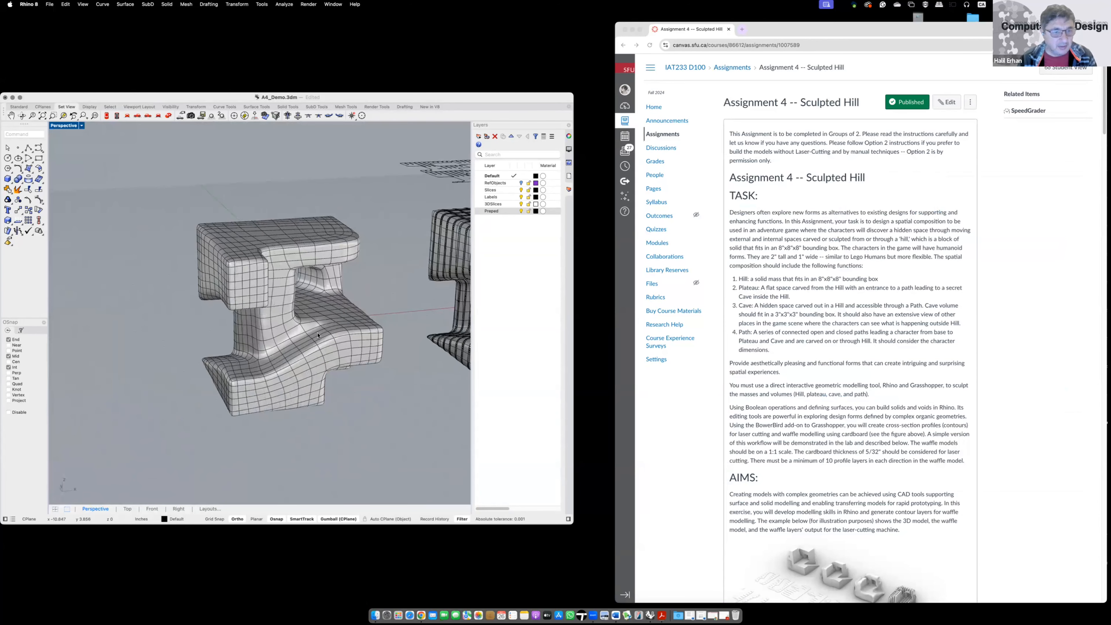
- Delete the smooth SubD hill that encloses the waffle slices and inspect the waffle model
{"action": "mouse_move", "coordinate": [289, 382]}
{"action": "right_mouse_down"}
{"action": "mouse_move", "coordinate": [243, 373]}
{"action": "mouse_move", "coordinate": [271, 359]}
{"action": "right_mouse_up"}
{"action": "left_click", "coordinate": [354, 269]}
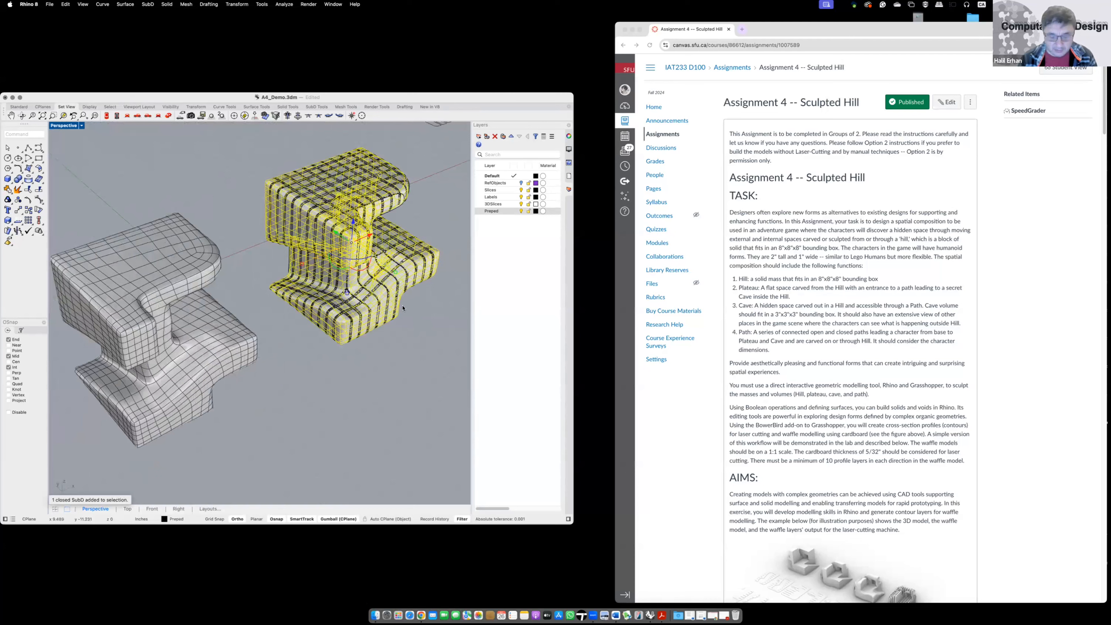
{"action": "key", "text": "Delete"}
{"action": "right_click_drag", "start_coordinate": [401, 332], "coordinate": [355, 239]}
{"action": "scroll", "coordinate": [363, 281], "scroll_direction": "up", "scroll_amount": 3}
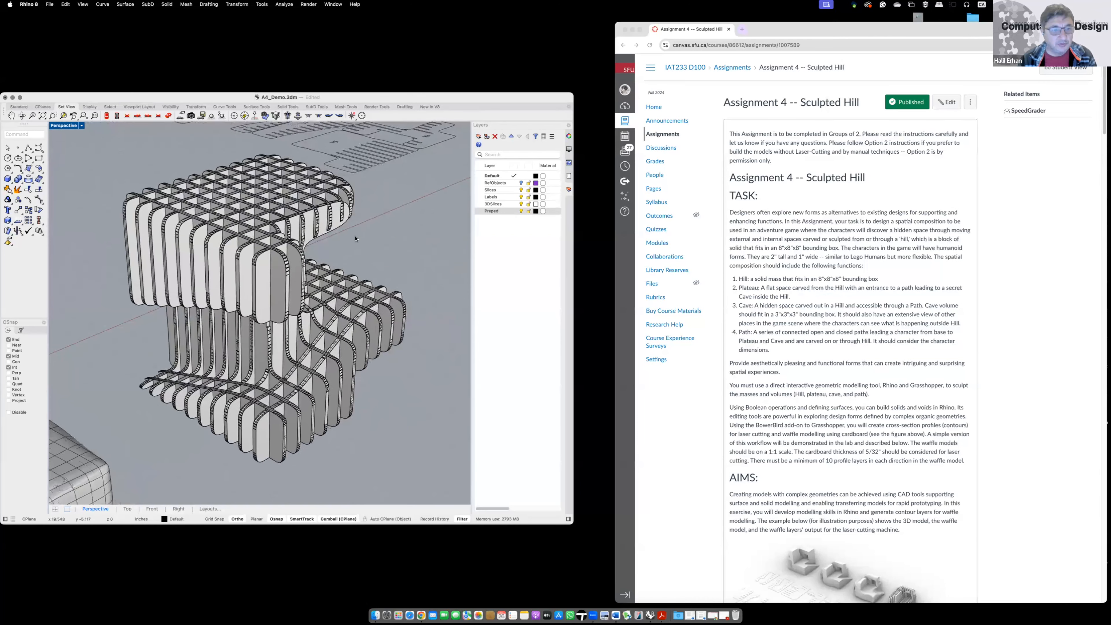
- Restore the four-viewport layout and examine the labelled laser-cut profiles in the Top view
{"action": "double_click", "coordinate": [68, 127]}
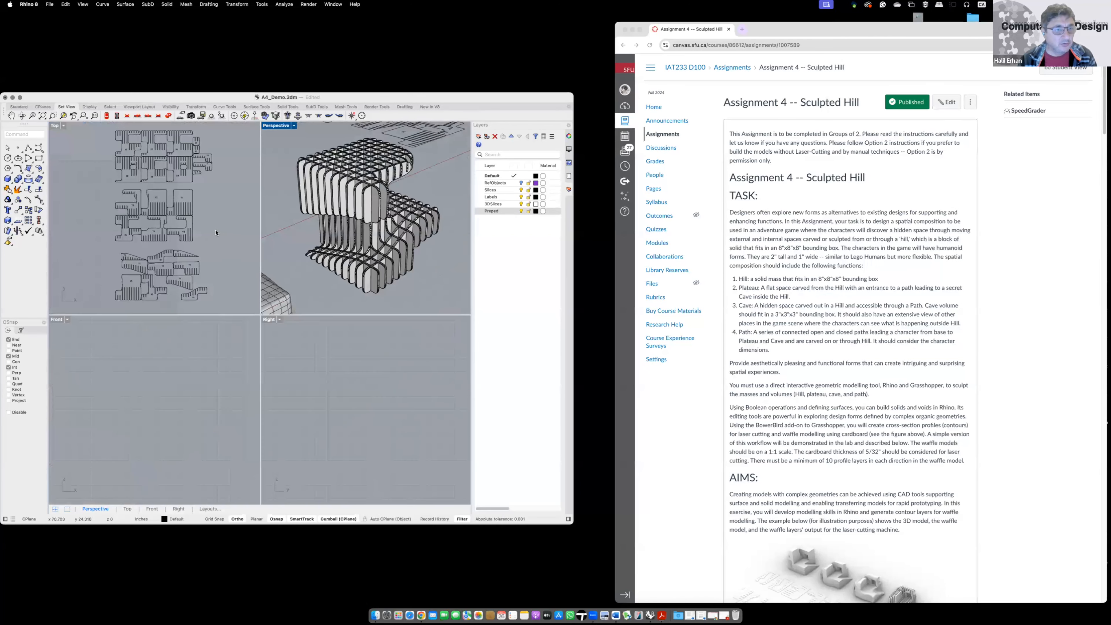
{"action": "scroll", "coordinate": [153, 307], "scroll_direction": "up", "scroll_amount": 3}
{"action": "scroll", "coordinate": [157, 289], "scroll_direction": "down", "scroll_amount": 5}
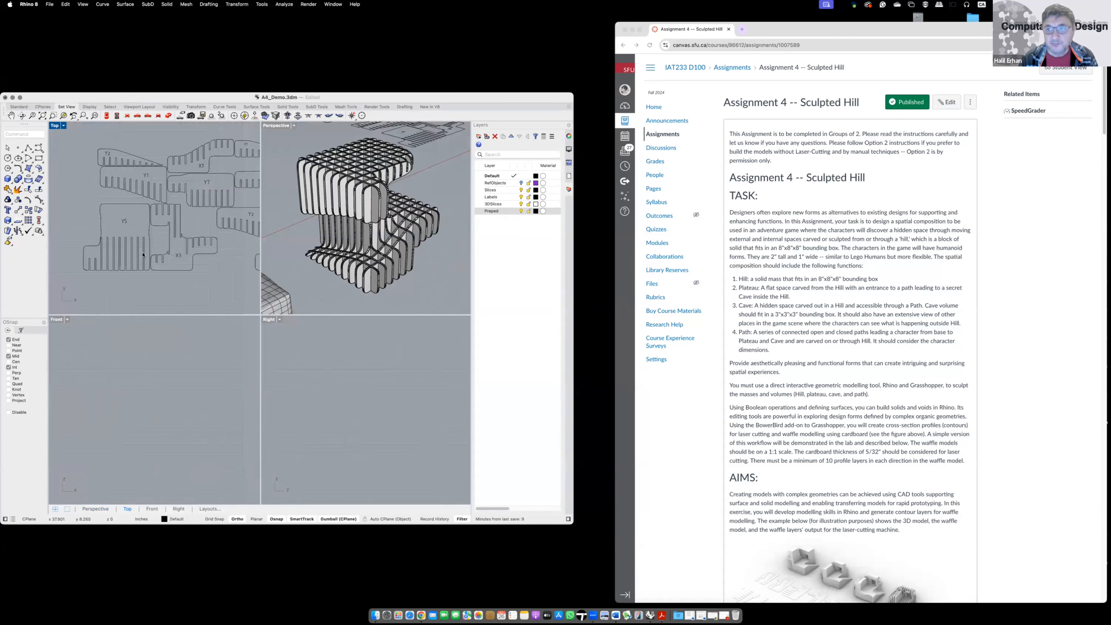
{"action": "scroll", "coordinate": [143, 253], "scroll_direction": "up", "scroll_amount": 3}
{"action": "mouse_move", "coordinate": [160, 229]}
{"action": "right_mouse_down"}
{"action": "mouse_move", "coordinate": [153, 254]}
{"action": "mouse_move", "coordinate": [147, 225]}
{"action": "right_mouse_up"}
{"action": "right_click_drag", "start_coordinate": [77, 234], "coordinate": [102, 239]}
{"action": "scroll", "coordinate": [128, 239], "scroll_direction": "down", "scroll_amount": 10}
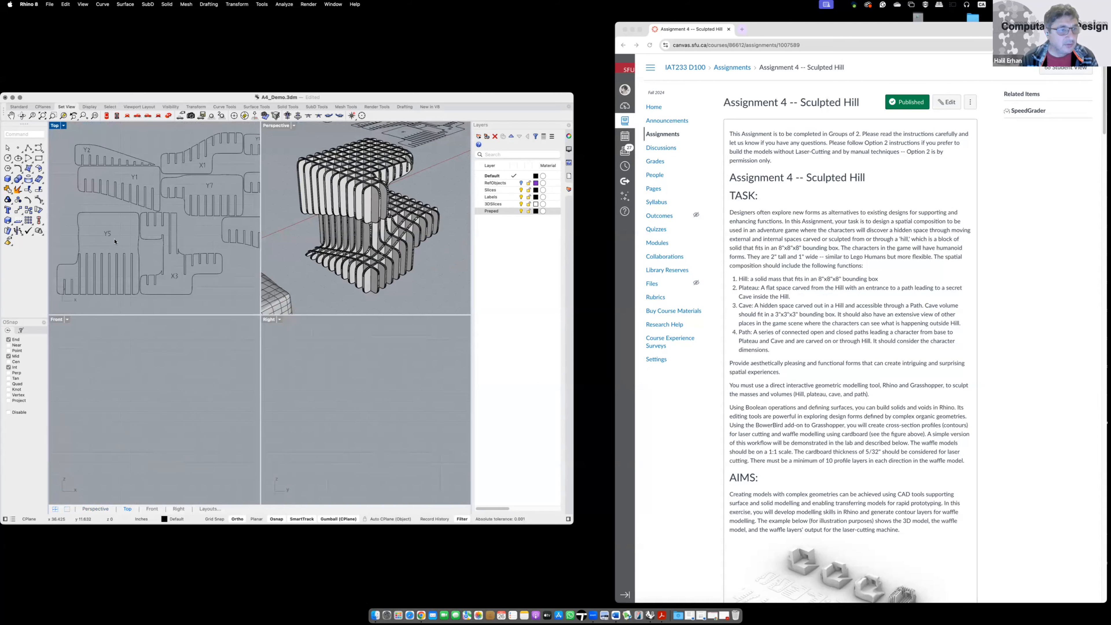
{"action": "scroll", "coordinate": [131, 203], "scroll_direction": "up", "scroll_amount": 10}
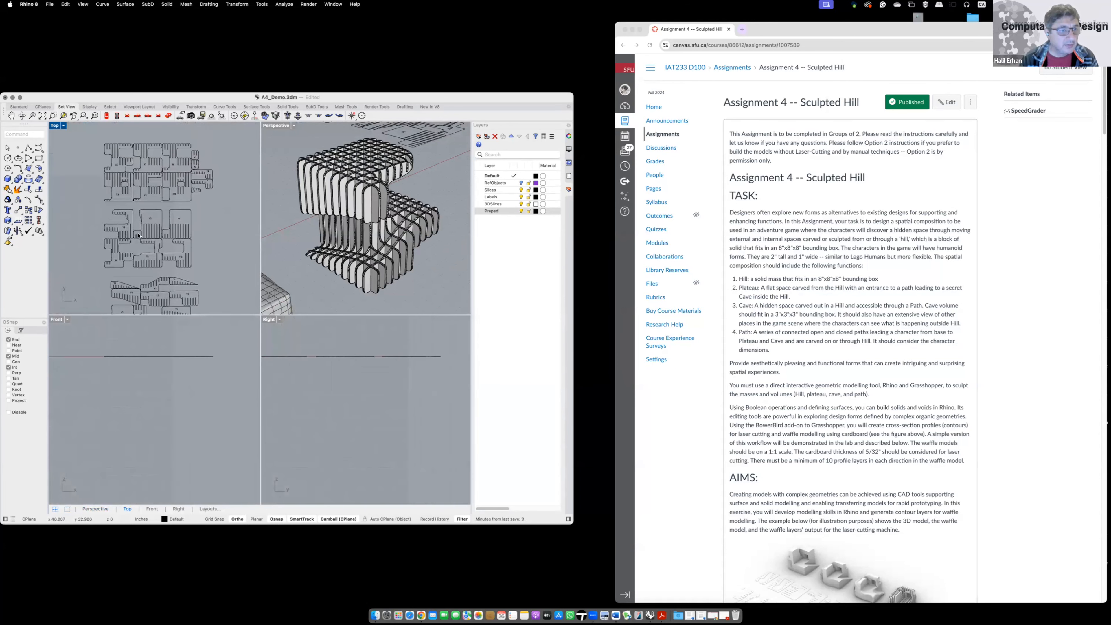
{"action": "scroll", "coordinate": [138, 239], "scroll_direction": "down", "scroll_amount": 5}
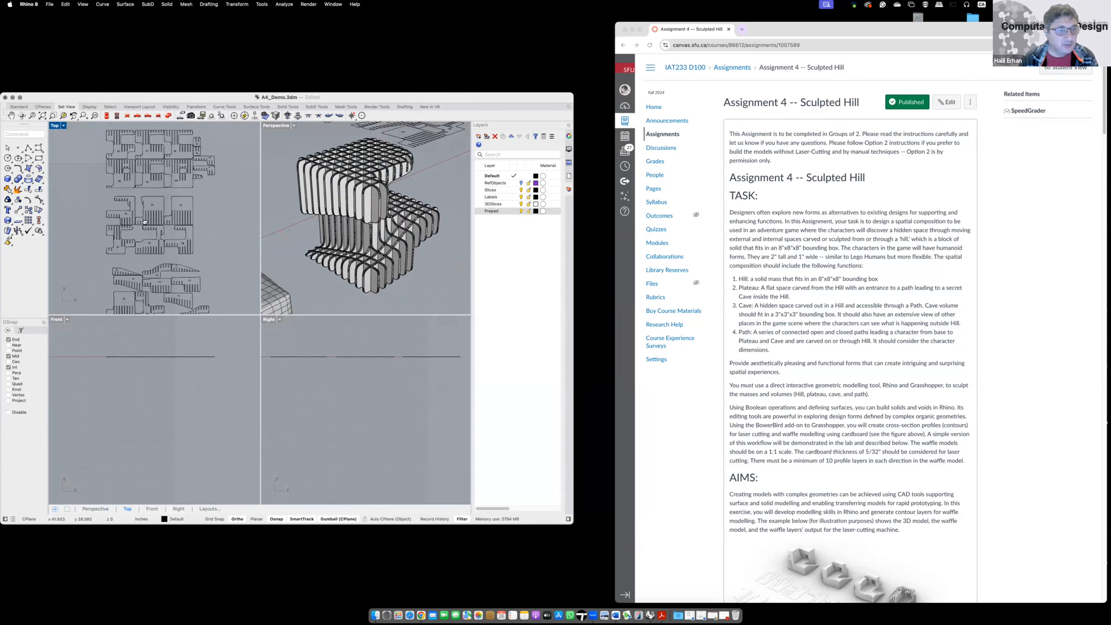
{"action": "scroll", "coordinate": [145, 241], "scroll_direction": "down", "scroll_amount": 3}
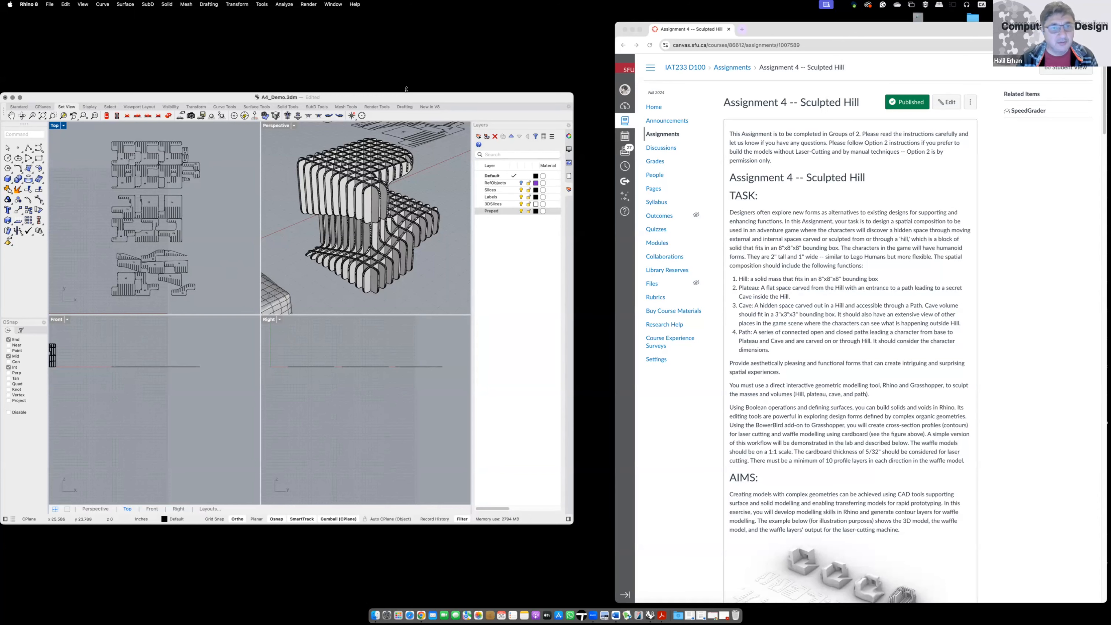
- Enlarge the Rhino window upward and sideways, and hide the Preped layer
{"action": "left_click_drag", "start_coordinate": [407, 93], "coordinate": [411, 20]}
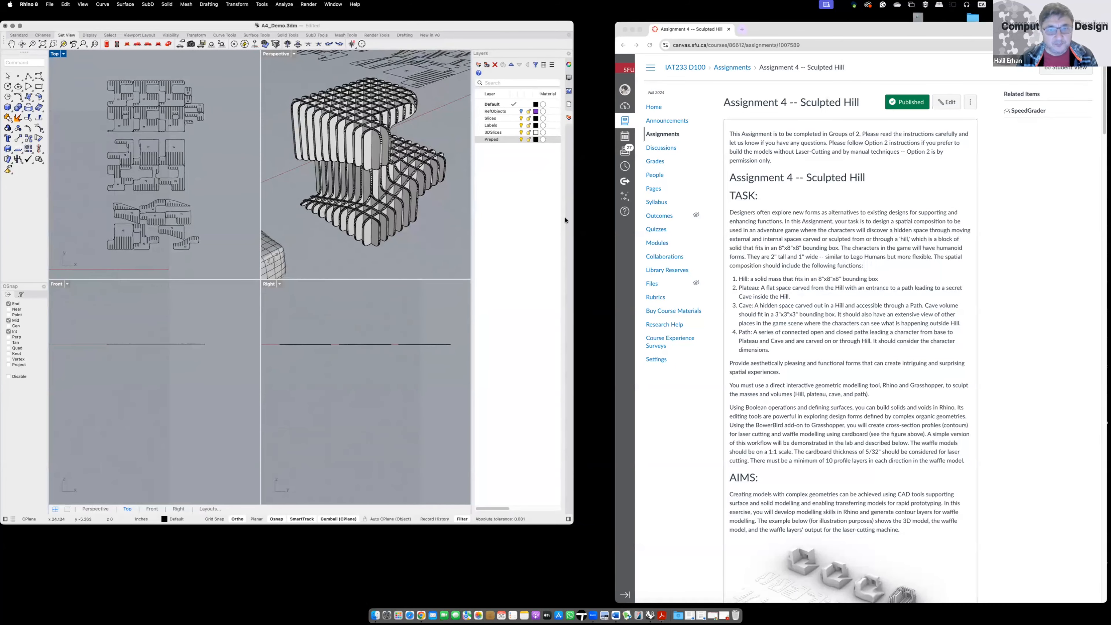
{"action": "left_click_drag", "start_coordinate": [599, 224], "coordinate": [600, 224]}
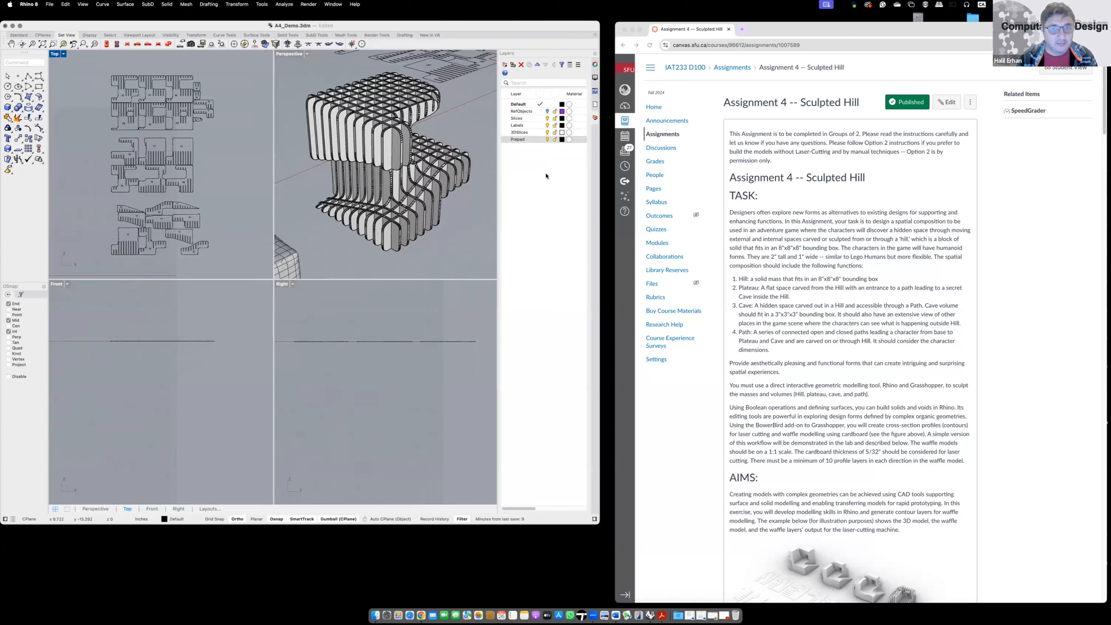
{"action": "left_click", "coordinate": [548, 139]}
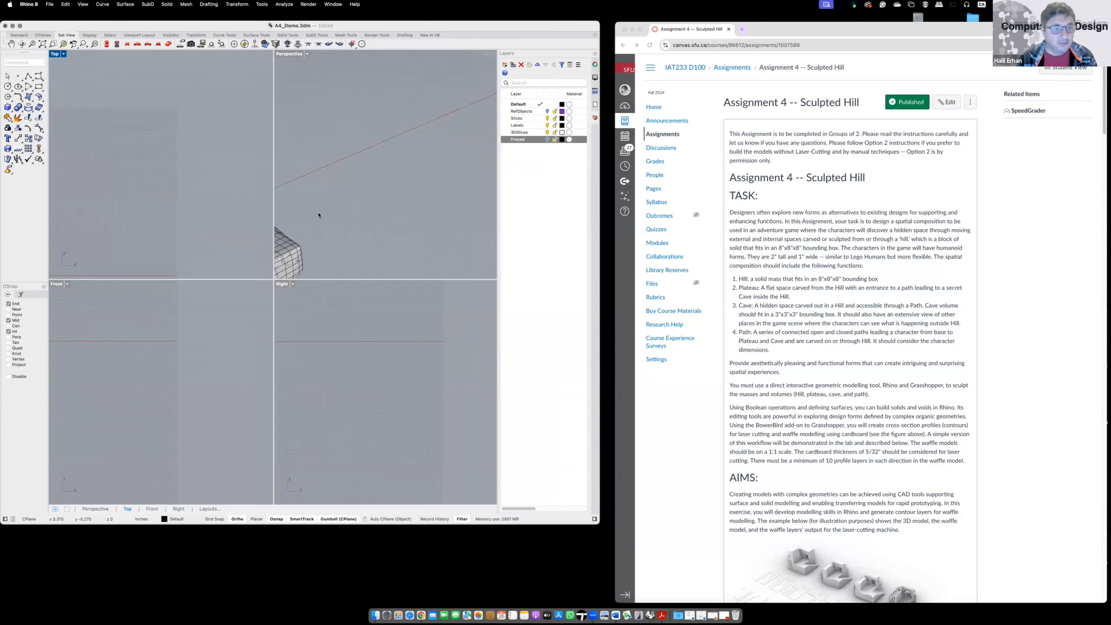
- Bring the angular hill polysurface into view and maximize the Perspective viewport
{"action": "right_click_drag", "start_coordinate": [347, 208], "coordinate": [461, 142]}
{"action": "right_click_drag", "start_coordinate": [401, 196], "coordinate": [461, 142], "text": "shift"}
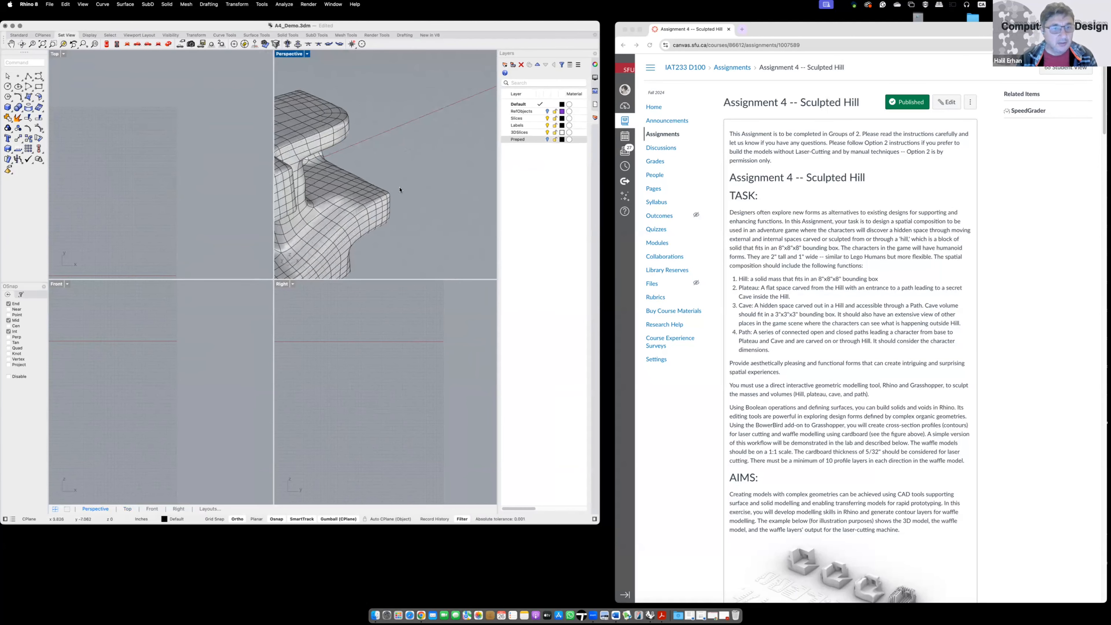
{"action": "scroll", "coordinate": [401, 196], "scroll_direction": "down", "scroll_amount": 15}
{"action": "right_click_drag", "start_coordinate": [309, 260], "coordinate": [282, 294]}
{"action": "scroll", "coordinate": [385, 249], "scroll_direction": "up", "scroll_amount": 5}
{"action": "key", "text": "ctrl+m"}
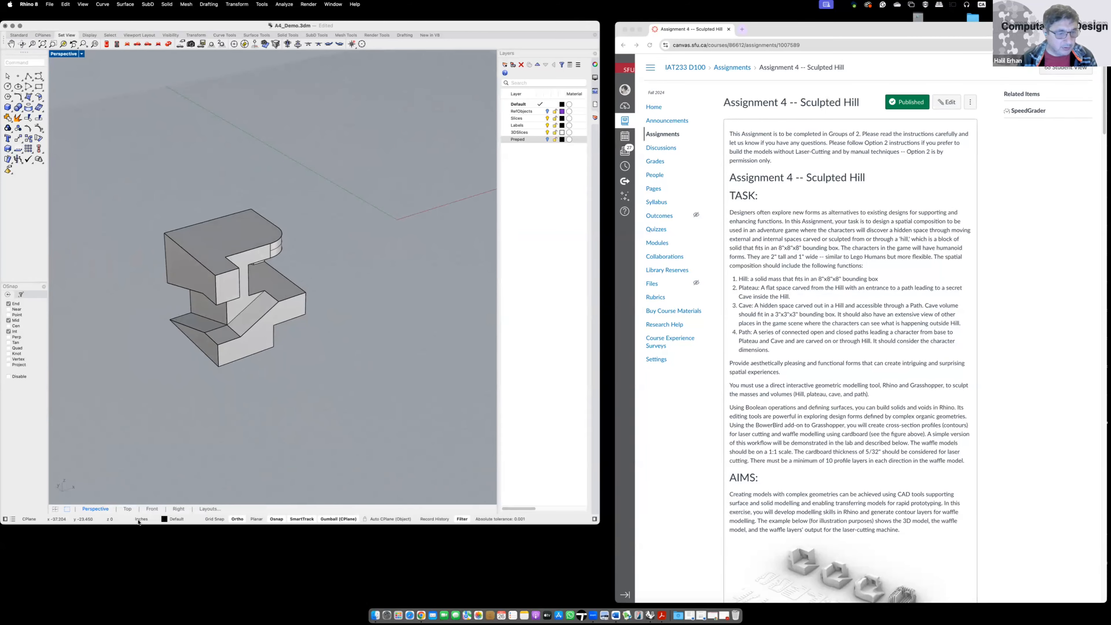
- Check the document's units and select the angular hill polysurface to read its object type, clearing the selection when done
{"action": "key", "text": "ctrl+a"}
{"action": "left_click_drag", "start_coordinate": [143, 514], "coordinate": [146, 515]}
{"action": "left_click_drag", "start_coordinate": [155, 460], "coordinate": [146, 512]}
{"action": "left_click_drag", "start_coordinate": [144, 506], "coordinate": [151, 508]}
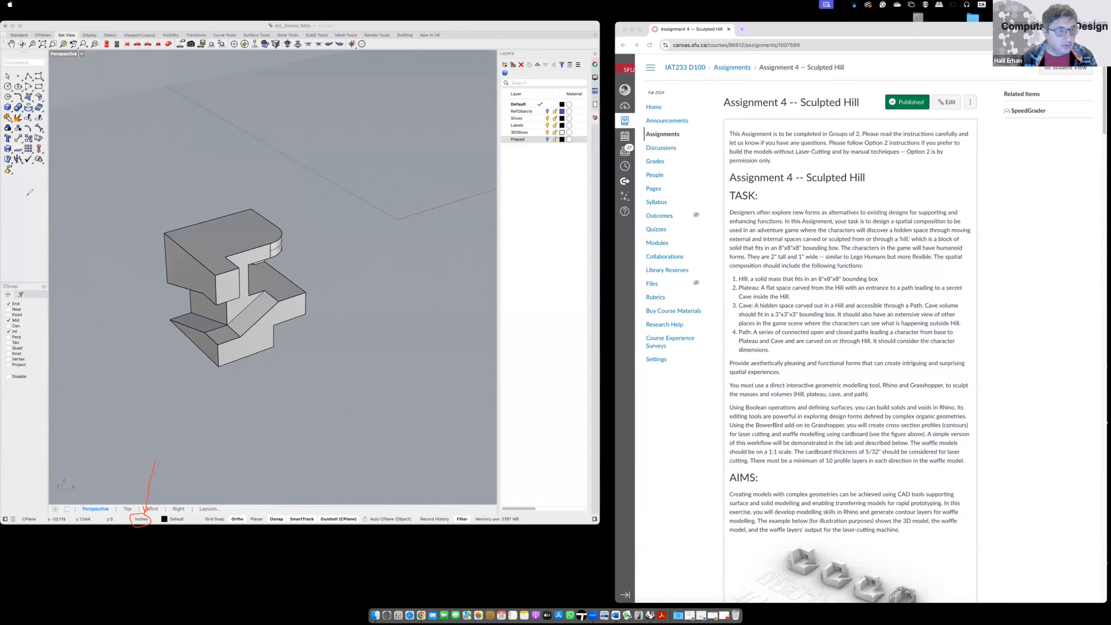
{"action": "left_click", "coordinate": [180, 290]}
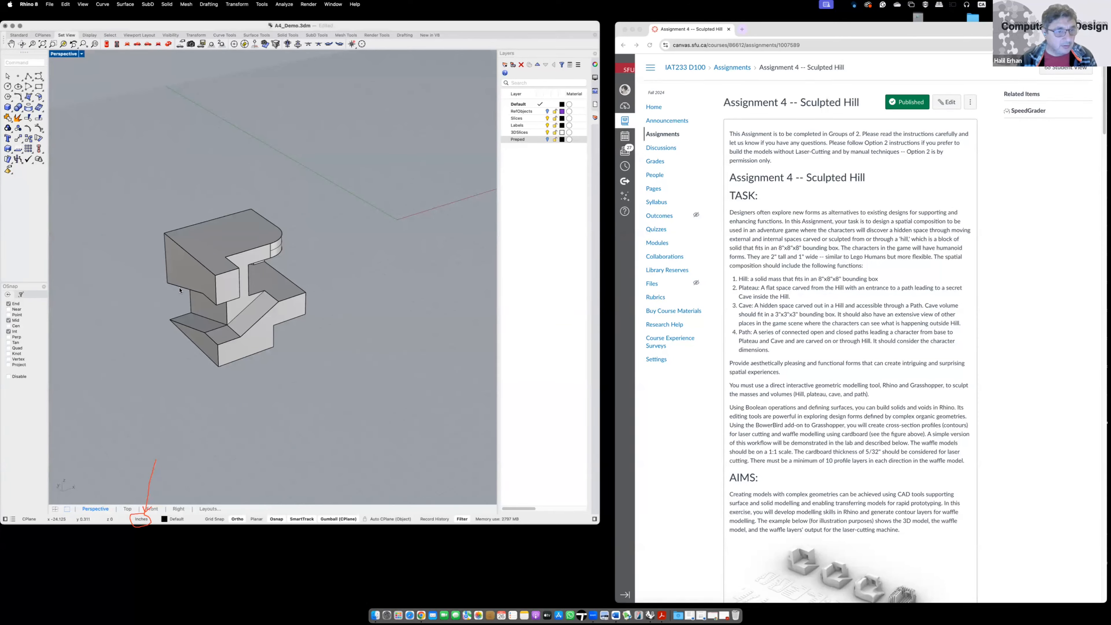
{"action": "left_click", "coordinate": [206, 277]}
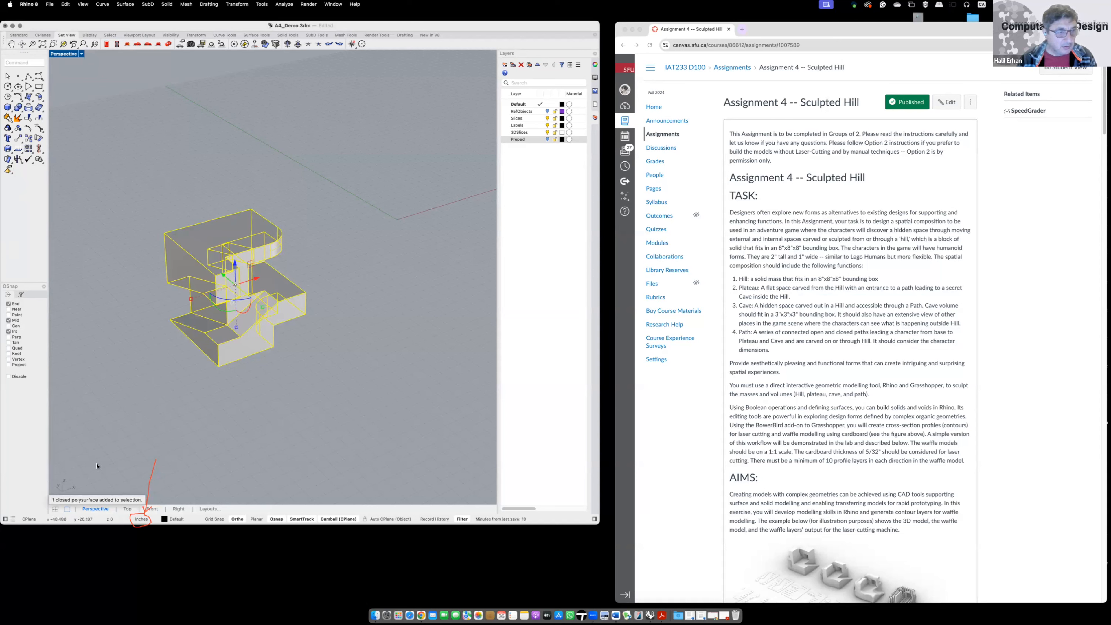
{"action": "mouse_move", "coordinate": [99, 467]}
{"action": "left_mouse_down"}
{"action": "mouse_move", "coordinate": [39, 491]}
{"action": "mouse_move", "coordinate": [99, 516]}
{"action": "mouse_move", "coordinate": [144, 508]}
{"action": "mouse_move", "coordinate": [101, 474]}
{"action": "left_mouse_up"}
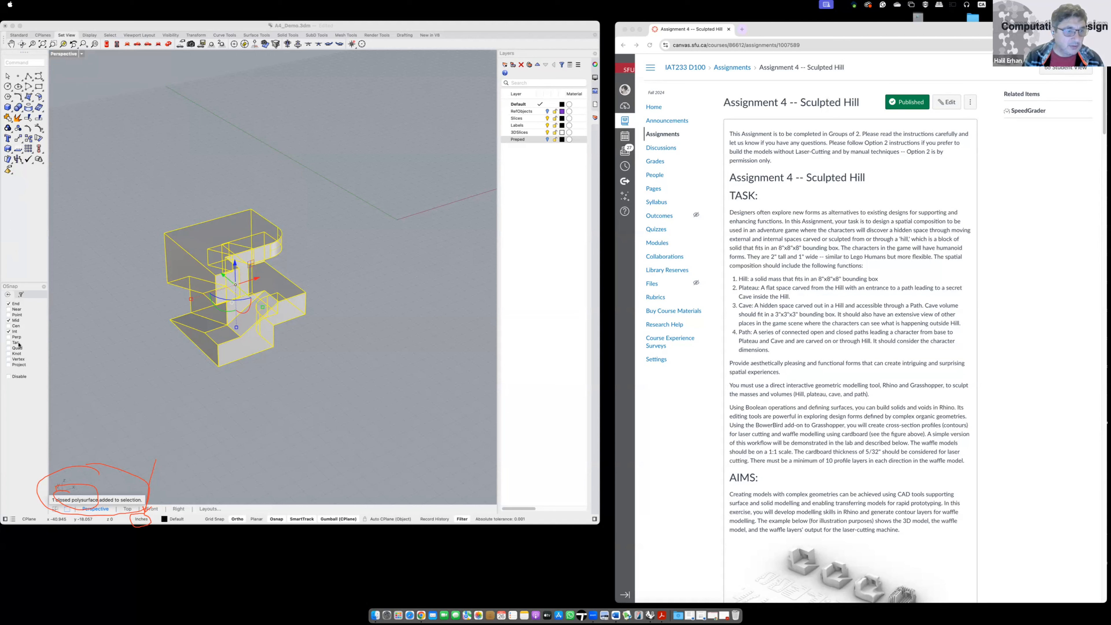
{"action": "left_click", "coordinate": [32, 356]}
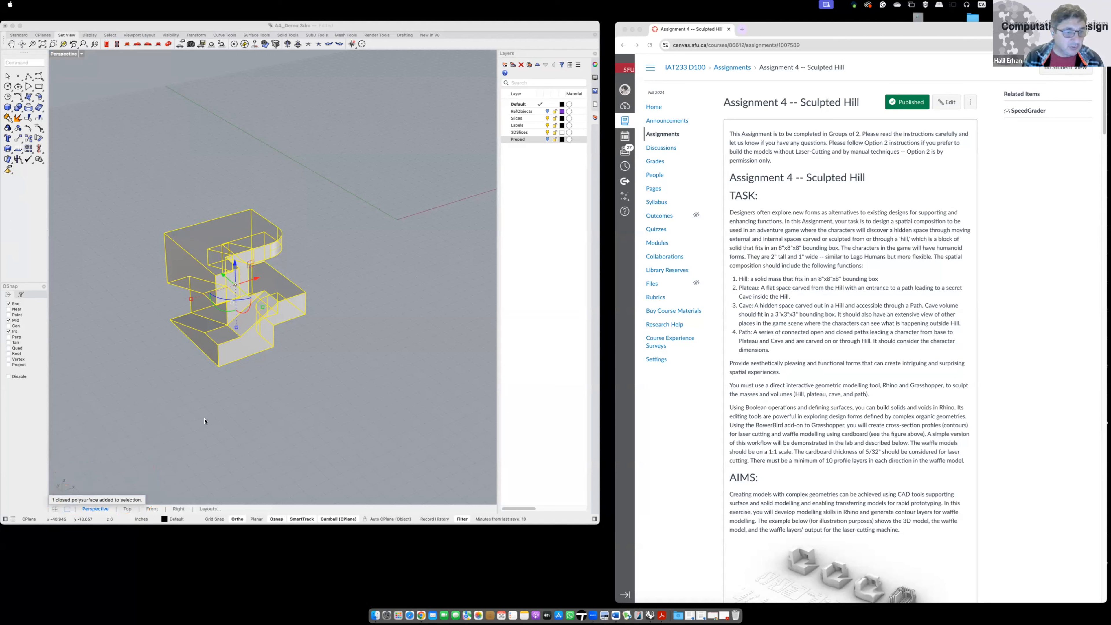
{"action": "left_click", "coordinate": [354, 340]}
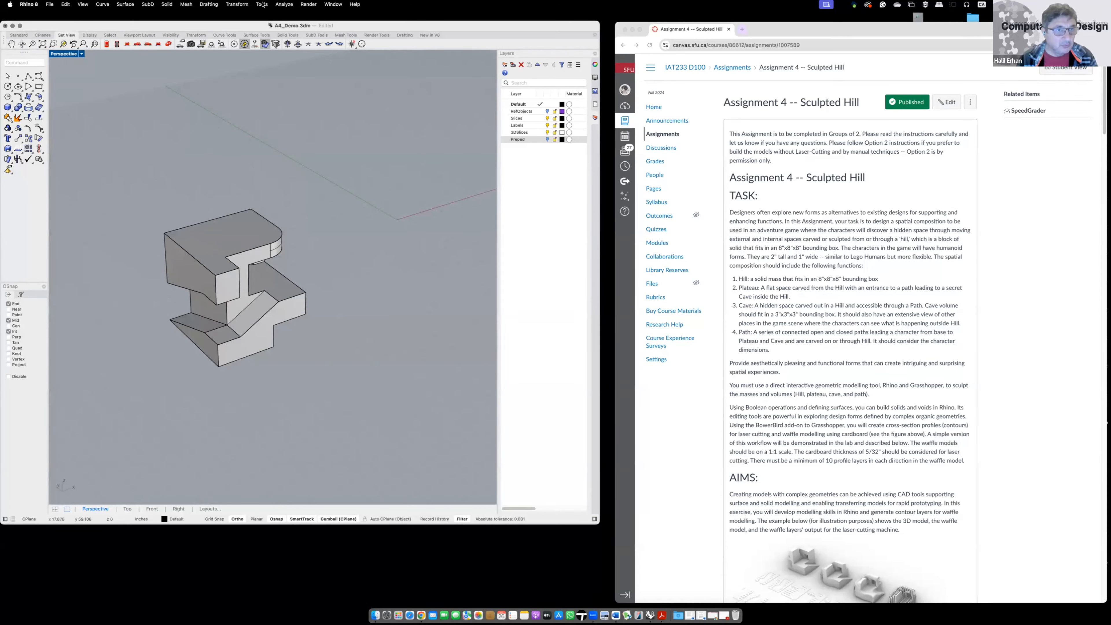
- Quad remesh the angular hill polysurface into a SubD, with the preview turned on and the target quad count kept at 140
{"action": "left_click", "coordinate": [310, 36]}
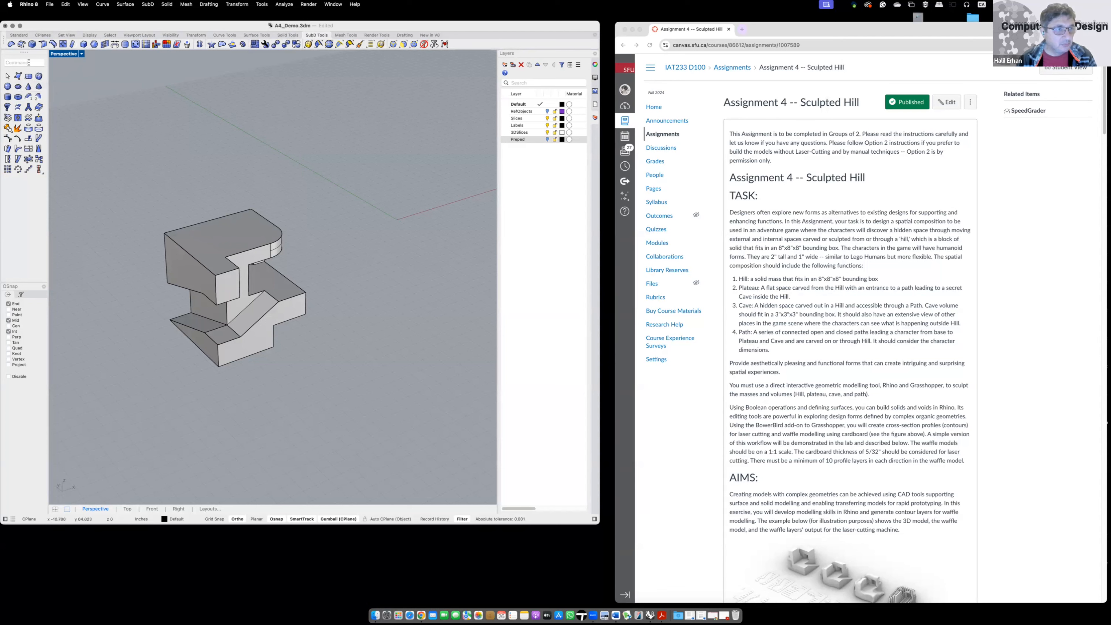
{"action": "type", "text": "QuadRemesh"}
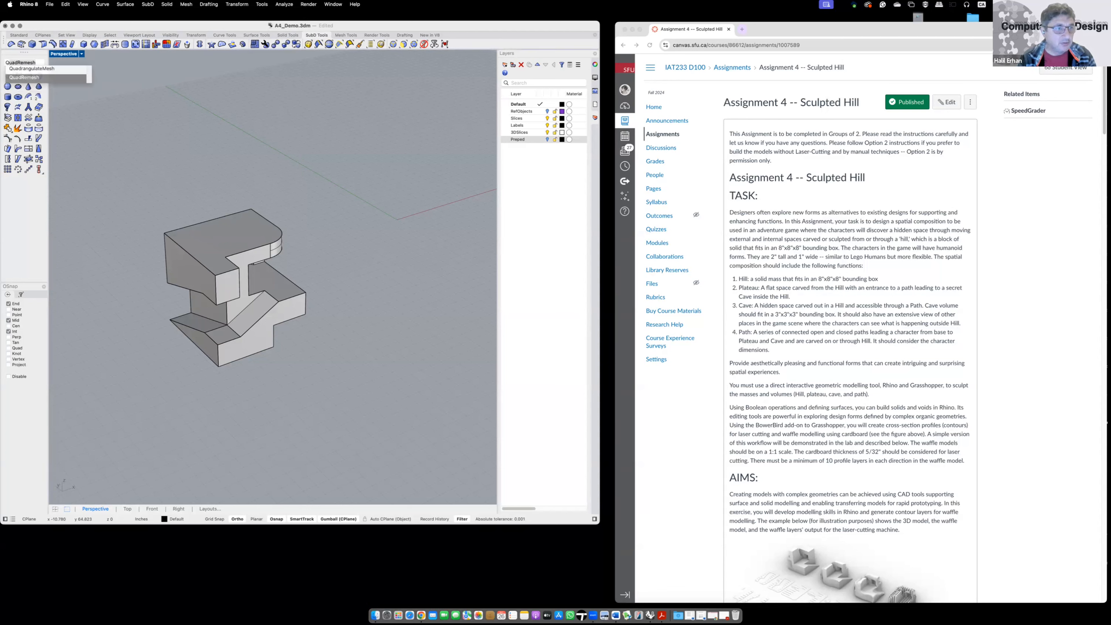
{"action": "key", "text": "Return"}
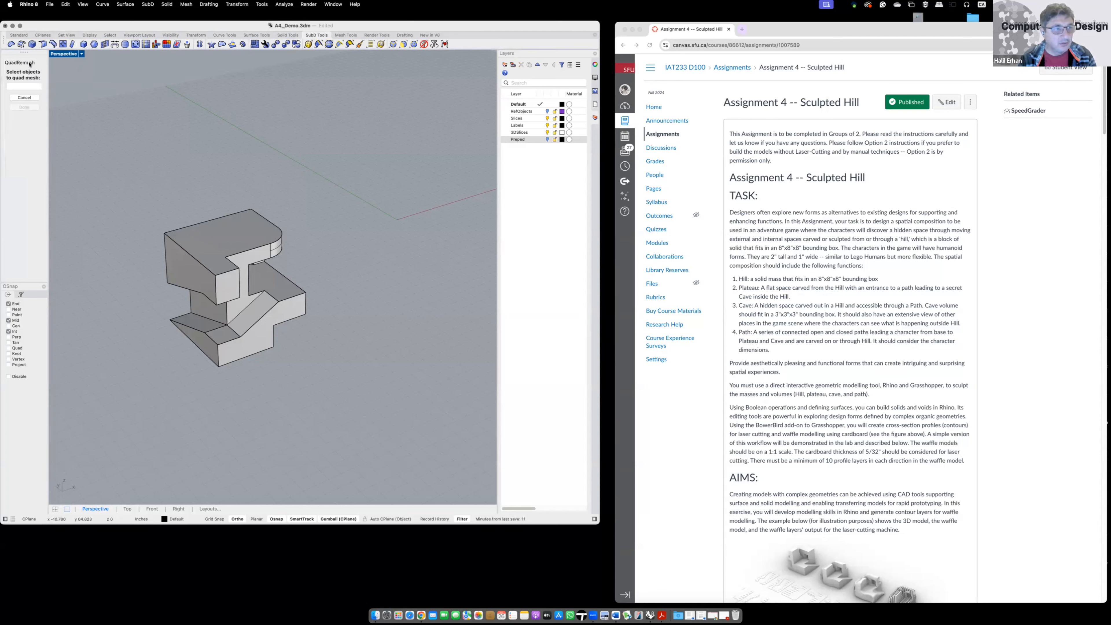
{"action": "left_click", "coordinate": [236, 238]}
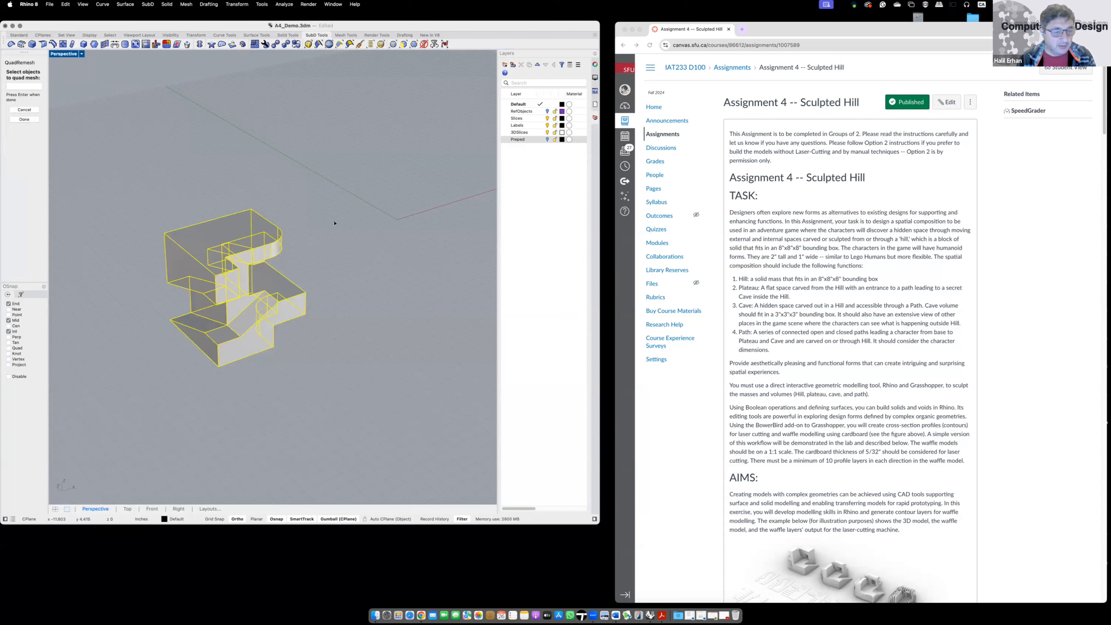
{"action": "key", "text": "Return"}
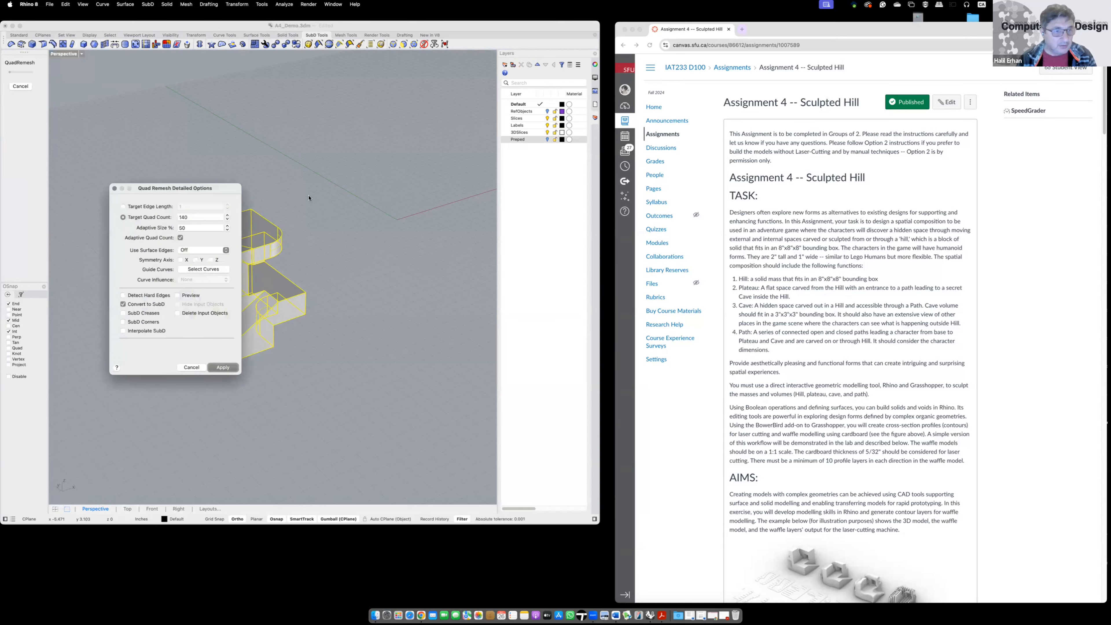
{"action": "left_click_drag", "start_coordinate": [186, 190], "coordinate": [428, 180]}
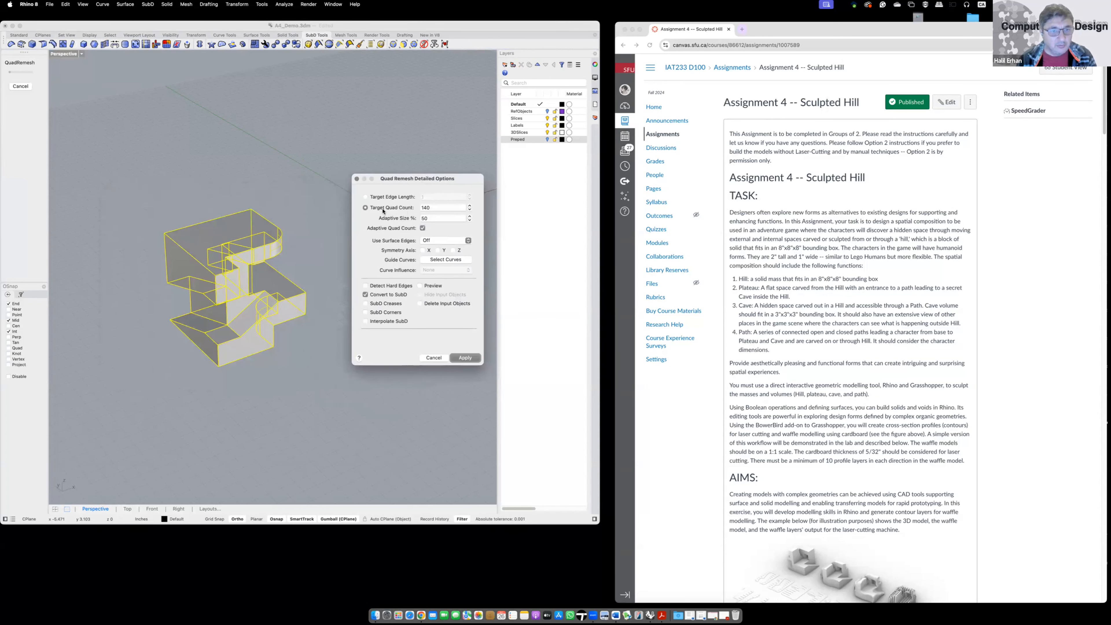
{"action": "left_click", "coordinate": [435, 207]}
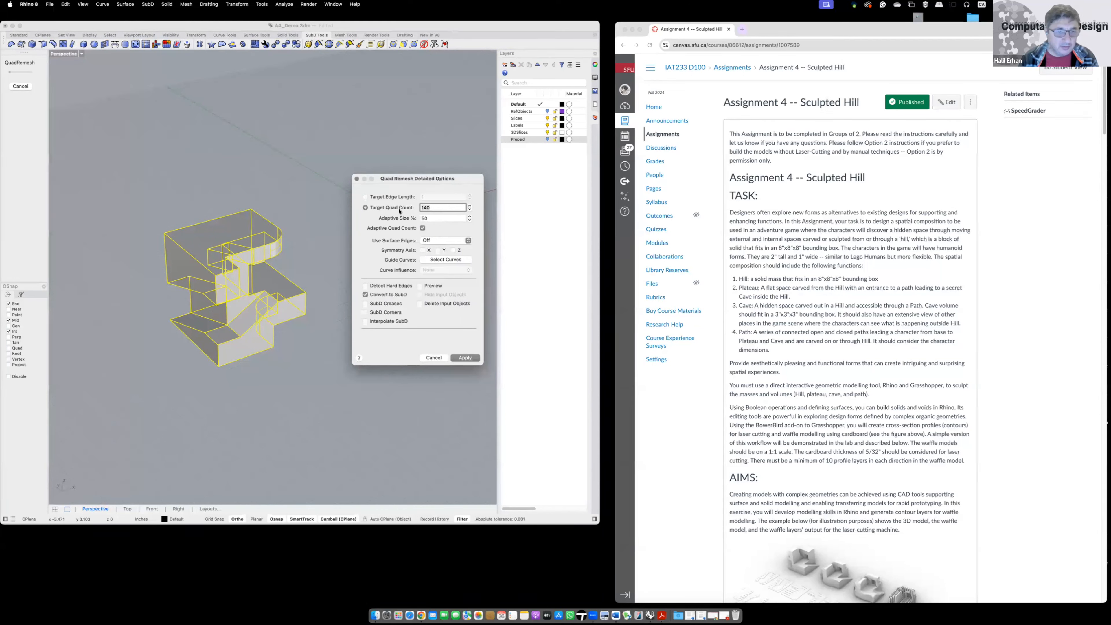
{"action": "left_click", "coordinate": [420, 286]}
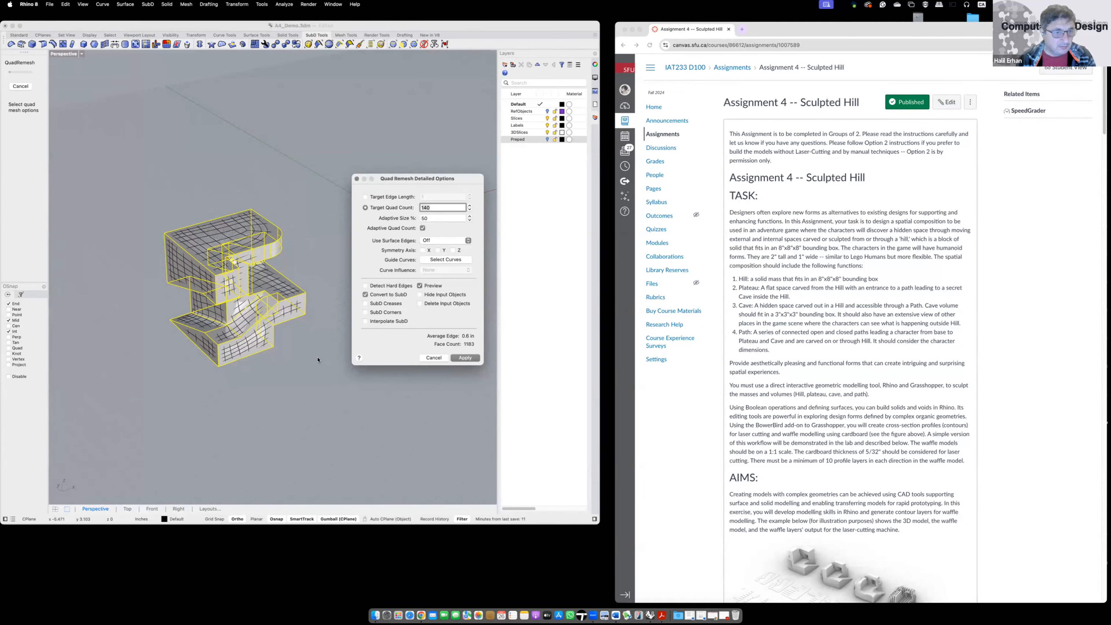
{"action": "mouse_move", "coordinate": [287, 338]}
{"action": "right_mouse_down"}
{"action": "mouse_move", "coordinate": [286, 329]}
{"action": "mouse_move", "coordinate": [292, 338]}
{"action": "right_mouse_up"}
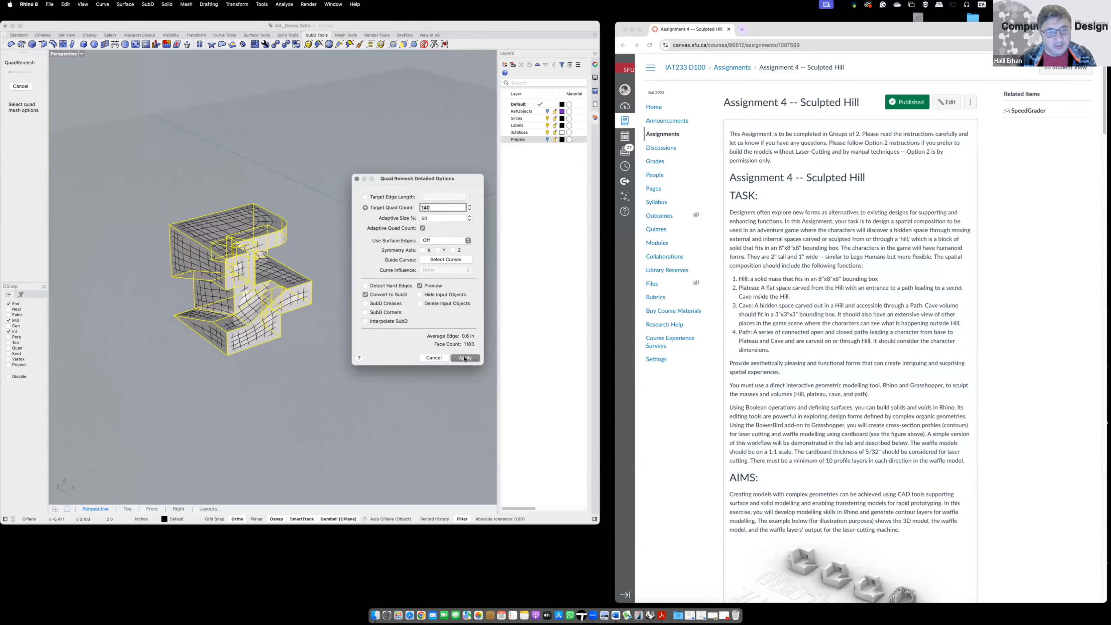
{"action": "left_click", "coordinate": [465, 358]}
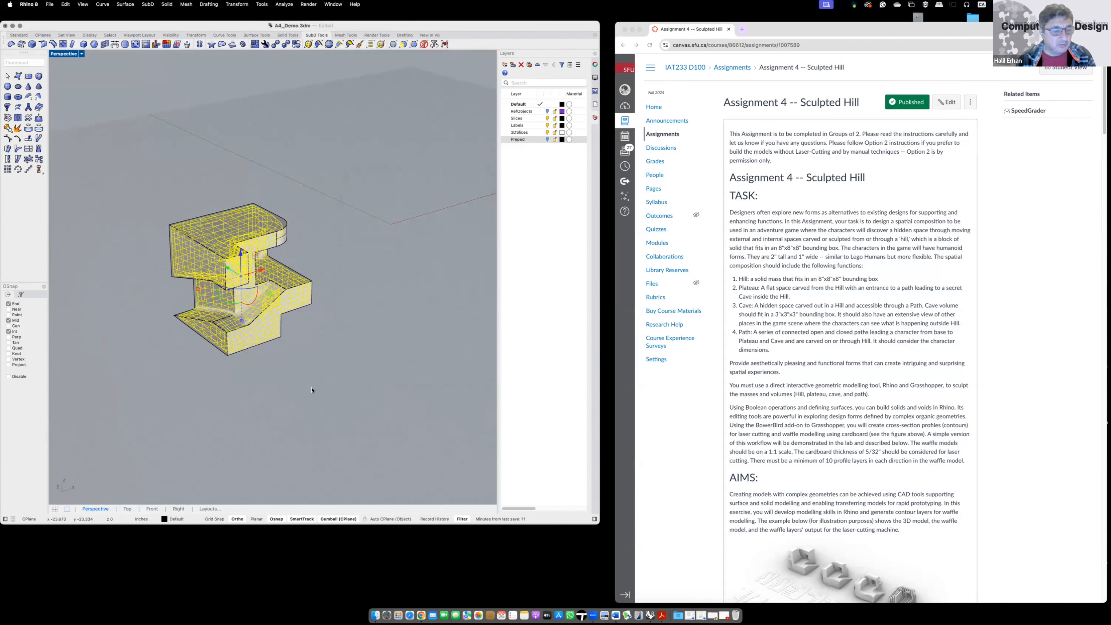
- Select the original polysurface from the overlapping objects and move it clear of the remeshed SubD
{"action": "left_click", "coordinate": [310, 348]}
{"action": "left_click", "coordinate": [289, 301]}
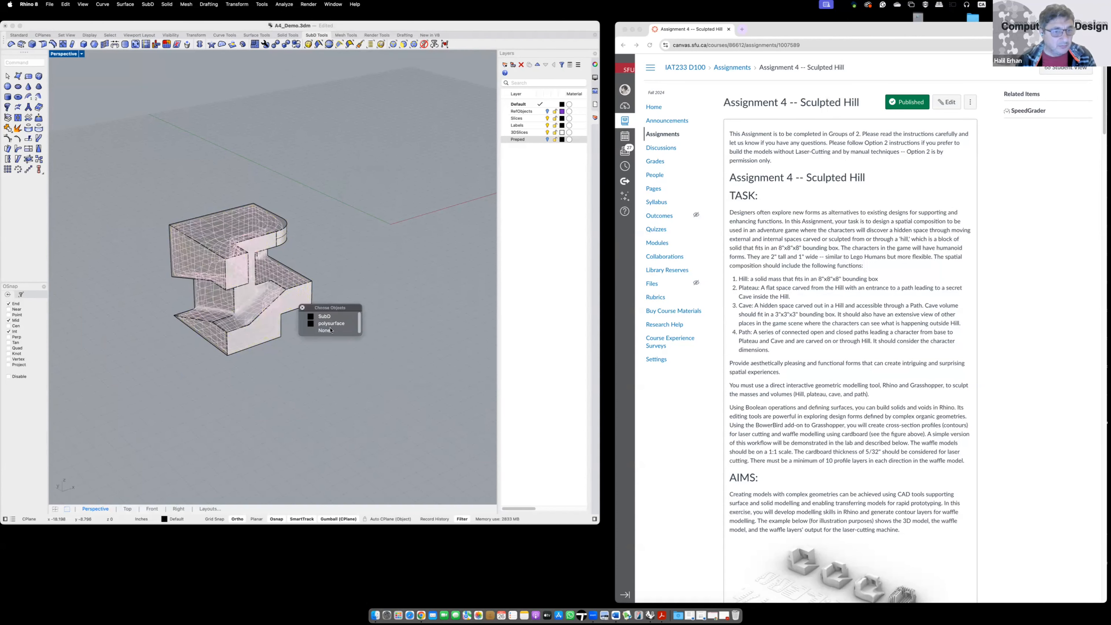
{"action": "left_click", "coordinate": [319, 354]}
{"action": "left_click", "coordinate": [270, 330]}
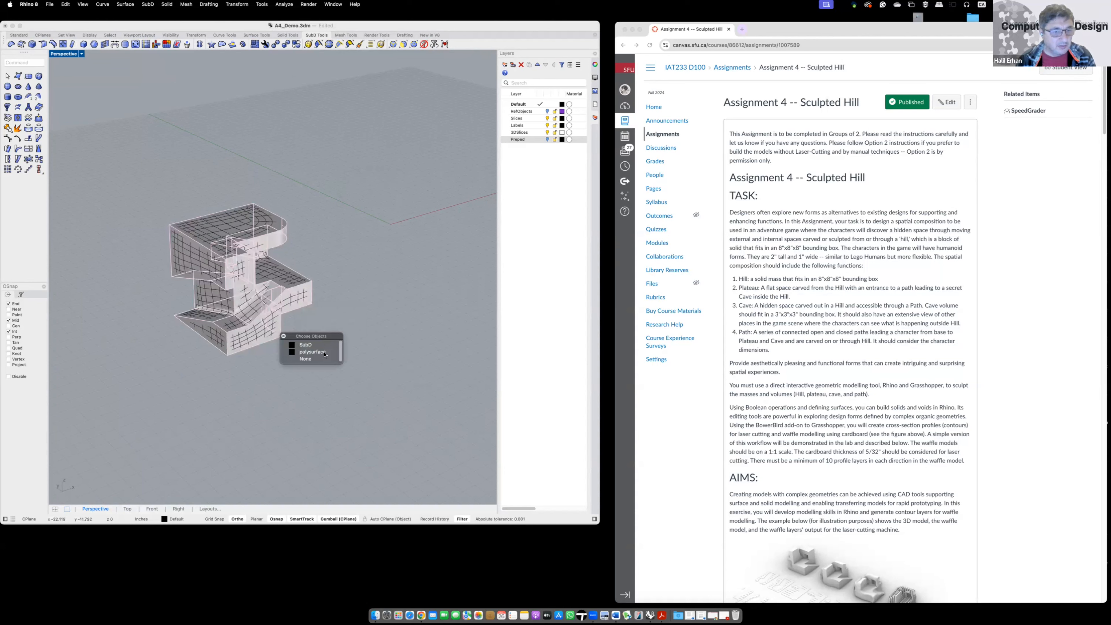
{"action": "left_click", "coordinate": [313, 352]}
{"action": "left_click_drag", "start_coordinate": [265, 283], "coordinate": [136, 328]}
{"action": "left_click", "coordinate": [301, 349]}
- Compare the smooth SubD with the angular original from several angles, and select the SubD to read its object type
{"action": "right_click_drag", "start_coordinate": [301, 349], "coordinate": [350, 320], "text": "shift"}
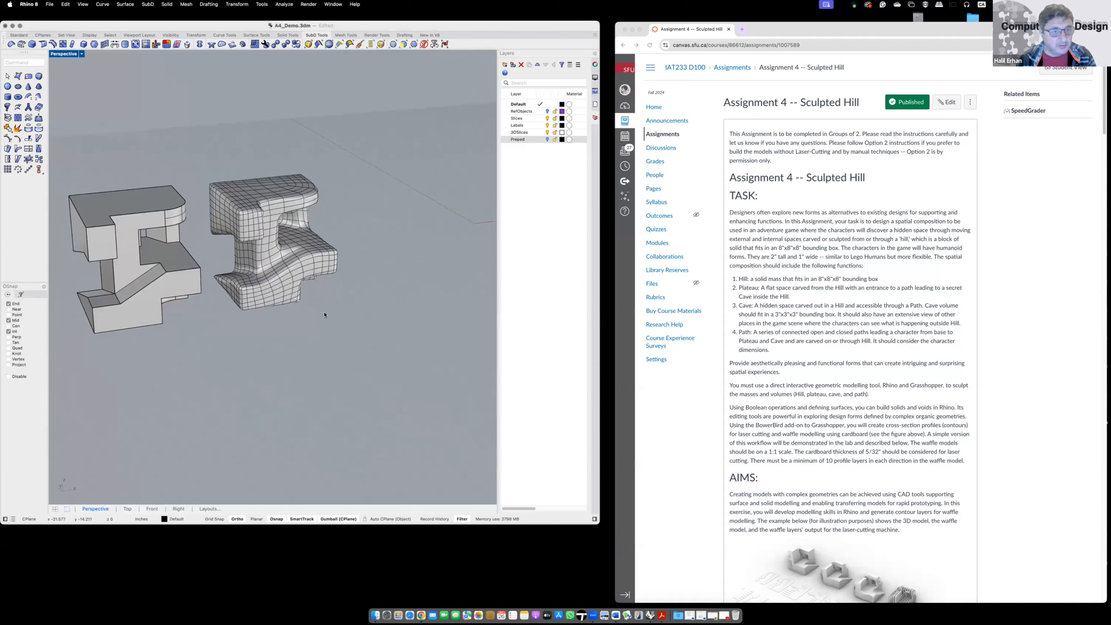
{"action": "scroll", "coordinate": [324, 315], "scroll_direction": "down", "scroll_amount": 2}
{"action": "right_click_drag", "start_coordinate": [291, 293], "coordinate": [294, 321], "text": "shift"}
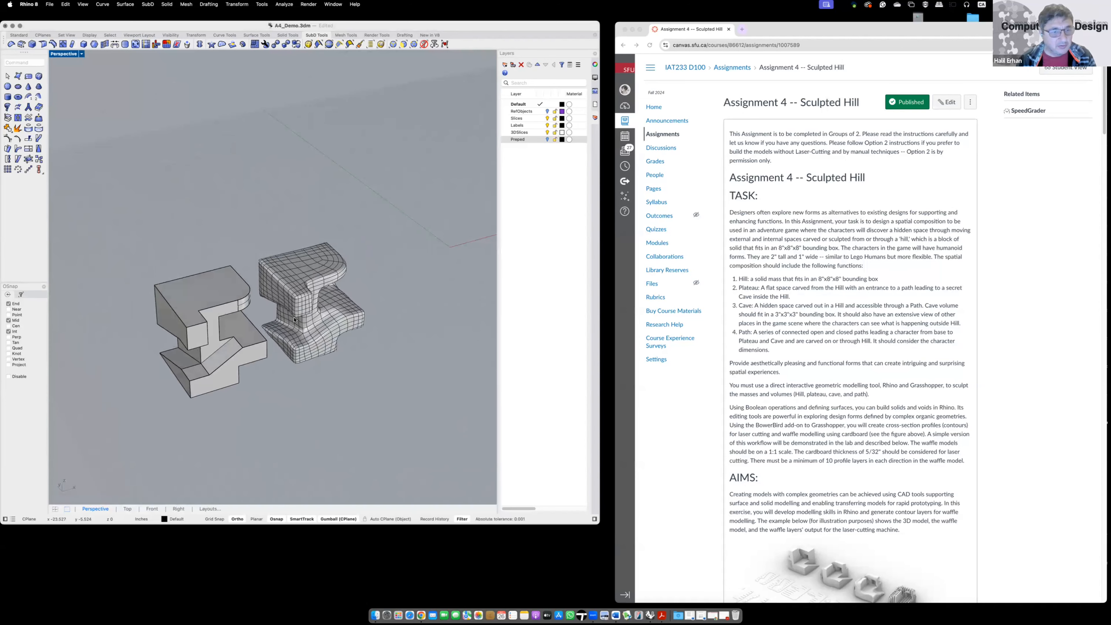
{"action": "scroll", "coordinate": [294, 320], "scroll_direction": "up", "scroll_amount": 2}
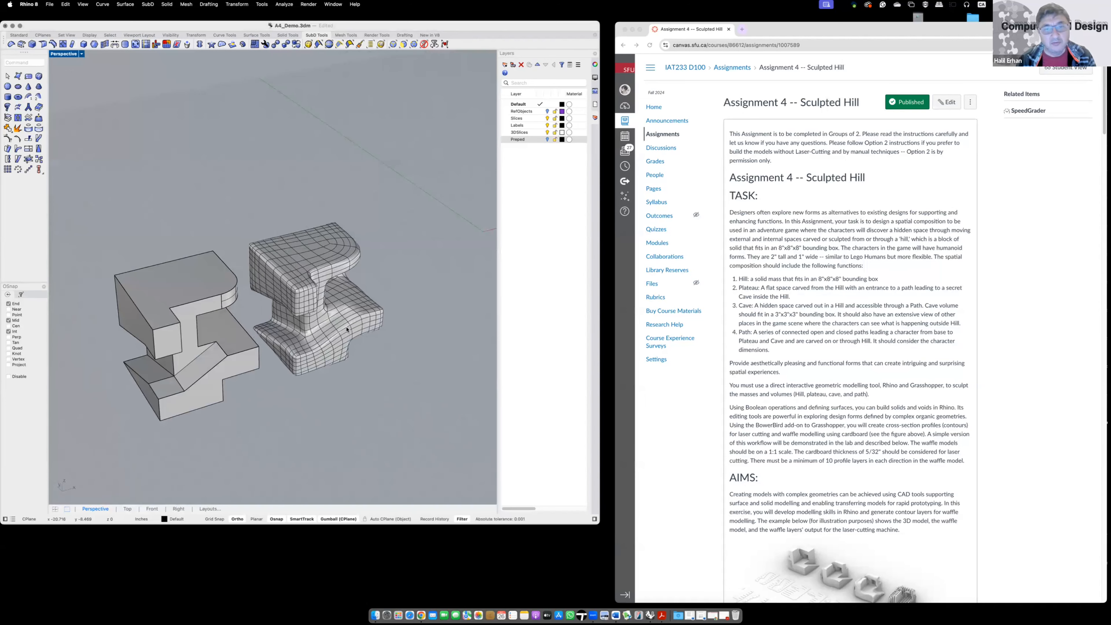
{"action": "right_click_drag", "start_coordinate": [351, 289], "coordinate": [319, 276], "text": "shift"}
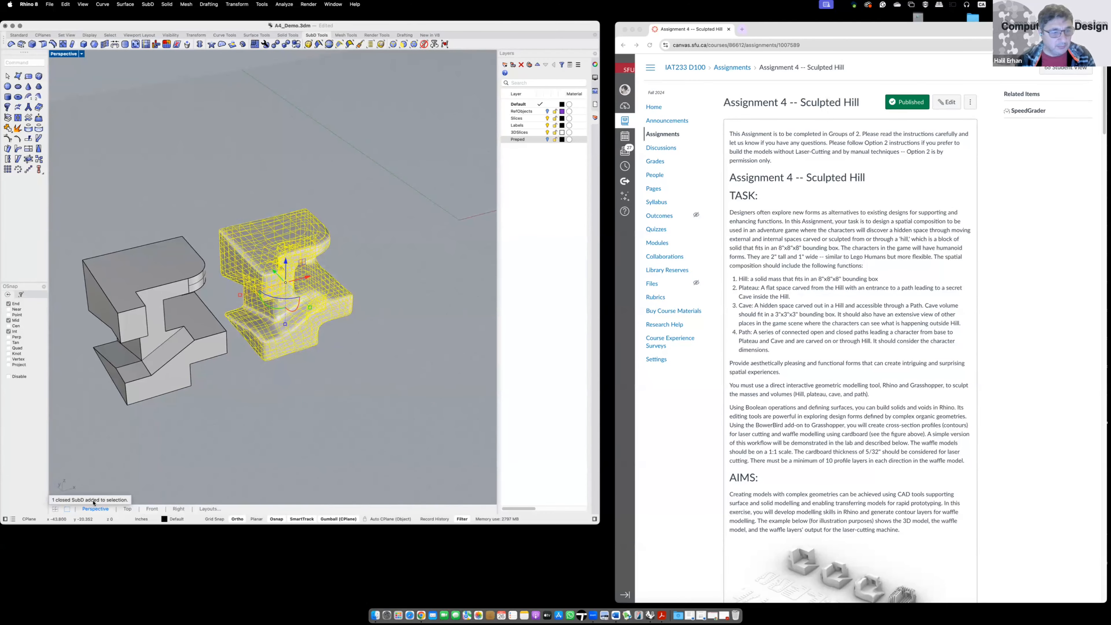
{"action": "left_click", "coordinate": [304, 353]}
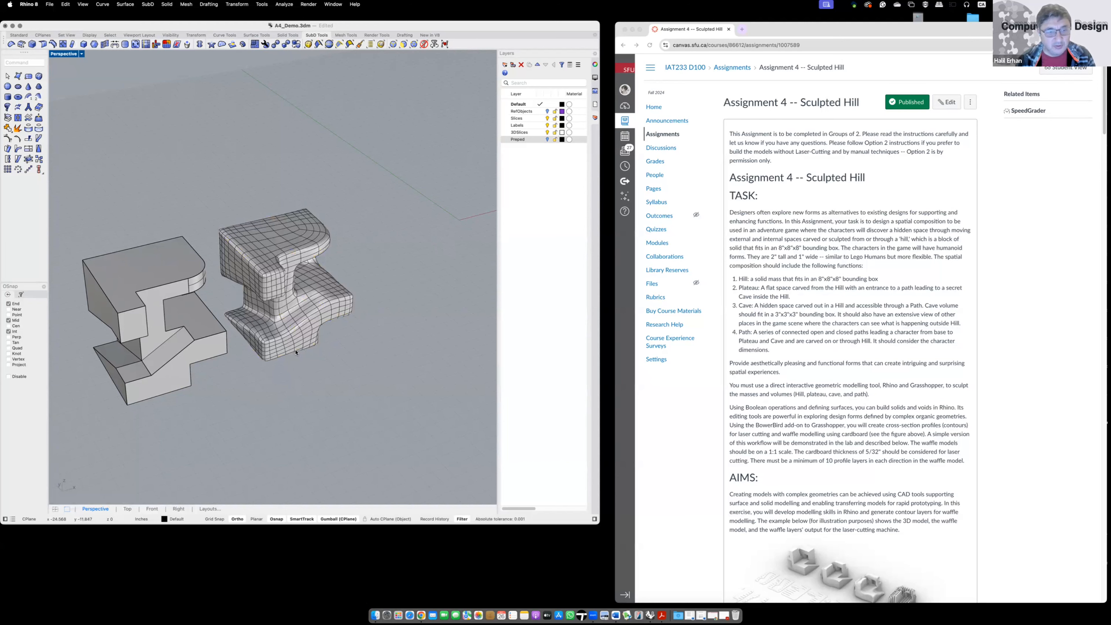
{"action": "scroll", "coordinate": [302, 353], "scroll_direction": "up", "scroll_amount": 3}
{"action": "scroll", "coordinate": [295, 353], "scroll_direction": "down", "scroll_amount": 3}
{"action": "scroll", "coordinate": [323, 360], "scroll_direction": "down", "scroll_amount": 5}
{"action": "scroll", "coordinate": [322, 363], "scroll_direction": "up", "scroll_amount": 5}
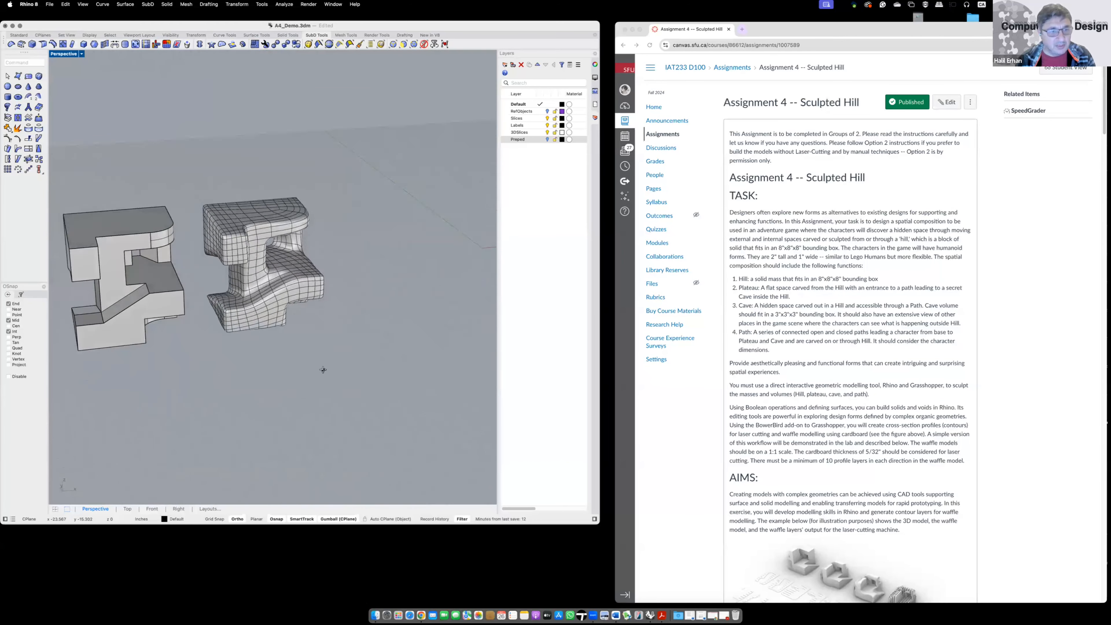
{"action": "scroll", "coordinate": [324, 371], "scroll_direction": "up", "scroll_amount": 2}
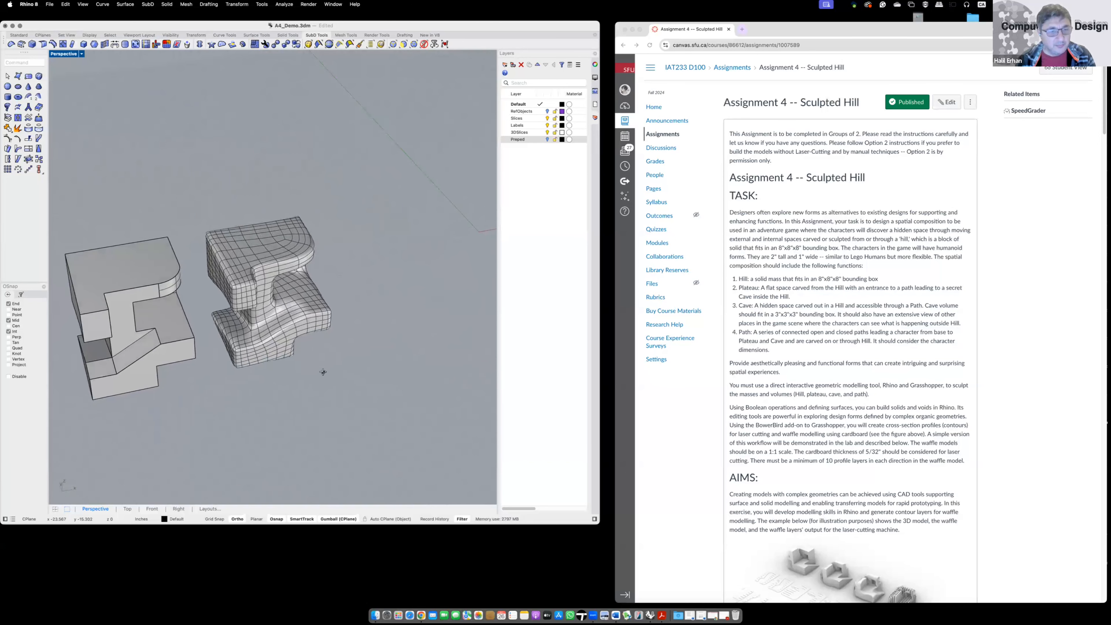
{"action": "scroll", "coordinate": [326, 372], "scroll_direction": "up", "scroll_amount": 3}
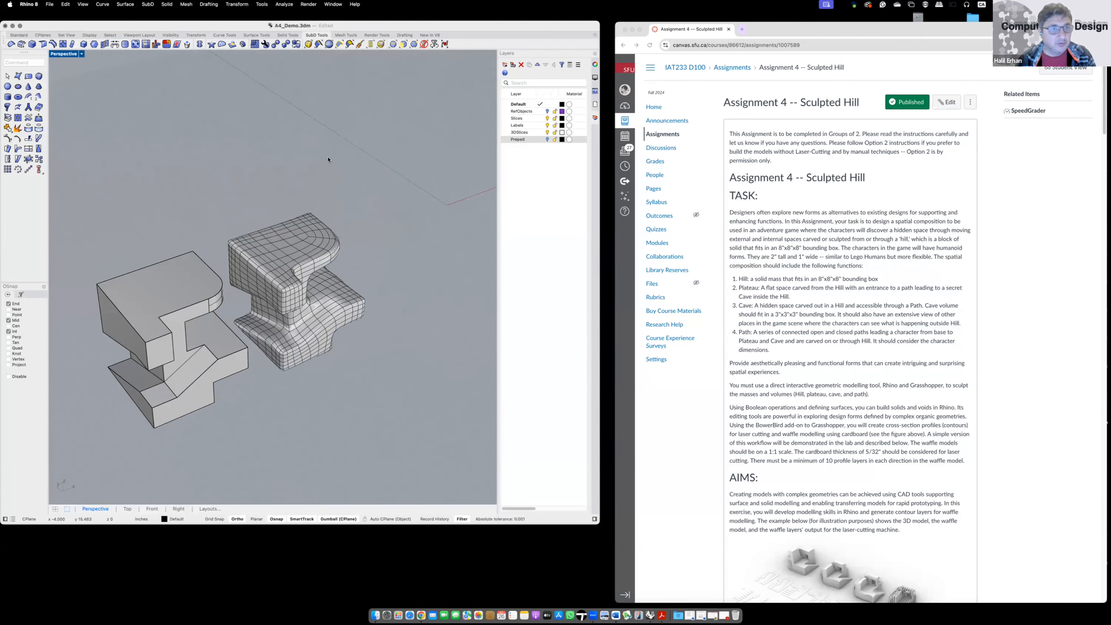
- Open Grasshopper with the waffle model layout definition beside the Rhino model
{"action": "left_click", "coordinate": [262, 4]}
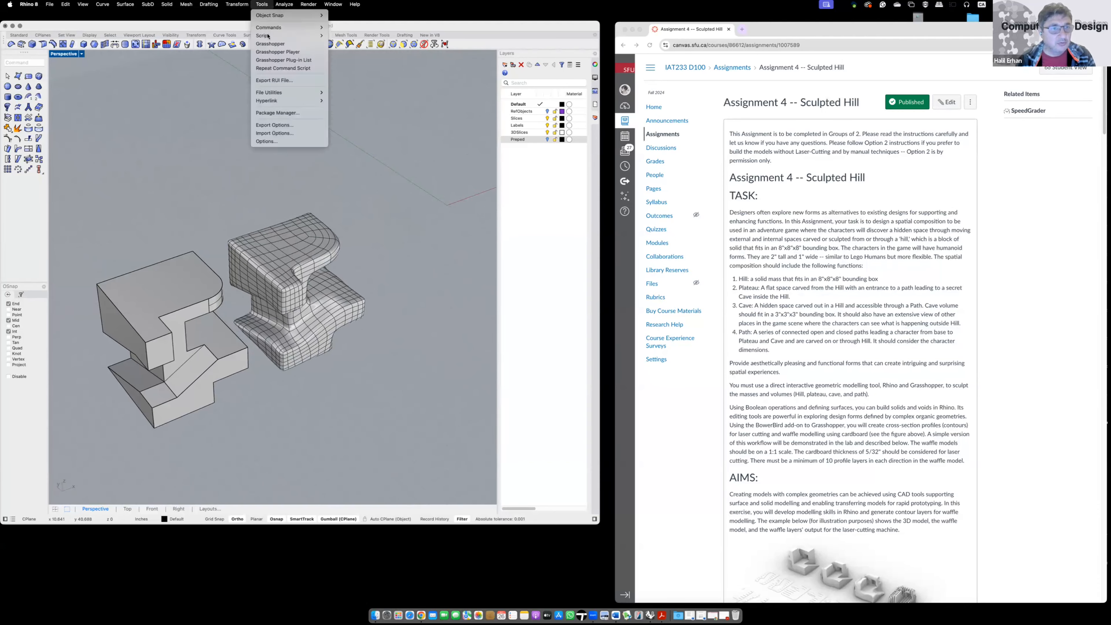
{"action": "left_click", "coordinate": [281, 44]}
{"action": "left_click", "coordinate": [18, 36]}
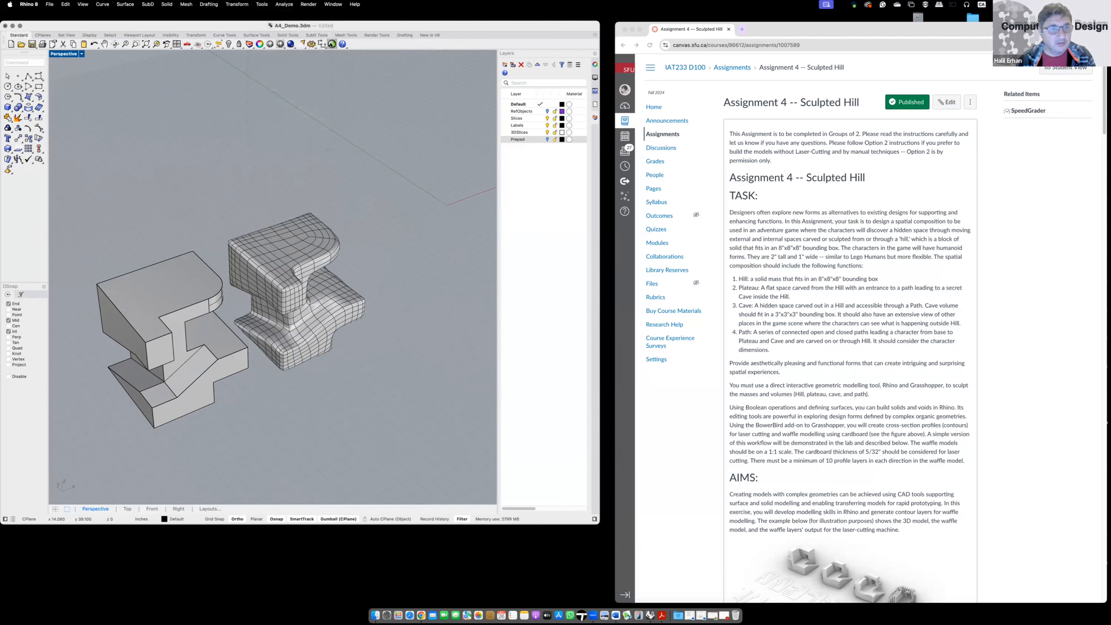
{"action": "left_click", "coordinate": [263, 4]}
{"action": "left_click", "coordinate": [272, 43]}
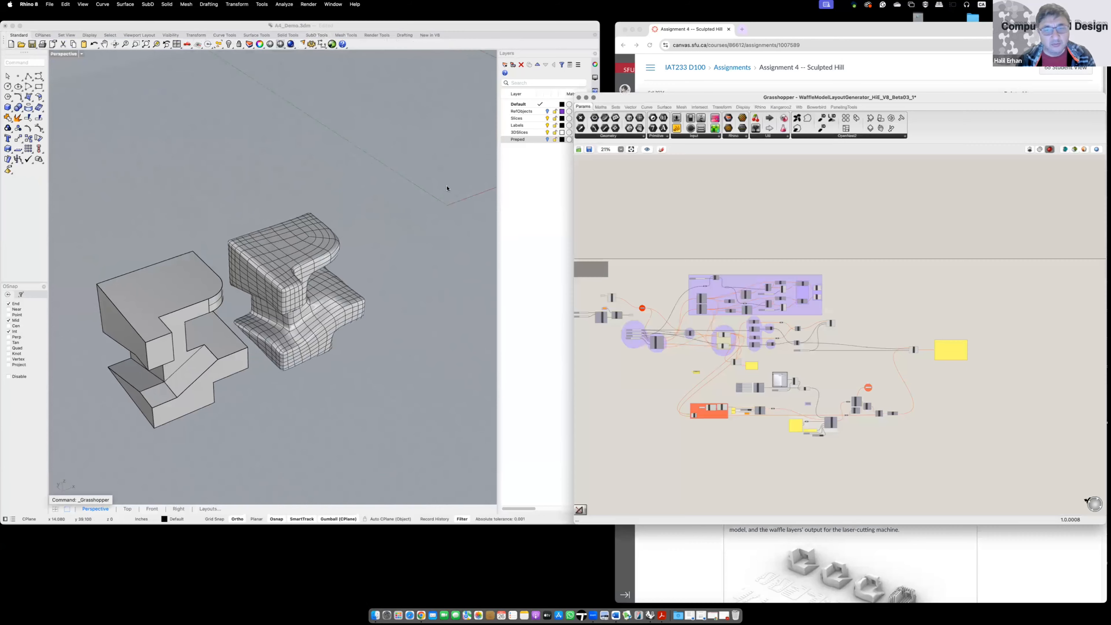
- Clear the stored values from the SubD input parameter of the waffle definition
{"action": "right_click", "coordinate": [605, 298]}
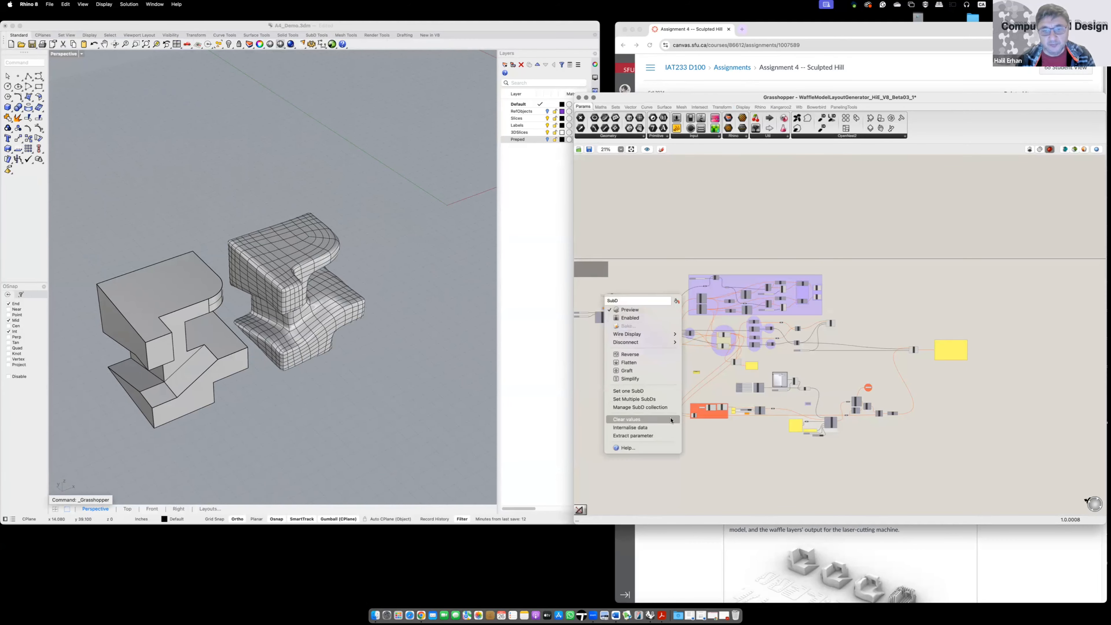
{"action": "left_click", "coordinate": [644, 420]}
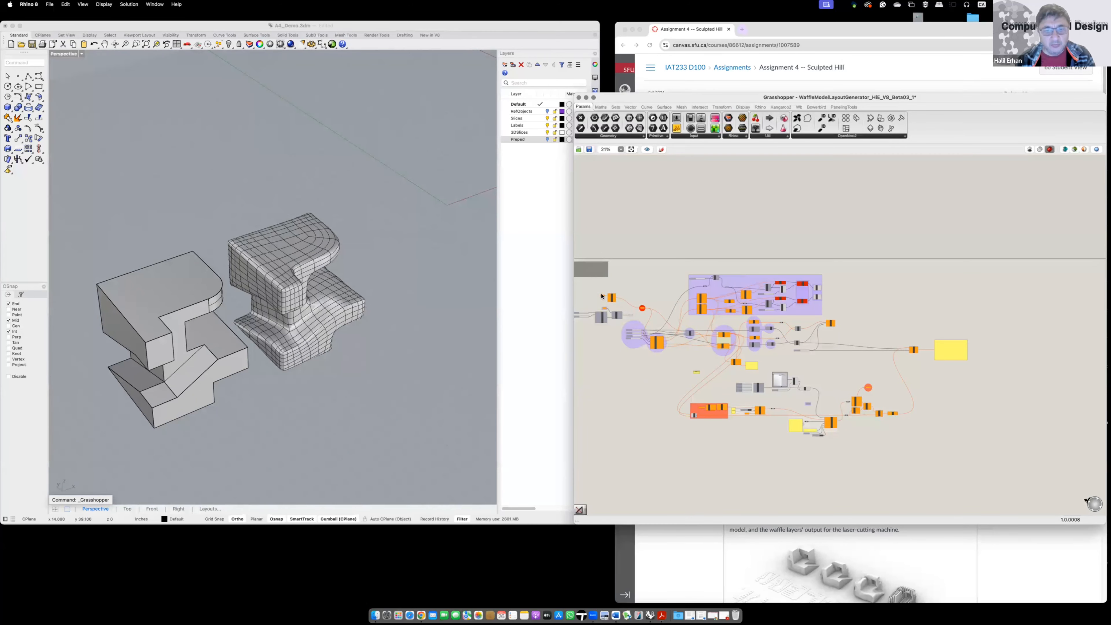
{"action": "scroll", "coordinate": [689, 316], "scroll_direction": "up", "scroll_amount": 2}
{"action": "scroll", "coordinate": [789, 380], "scroll_direction": "down", "scroll_amount": 3}
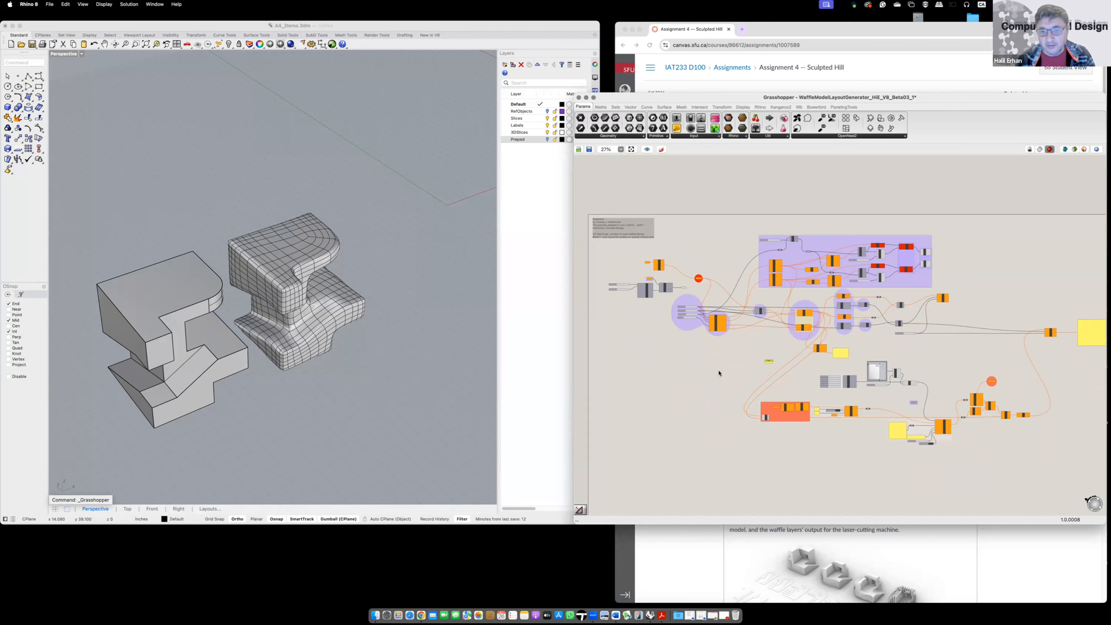
- Reference the remeshed hill as the single SubD in the SubD input parameter feeding Mesh from SubD, and view the generated waffle profiles
{"action": "scroll", "coordinate": [645, 258], "scroll_direction": "up", "scroll_amount": 10}
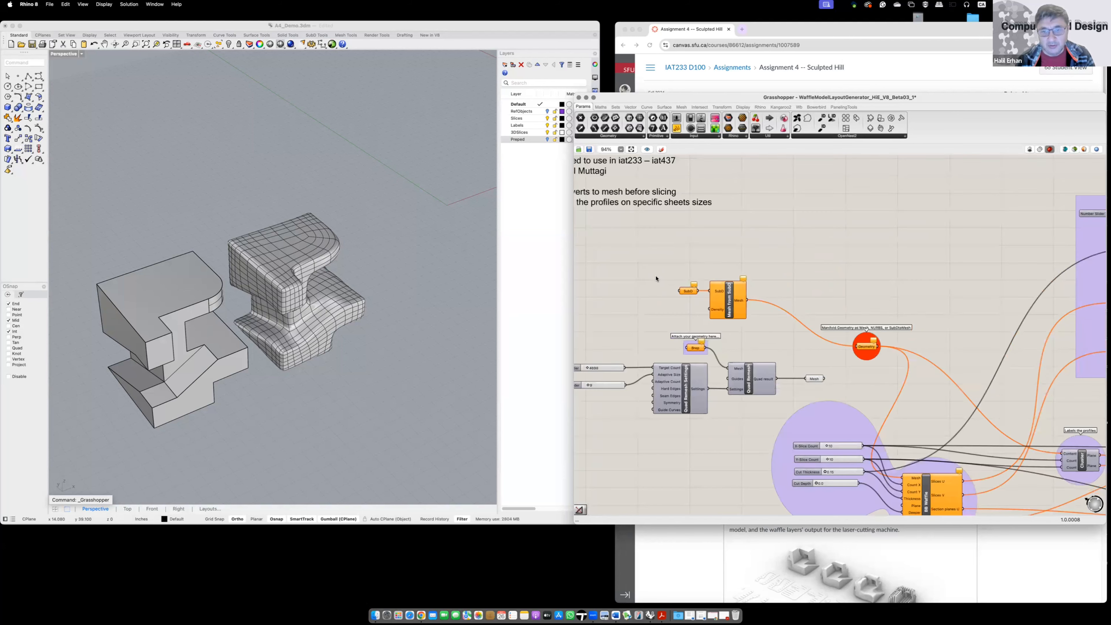
{"action": "scroll", "coordinate": [659, 277], "scroll_direction": "down", "scroll_amount": 2}
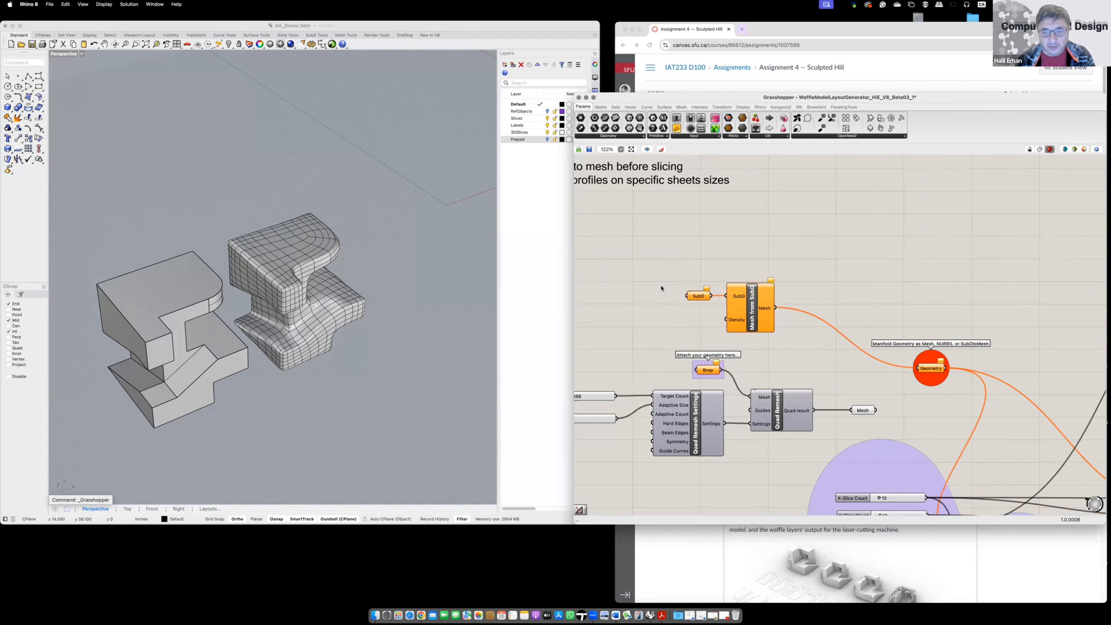
{"action": "right_click_drag", "start_coordinate": [658, 287], "coordinate": [658, 262]}
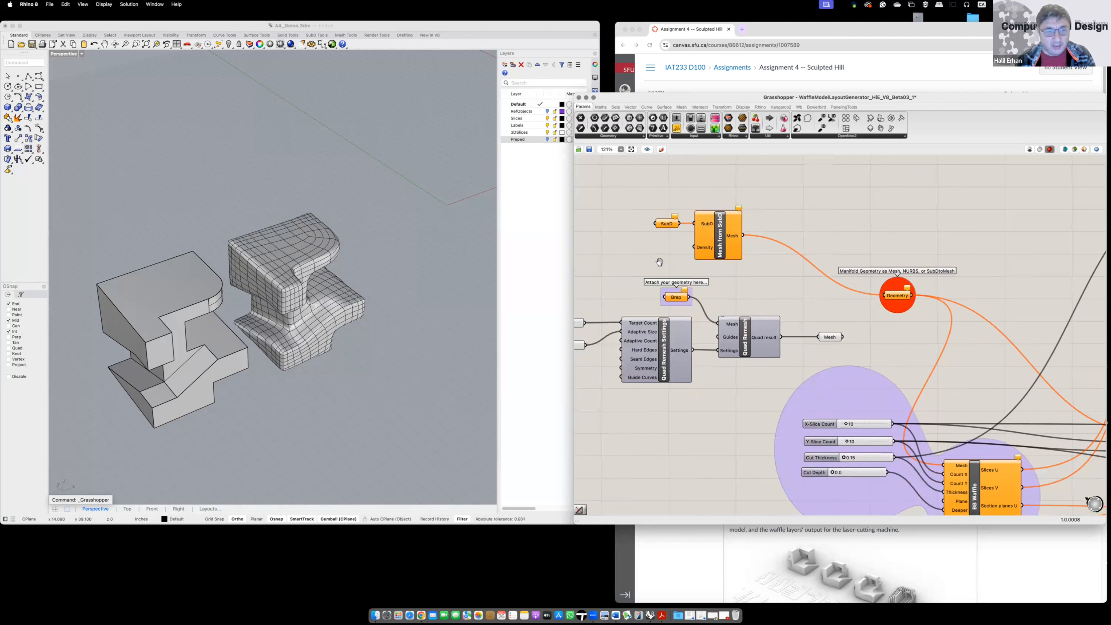
{"action": "left_click", "coordinate": [667, 224]}
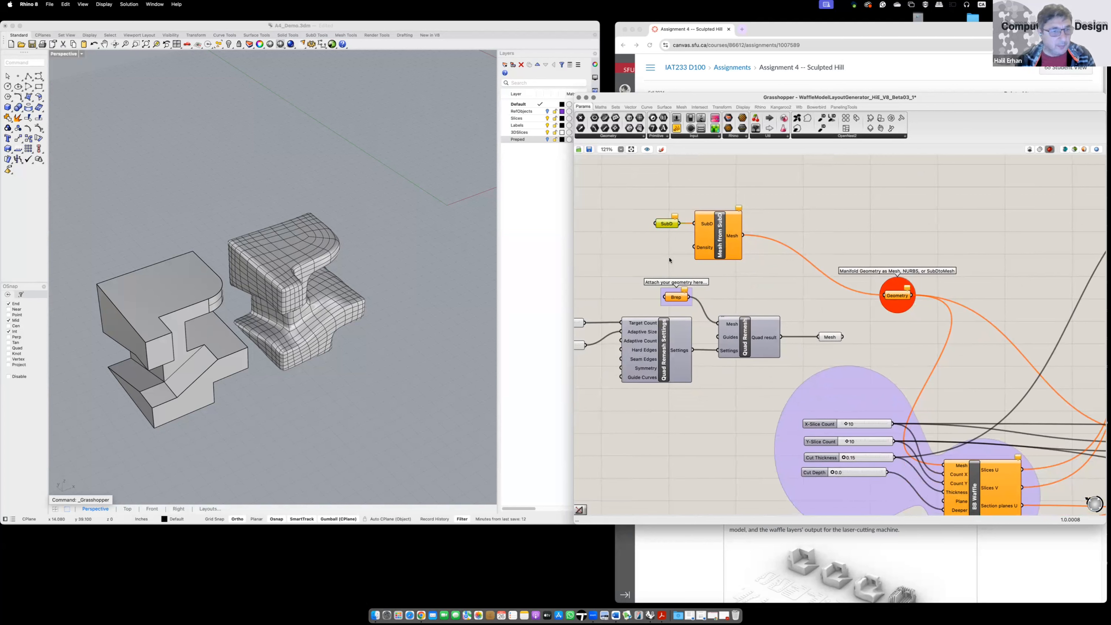
{"action": "right_click", "coordinate": [668, 225]}
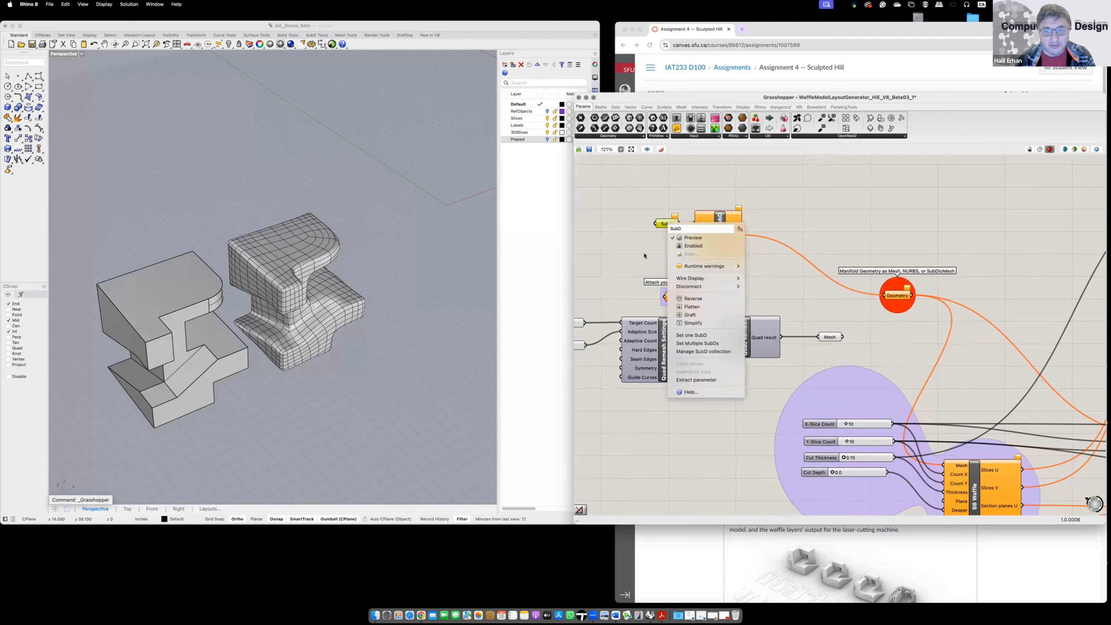
{"action": "left_click", "coordinate": [623, 272]}
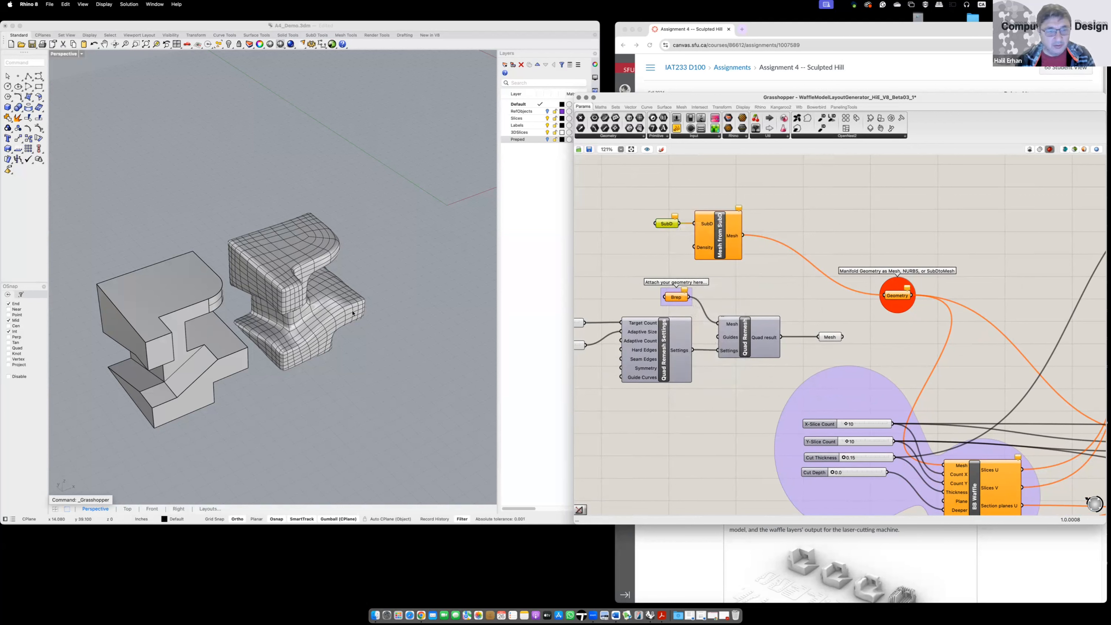
{"action": "right_click", "coordinate": [665, 224]}
{"action": "left_click", "coordinate": [691, 335]}
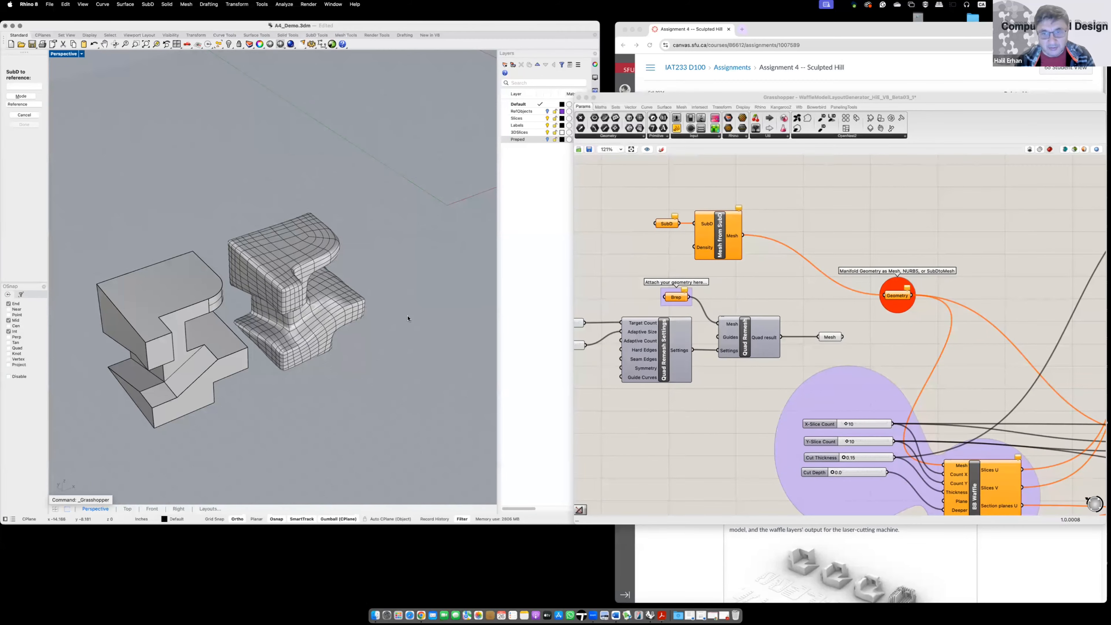
{"action": "key", "text": "Return"}
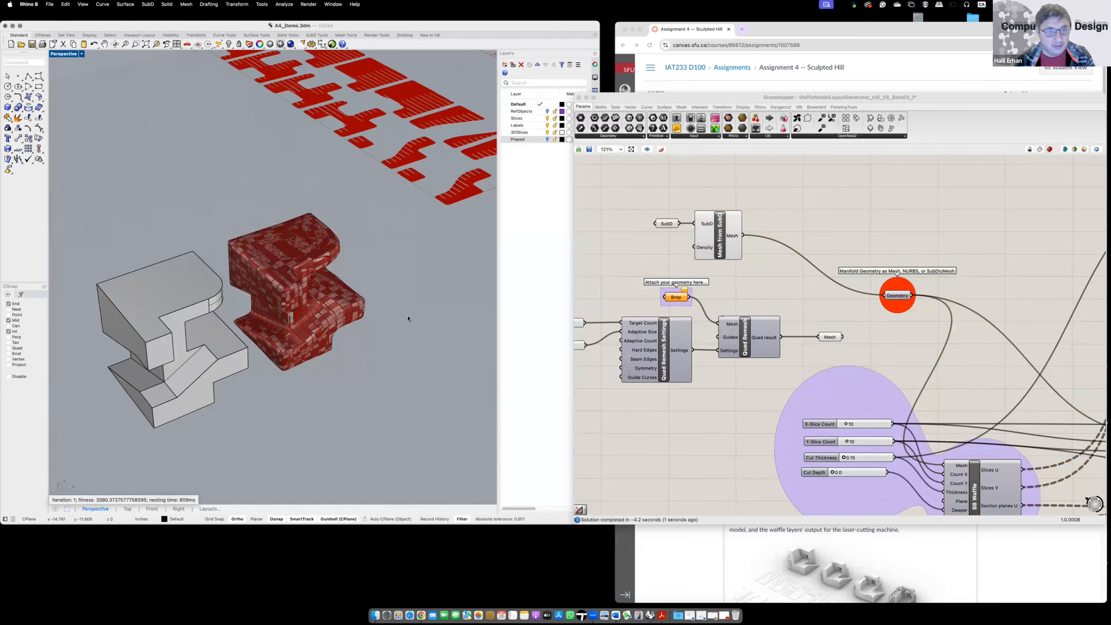
{"action": "scroll", "coordinate": [410, 316], "scroll_direction": "down", "scroll_amount": 5}
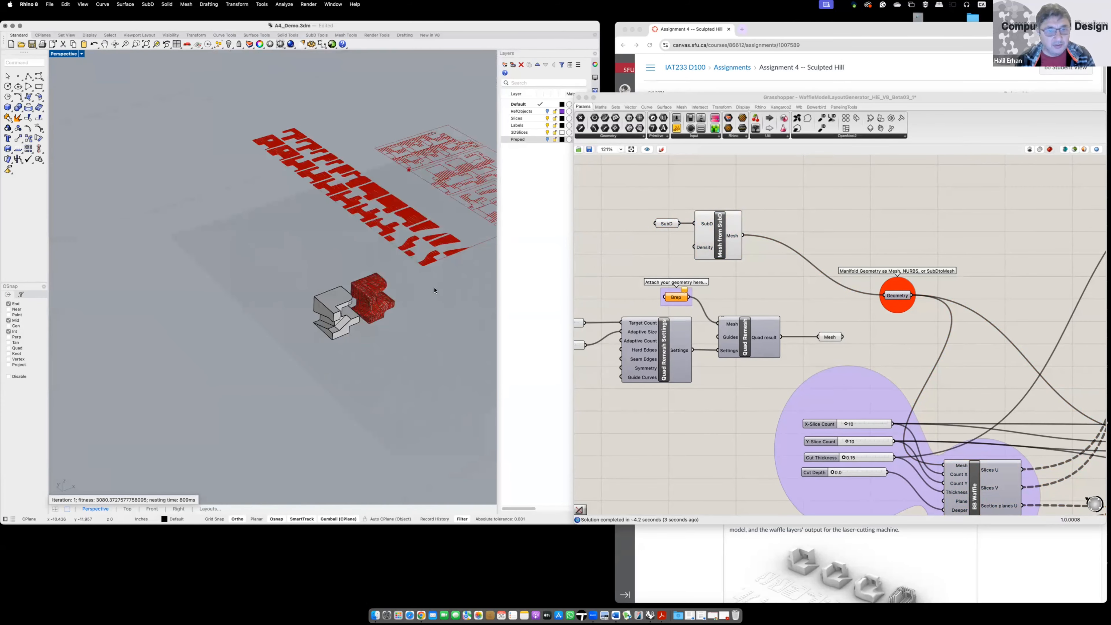
- View the waffle slices and nested sheets beside the hill models in perspective, and bring up the layout in a maximized Top view
{"action": "right_click_drag", "start_coordinate": [341, 300], "coordinate": [248, 324], "text": "shift"}
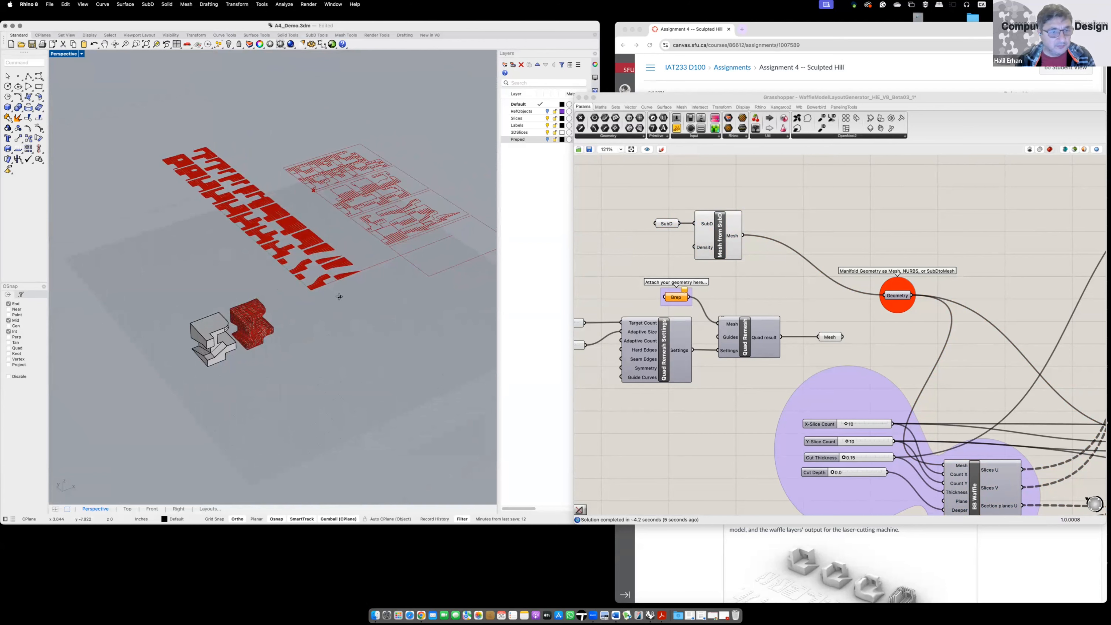
{"action": "right_click_drag", "start_coordinate": [340, 299], "coordinate": [366, 302]}
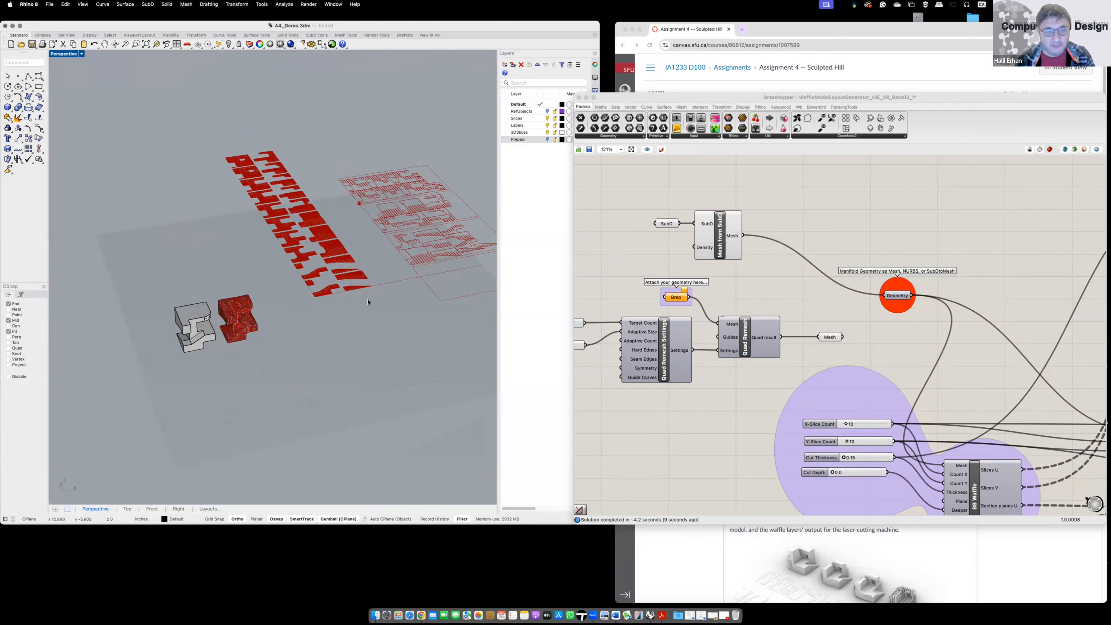
{"action": "scroll", "coordinate": [369, 303], "scroll_direction": "down", "scroll_amount": 2}
{"action": "right_click_drag", "start_coordinate": [364, 298], "coordinate": [338, 305], "text": "shift"}
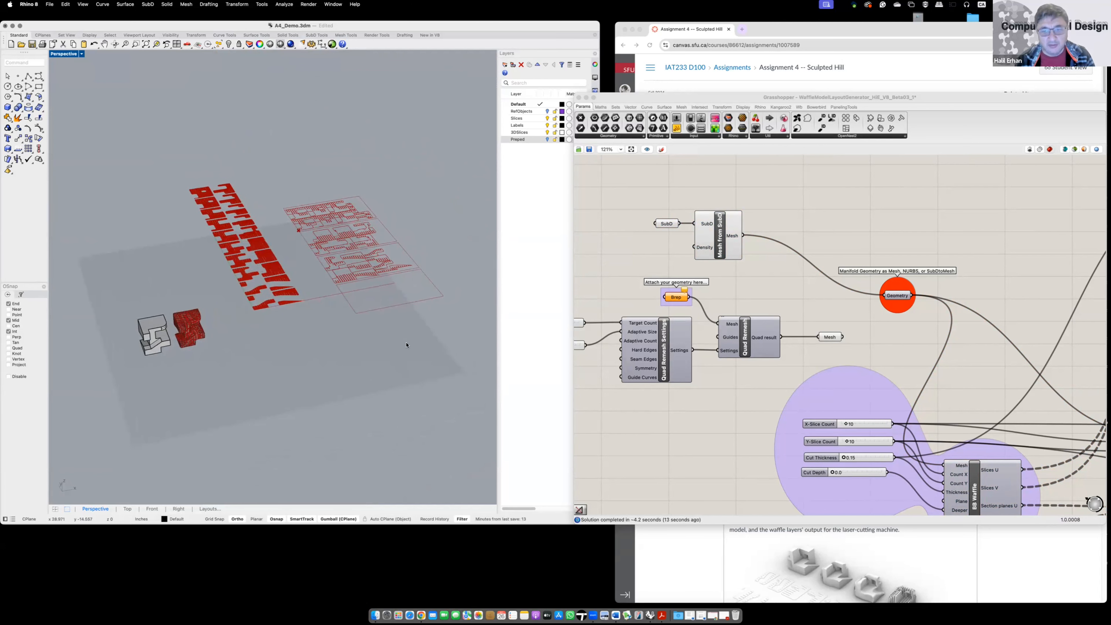
{"action": "double_click", "coordinate": [64, 54]}
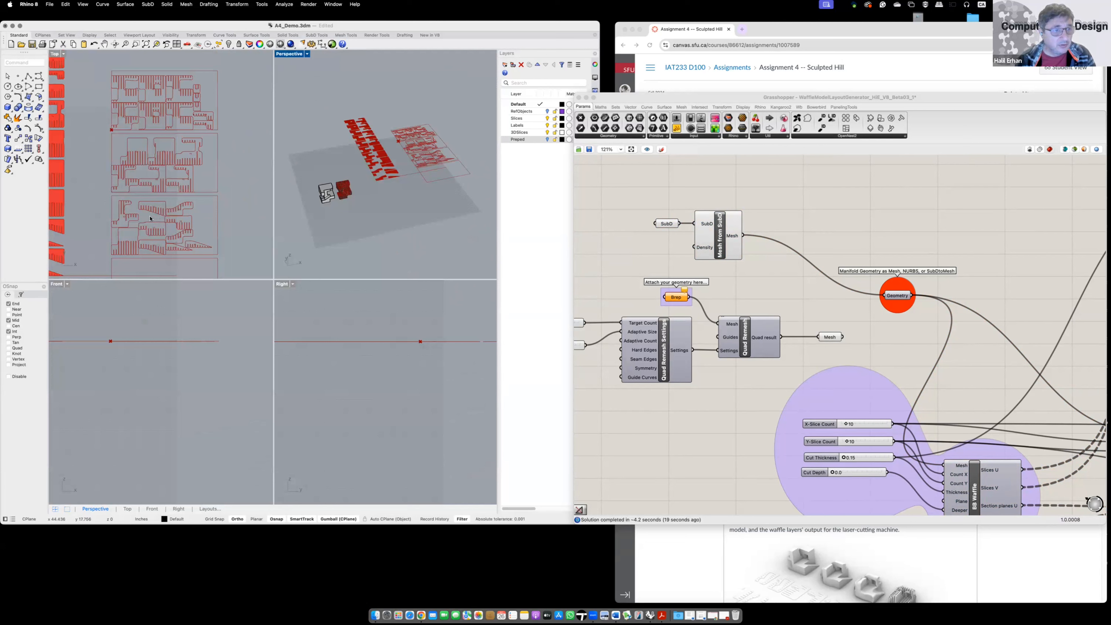
{"action": "scroll", "coordinate": [149, 220], "scroll_direction": "down", "scroll_amount": 4}
{"action": "right_click_drag", "start_coordinate": [149, 220], "coordinate": [208, 231]}
{"action": "double_click", "coordinate": [54, 54]}
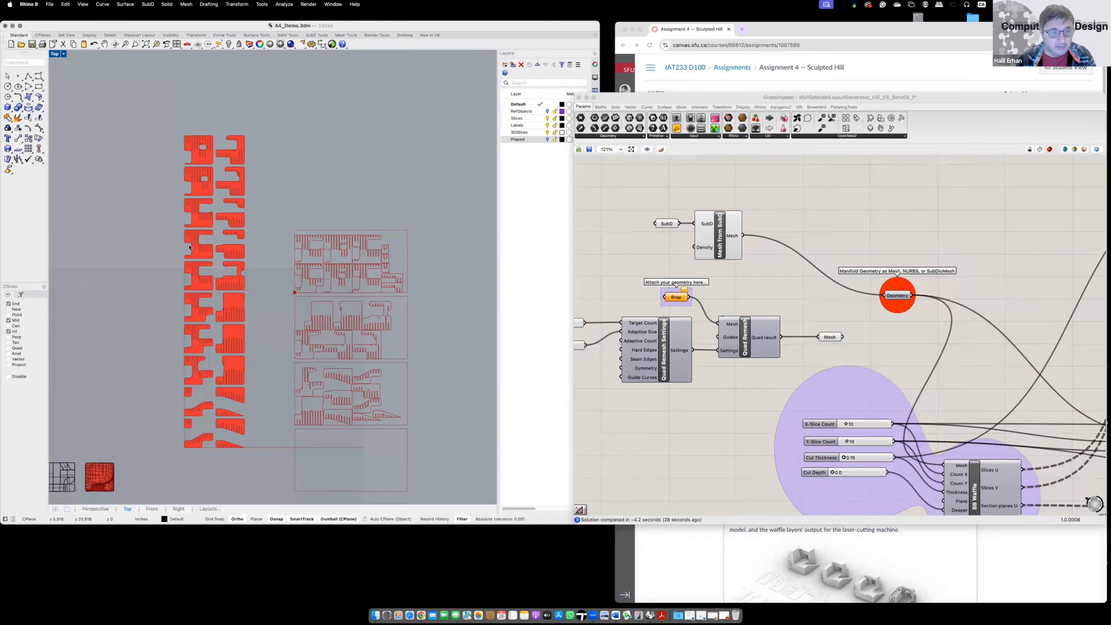
- Examine the column of red waffle slices and the rectangular cutting sheets beside it in the Top view
{"action": "scroll", "coordinate": [195, 424], "scroll_direction": "up", "scroll_amount": 3}
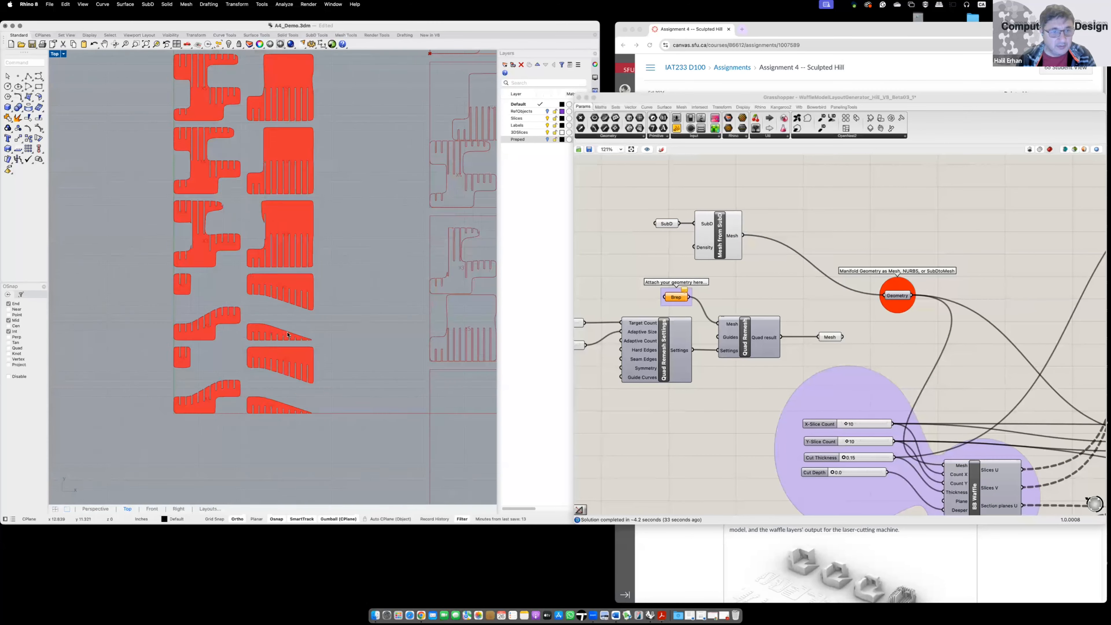
{"action": "scroll", "coordinate": [184, 421], "scroll_direction": "down", "scroll_amount": 3}
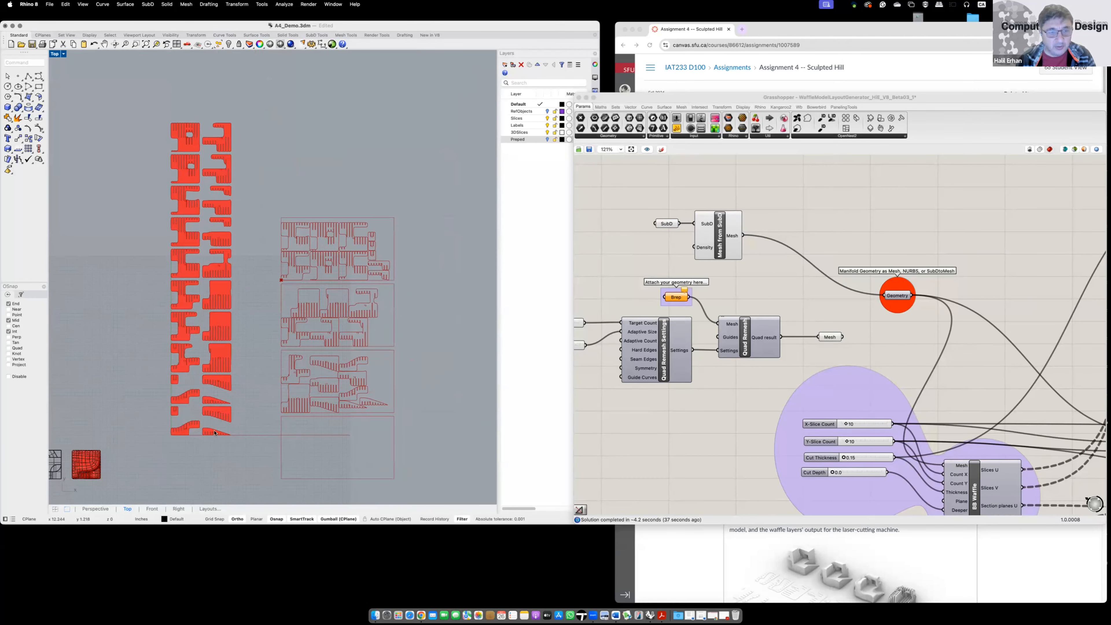
{"action": "scroll", "coordinate": [388, 368], "scroll_direction": "up", "scroll_amount": 5}
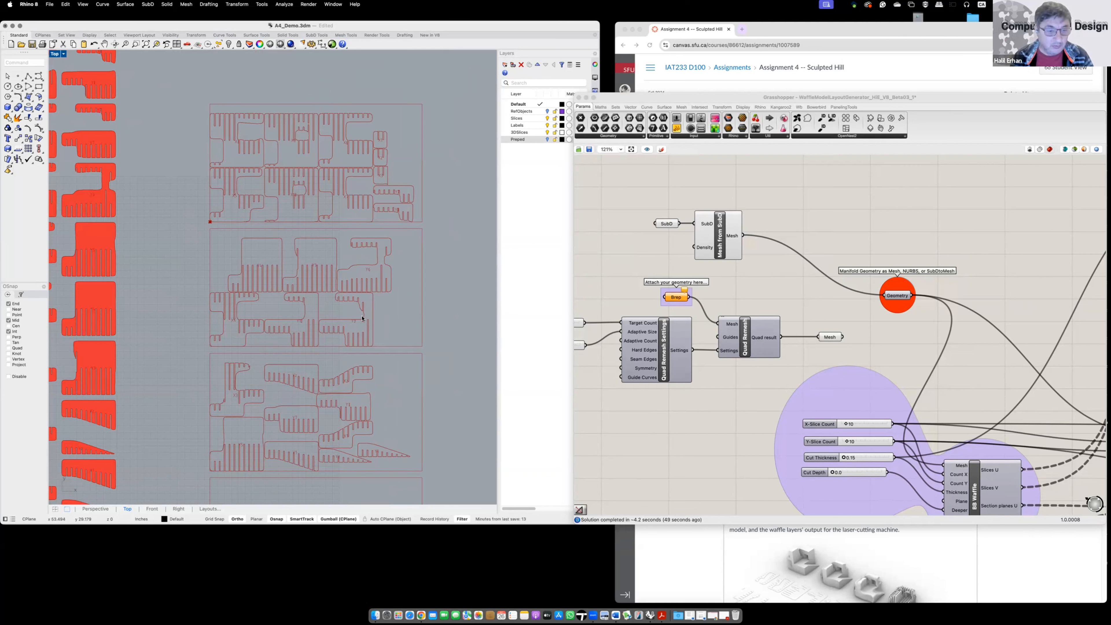
{"action": "left_click", "coordinate": [702, 424]}
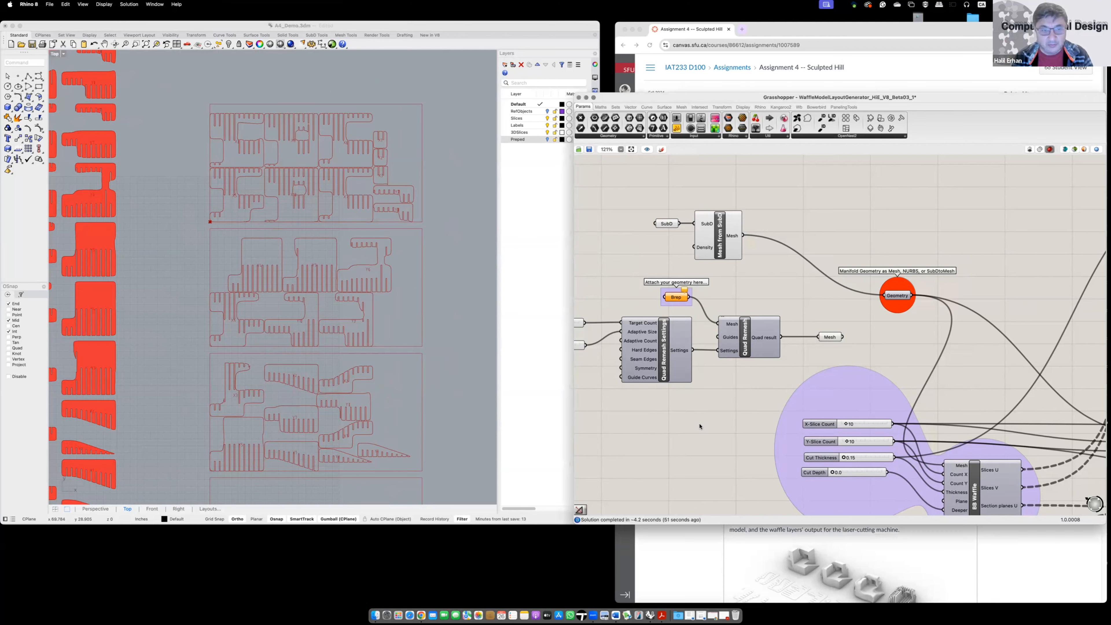
{"action": "right_click_drag", "start_coordinate": [426, 456], "coordinate": [437, 407]}
{"action": "left_click", "coordinate": [177, 455]}
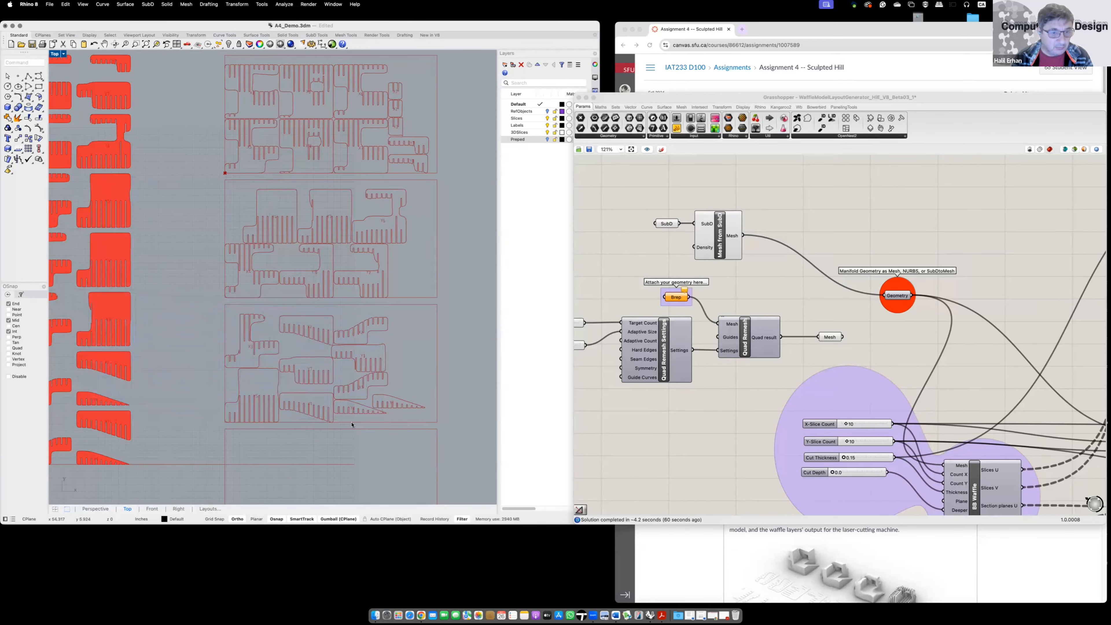
- Inspect the nested profiles on the cutting sheets up close, checking their slots, curved outlines and engraved labels
{"action": "scroll", "coordinate": [361, 344], "scroll_direction": "up", "scroll_amount": 10}
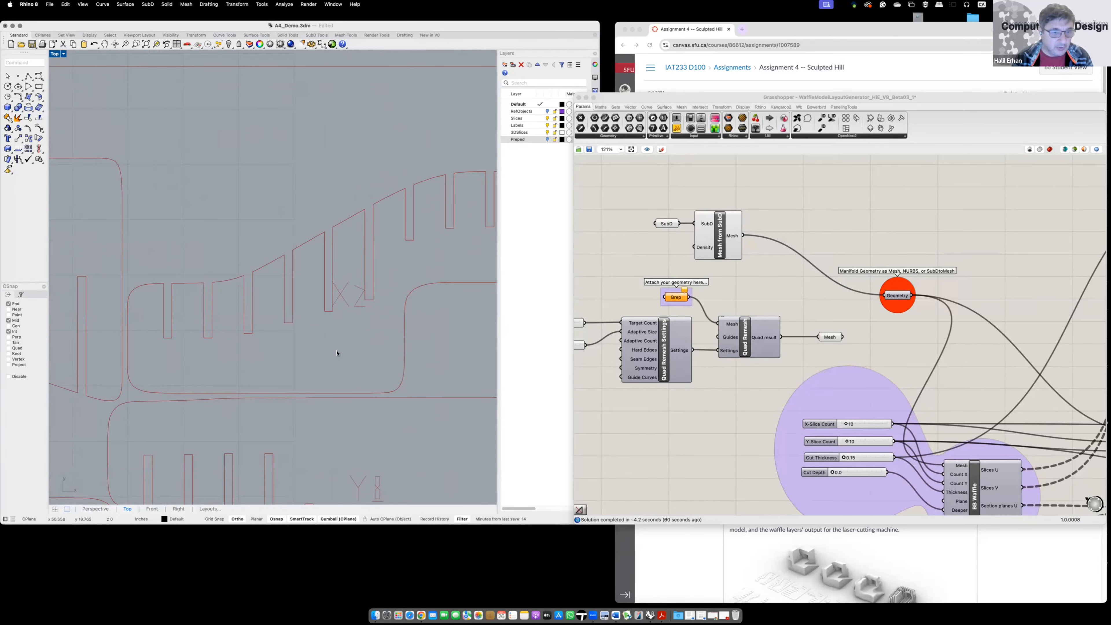
{"action": "scroll", "coordinate": [358, 344], "scroll_direction": "down", "scroll_amount": 10}
{"action": "scroll", "coordinate": [385, 310], "scroll_direction": "up", "scroll_amount": 3}
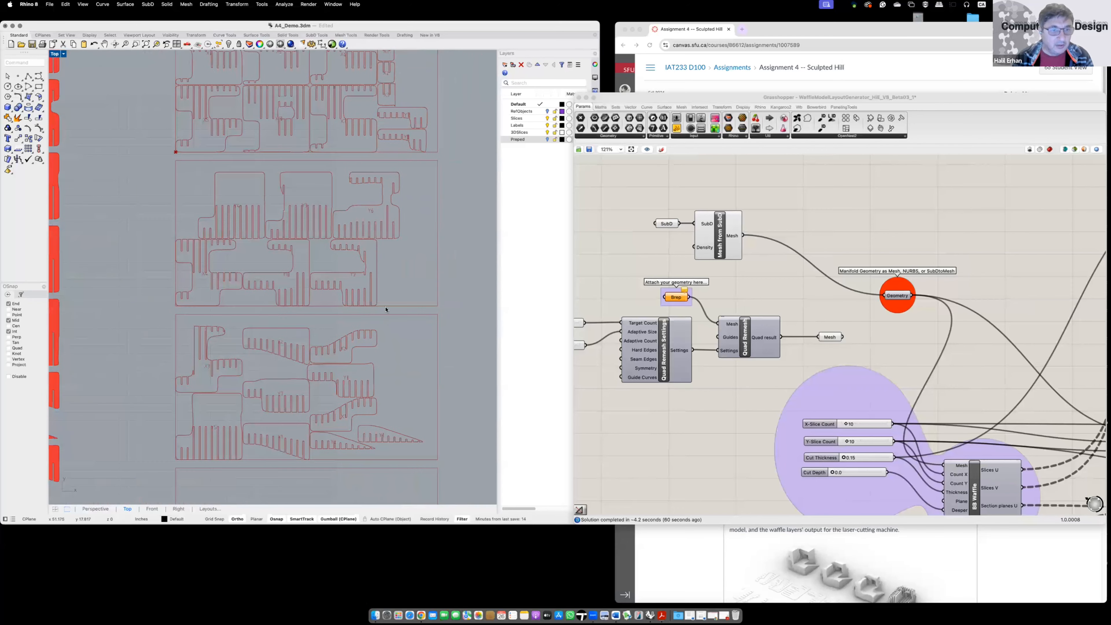
{"action": "scroll", "coordinate": [388, 198], "scroll_direction": "up", "scroll_amount": 4}
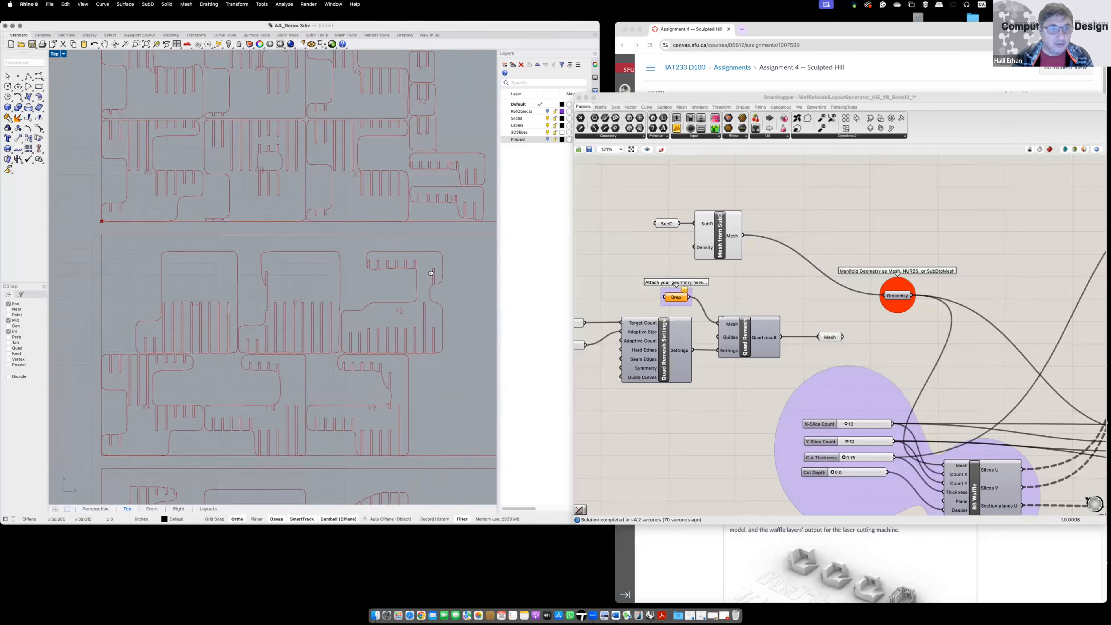
{"action": "scroll", "coordinate": [431, 273], "scroll_direction": "down", "scroll_amount": 4}
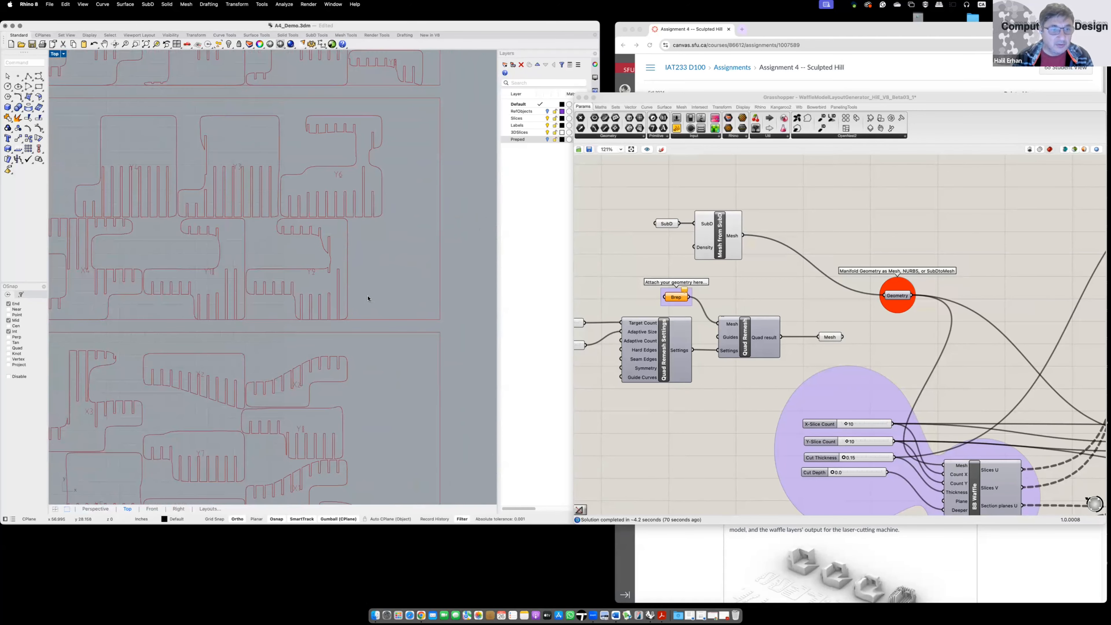
{"action": "scroll", "coordinate": [312, 377], "scroll_direction": "up", "scroll_amount": 8}
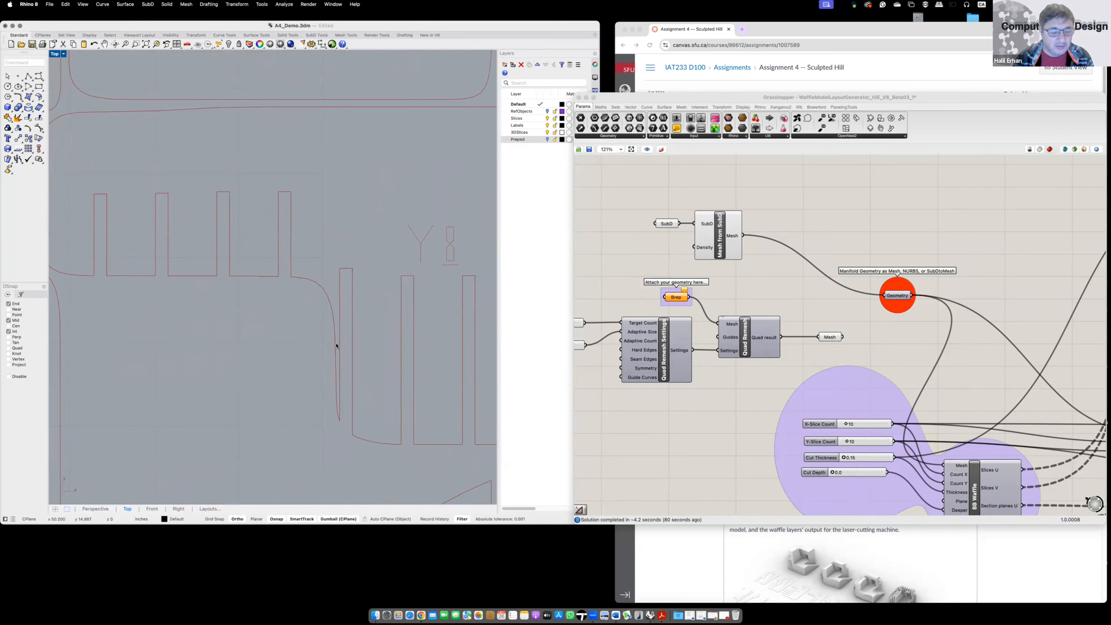
{"action": "scroll", "coordinate": [354, 335], "scroll_direction": "down", "scroll_amount": 2}
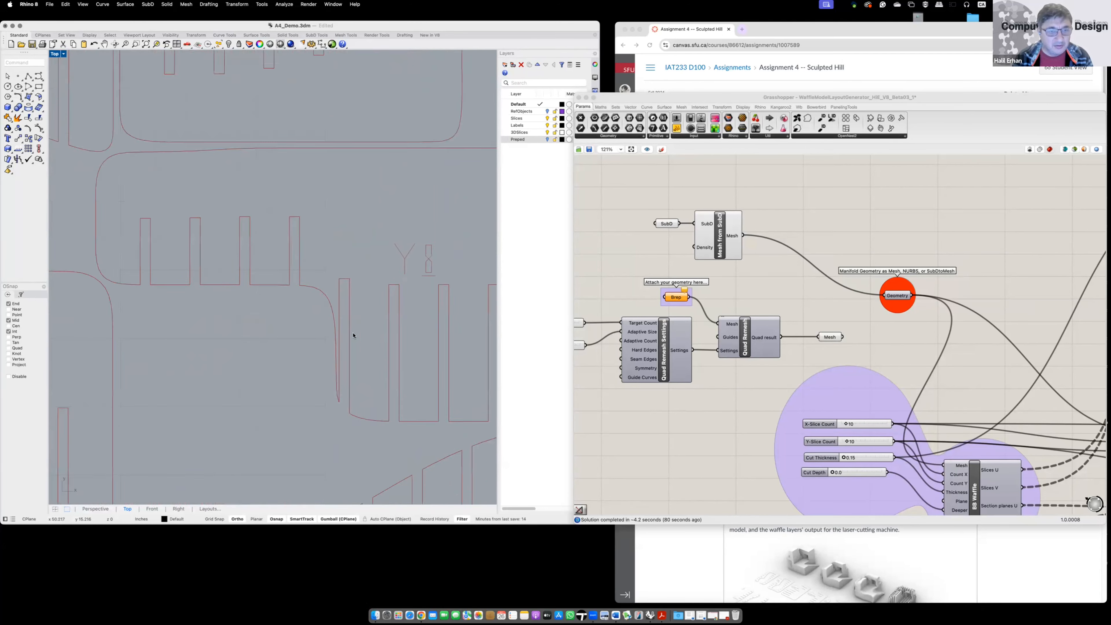
{"action": "scroll", "coordinate": [353, 336], "scroll_direction": "down", "scroll_amount": 6}
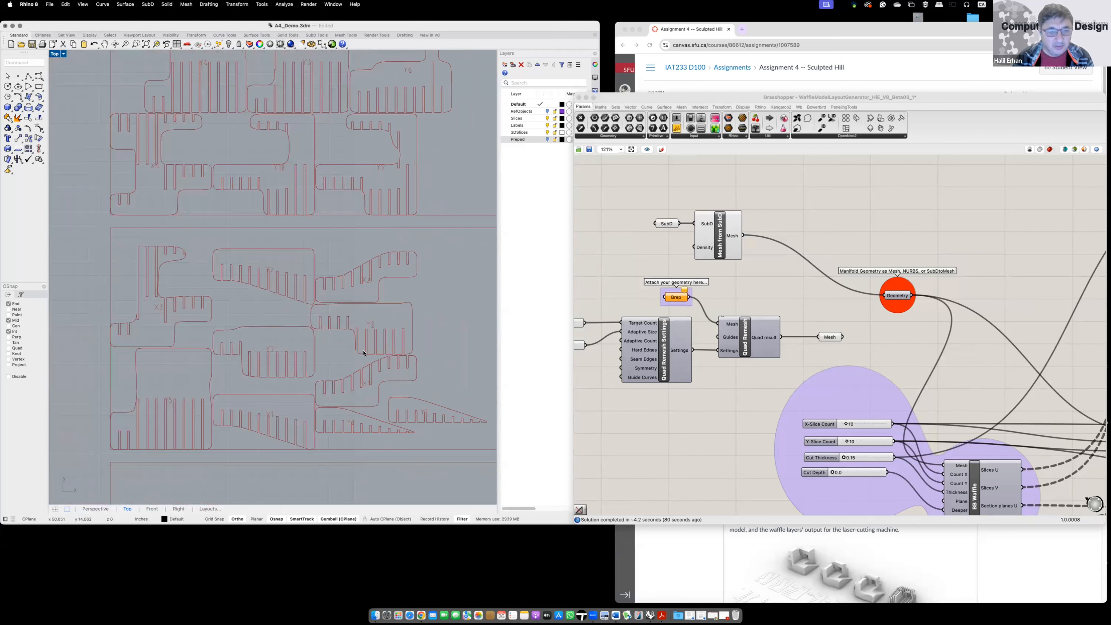
{"action": "scroll", "coordinate": [363, 353], "scroll_direction": "down", "scroll_amount": 5}
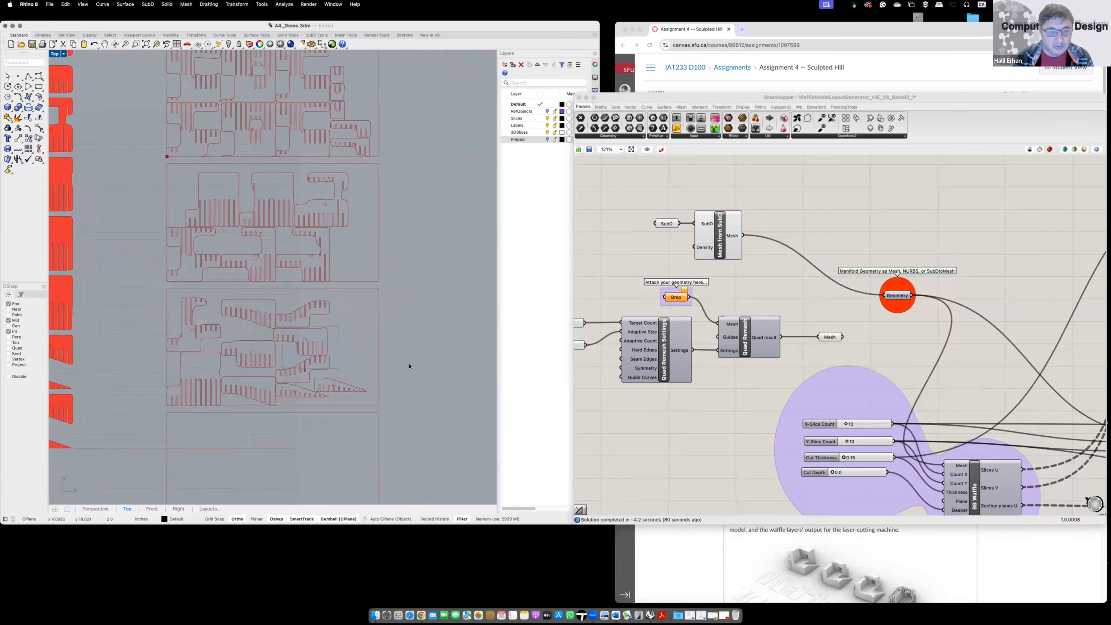
{"action": "scroll", "coordinate": [339, 343], "scroll_direction": "down", "scroll_amount": 4}
{"action": "right_click_drag", "start_coordinate": [378, 292], "coordinate": [419, 268]}
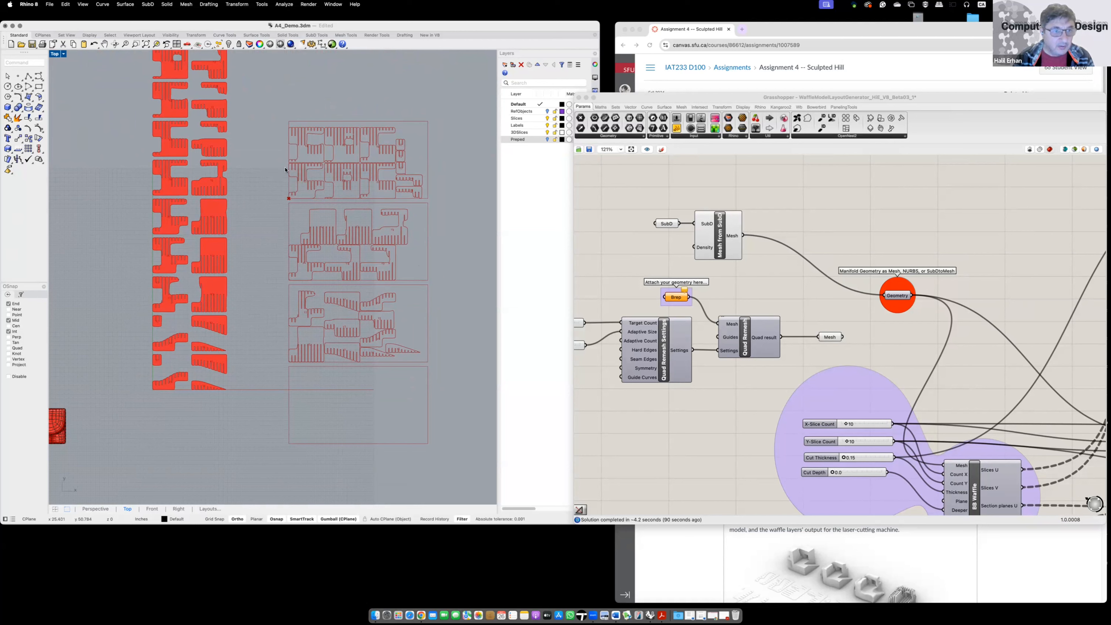
- Compare the hill models, slices and nested sheets across the four viewports, and return to the nested sheets in a maximized Top view
{"action": "mouse_move", "coordinate": [261, 165]}
{"action": "left_mouse_down"}
{"action": "mouse_move", "coordinate": [287, 168]}
{"action": "mouse_move", "coordinate": [274, 341]}
{"action": "left_mouse_up"}
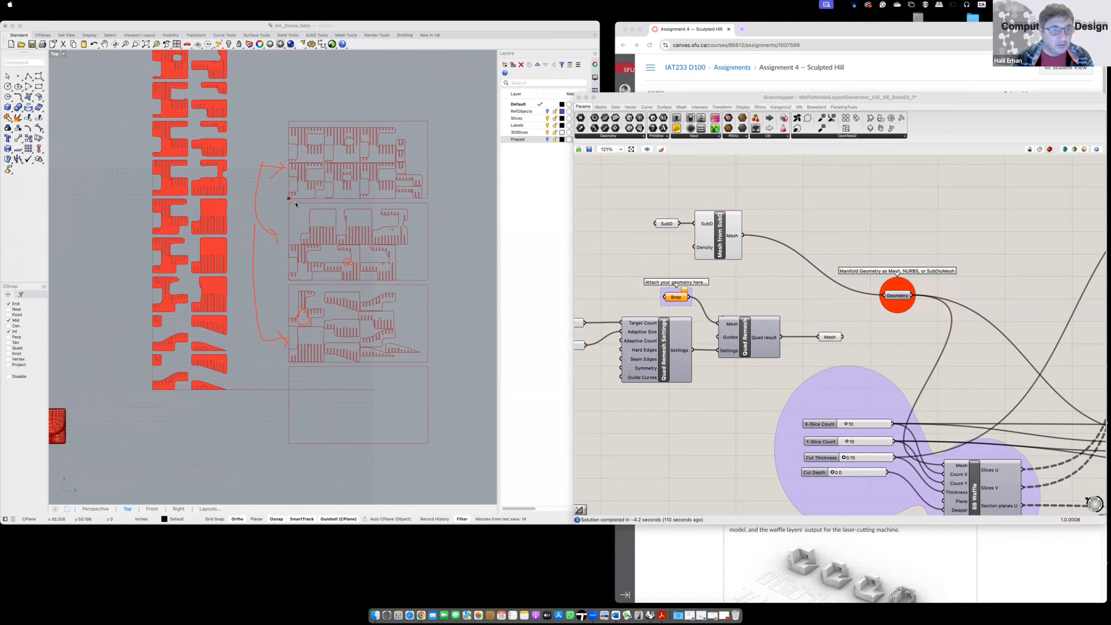
{"action": "scroll", "coordinate": [289, 163], "scroll_direction": "down", "scroll_amount": 5}
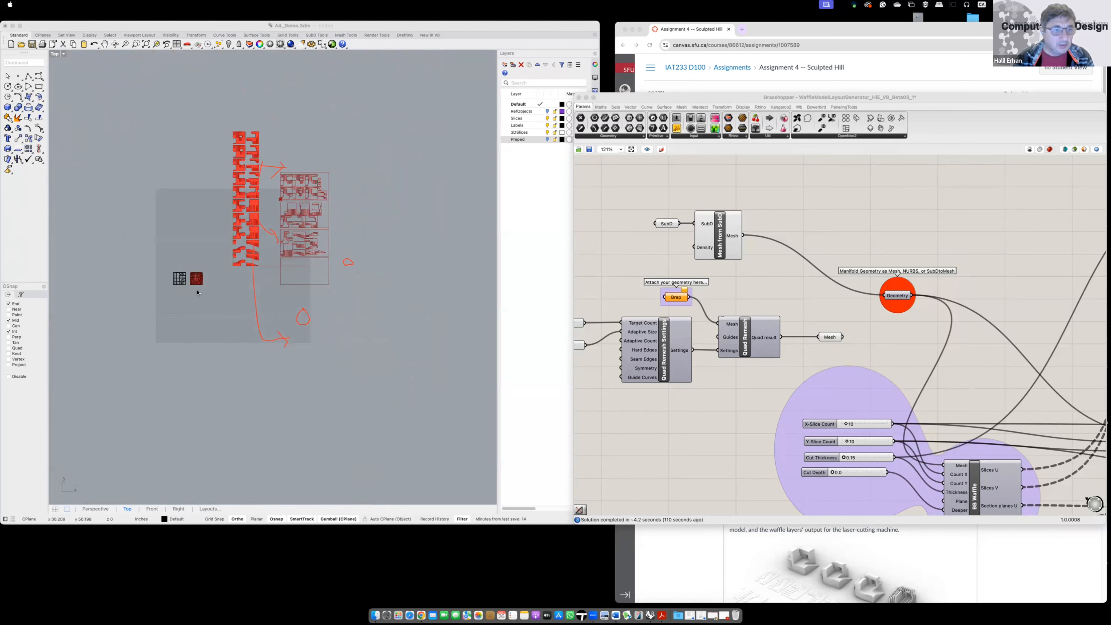
{"action": "scroll", "coordinate": [199, 290], "scroll_direction": "up", "scroll_amount": 4}
{"action": "double_click", "coordinate": [56, 55]}
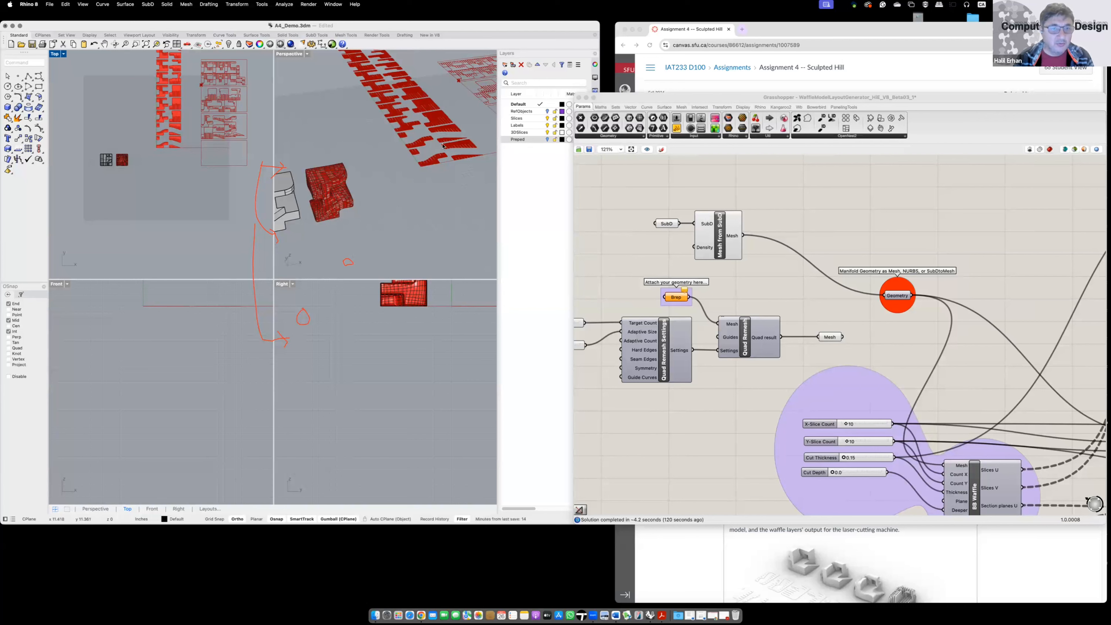
{"action": "left_click", "coordinate": [416, 165]}
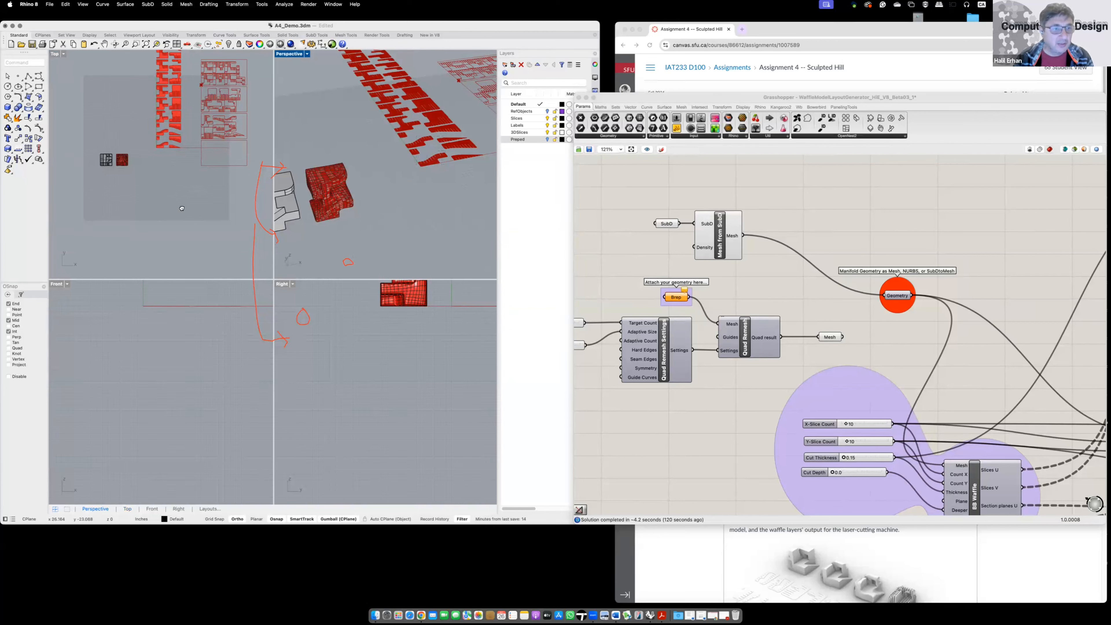
{"action": "right_click_drag", "start_coordinate": [198, 178], "coordinate": [182, 248]}
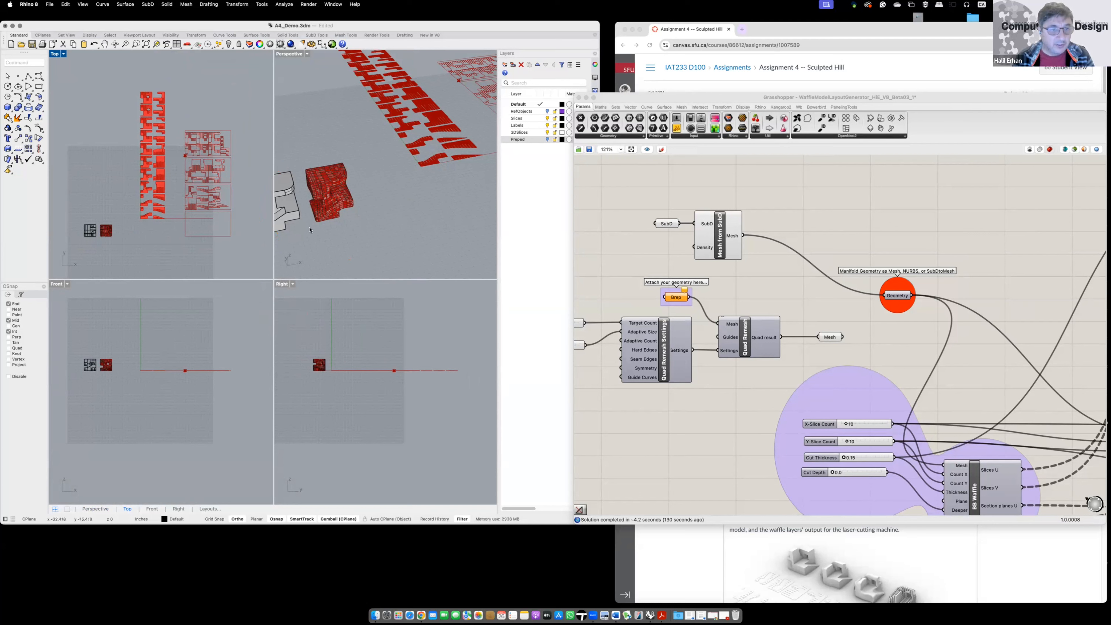
{"action": "left_click", "coordinate": [359, 141]}
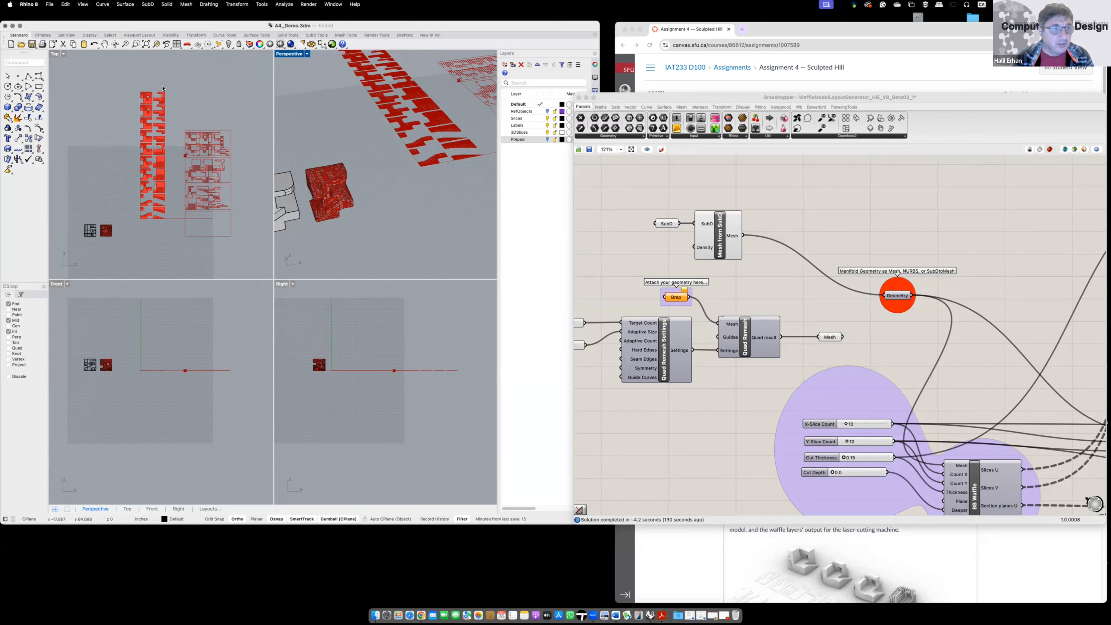
{"action": "double_click", "coordinate": [54, 53]}
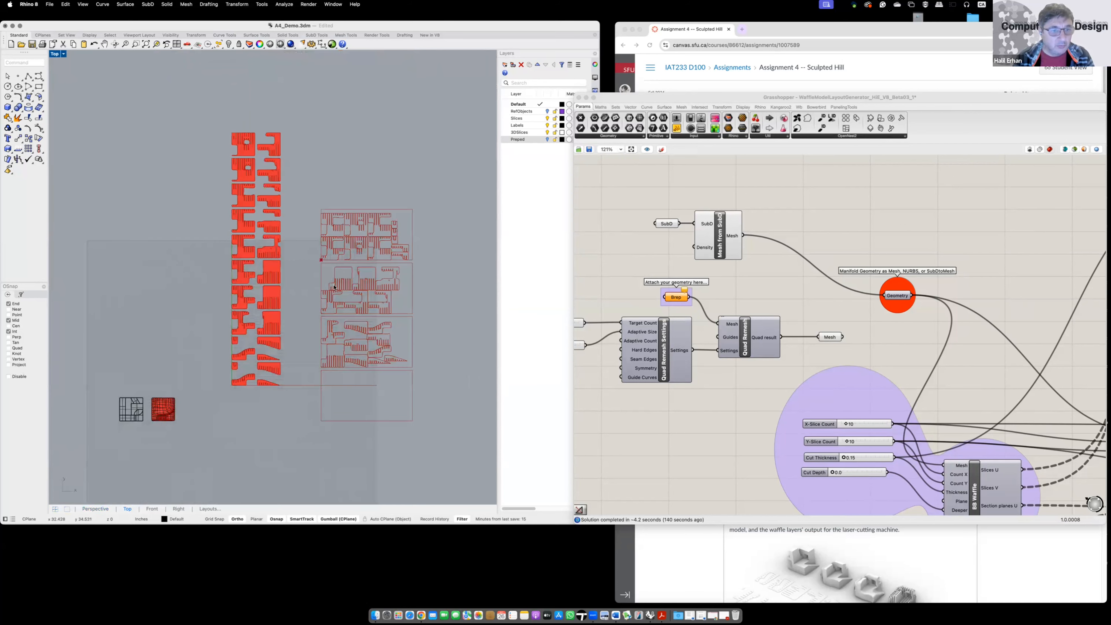
{"action": "scroll", "coordinate": [357, 295], "scroll_direction": "up", "scroll_amount": 5}
{"action": "scroll", "coordinate": [357, 295], "scroll_direction": "right", "scroll_amount": 5}
{"action": "scroll", "coordinate": [331, 299], "scroll_direction": "up", "scroll_amount": 3}
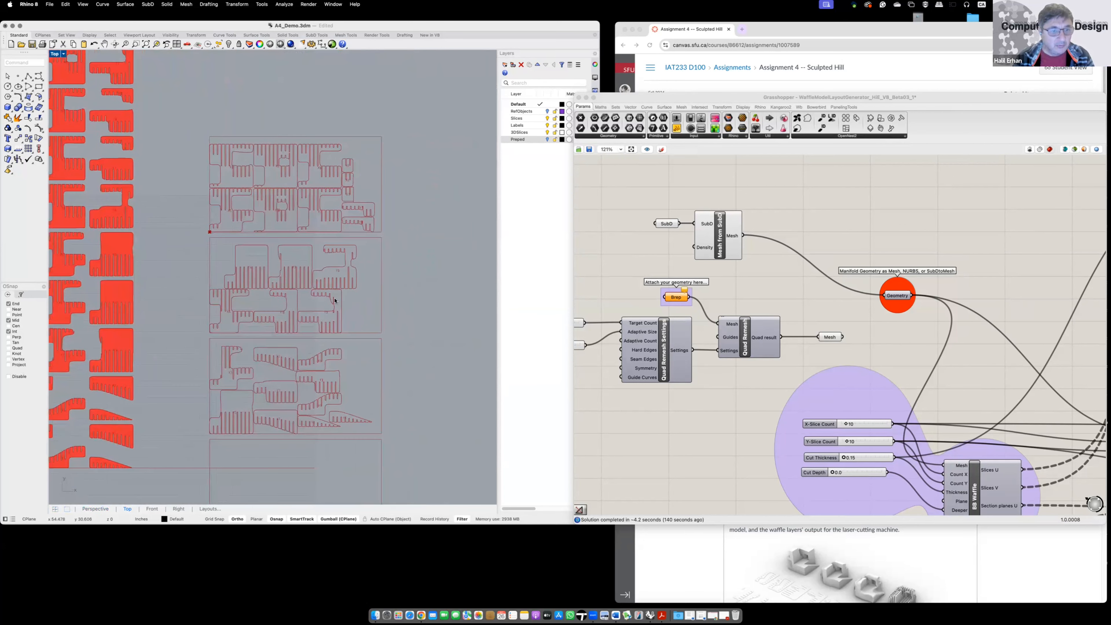
{"action": "scroll", "coordinate": [331, 299], "scroll_direction": "down", "scroll_amount": 2}
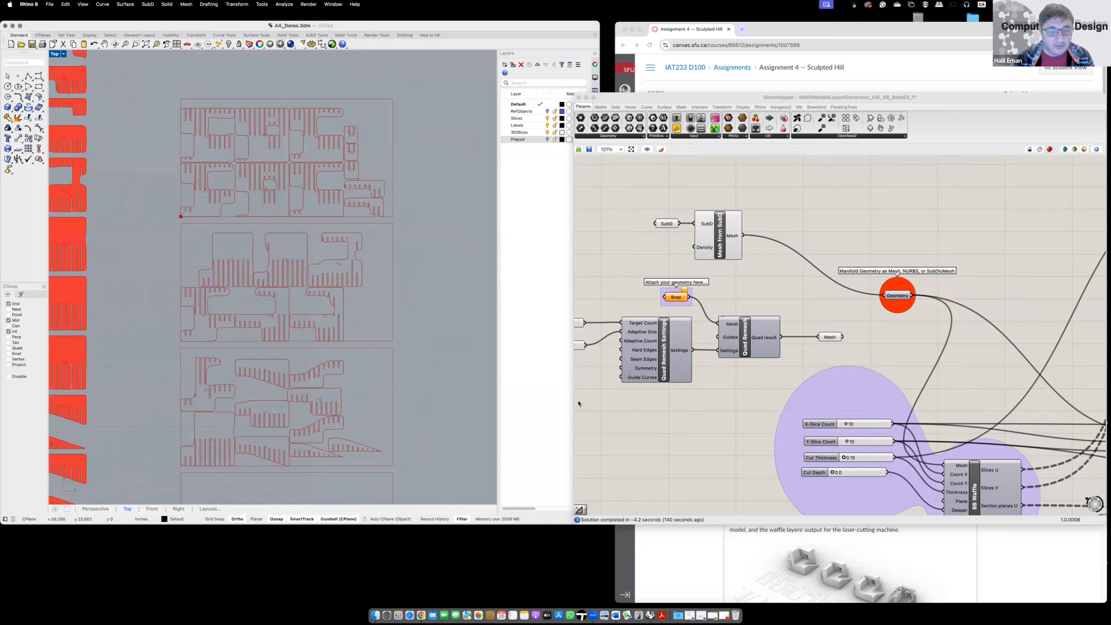
- Locate the nesting part of the Grasshopper waffle definition and examine the Move component that positions the sheets
{"action": "left_click", "coordinate": [756, 435]}
{"action": "scroll", "coordinate": [756, 436], "scroll_direction": "down", "scroll_amount": 2}
{"action": "scroll", "coordinate": [872, 466], "scroll_direction": "down", "scroll_amount": 5}
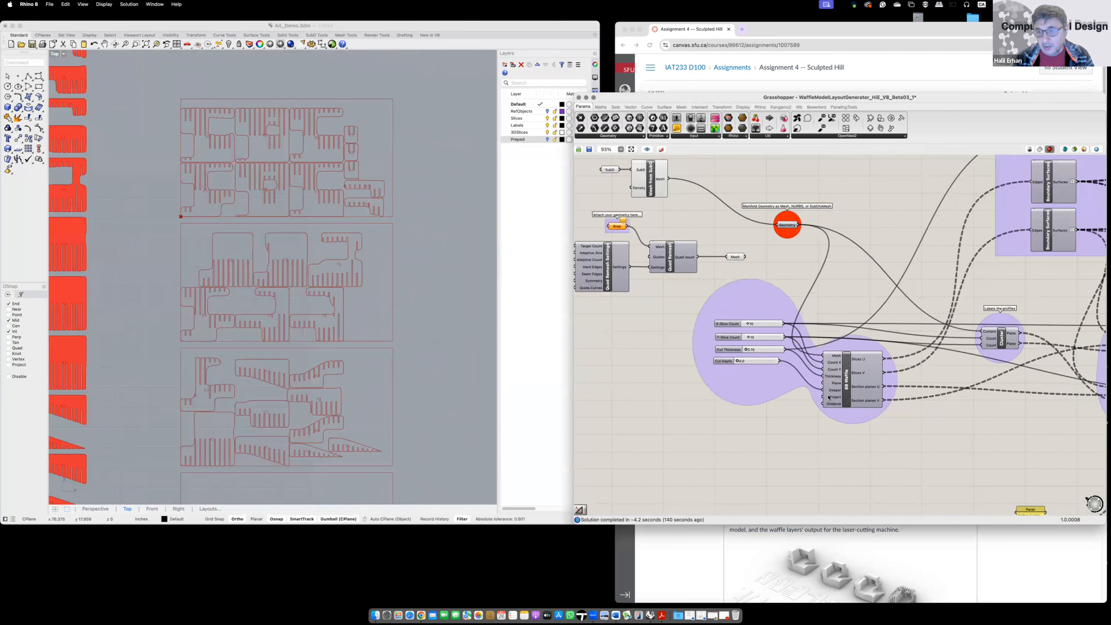
{"action": "right_click_drag", "start_coordinate": [861, 390], "coordinate": [807, 343]}
{"action": "right_click_drag", "start_coordinate": [1094, 451], "coordinate": [776, 348]}
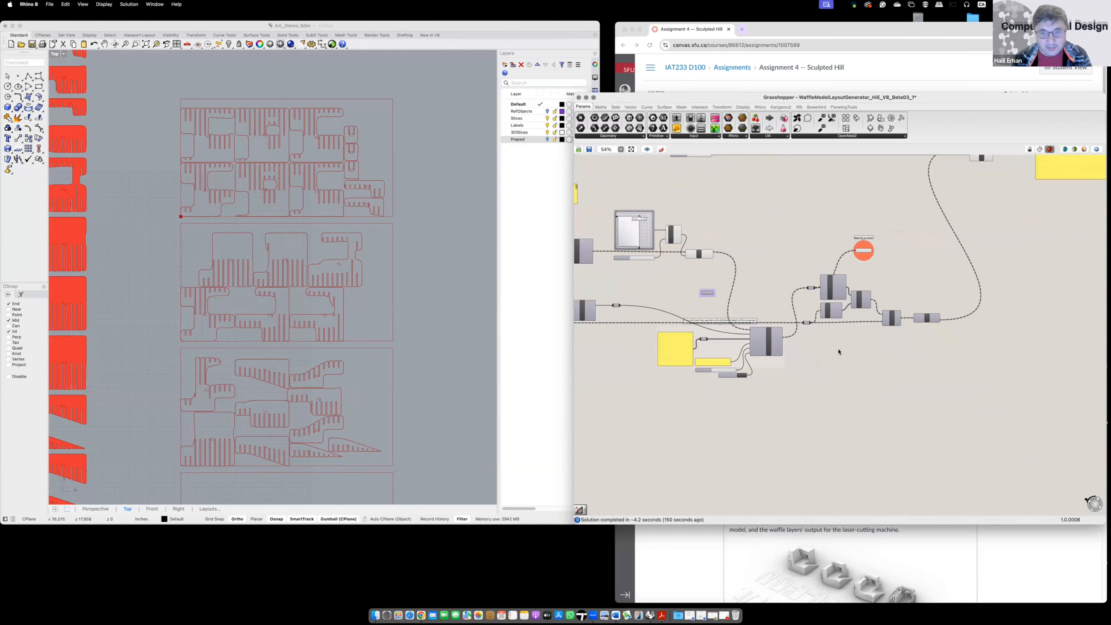
{"action": "scroll", "coordinate": [750, 312], "scroll_direction": "up", "scroll_amount": 10}
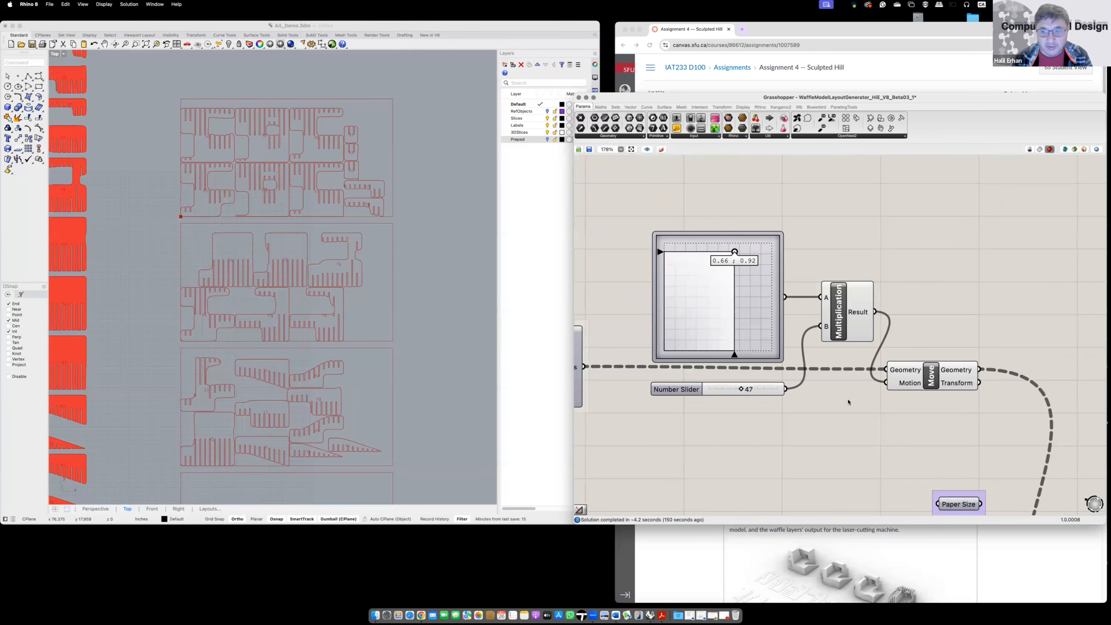
{"action": "left_click", "coordinate": [934, 382]}
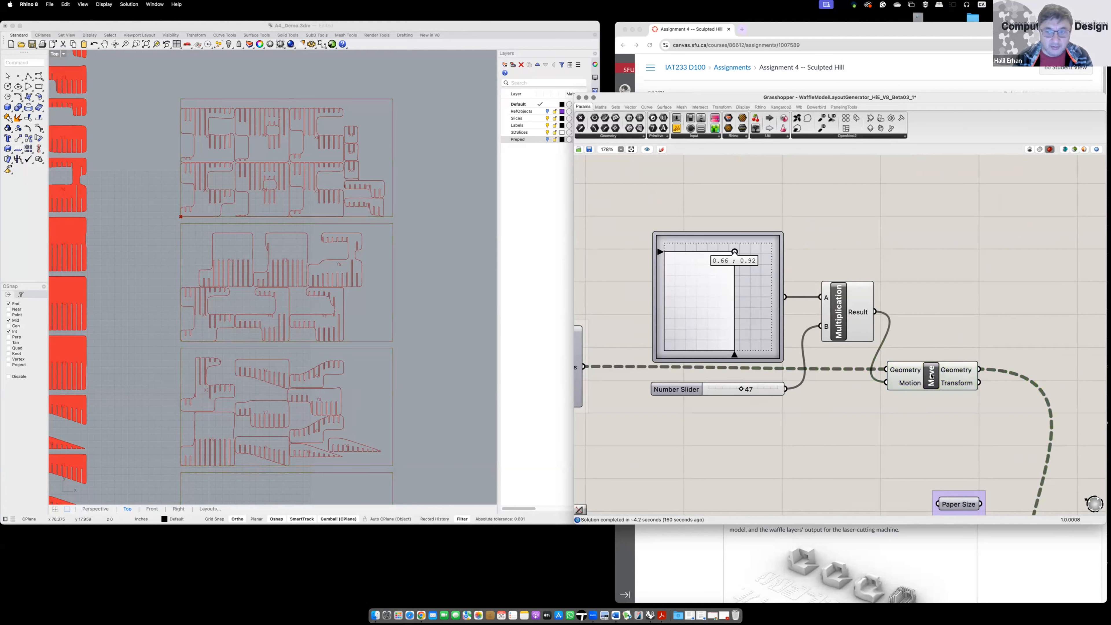
{"action": "left_click", "coordinate": [860, 428]}
- Locate the nest_sheets component and select the number slider feeding its width input
{"action": "scroll", "coordinate": [674, 437], "scroll_direction": "left", "scroll_amount": 10}
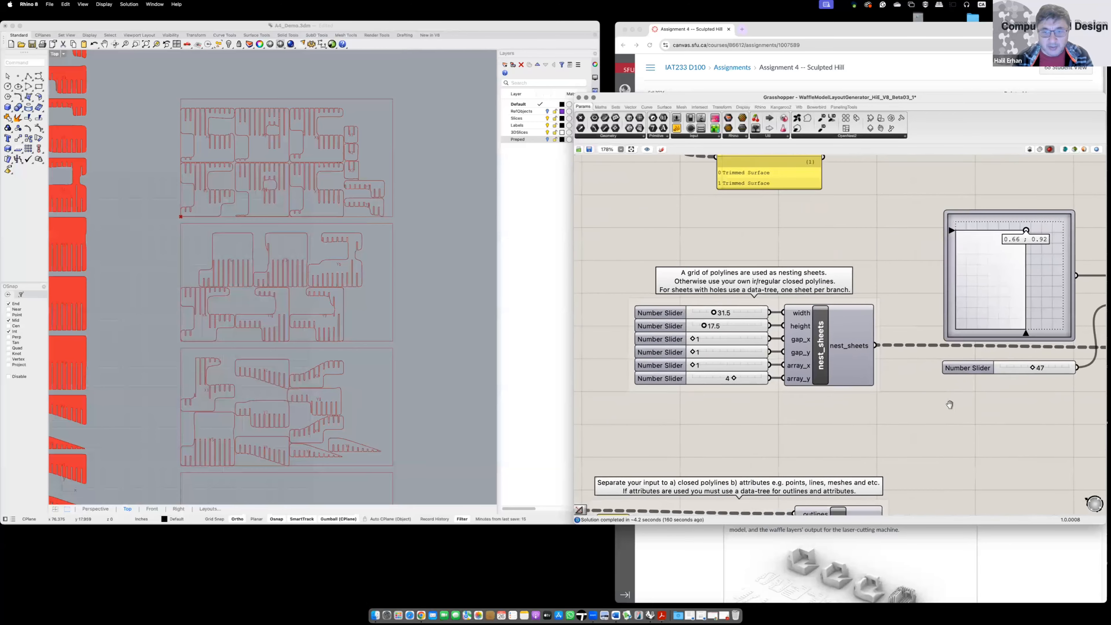
{"action": "scroll", "coordinate": [739, 351], "scroll_direction": "up", "scroll_amount": 3}
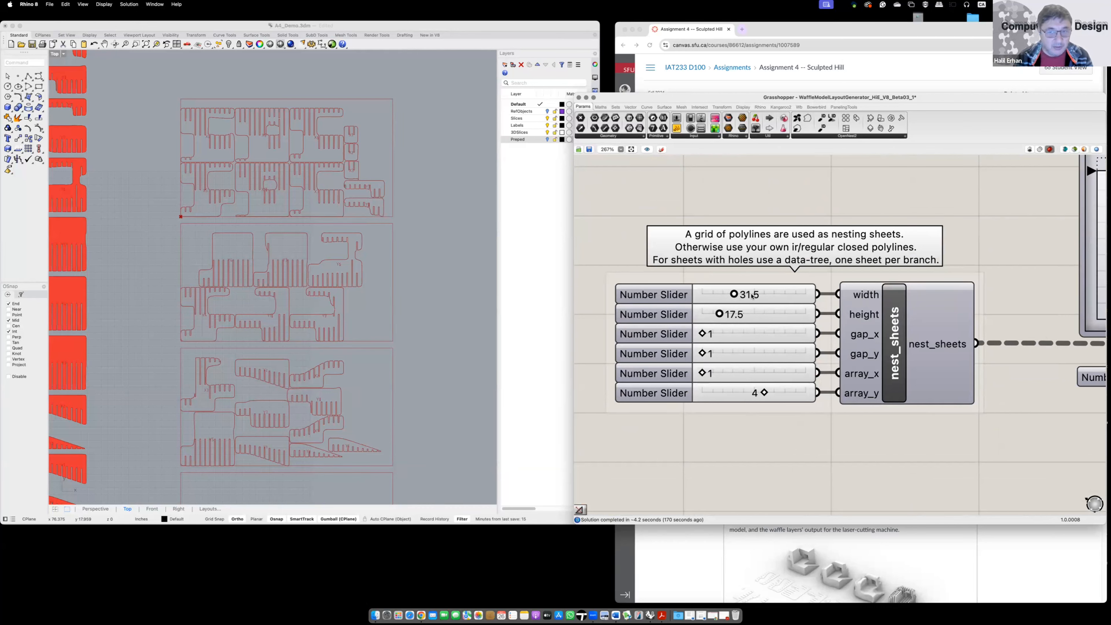
{"action": "left_click", "coordinate": [669, 297]}
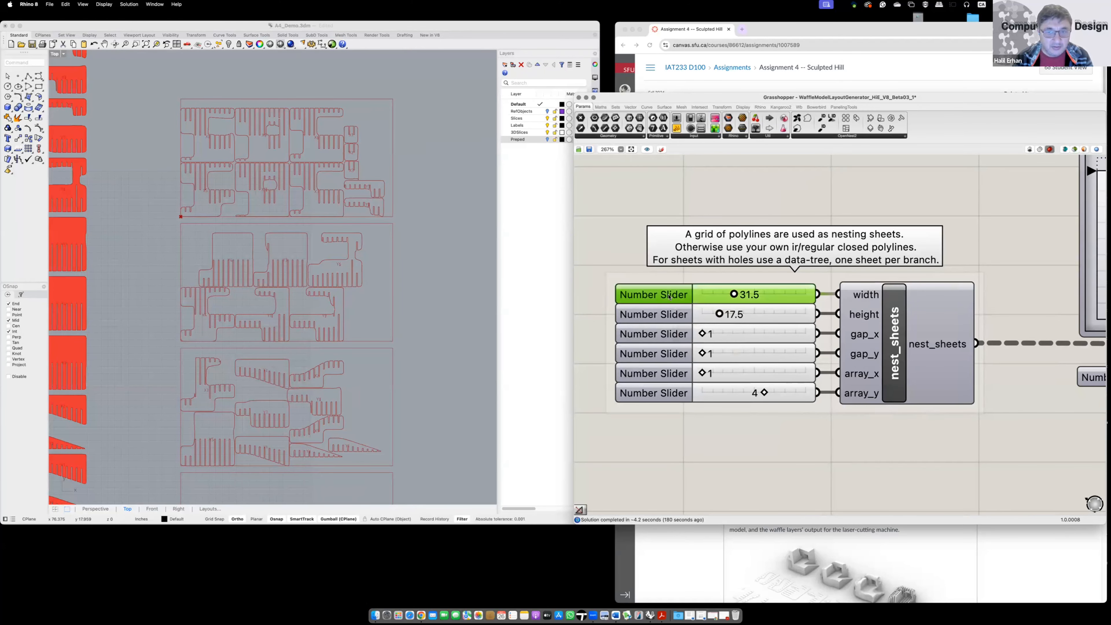
- Examine the width slider's settings, leaving them as they are, and view the other nest_sheets inputs up close
{"action": "double_click", "coordinate": [669, 297]}
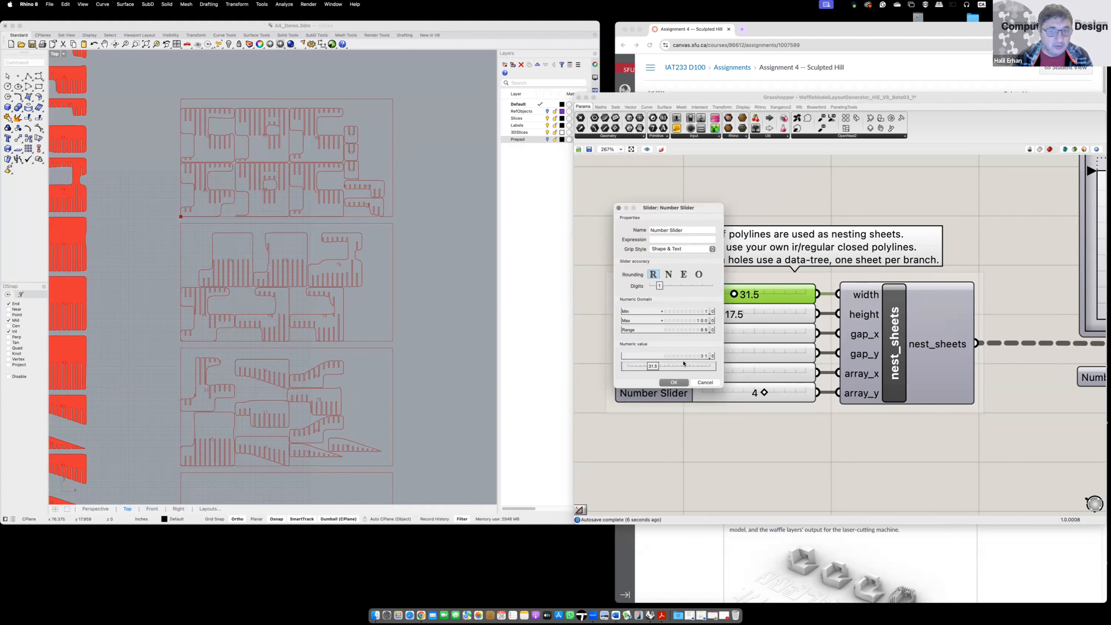
{"action": "left_click", "coordinate": [674, 382]}
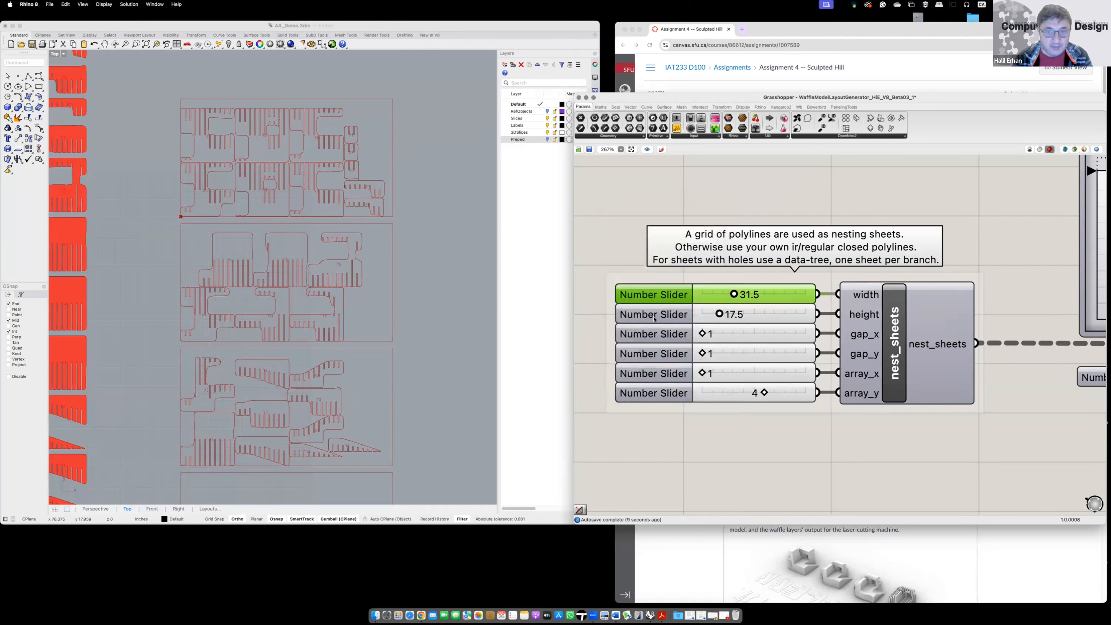
{"action": "left_click", "coordinate": [835, 340]}
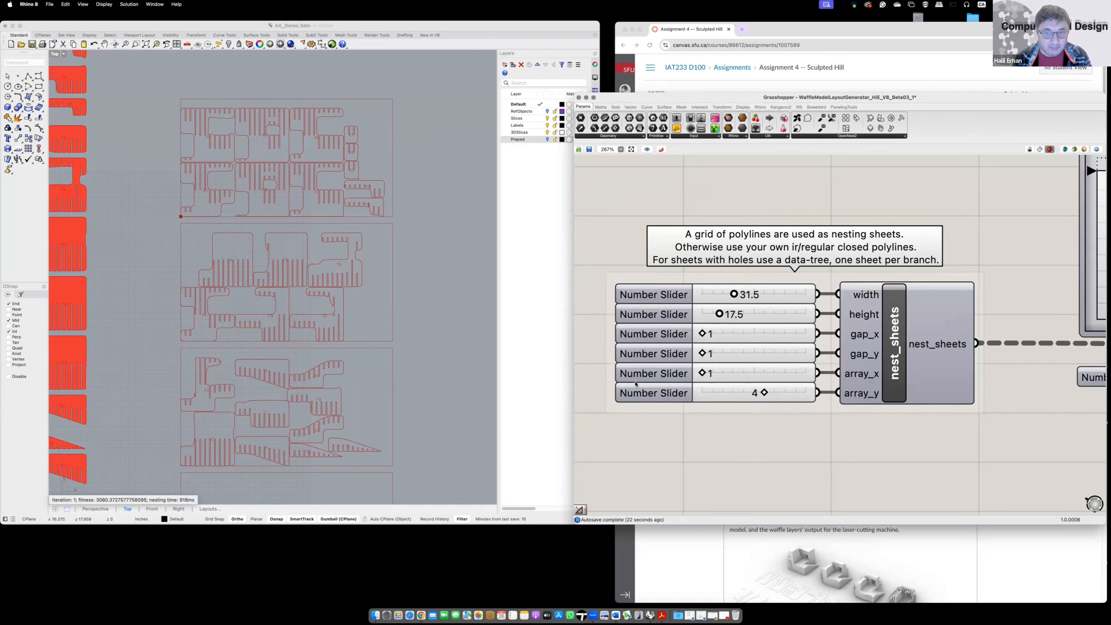
{"action": "scroll", "coordinate": [725, 447], "scroll_direction": "up", "scroll_amount": 2}
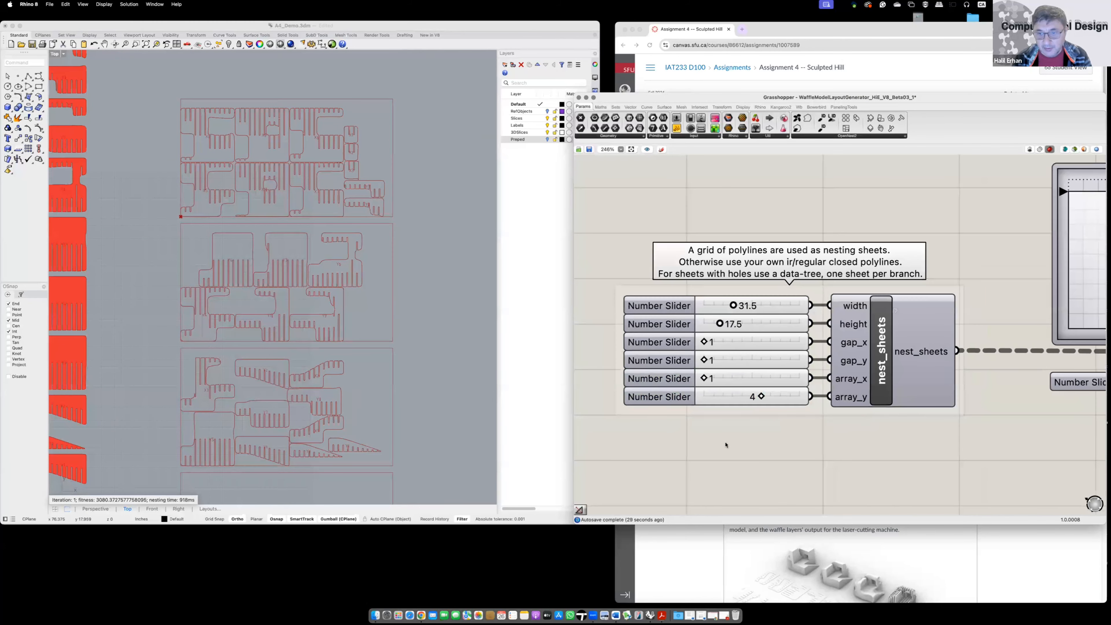
{"action": "right_click_drag", "start_coordinate": [727, 447], "coordinate": [810, 430]}
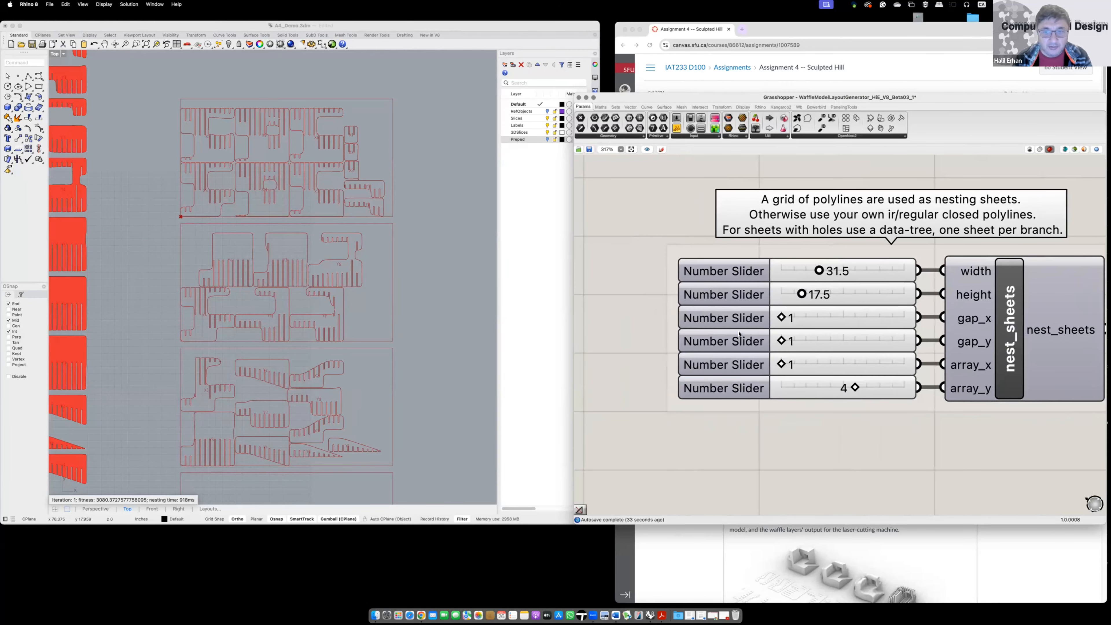
- Set the accuracy of the gap_x and gap_y sliders to one decimal digit
{"action": "right_click", "coordinate": [712, 323]}
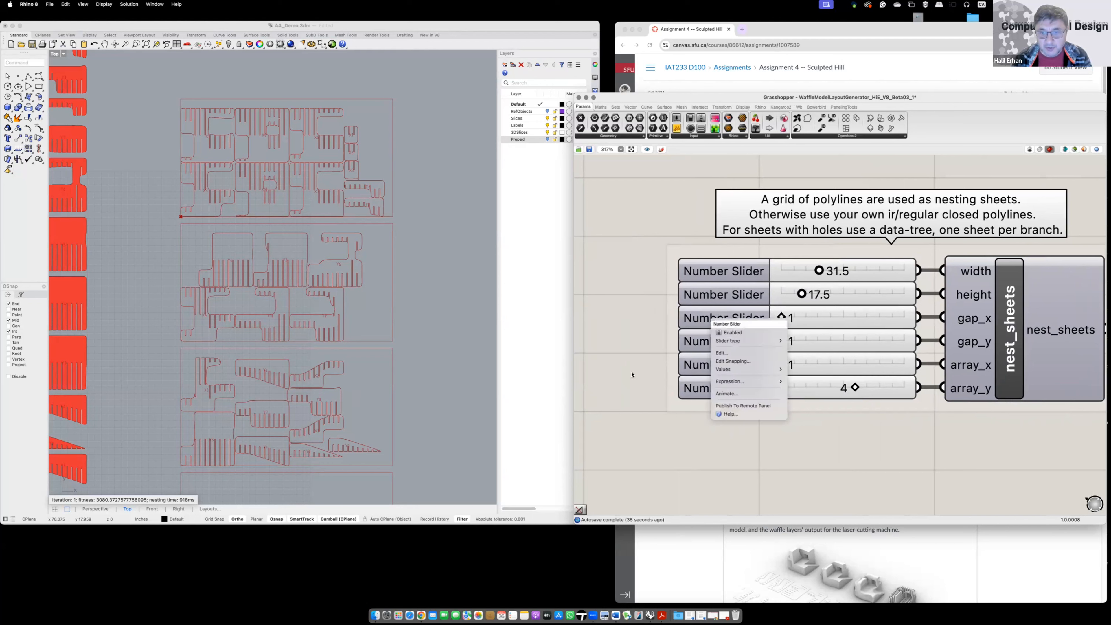
{"action": "left_click", "coordinate": [722, 355]}
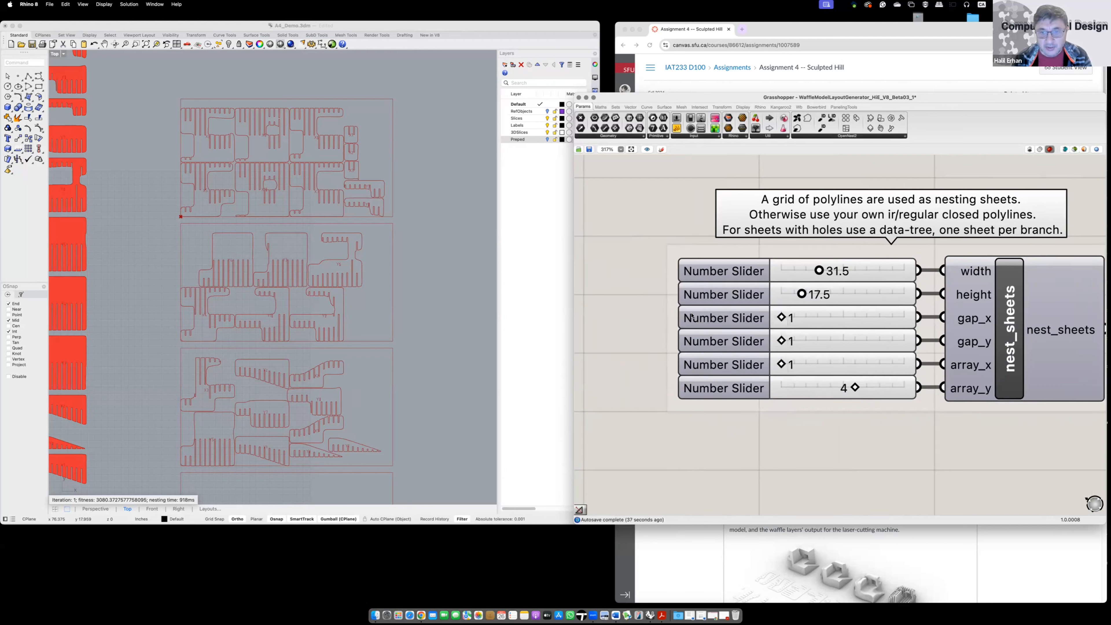
{"action": "left_click", "coordinate": [714, 346]}
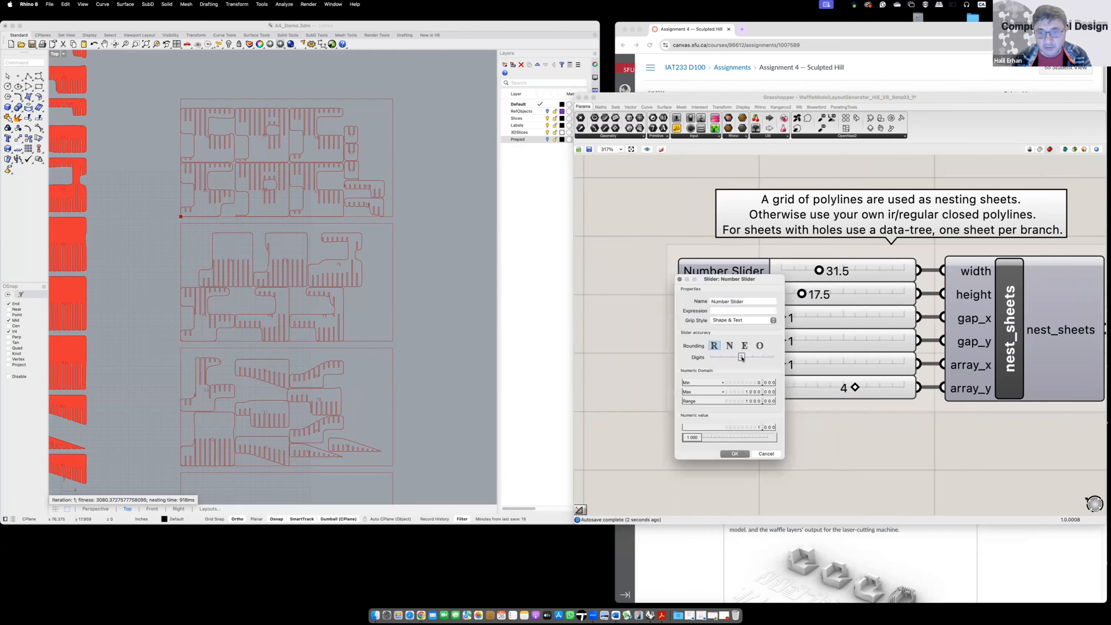
{"action": "left_click_drag", "start_coordinate": [742, 358], "coordinate": [721, 357]}
{"action": "left_click", "coordinate": [737, 453]}
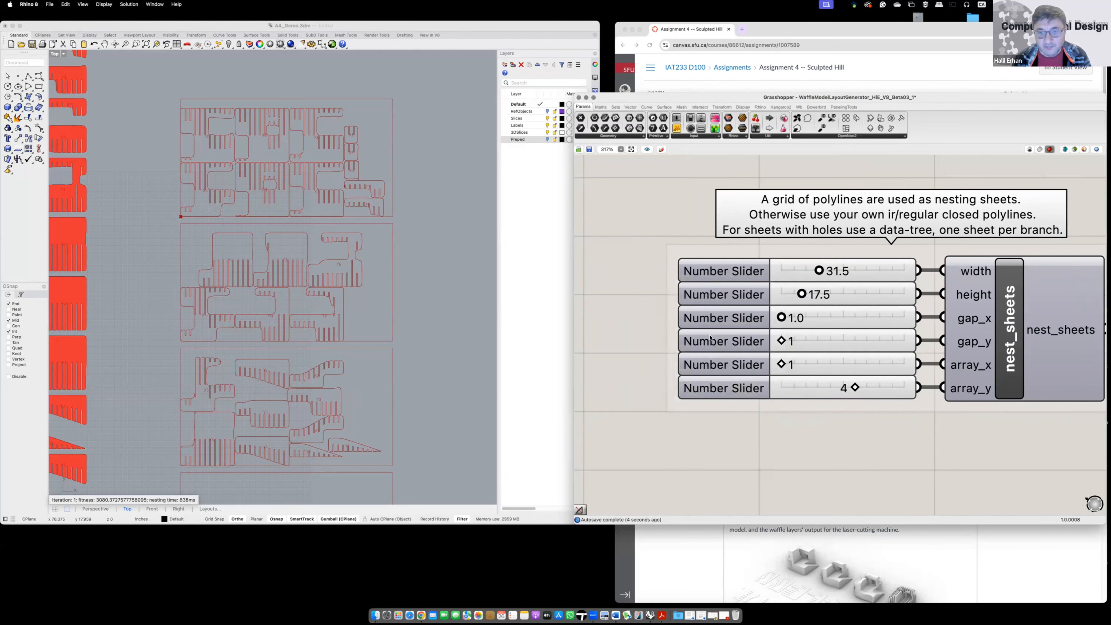
{"action": "right_click", "coordinate": [704, 338]}
{"action": "left_click", "coordinate": [720, 376]}
{"action": "left_click", "coordinate": [733, 393]}
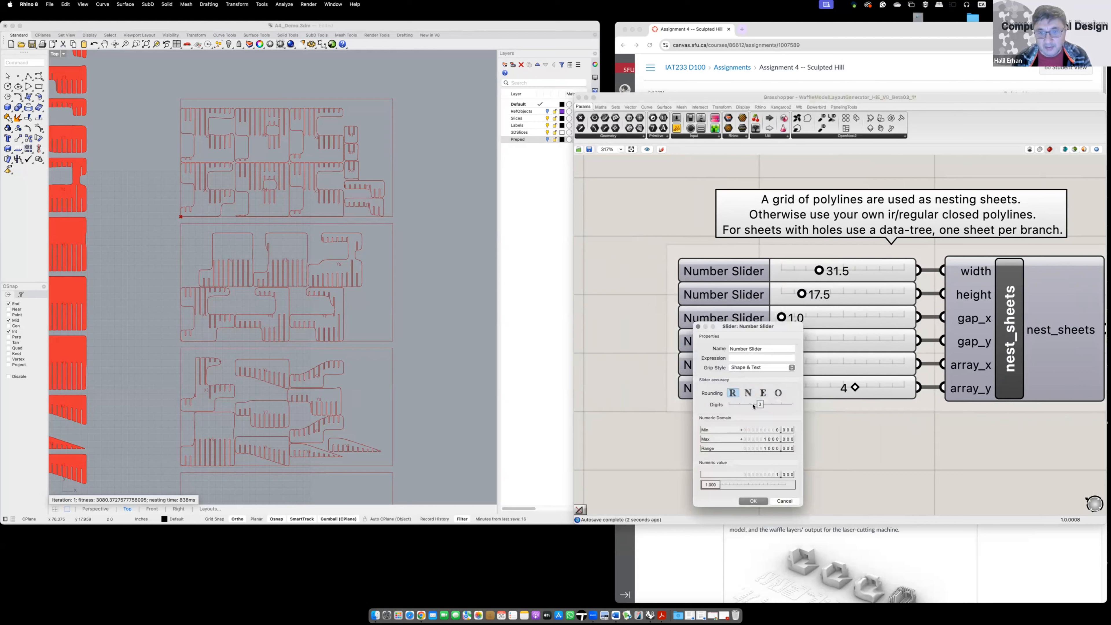
{"action": "left_click_drag", "start_coordinate": [759, 404], "coordinate": [738, 405]}
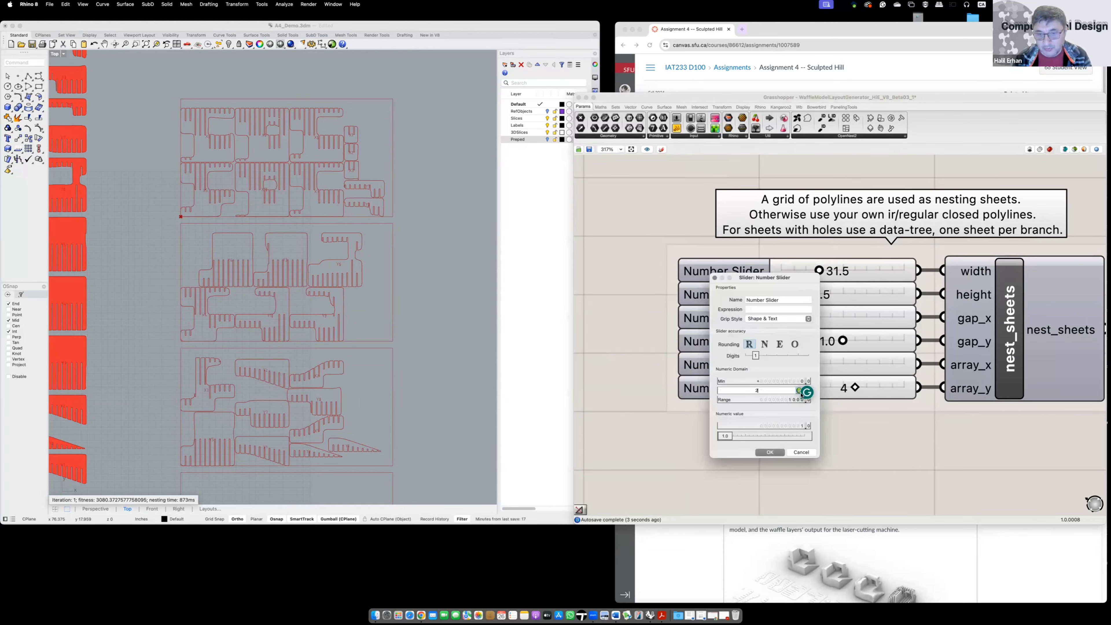
- Limit the gap_x and gap_y sliders to a maximum of 2
{"action": "left_click", "coordinate": [774, 456]}
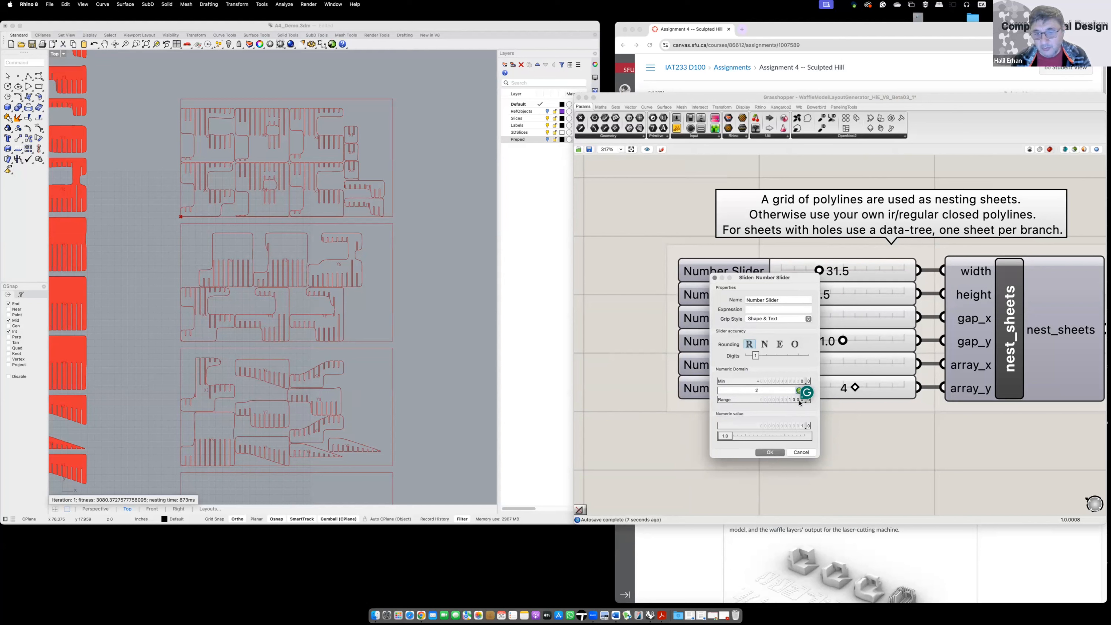
{"action": "left_click", "coordinate": [799, 390]}
{"action": "key", "text": "Return"}
- Set both the gap_x and gap_y sliders of nest_sheets to 0.25
{"action": "type", "text": "."}
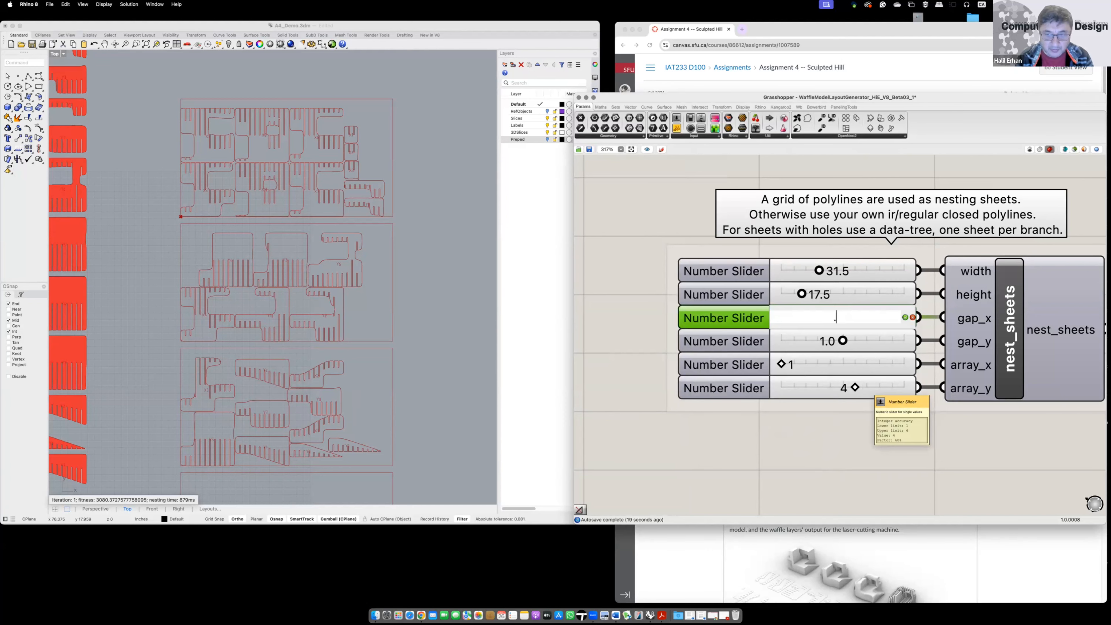
{"action": "type", "text": "5"}
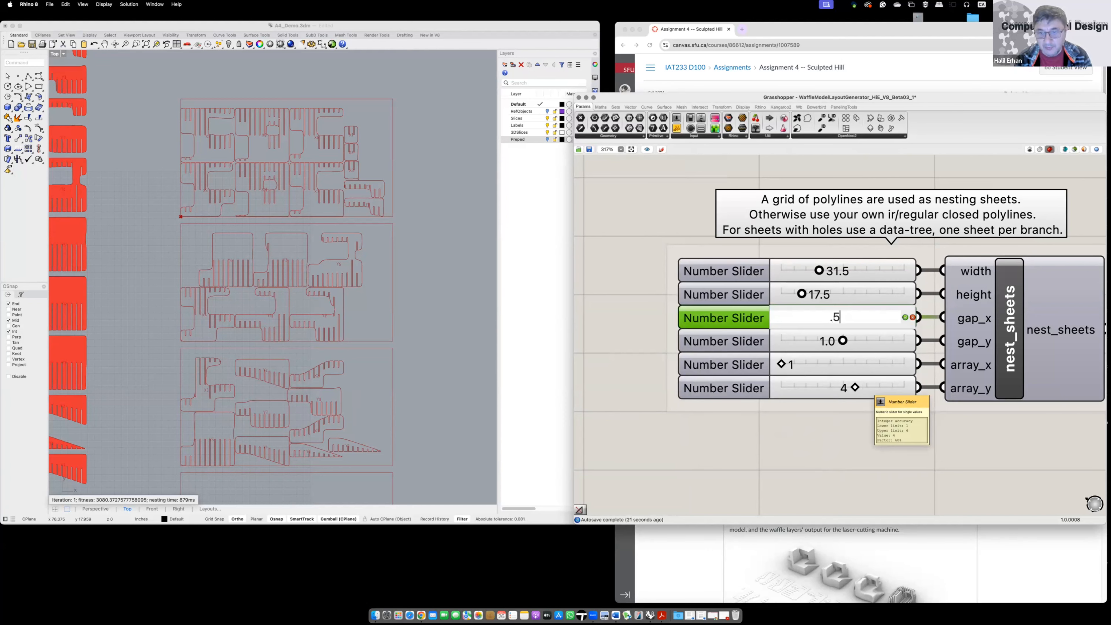
{"action": "key", "text": "BackSpace"}
{"action": "key", "text": "BackSpace"}
{"action": "type", "text": ".2"}
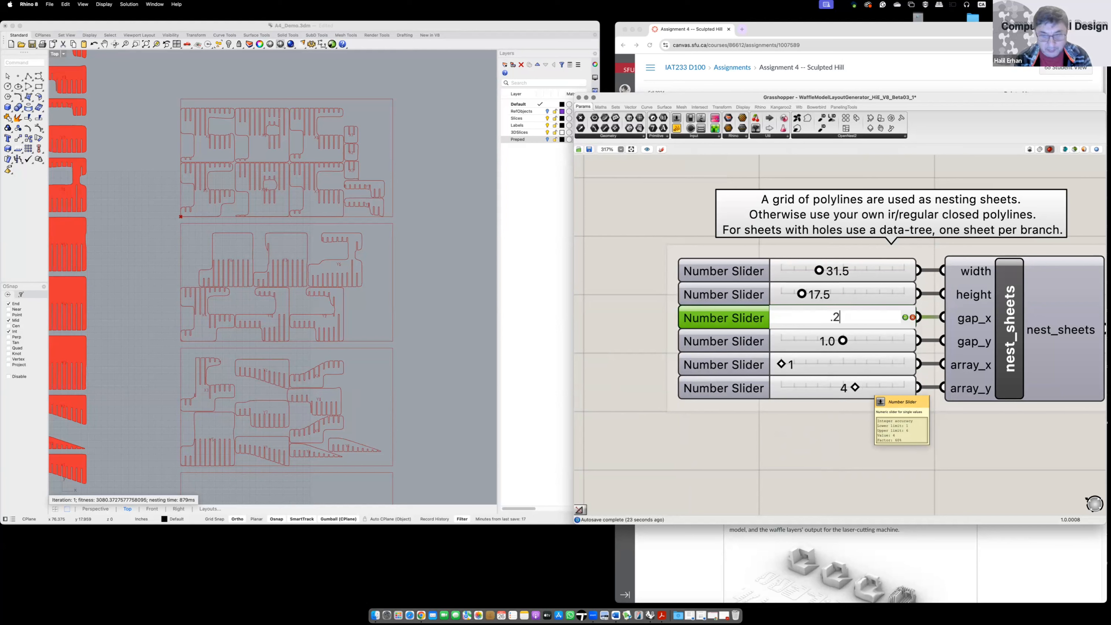
{"action": "key", "text": "Return"}
{"action": "double_click", "coordinate": [841, 342]}
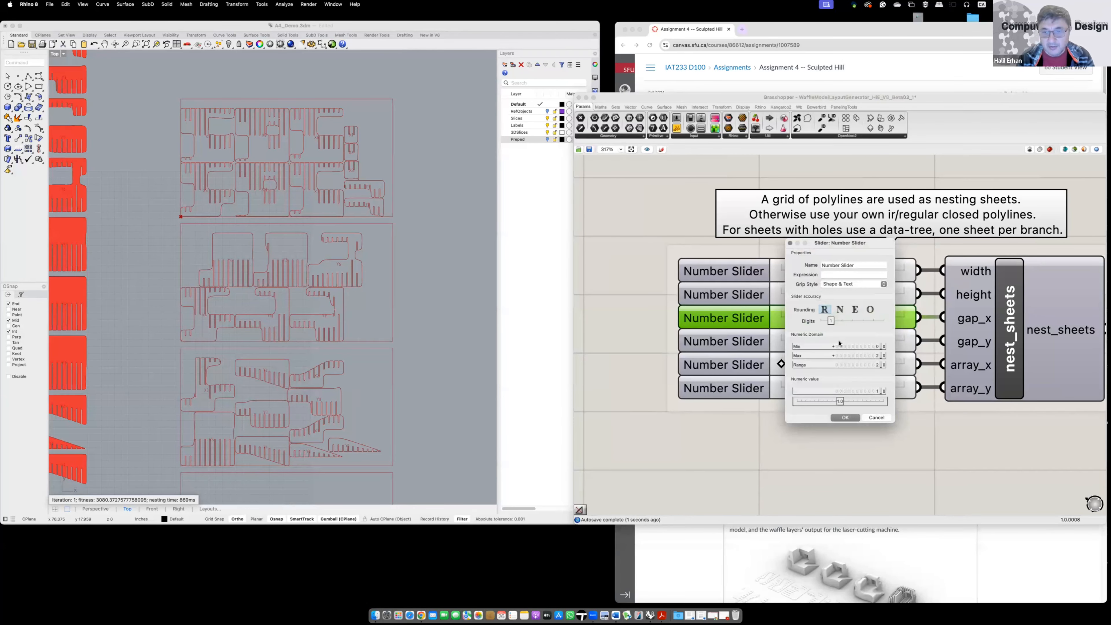
{"action": "key", "text": "Return"}
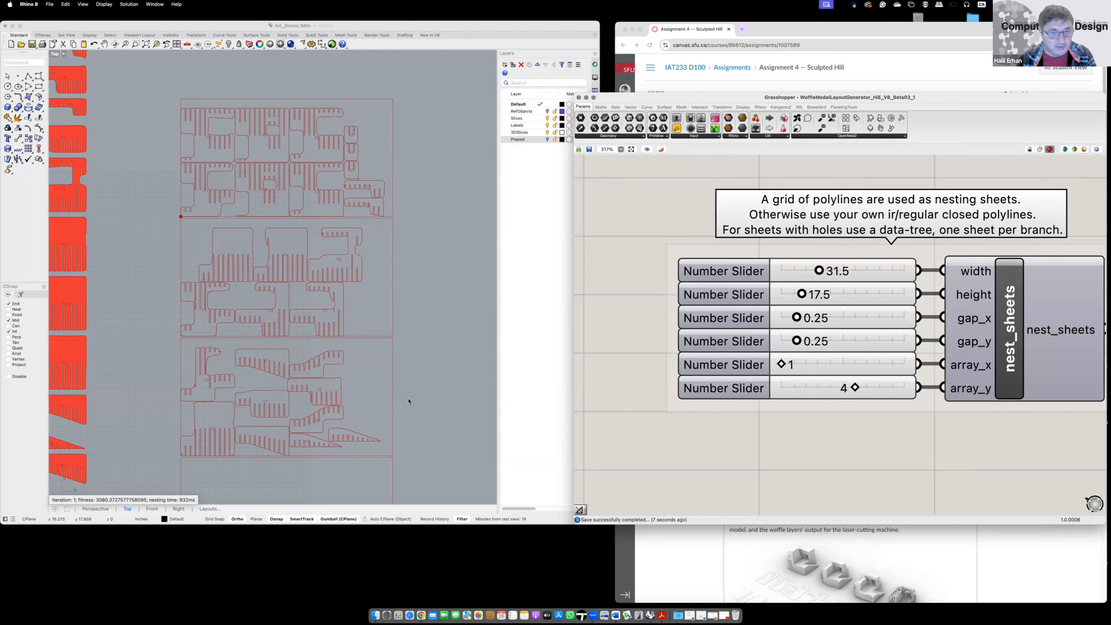
- Set the array_y slider to 3 to drop the empty cutting sheet
{"action": "scroll", "coordinate": [410, 401], "scroll_direction": "down", "scroll_amount": 5}
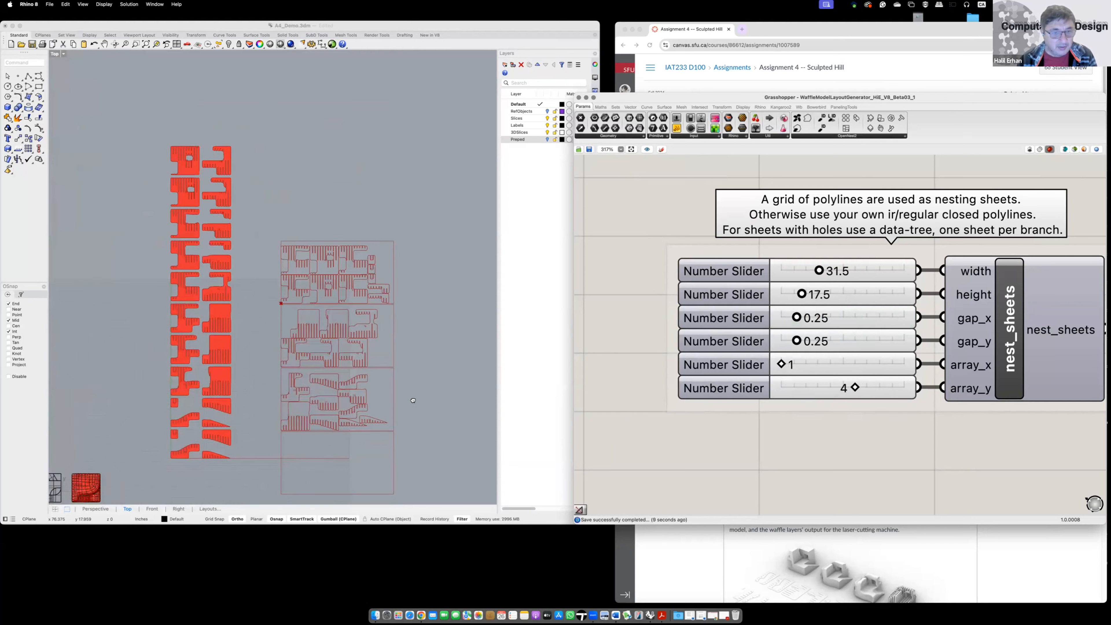
{"action": "scroll", "coordinate": [413, 400], "scroll_direction": "down", "scroll_amount": 3}
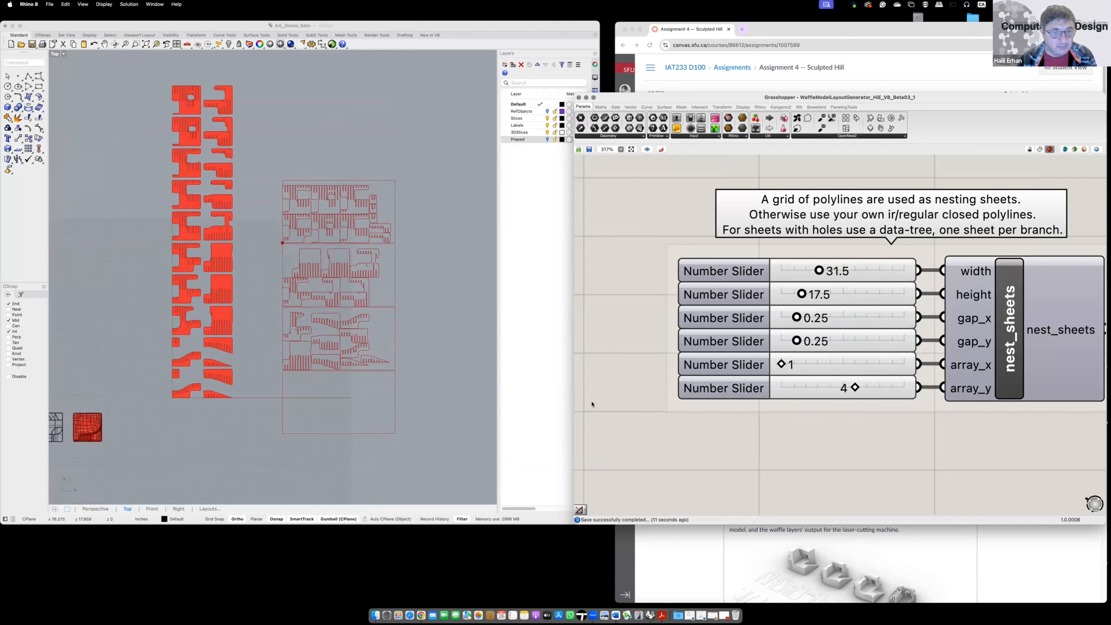
{"action": "double_click", "coordinate": [851, 390]}
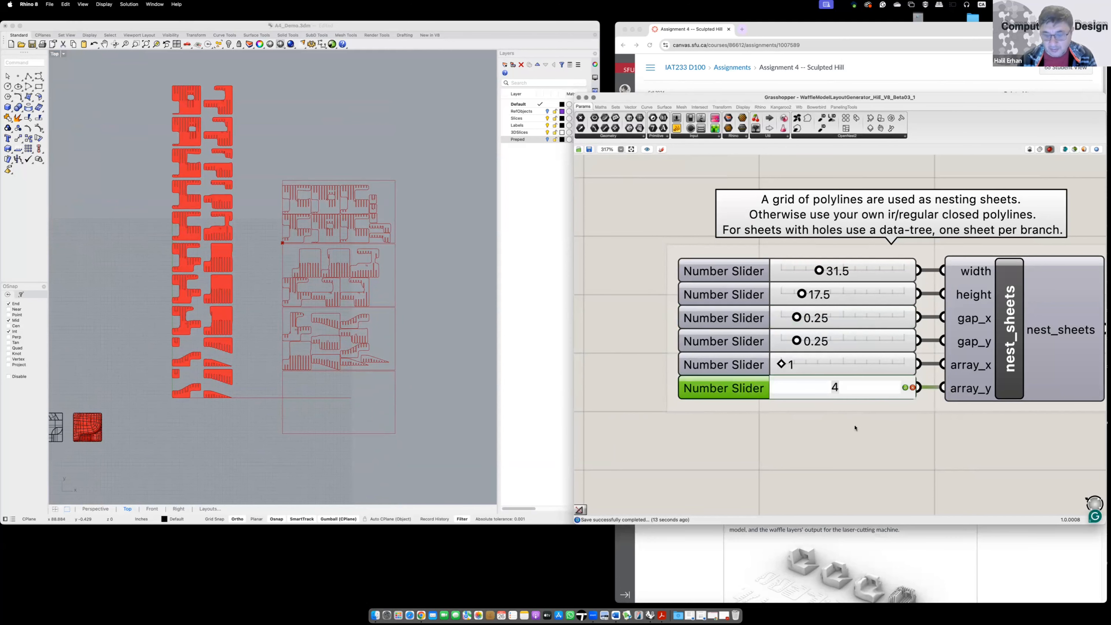
{"action": "key", "text": "BackSpace"}
{"action": "type", "text": "3"}
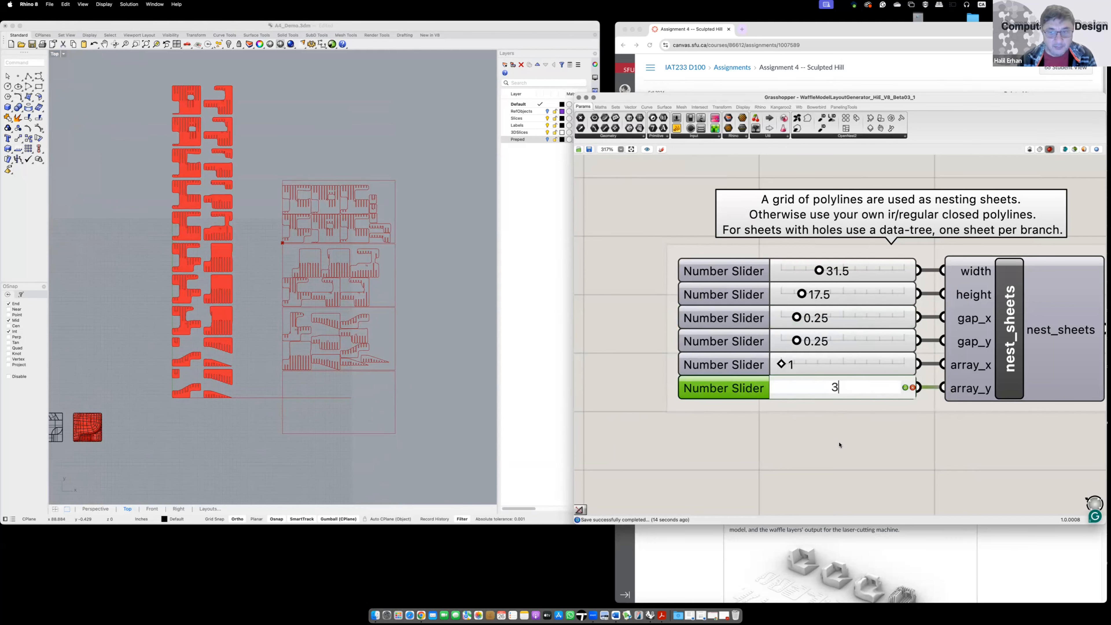
{"action": "key", "text": "Return"}
- Inspect the nested profiles along the sheet edges up close, and check the overall layout of the sheets in the Top view
{"action": "left_click", "coordinate": [317, 394]}
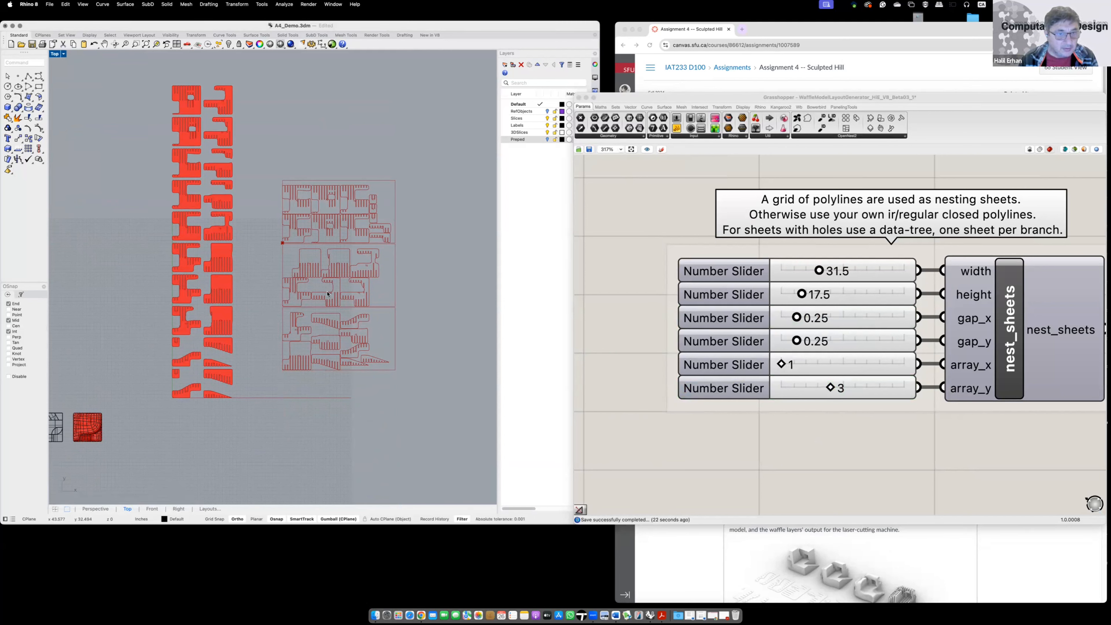
{"action": "scroll", "coordinate": [293, 295], "scroll_direction": "up", "scroll_amount": 10}
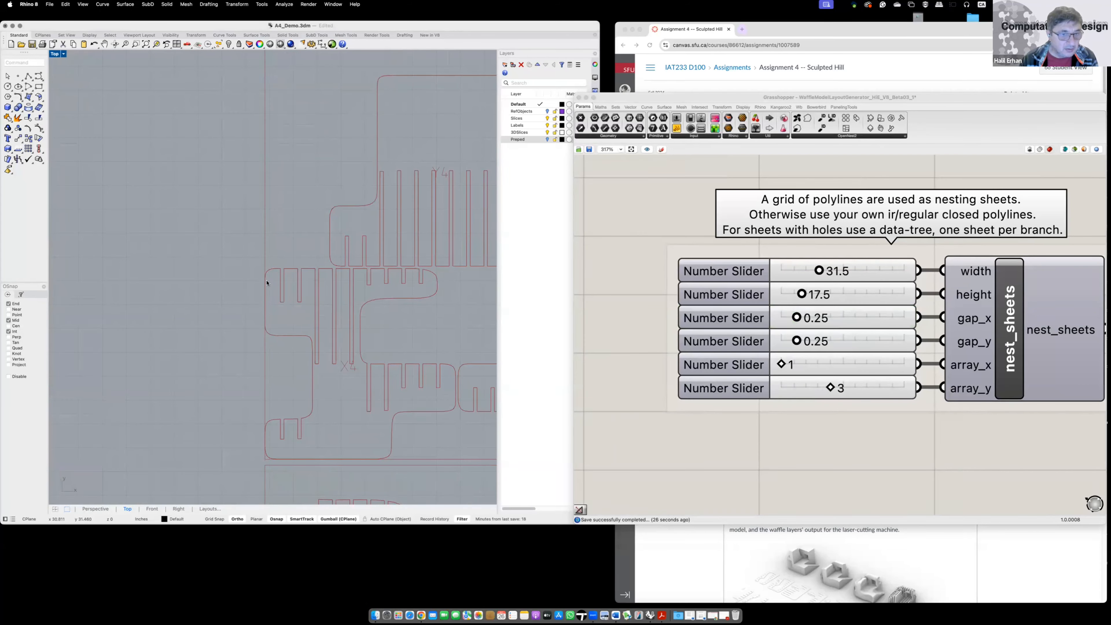
{"action": "scroll", "coordinate": [265, 301], "scroll_direction": "down", "scroll_amount": 10}
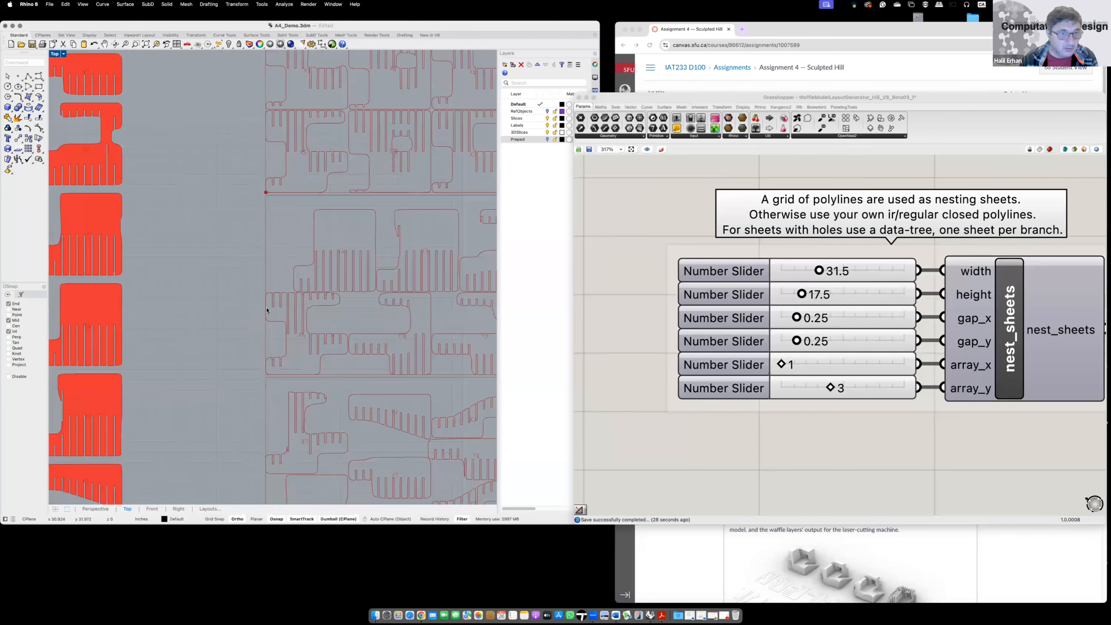
{"action": "scroll", "coordinate": [310, 291], "scroll_direction": "down", "scroll_amount": 3}
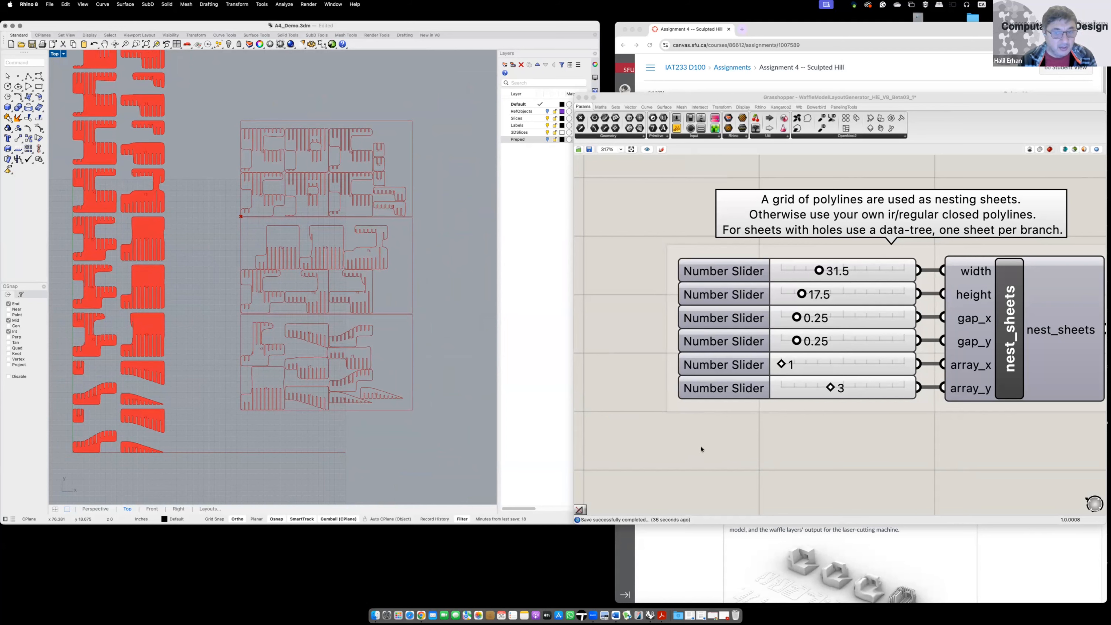
- Locate the Slice Contours parameter beyond the nest component and highlight its nested contours in the Rhino viewport
{"action": "left_click", "coordinate": [718, 447]}
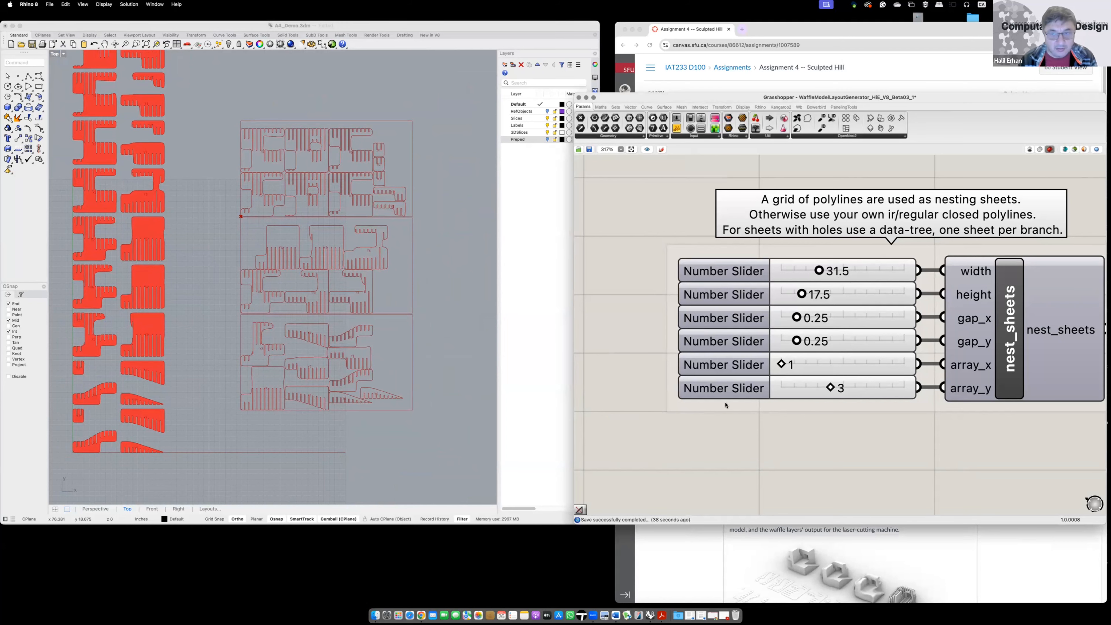
{"action": "scroll", "coordinate": [726, 442], "scroll_direction": "down", "scroll_amount": 4}
{"action": "scroll", "coordinate": [822, 442], "scroll_direction": "down", "scroll_amount": 3}
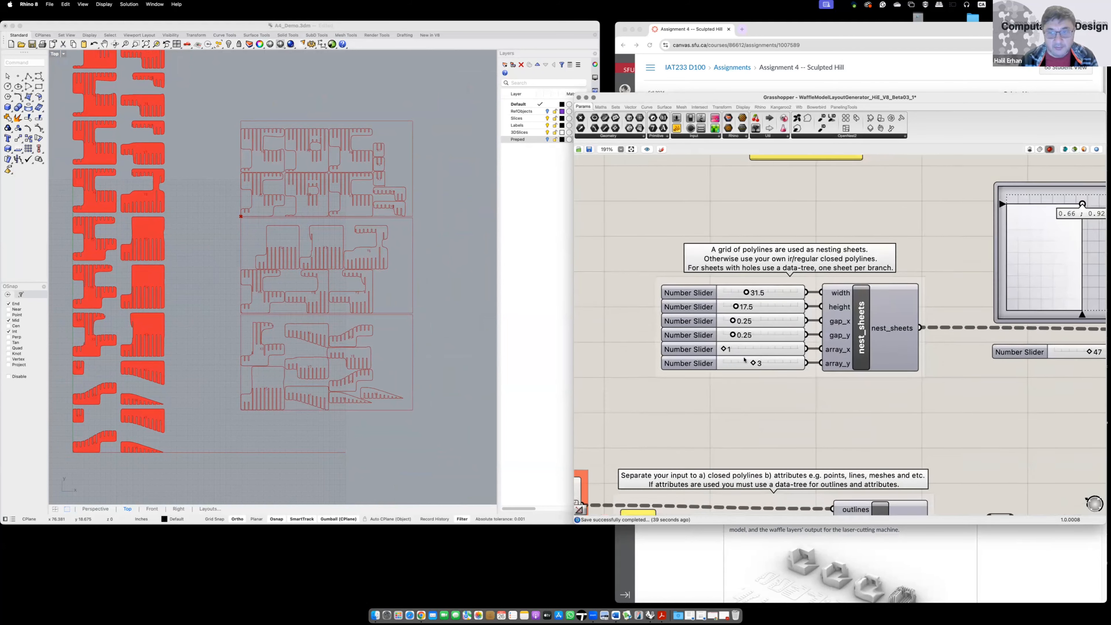
{"action": "right_click_drag", "start_coordinate": [703, 282], "coordinate": [583, 195]}
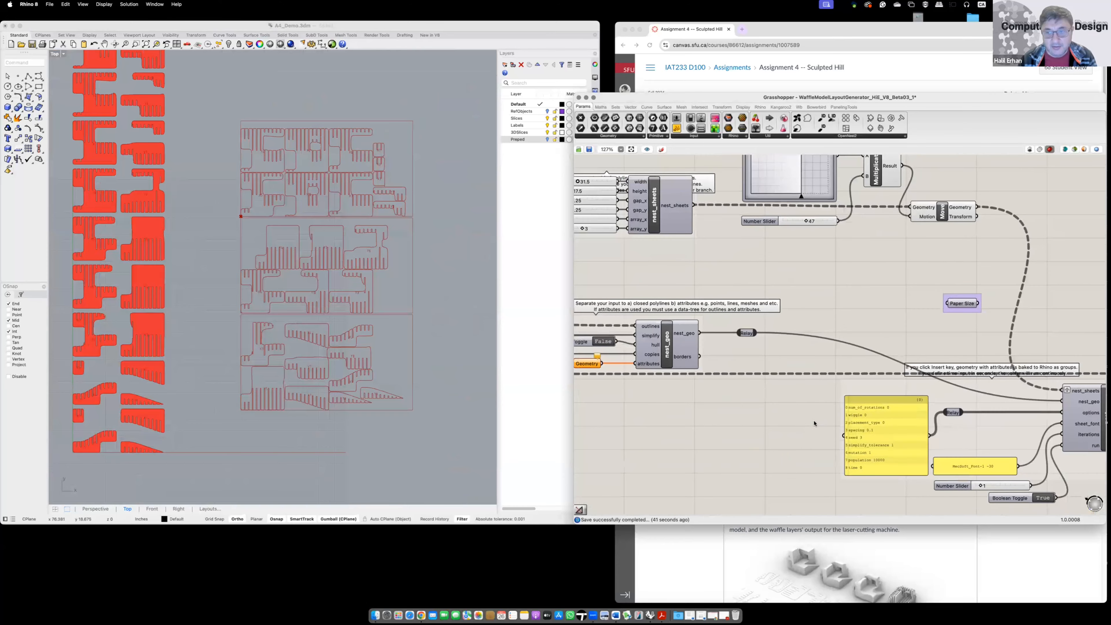
{"action": "right_click_drag", "start_coordinate": [753, 380], "coordinate": [606, 277]}
{"action": "right_click_drag", "start_coordinate": [879, 411], "coordinate": [809, 442]}
{"action": "scroll", "coordinate": [812, 443], "scroll_direction": "down", "scroll_amount": 1}
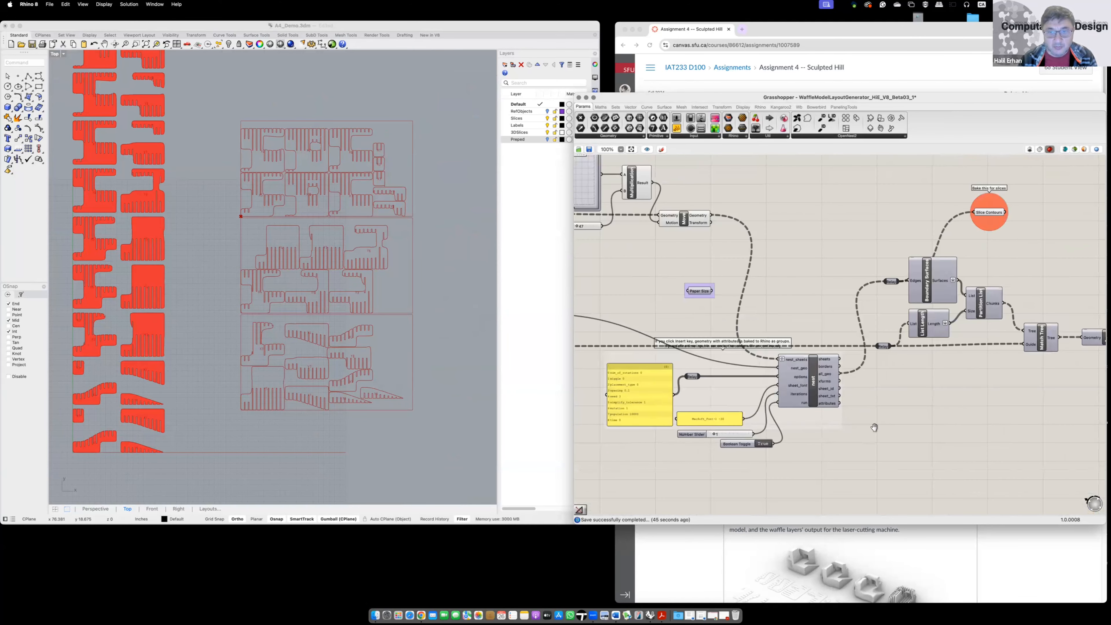
{"action": "right_click_drag", "start_coordinate": [874, 427], "coordinate": [750, 507]}
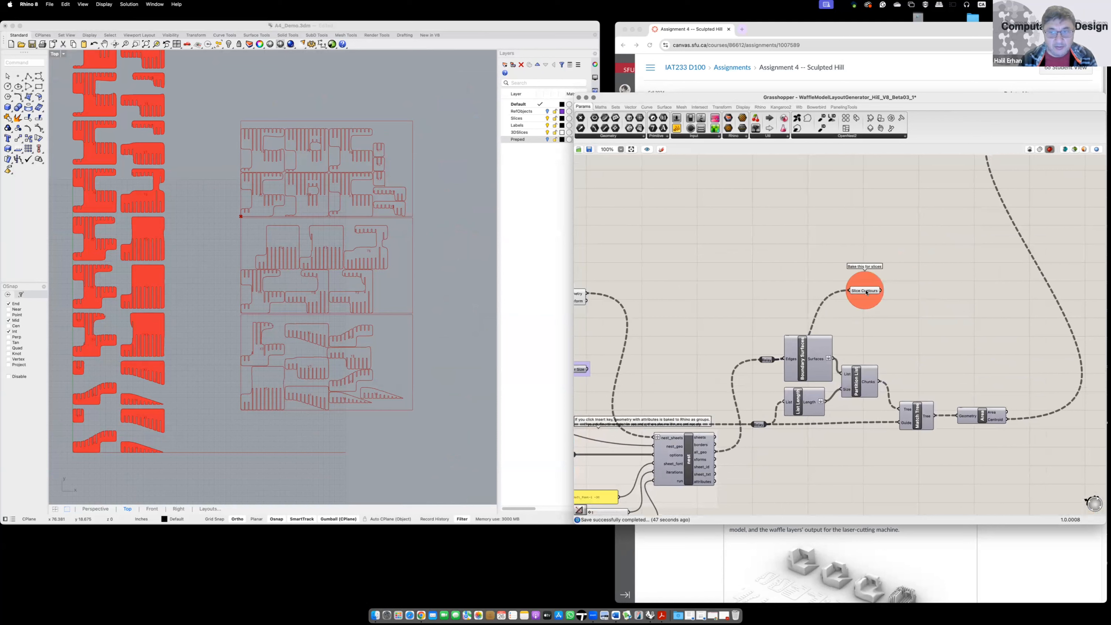
{"action": "left_click", "coordinate": [866, 291]}
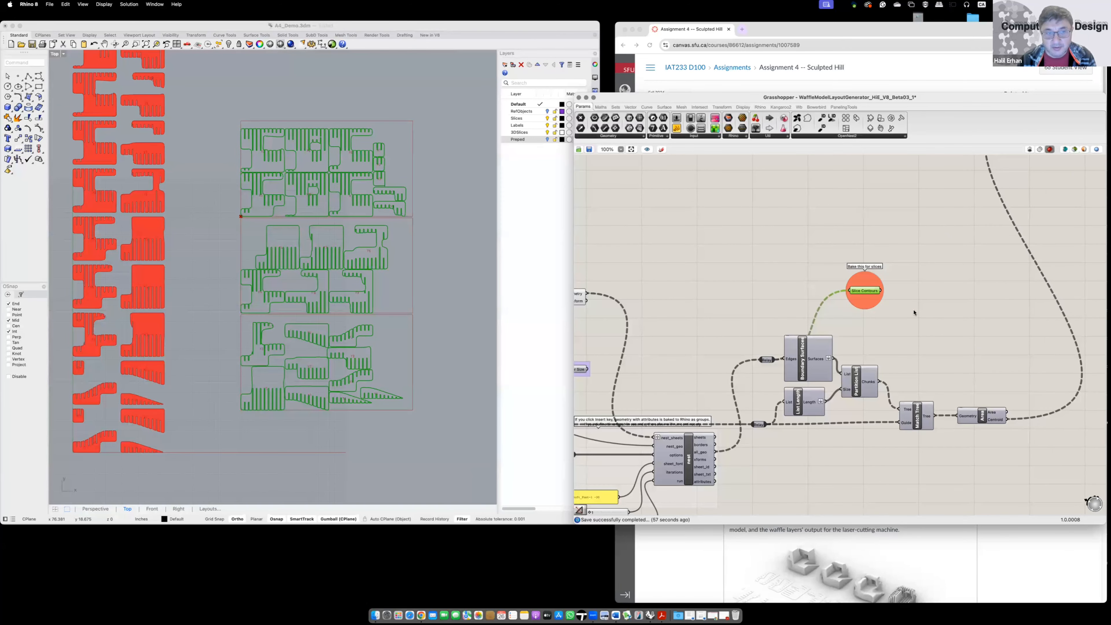
{"action": "left_click", "coordinate": [905, 318]}
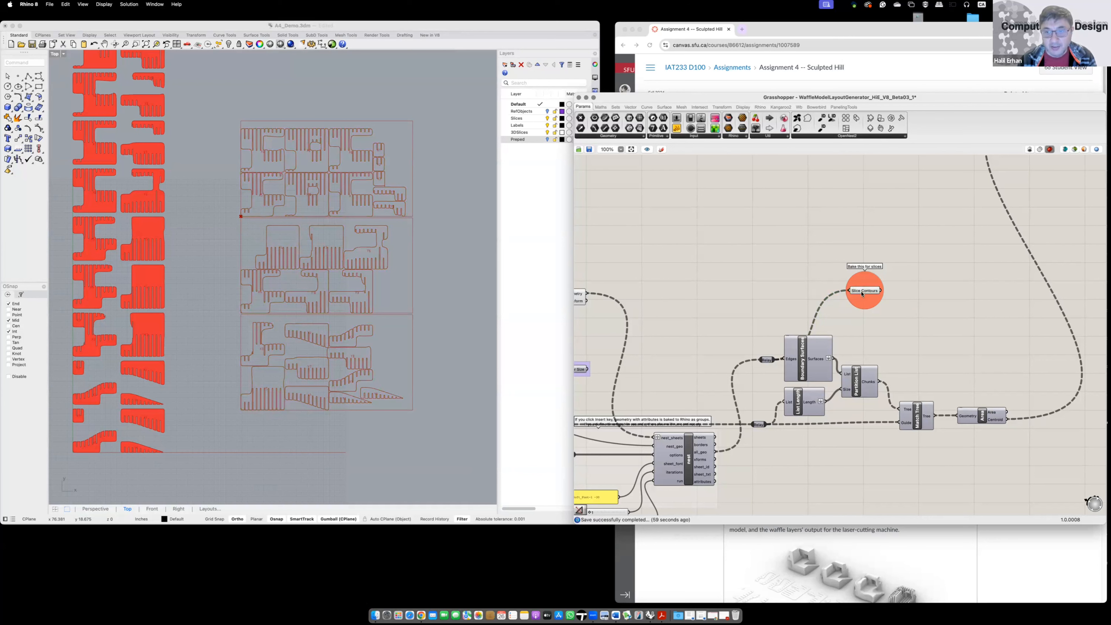
{"action": "left_click", "coordinate": [862, 293]}
{"action": "left_click", "coordinate": [914, 315]}
- Locate the Text component that generates the label curves and highlight its output, ending with an overview of the definition
{"action": "right_click_drag", "start_coordinate": [911, 295], "coordinate": [819, 459]}
{"action": "left_click", "coordinate": [994, 274]}
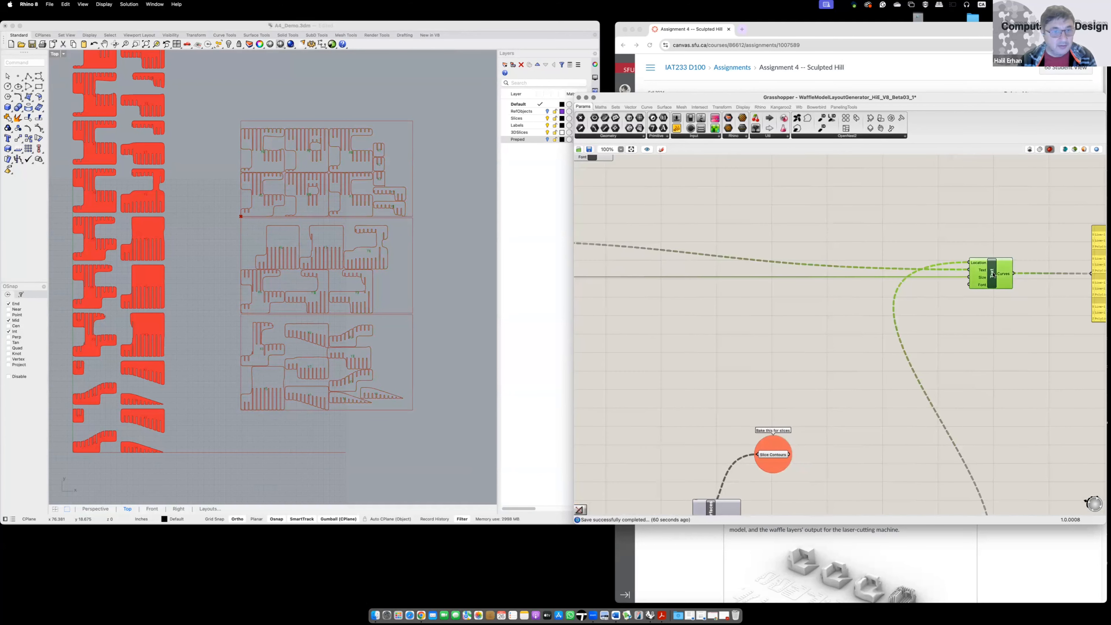
{"action": "left_click", "coordinate": [984, 348]}
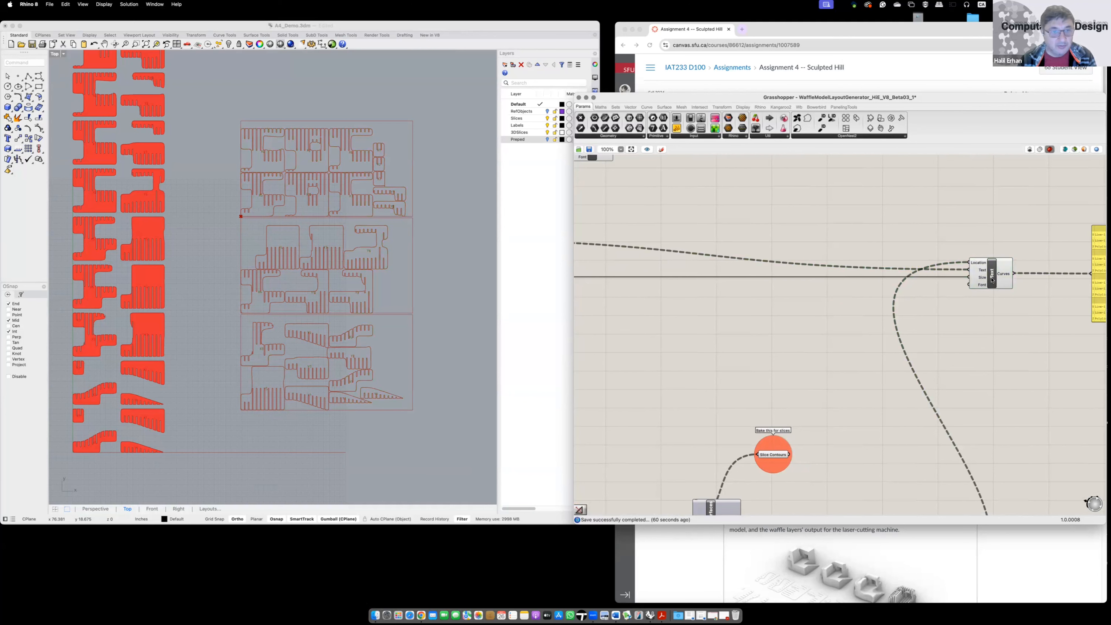
{"action": "left_click", "coordinate": [992, 280]}
{"action": "left_click", "coordinate": [975, 331]}
{"action": "scroll", "coordinate": [974, 331], "scroll_direction": "down", "scroll_amount": 5}
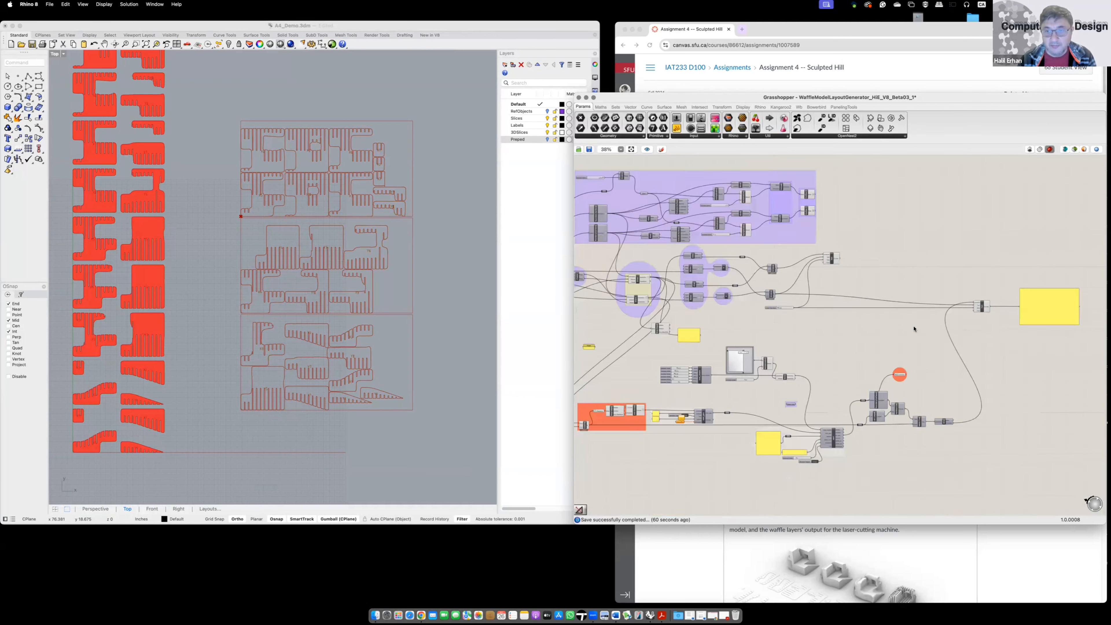
- Locate the Profiles X and Profiles Y components marked for baking and select each in turn to compare them
{"action": "right_click_drag", "start_coordinate": [868, 343], "coordinate": [868, 385]}
{"action": "scroll", "coordinate": [806, 247], "scroll_direction": "up", "scroll_amount": 10}
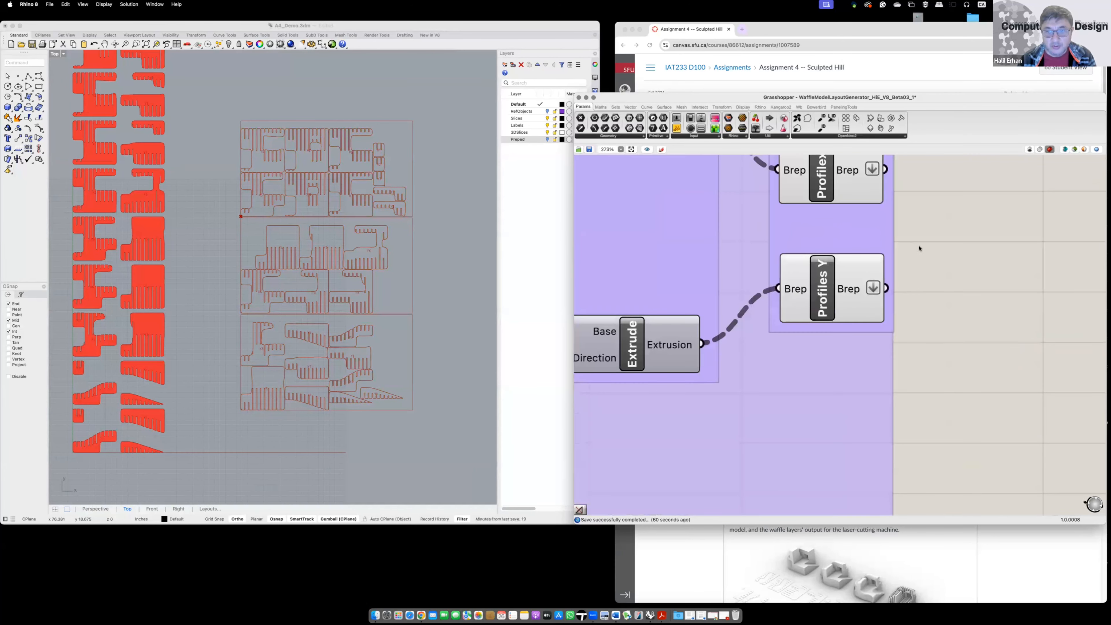
{"action": "right_click_drag", "start_coordinate": [921, 268], "coordinate": [929, 320]}
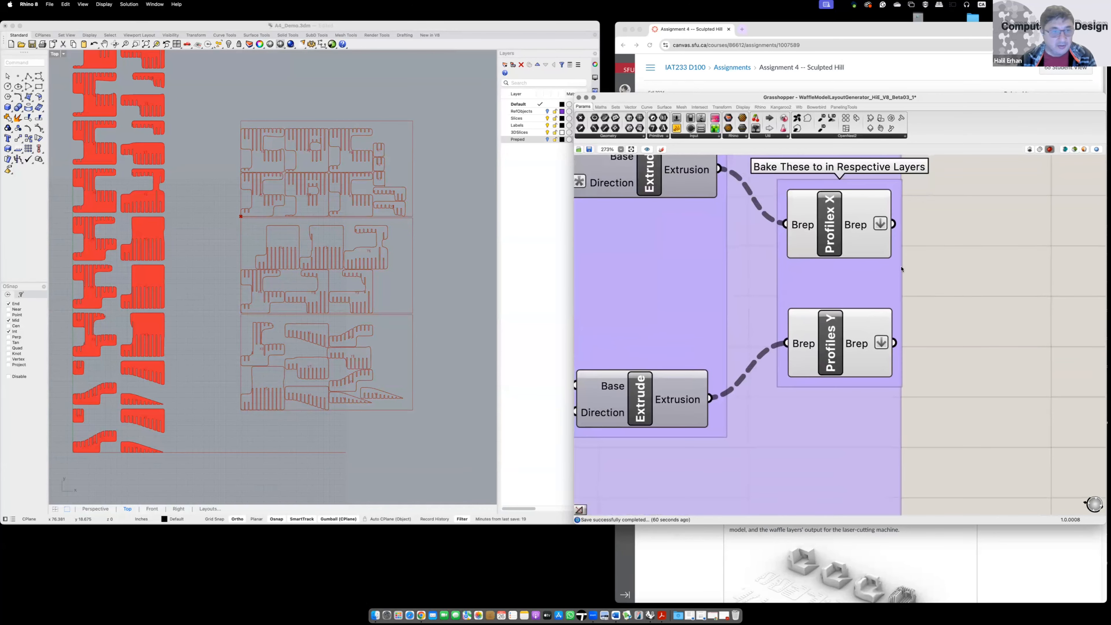
{"action": "left_click", "coordinate": [827, 225]}
{"action": "left_click", "coordinate": [834, 342]}
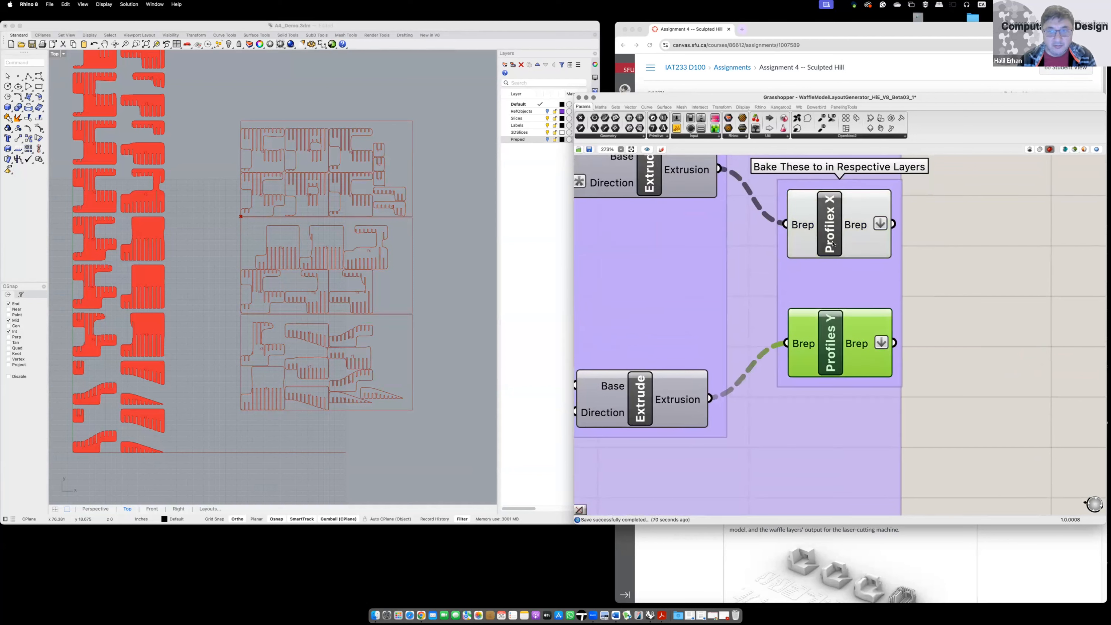
{"action": "left_click", "coordinate": [833, 243]}
{"action": "left_click", "coordinate": [833, 342]}
{"action": "left_click", "coordinate": [469, 145]}
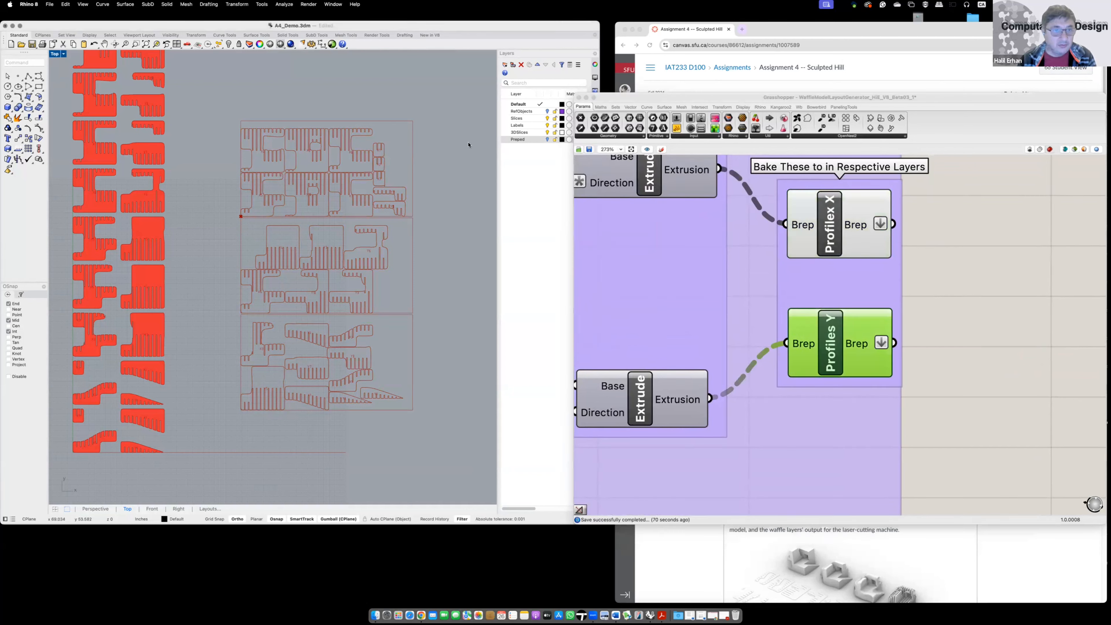
- Return Rhino to the four-viewport layout and highlight the Profiles X and Profiles Y outputs alternately on the waffle model in Perspective
{"action": "double_click", "coordinate": [58, 55]}
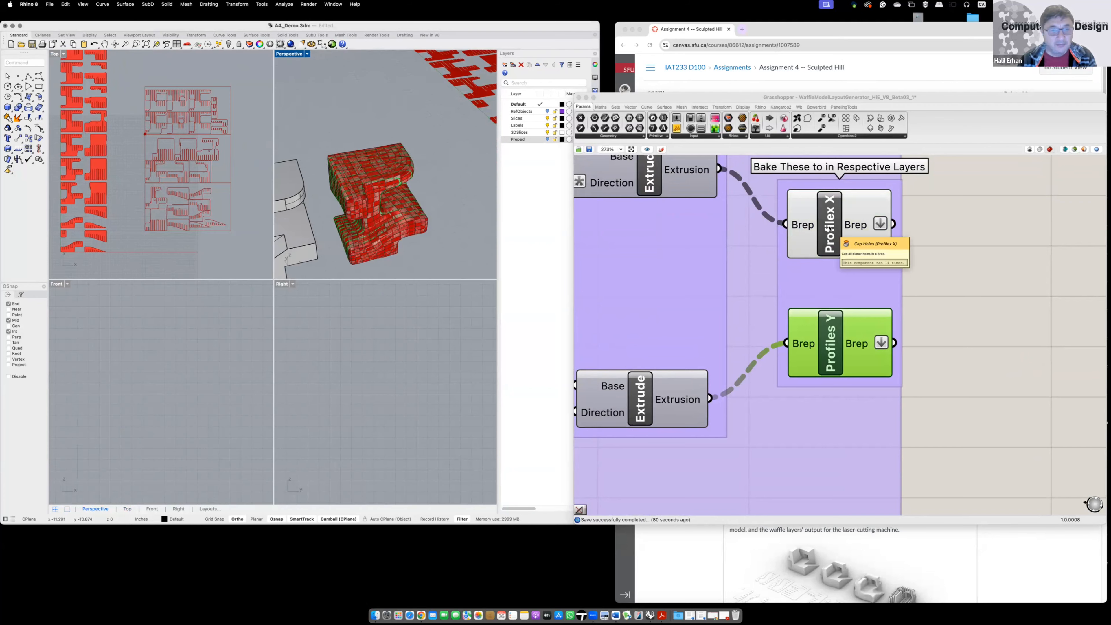
{"action": "left_click", "coordinate": [830, 228]}
{"action": "left_click", "coordinate": [831, 334]}
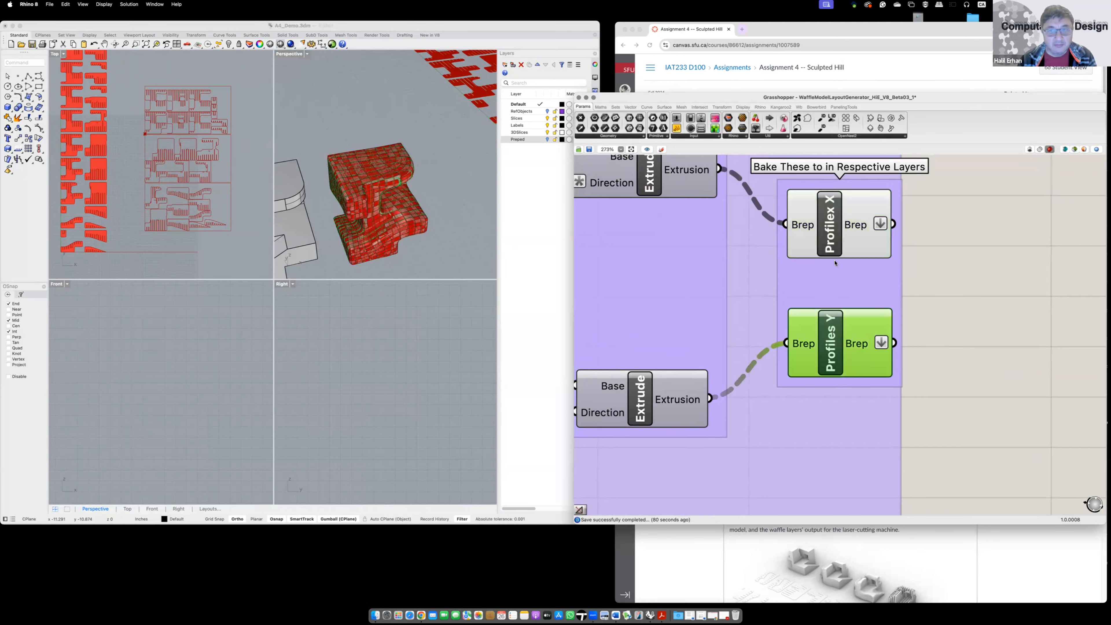
{"action": "left_click", "coordinate": [831, 237]}
{"action": "left_click", "coordinate": [830, 333]}
{"action": "left_click", "coordinate": [827, 249]}
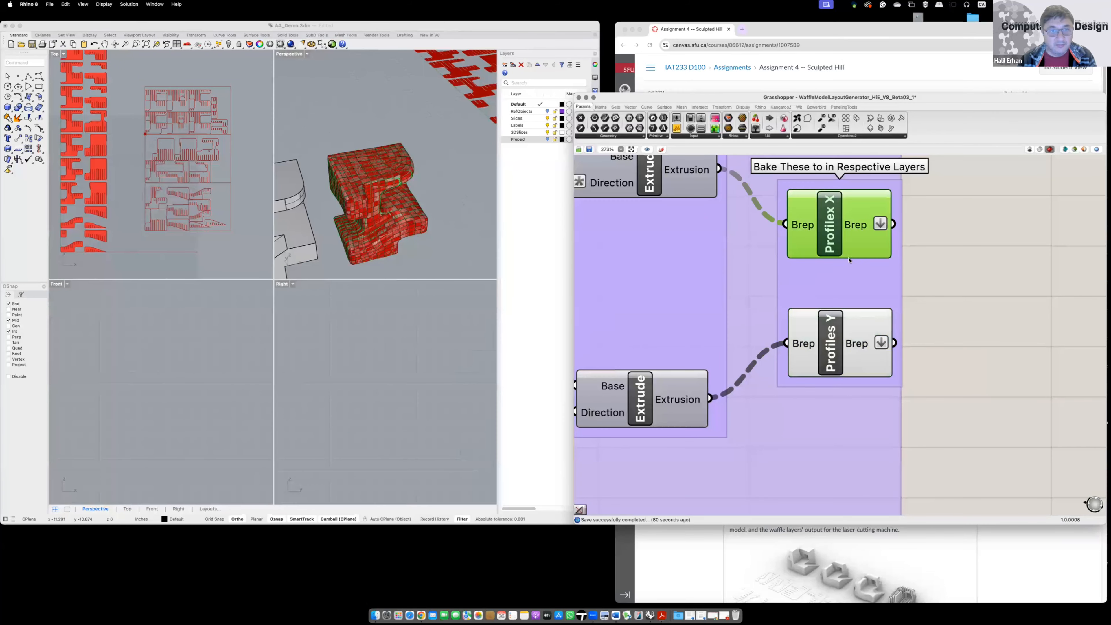
{"action": "left_click", "coordinate": [950, 299]}
- Bake the Slice Contours parameter to the Slices layer
{"action": "scroll", "coordinate": [897, 158], "scroll_direction": "down", "scroll_amount": 6}
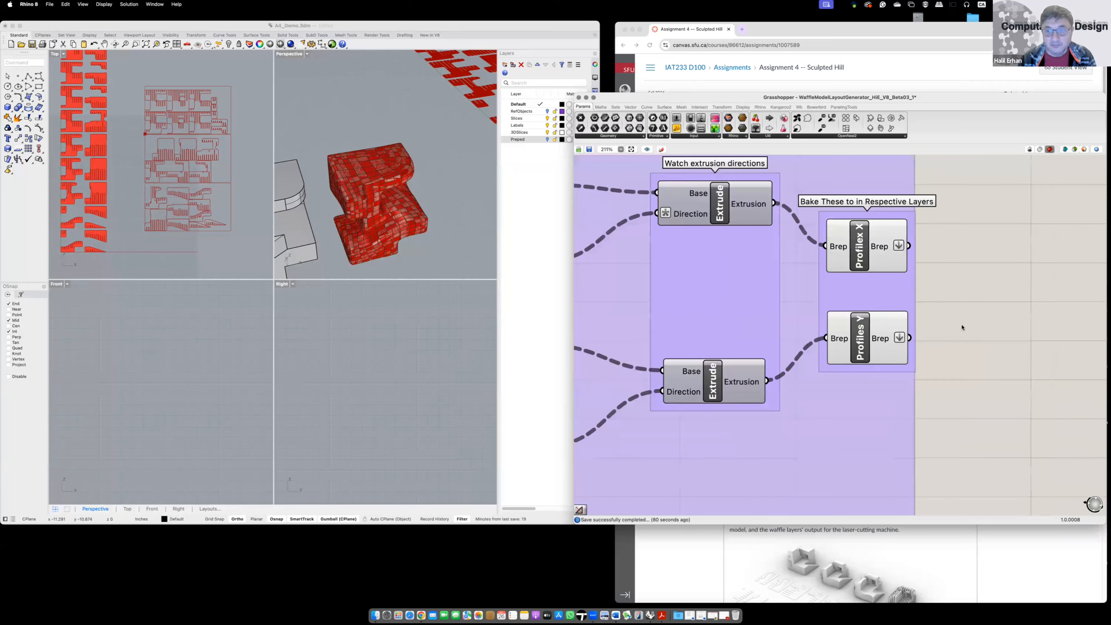
{"action": "right_click_drag", "start_coordinate": [898, 157], "coordinate": [904, 140]}
{"action": "right_click_drag", "start_coordinate": [913, 393], "coordinate": [717, 309]}
{"action": "scroll", "coordinate": [832, 346], "scroll_direction": "up", "scroll_amount": 2}
{"action": "scroll", "coordinate": [801, 340], "scroll_direction": "up", "scroll_amount": 1}
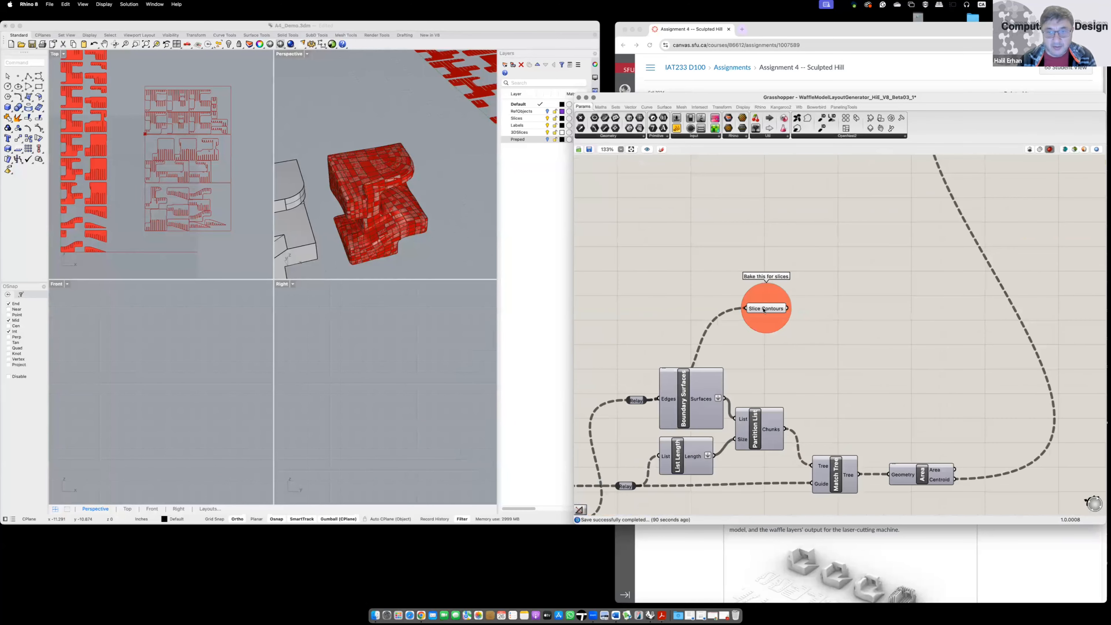
{"action": "left_click", "coordinate": [763, 309]}
{"action": "right_click", "coordinate": [763, 309]}
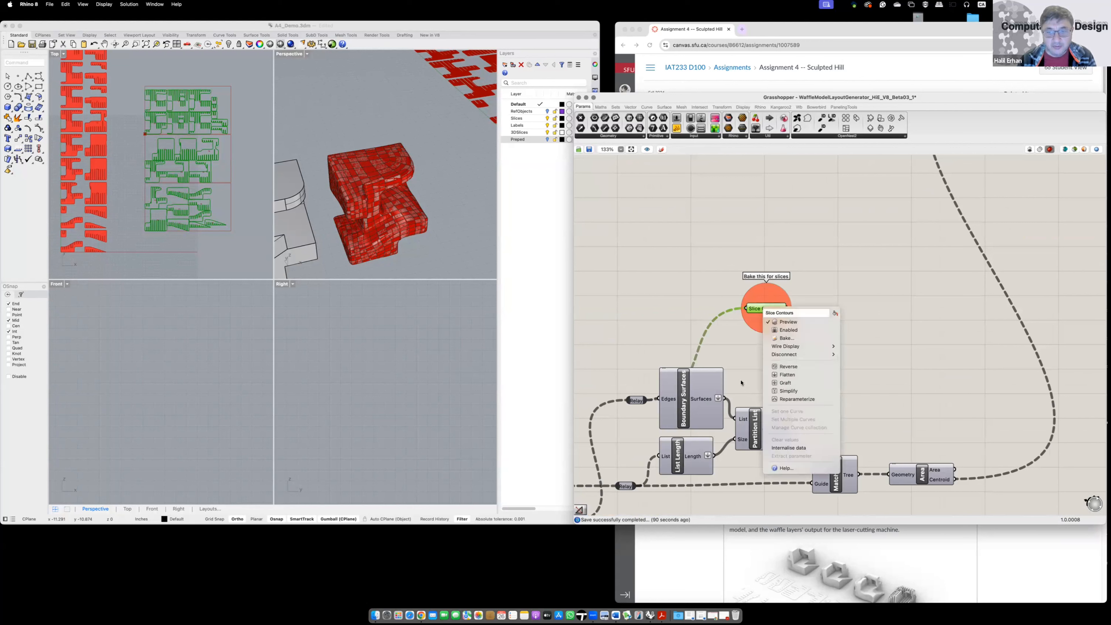
{"action": "left_click", "coordinate": [786, 338]}
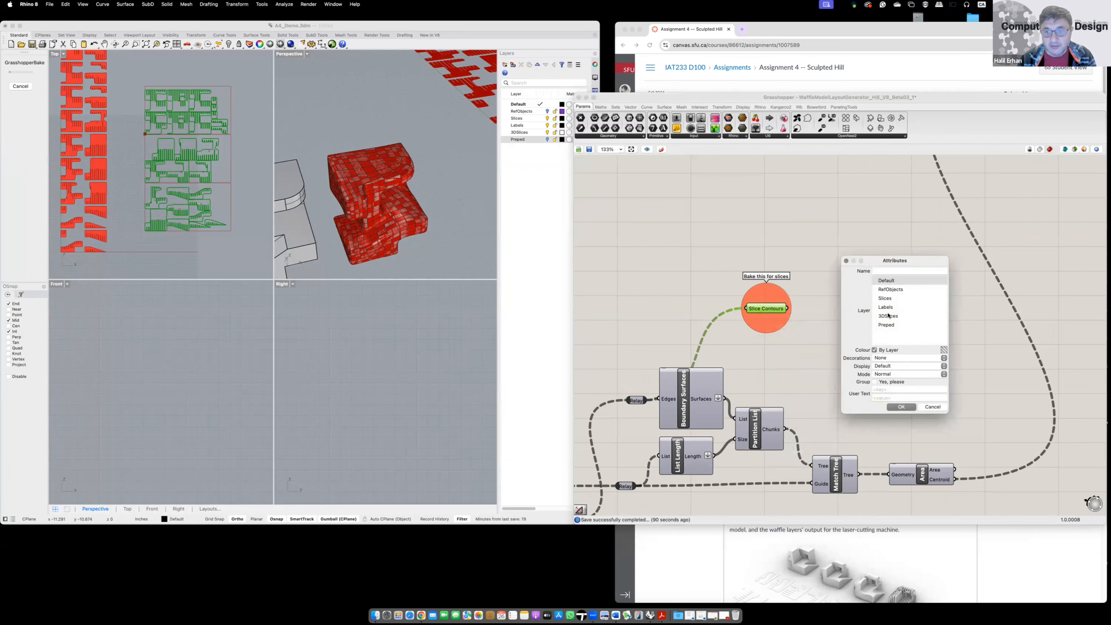
{"action": "left_click", "coordinate": [888, 302]}
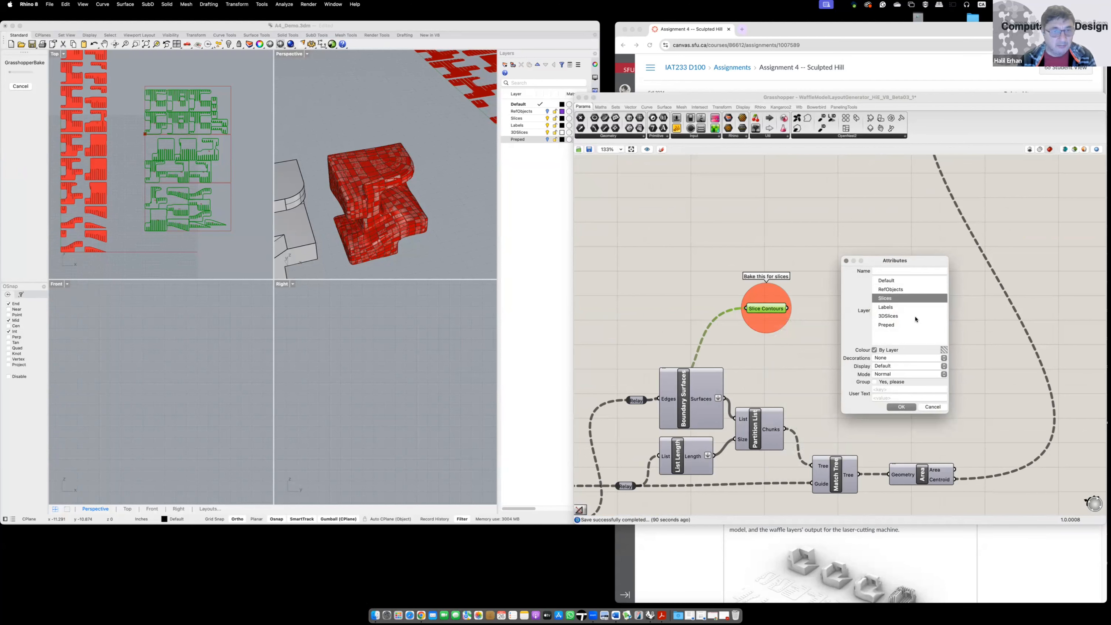
{"action": "left_click", "coordinate": [903, 407]}
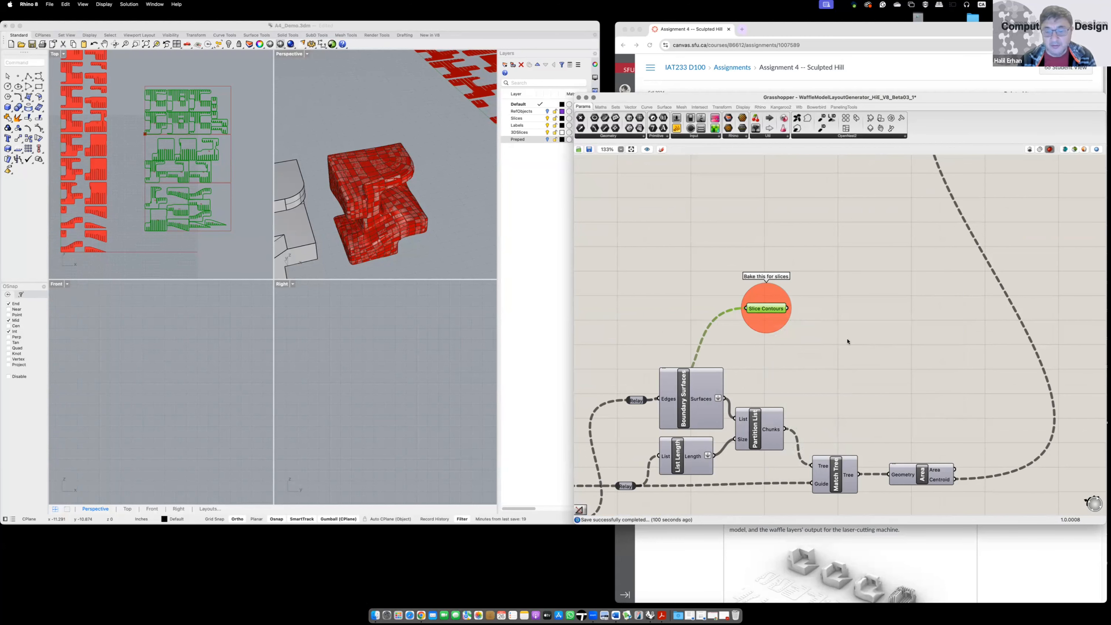
- Bake the label curves from the Text component connected to the yellow panel to the Labels layer
{"action": "right_click_drag", "start_coordinate": [1009, 185], "coordinate": [832, 390]}
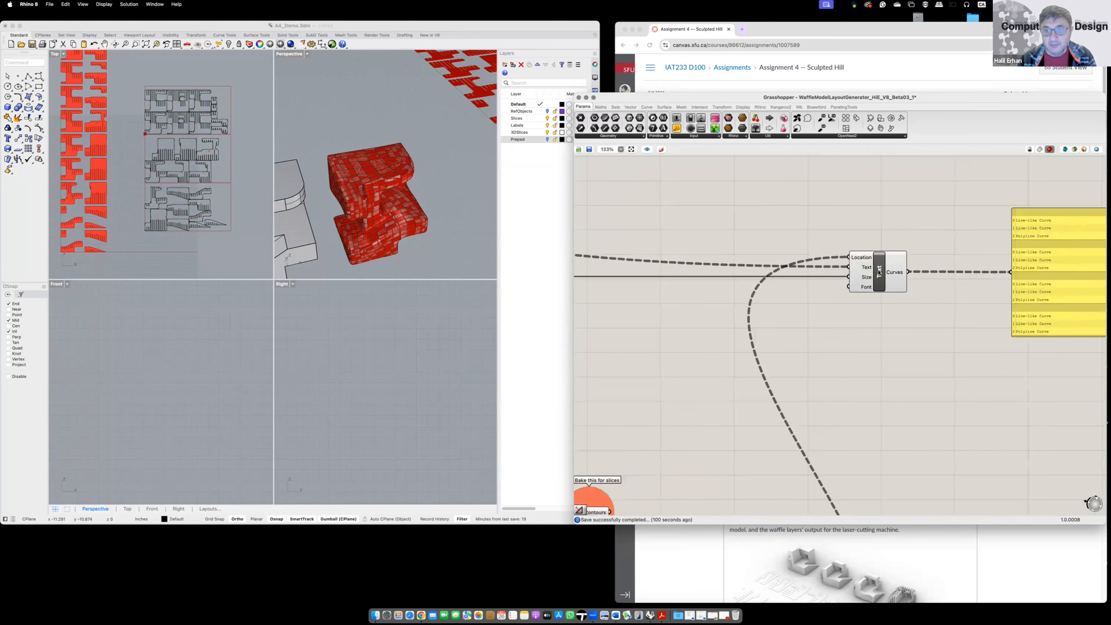
{"action": "right_click", "coordinate": [877, 271]}
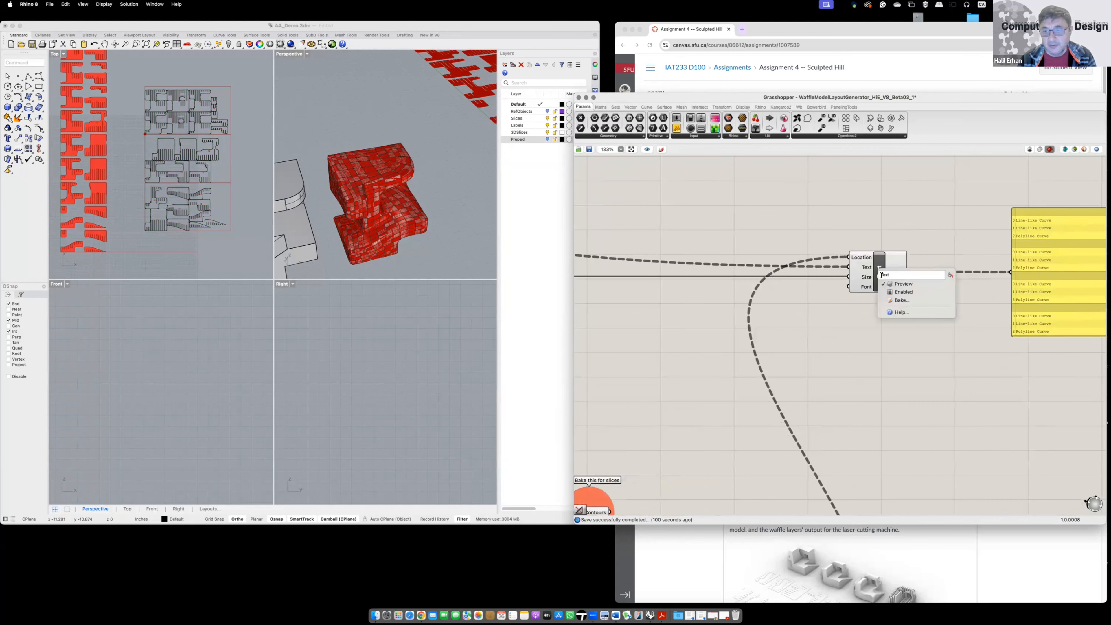
{"action": "left_click", "coordinate": [904, 302]}
{"action": "left_click", "coordinate": [897, 274]}
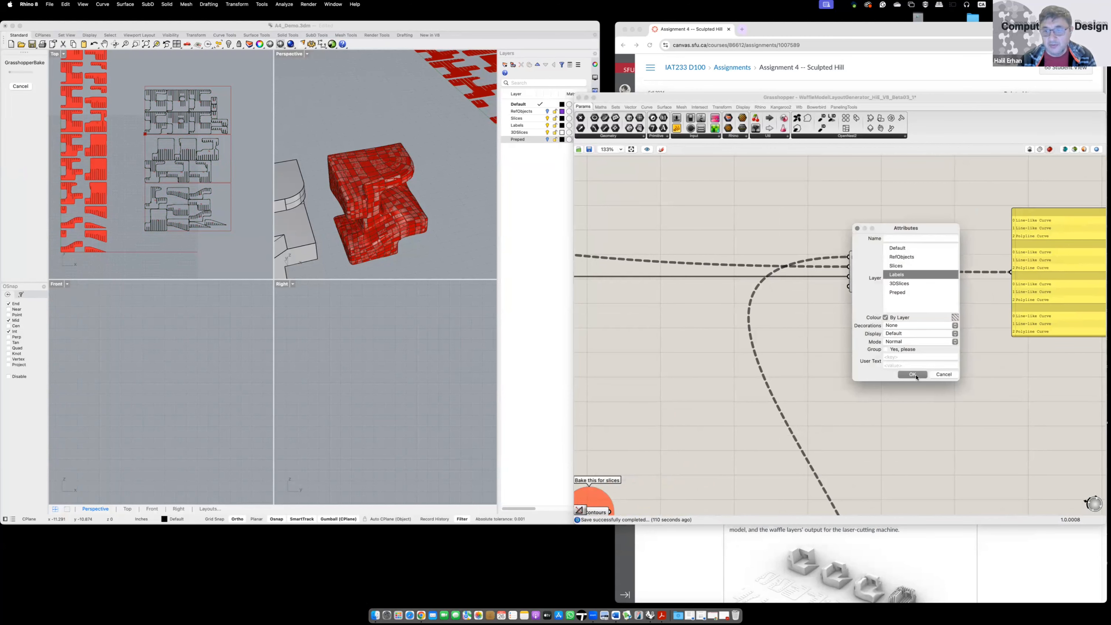
{"action": "key", "text": "Return"}
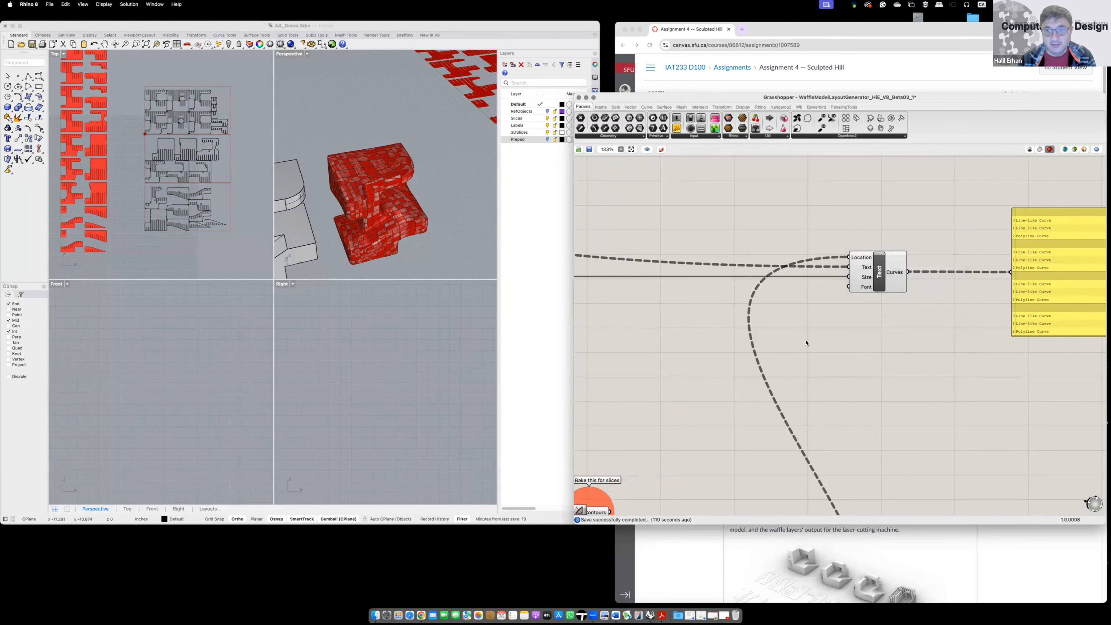
- Bake the Profiles X component's solids to the 3DSlices layer
{"action": "right_click_drag", "start_coordinate": [917, 413], "coordinate": [1041, 554]}
{"action": "right_click_drag", "start_coordinate": [709, 292], "coordinate": [881, 315]}
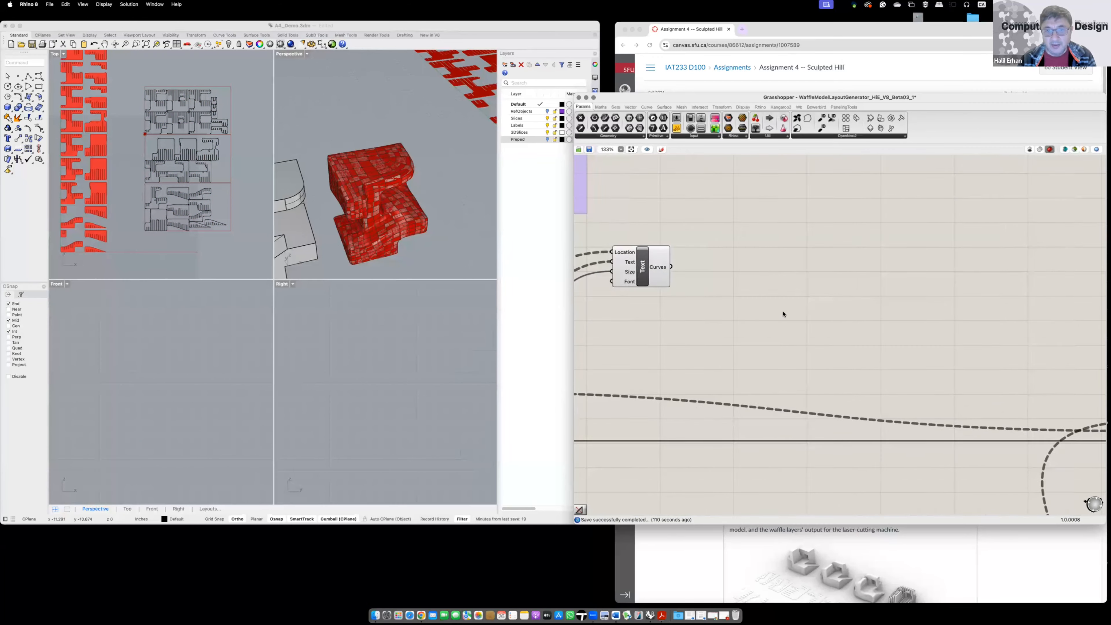
{"action": "scroll", "coordinate": [785, 316], "scroll_direction": "down", "scroll_amount": 3}
{"action": "right_click_drag", "start_coordinate": [730, 326], "coordinate": [742, 331]}
{"action": "scroll", "coordinate": [691, 263], "scroll_direction": "up", "scroll_amount": 4}
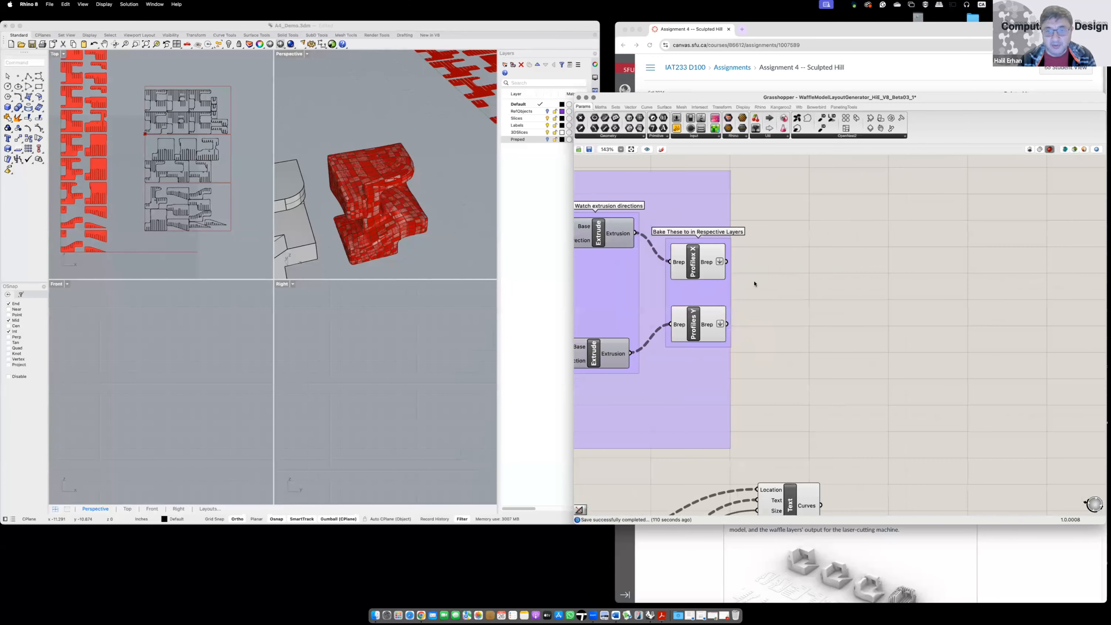
{"action": "left_click", "coordinate": [693, 262]}
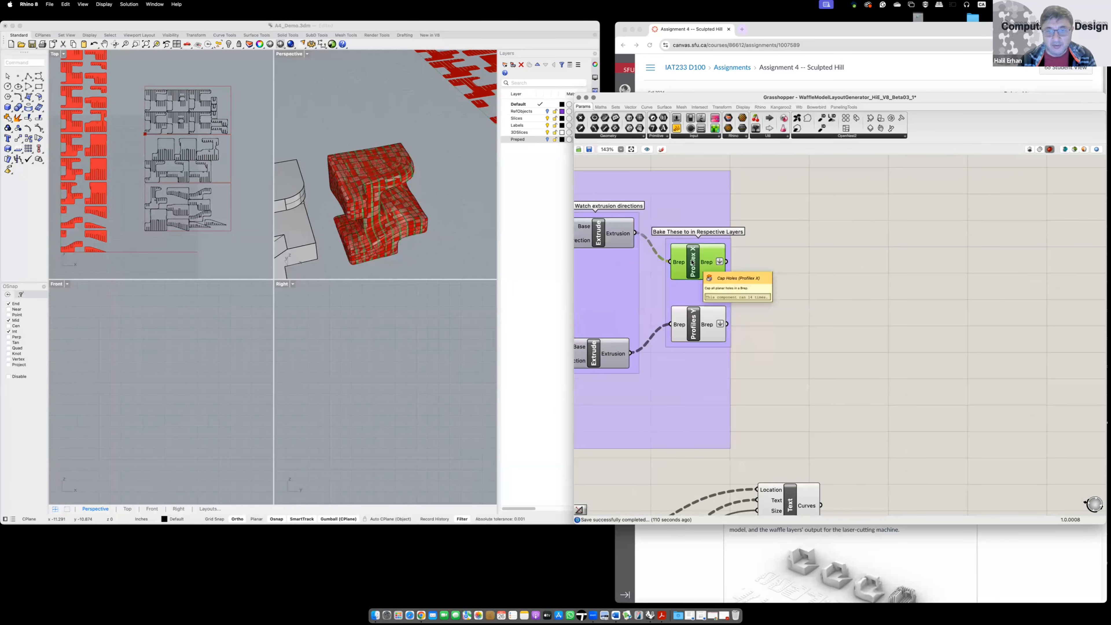
{"action": "right_click", "coordinate": [694, 263]}
{"action": "left_click", "coordinate": [718, 291]}
{"action": "left_click", "coordinate": [814, 284]}
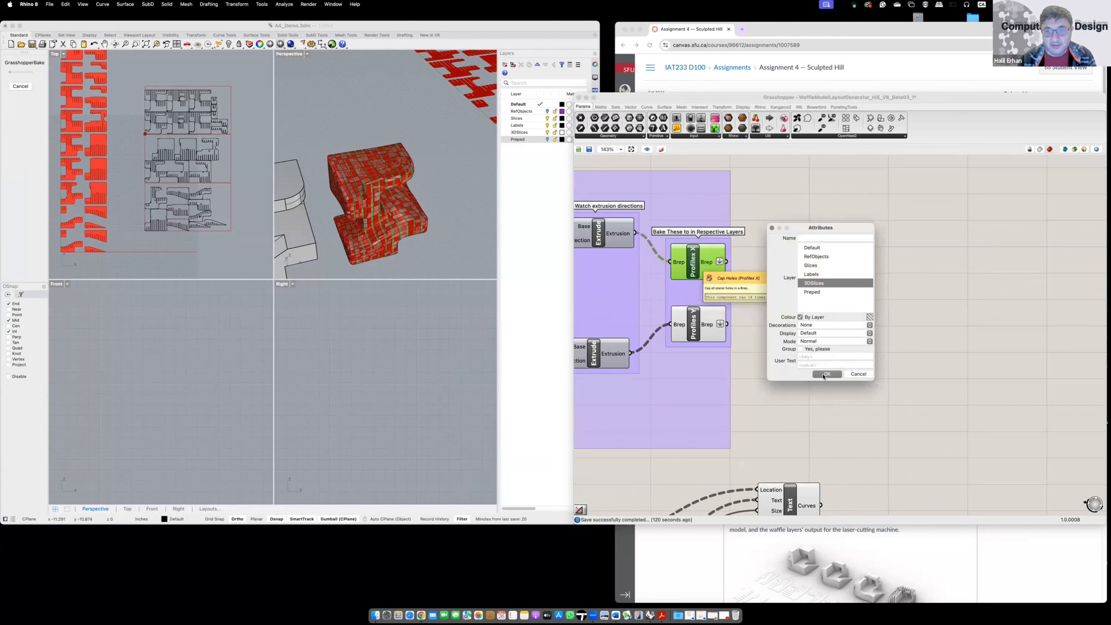
{"action": "left_click", "coordinate": [827, 374]}
{"action": "left_click", "coordinate": [802, 322]}
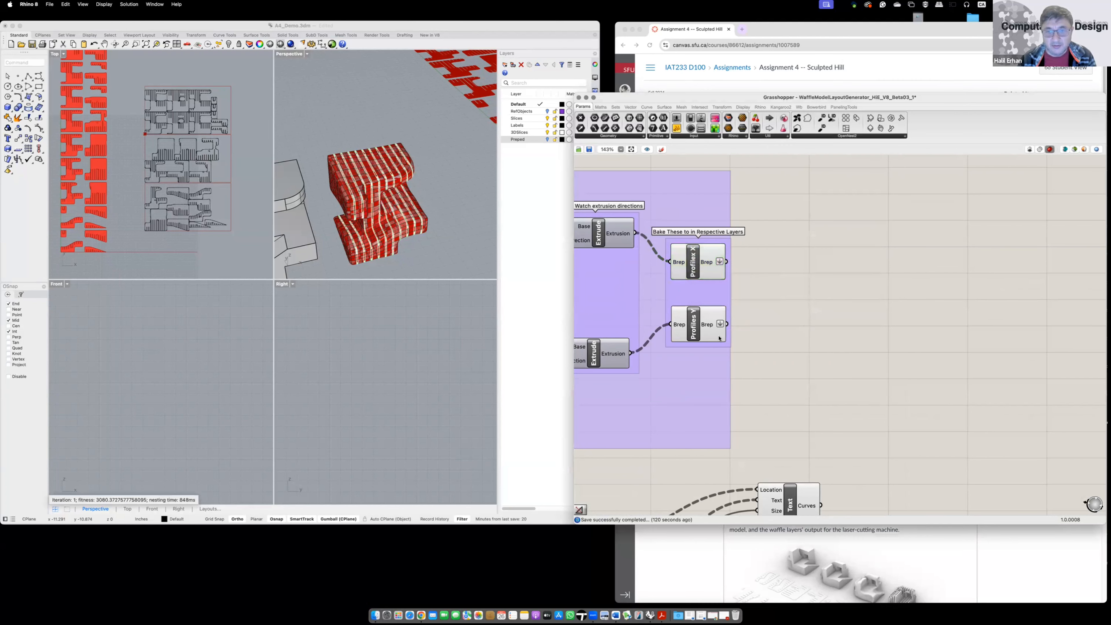
- Bake the Profiles Y component's solids to the 3DSlices layer
{"action": "left_click", "coordinate": [690, 326]}
{"action": "right_click", "coordinate": [693, 327]}
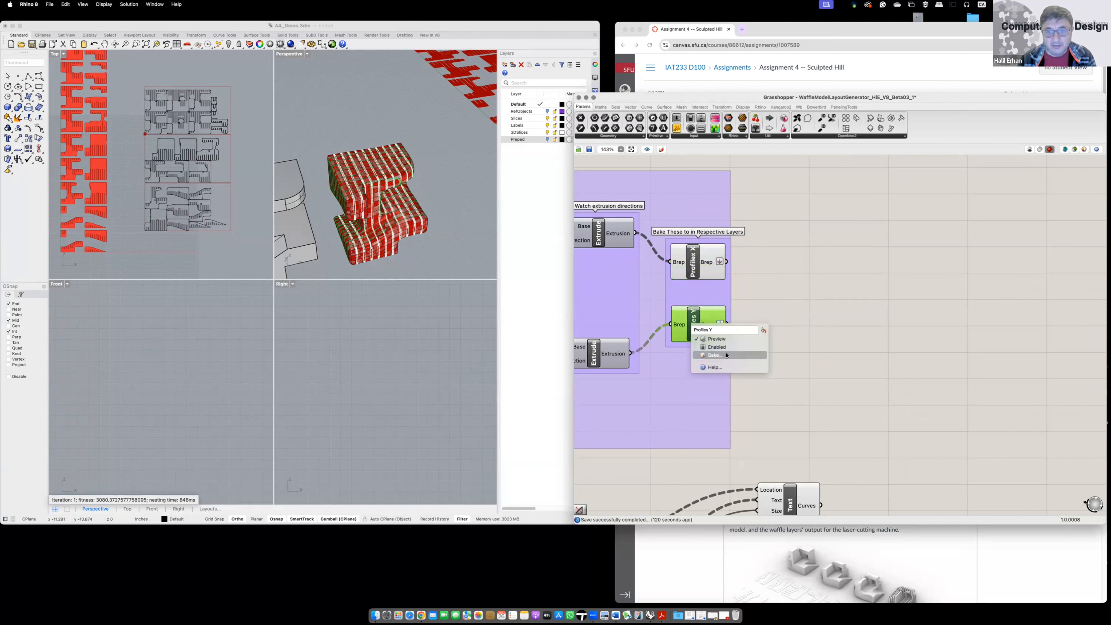
{"action": "left_click", "coordinate": [817, 306]}
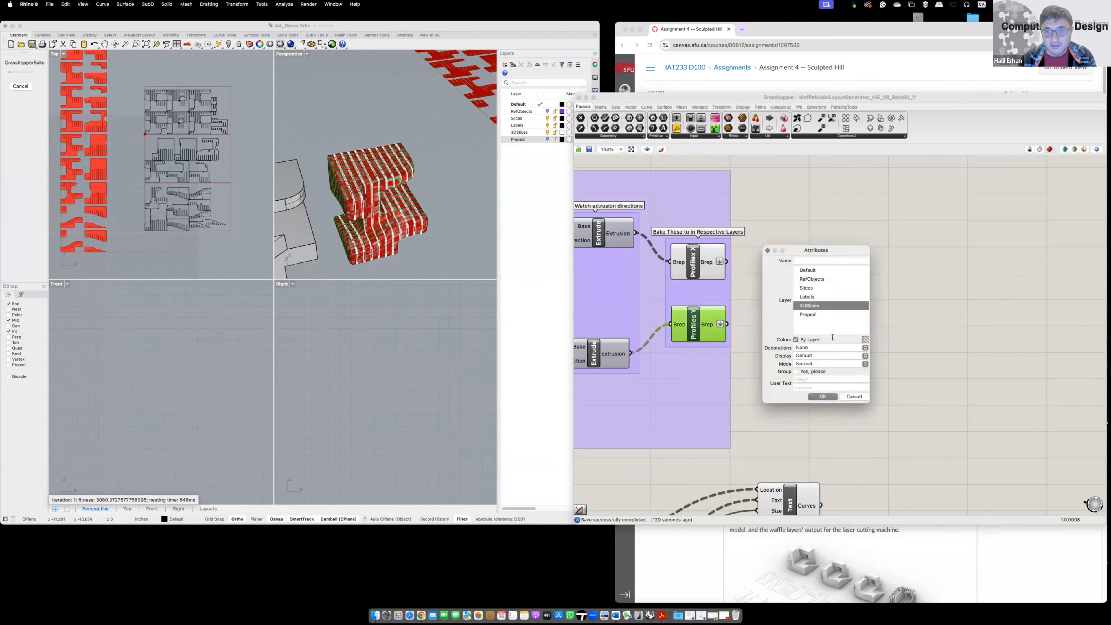
{"action": "left_click", "coordinate": [823, 397]}
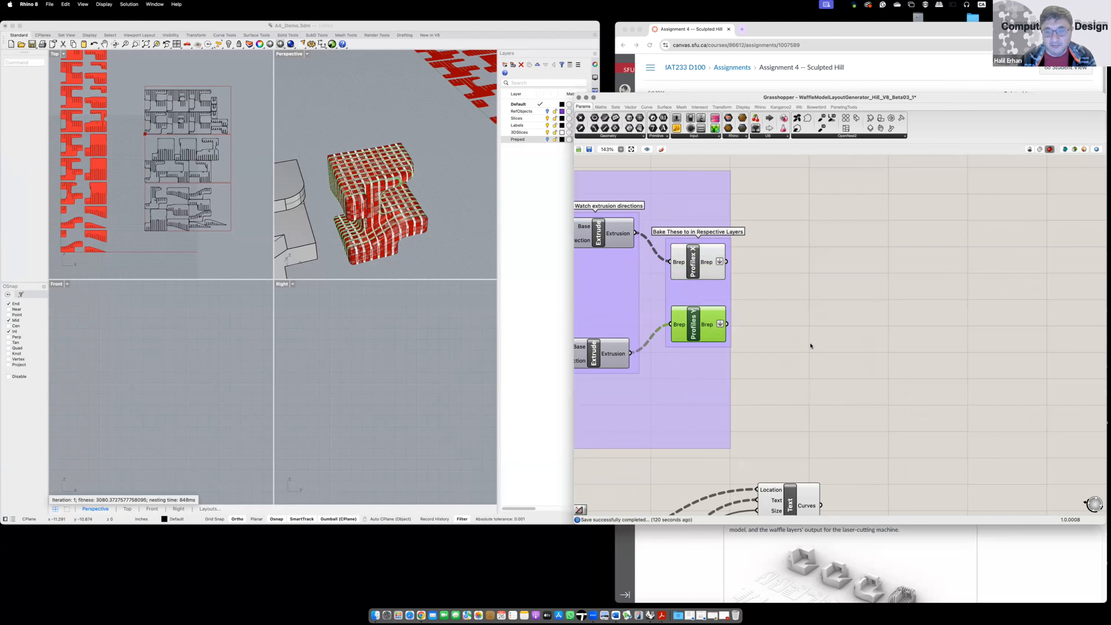
{"action": "left_click", "coordinate": [816, 357]}
- Delete the yellow panel attached to the Text component's curve output and save the Grasshopper definition
{"action": "scroll", "coordinate": [816, 356], "scroll_direction": "down", "scroll_amount": 8}
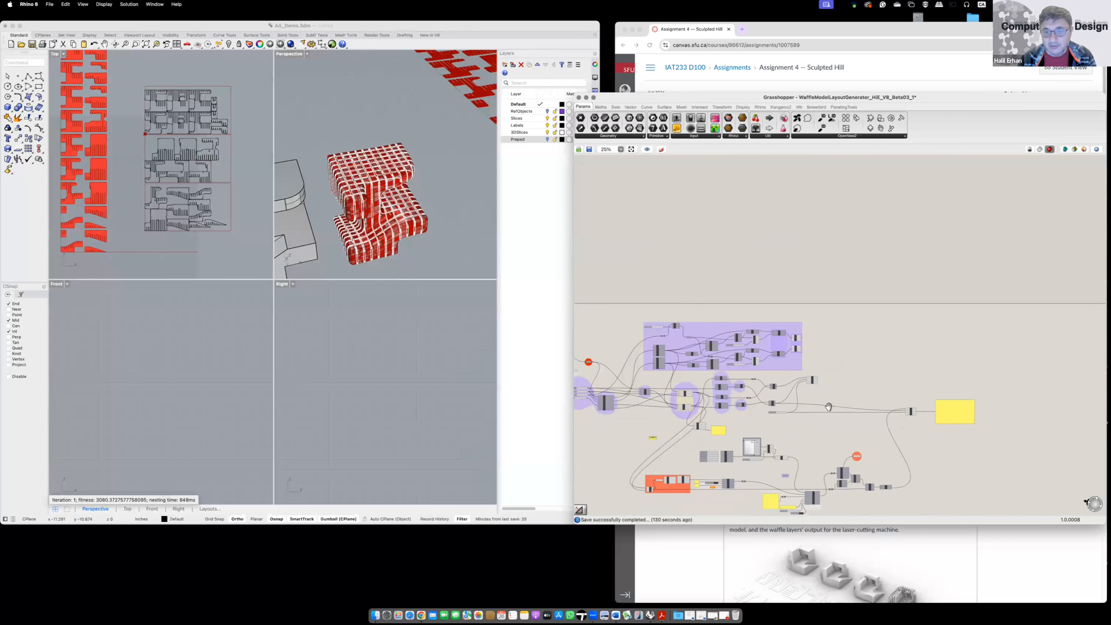
{"action": "scroll", "coordinate": [794, 371], "scroll_direction": "up", "scroll_amount": 2}
{"action": "left_click", "coordinate": [950, 352]}
{"action": "key", "text": "Delete"}
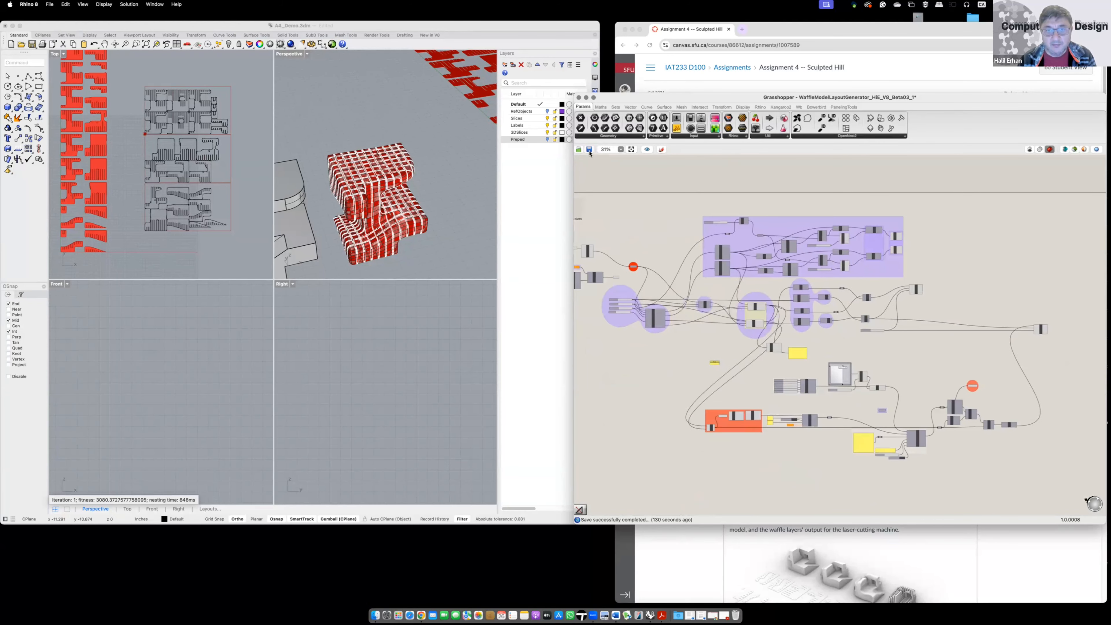
{"action": "left_click", "coordinate": [590, 150]}
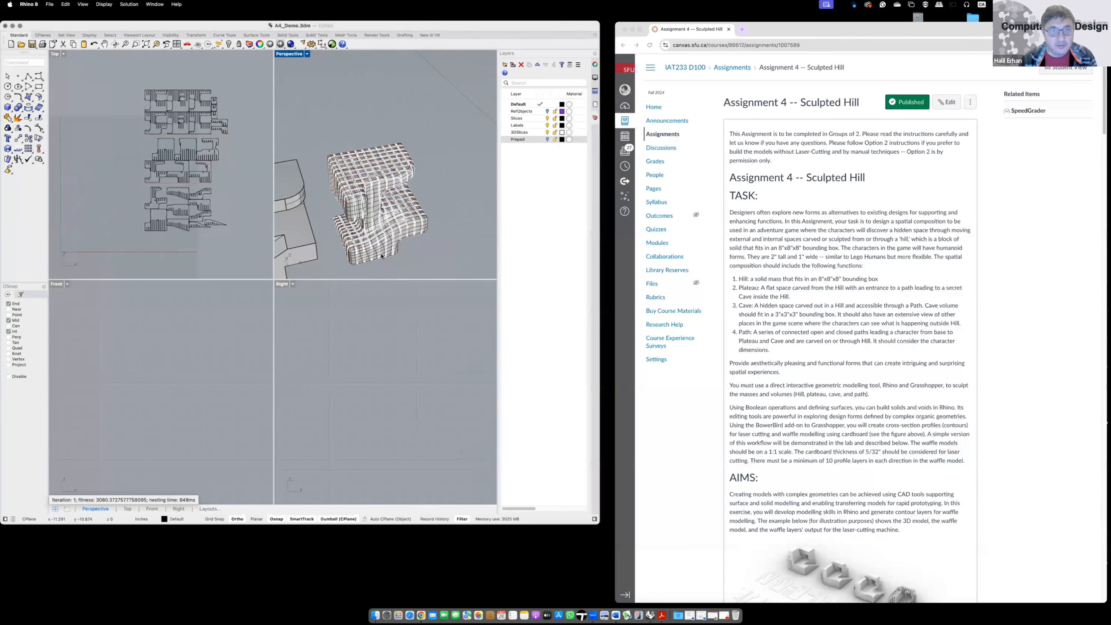
- Examine the baked waffle model and nested slices in a maximized Perspective view, ending with the sheet layout in a maximized Top view
{"action": "left_click", "coordinate": [299, 230]}
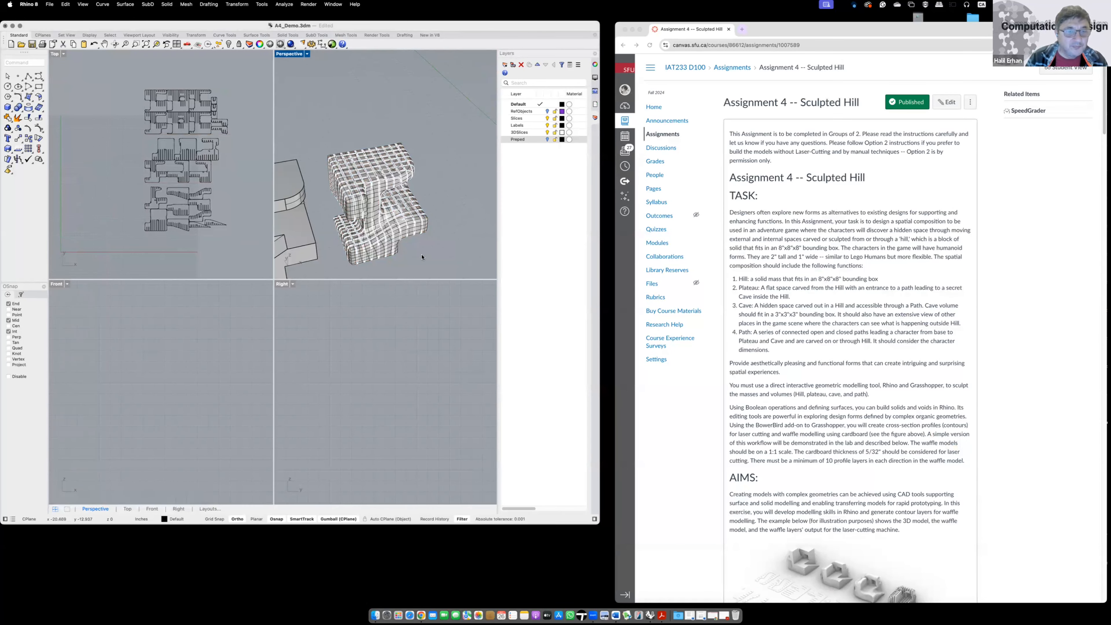
{"action": "scroll", "coordinate": [386, 259], "scroll_direction": "down", "scroll_amount": 5}
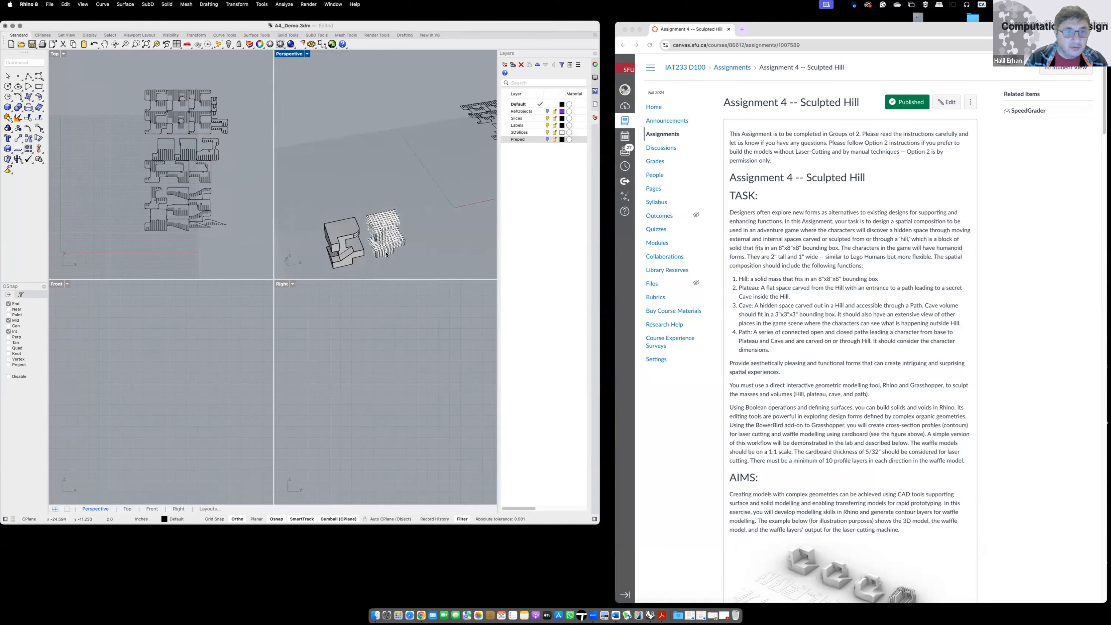
{"action": "scroll", "coordinate": [385, 259], "scroll_direction": "up", "scroll_amount": 6}
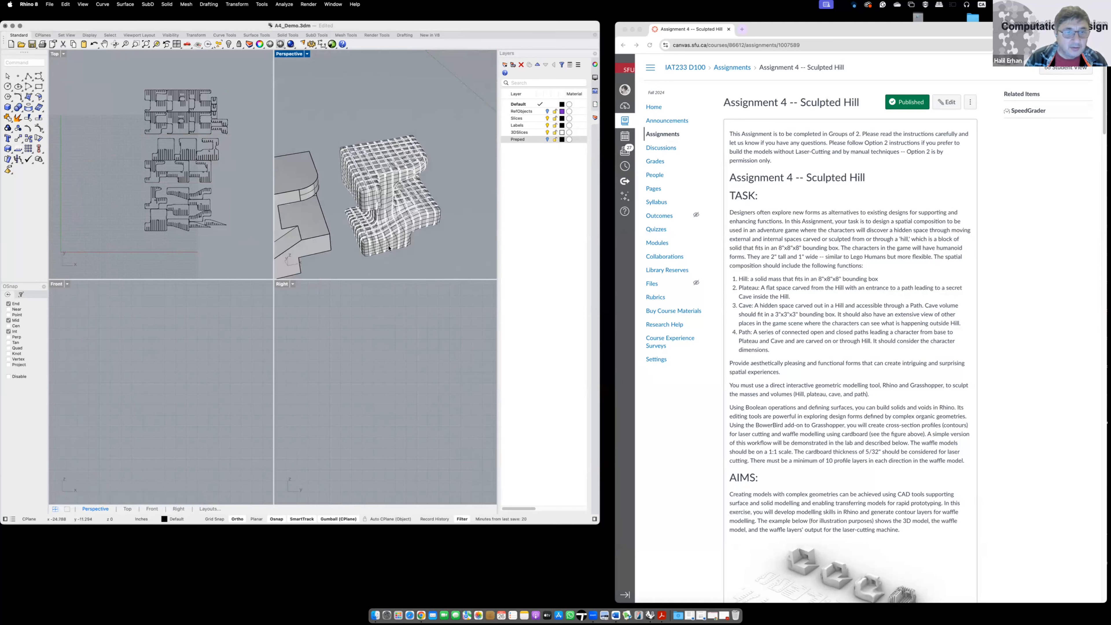
{"action": "key", "text": "ctrl+m"}
{"action": "right_click_drag", "start_coordinate": [388, 249], "coordinate": [314, 392]}
{"action": "scroll", "coordinate": [354, 322], "scroll_direction": "down", "scroll_amount": 5}
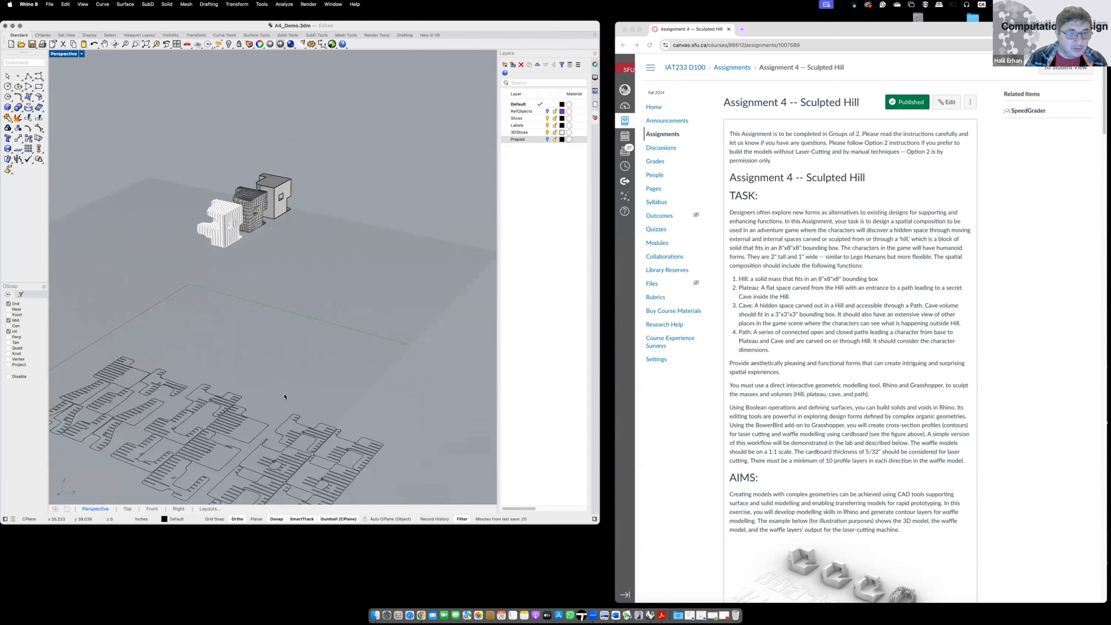
{"action": "key", "text": "Home"}
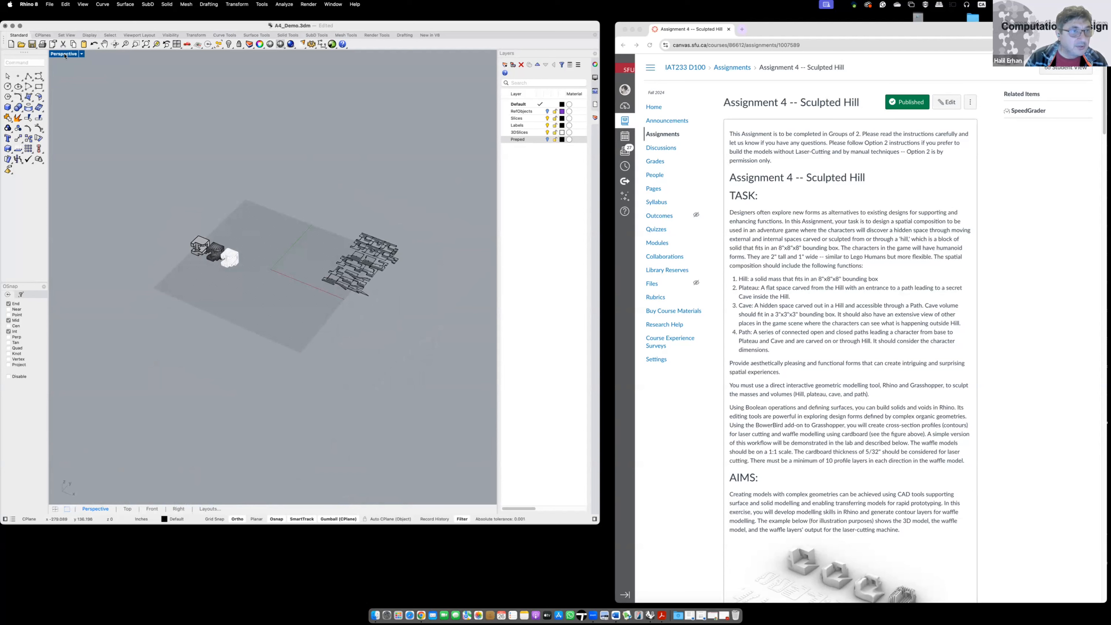
{"action": "double_click", "coordinate": [64, 55]}
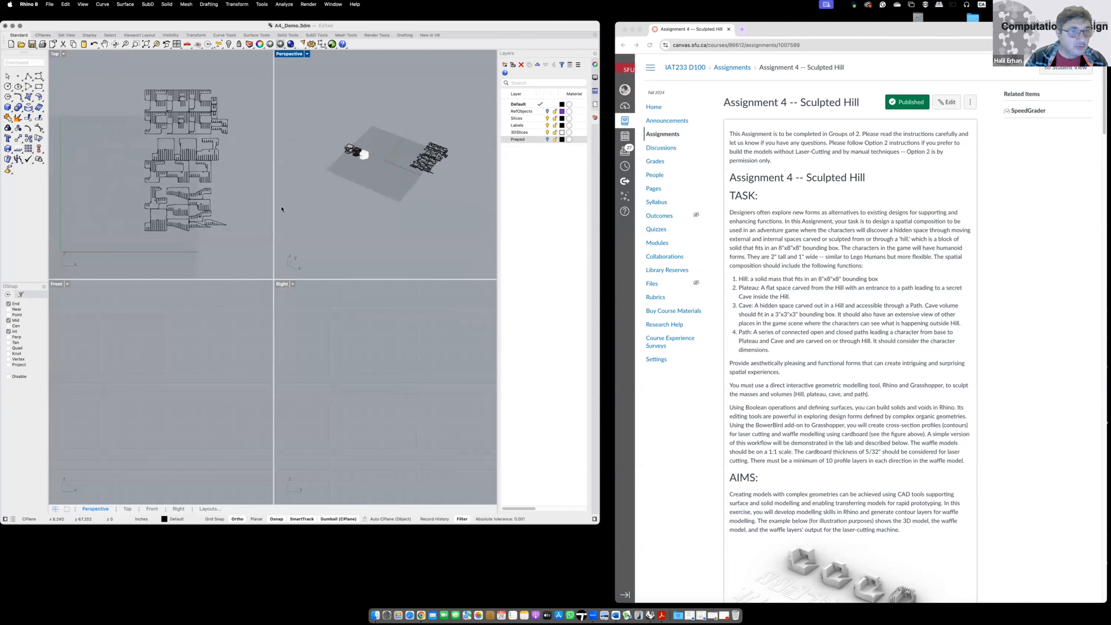
{"action": "double_click", "coordinate": [57, 54]}
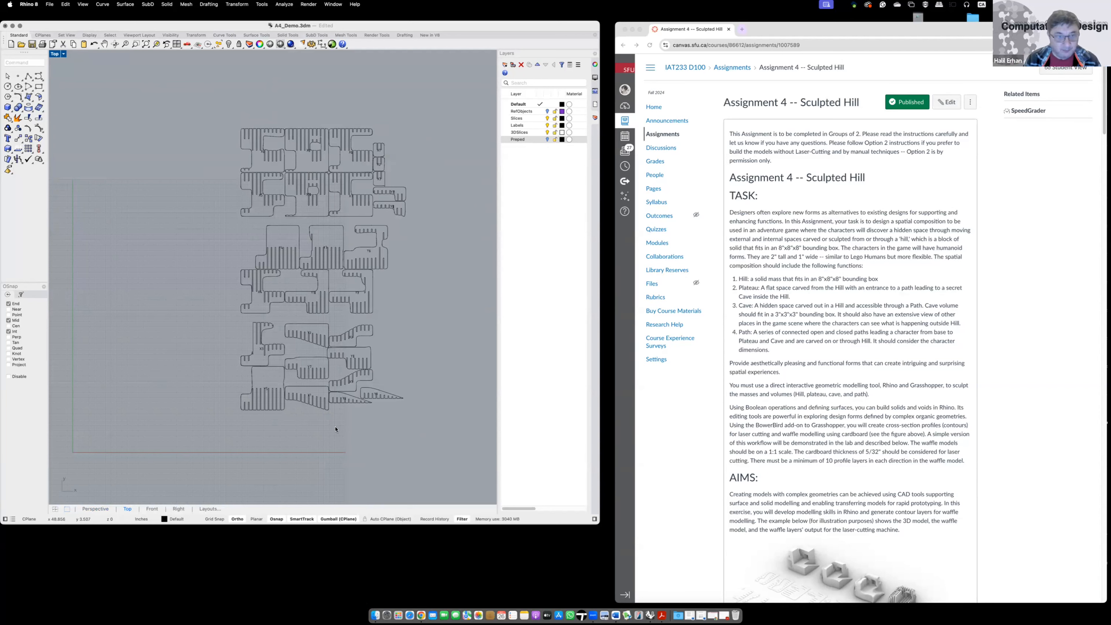
- Examine the nested slices in the Top view for labels that overlap slots or outlines, particularly Y2, Y8 and Y5
{"action": "scroll", "coordinate": [340, 421], "scroll_direction": "up", "scroll_amount": 6}
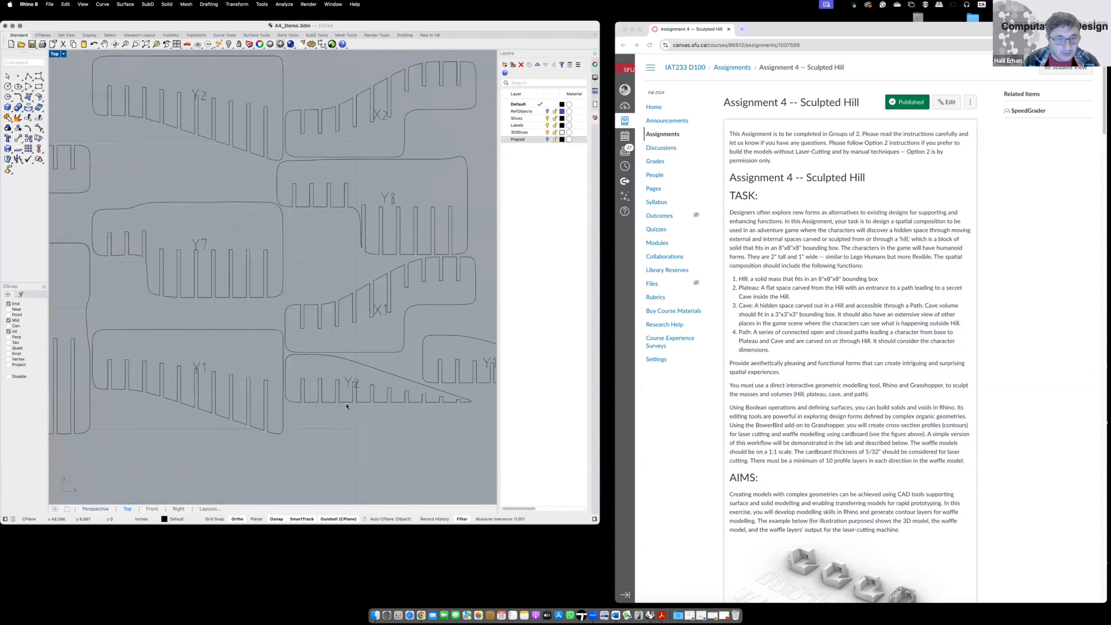
{"action": "scroll", "coordinate": [348, 396], "scroll_direction": "up", "scroll_amount": 3}
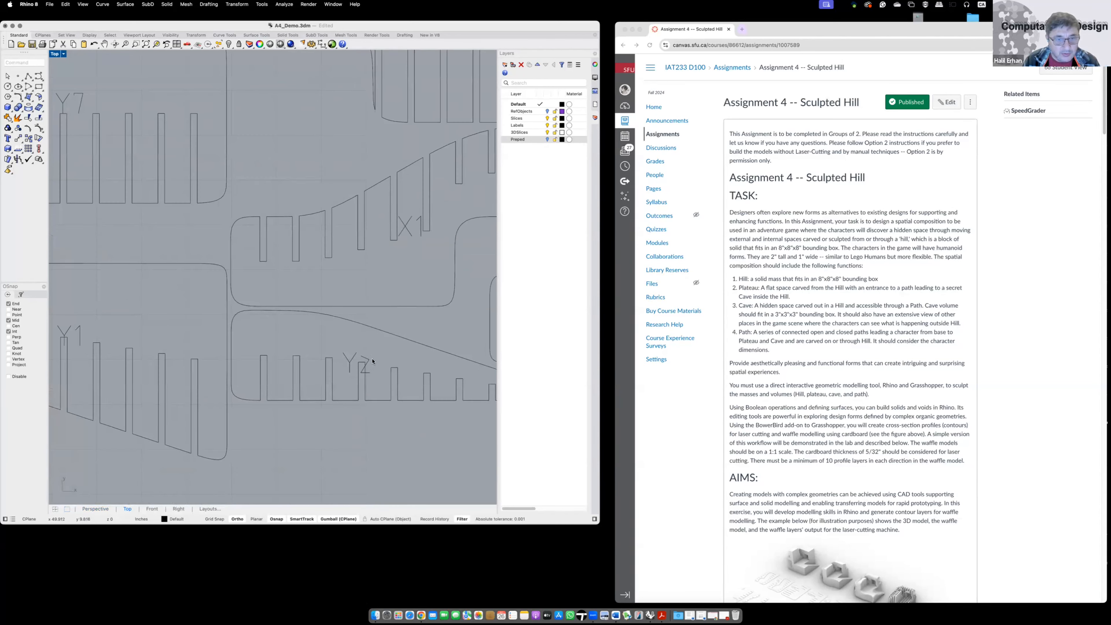
{"action": "scroll", "coordinate": [363, 372], "scroll_direction": "up", "scroll_amount": 4}
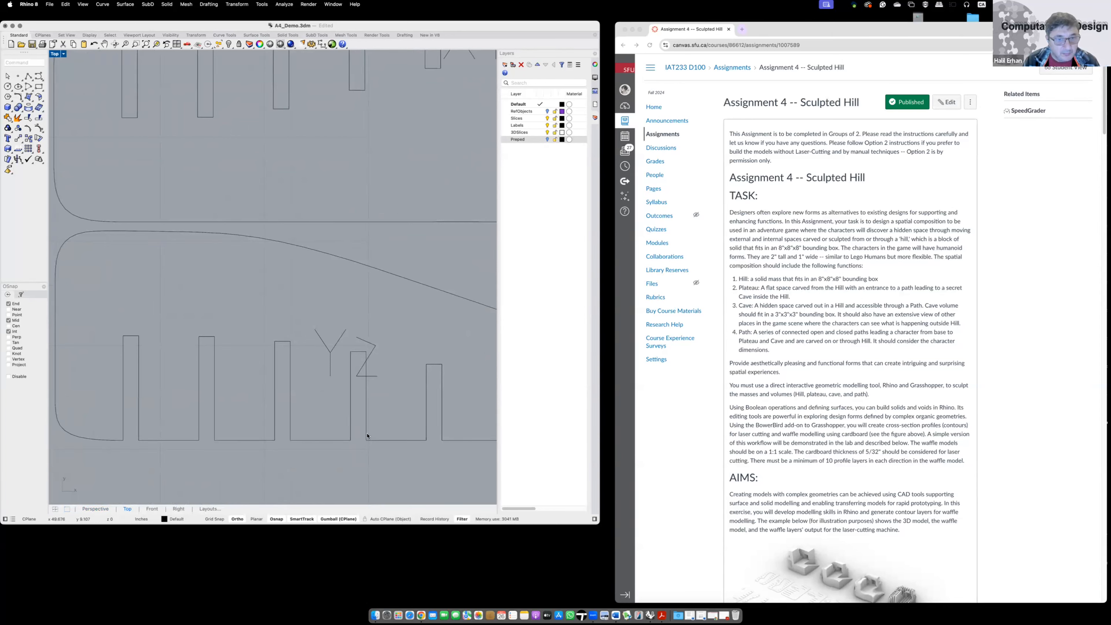
{"action": "left_click_drag", "start_coordinate": [361, 390], "coordinate": [366, 363]}
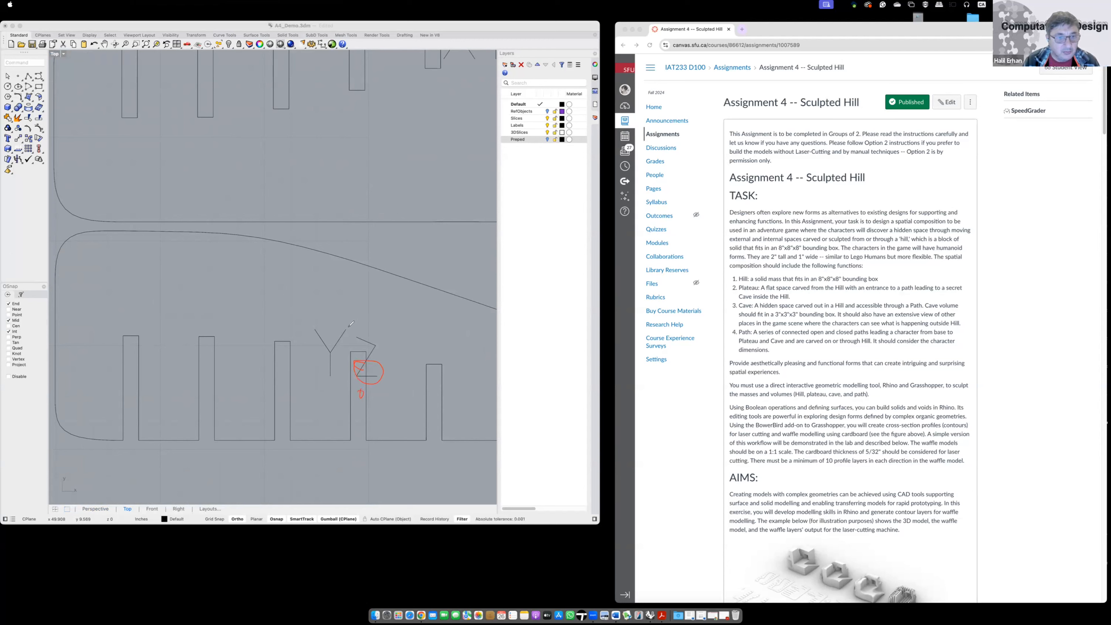
{"action": "scroll", "coordinate": [323, 219], "scroll_direction": "down", "scroll_amount": 5}
{"action": "scroll", "coordinate": [317, 186], "scroll_direction": "up", "scroll_amount": 5}
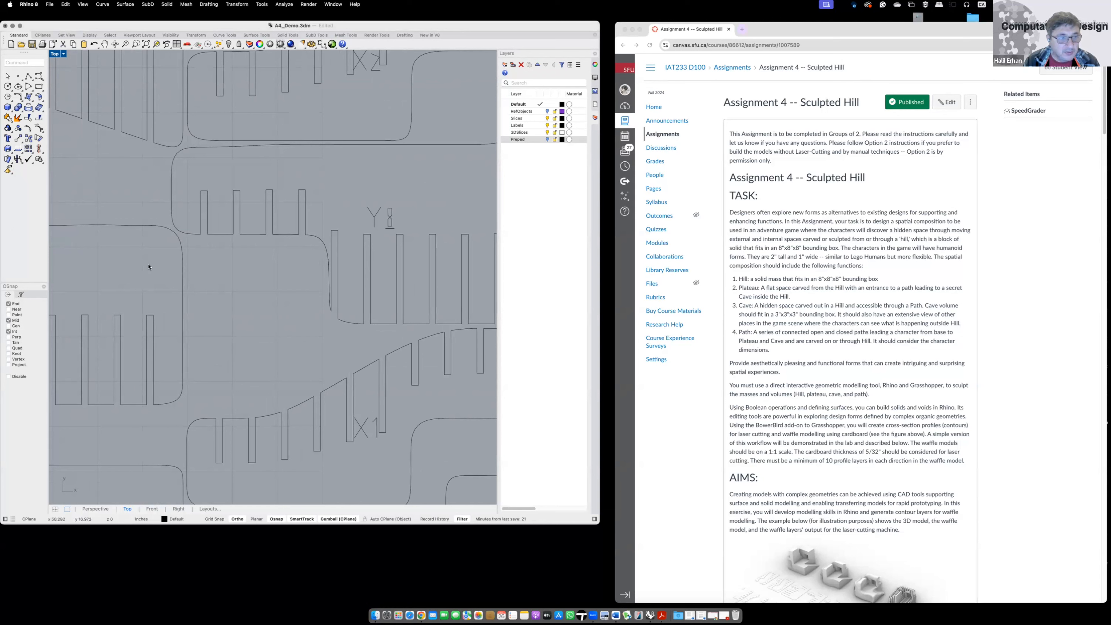
{"action": "left_click_drag", "start_coordinate": [332, 248], "coordinate": [333, 249]}
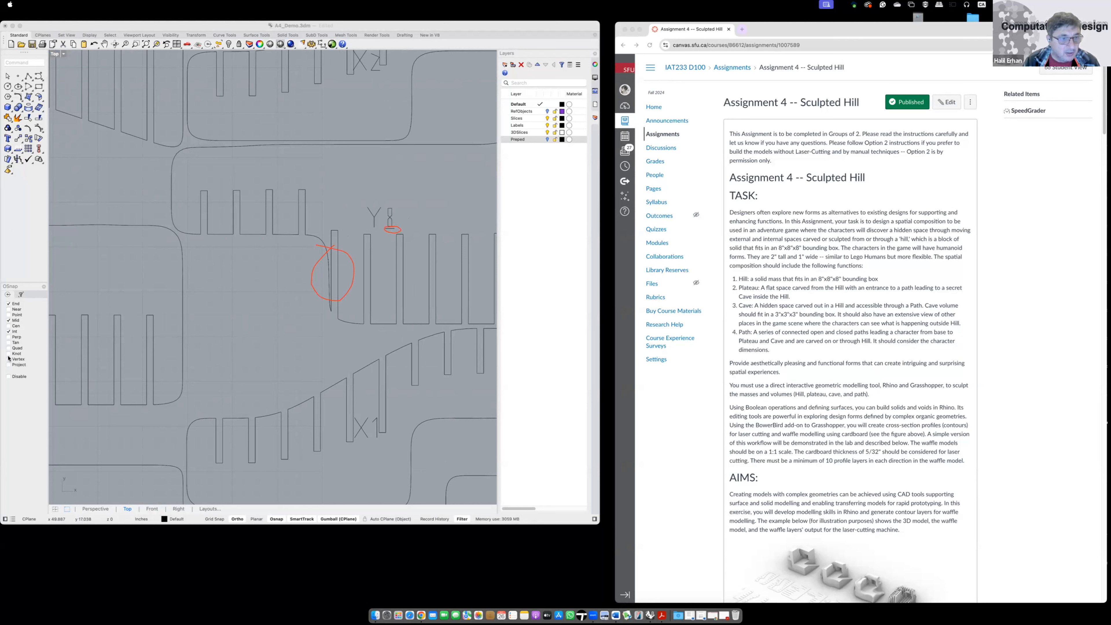
{"action": "left_click", "coordinate": [40, 359]}
{"action": "left_click", "coordinate": [275, 340]}
{"action": "scroll", "coordinate": [258, 337], "scroll_direction": "down", "scroll_amount": 3}
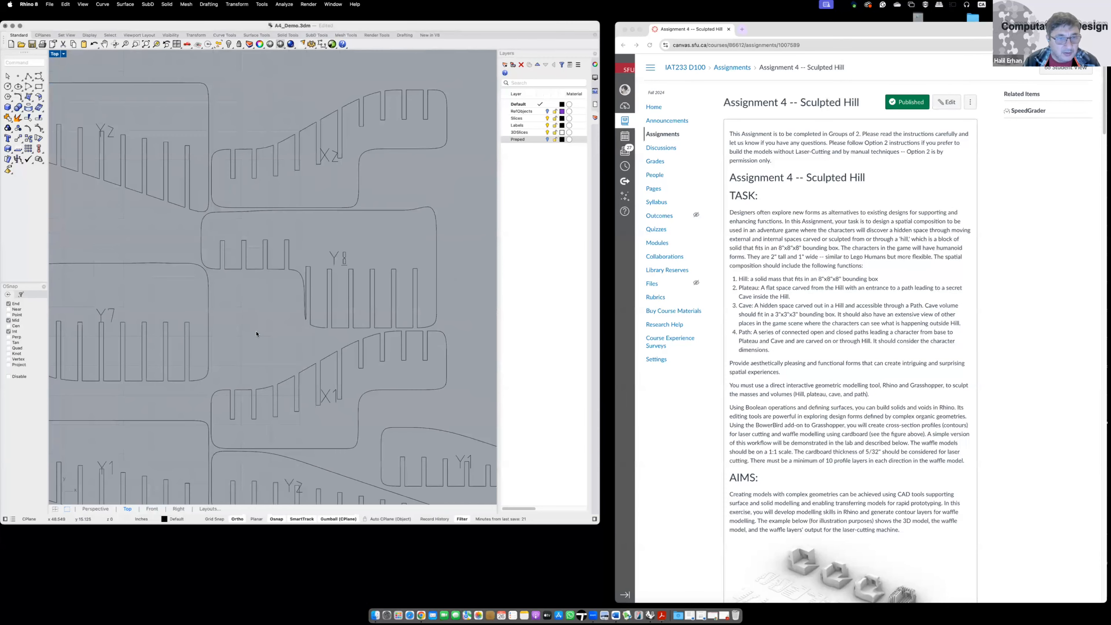
{"action": "scroll", "coordinate": [253, 339], "scroll_direction": "down", "scroll_amount": 5}
{"action": "scroll", "coordinate": [182, 382], "scroll_direction": "up", "scroll_amount": 5}
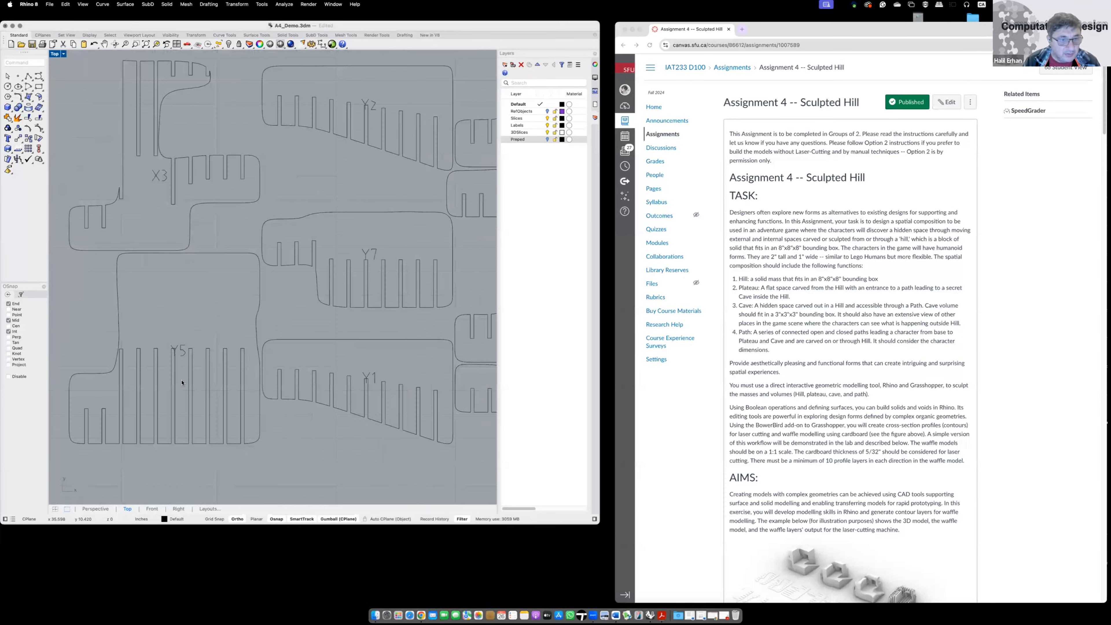
{"action": "scroll", "coordinate": [182, 382], "scroll_direction": "down", "scroll_amount": 1}
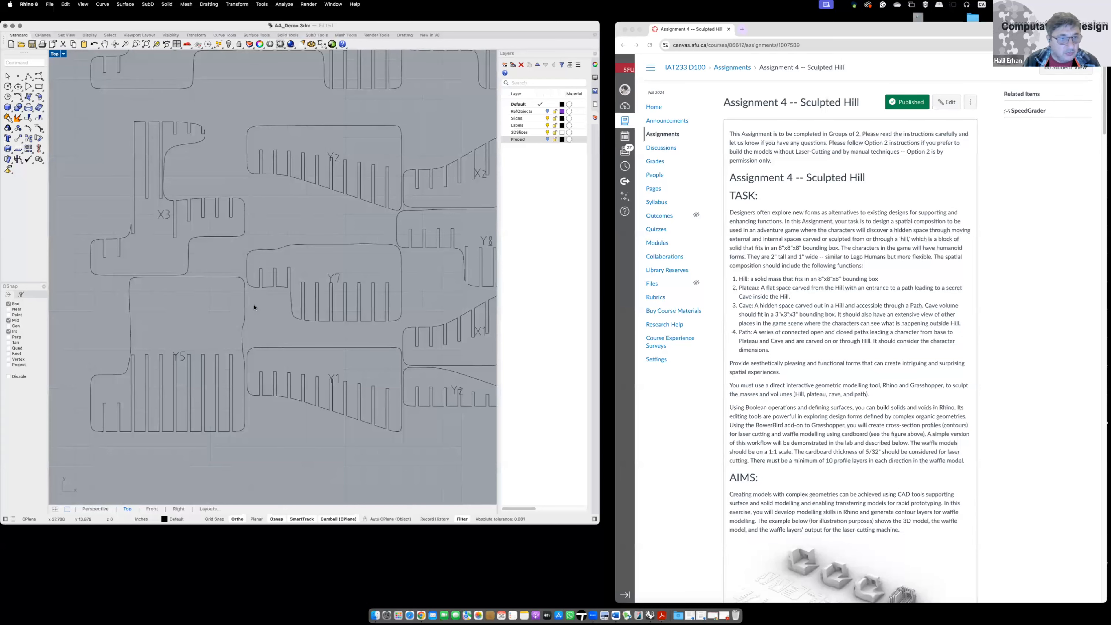
- Lock the Slices layer so the slice outlines cannot be picked along with the labels
{"action": "left_click", "coordinate": [244, 316]}
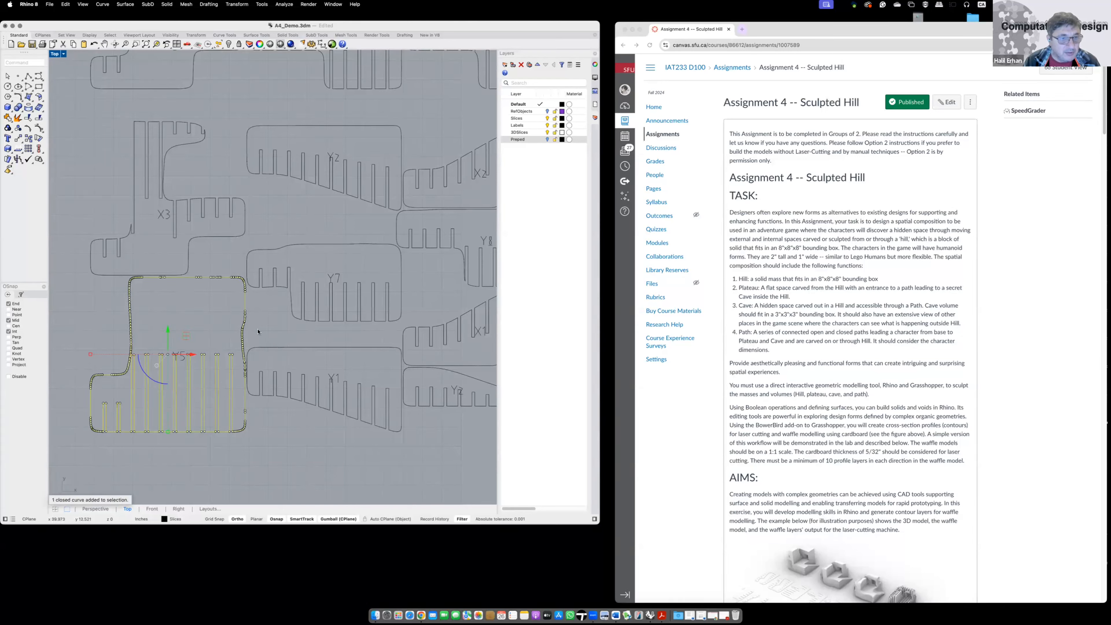
{"action": "left_click", "coordinate": [262, 327]}
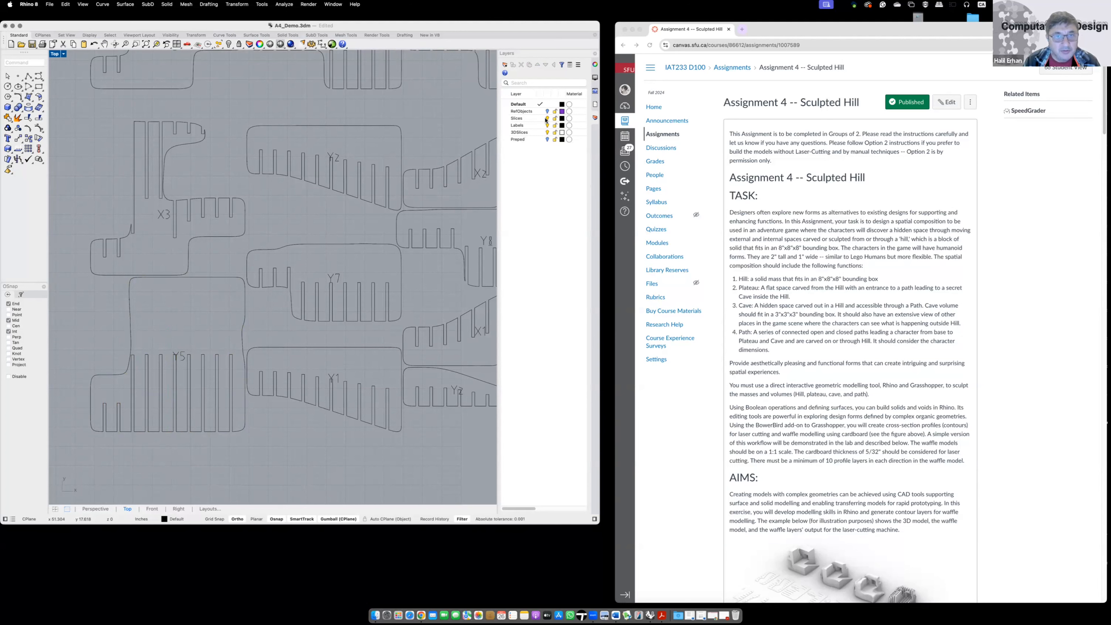
{"action": "left_click", "coordinate": [555, 118]}
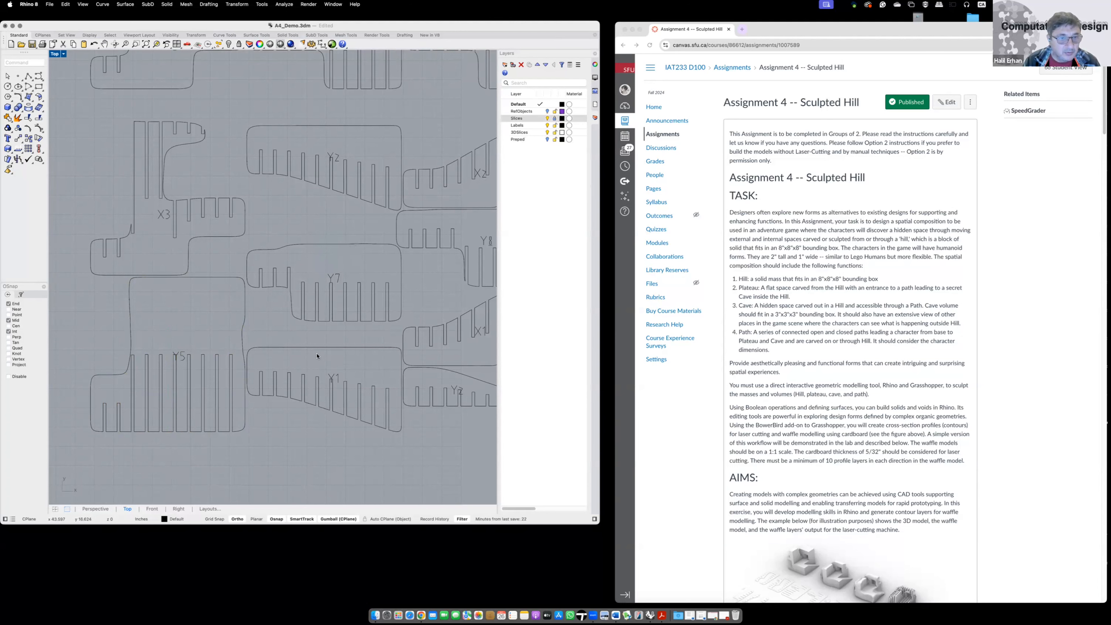
- Move the Y5 and Y1 labels of the lower slices together above the slots onto solid material
{"action": "scroll", "coordinate": [319, 362], "scroll_direction": "down", "scroll_amount": 1}
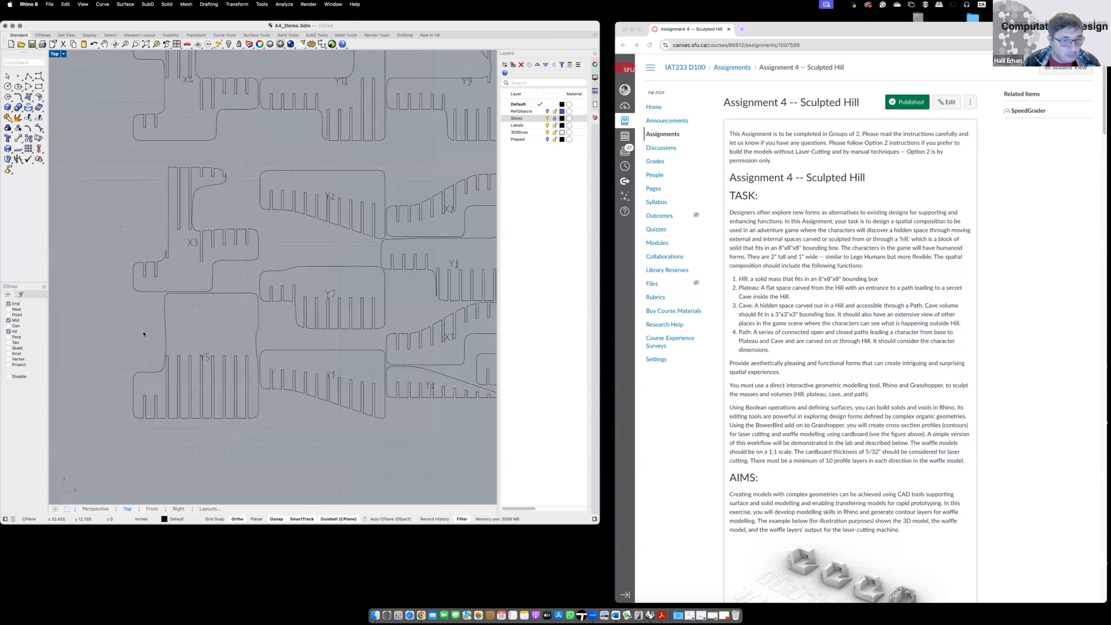
{"action": "left_click_drag", "start_coordinate": [144, 334], "coordinate": [370, 415]}
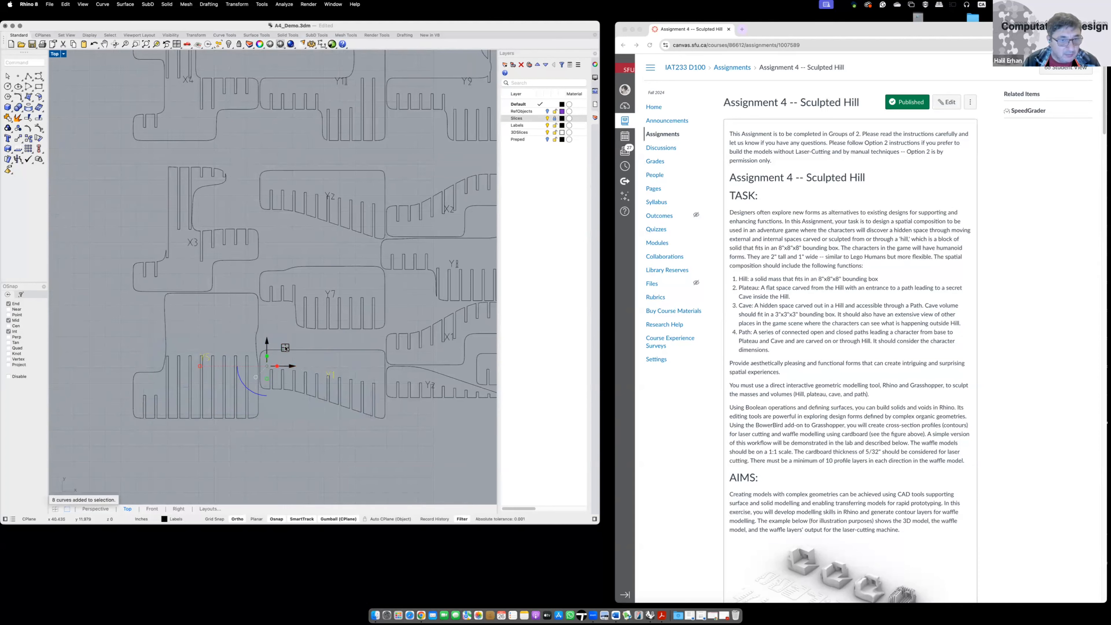
{"action": "left_click_drag", "start_coordinate": [285, 348], "coordinate": [350, 343]}
{"action": "left_click", "coordinate": [334, 352]}
{"action": "left_click", "coordinate": [390, 352]}
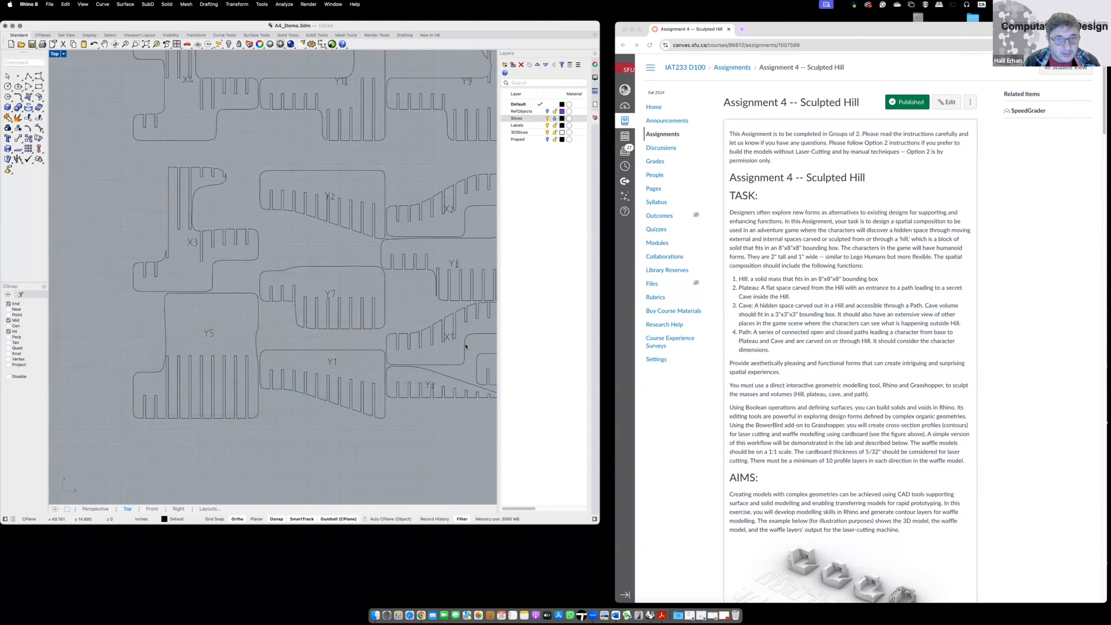
- Reposition the labels on the lowest sheet's X1, Y2, Y7 and tapered end slices clear of their slots
{"action": "left_click_drag", "start_coordinate": [477, 352], "coordinate": [460, 337]}
{"action": "left_click", "coordinate": [425, 424]}
{"action": "left_click_drag", "start_coordinate": [463, 412], "coordinate": [464, 413]}
{"action": "left_click_drag", "start_coordinate": [449, 366], "coordinate": [429, 355]}
{"action": "left_click", "coordinate": [445, 432]}
{"action": "left_click_drag", "start_coordinate": [345, 309], "coordinate": [352, 265]}
{"action": "left_click", "coordinate": [222, 207]}
{"action": "scroll", "coordinate": [220, 204], "scroll_direction": "down", "scroll_amount": 4}
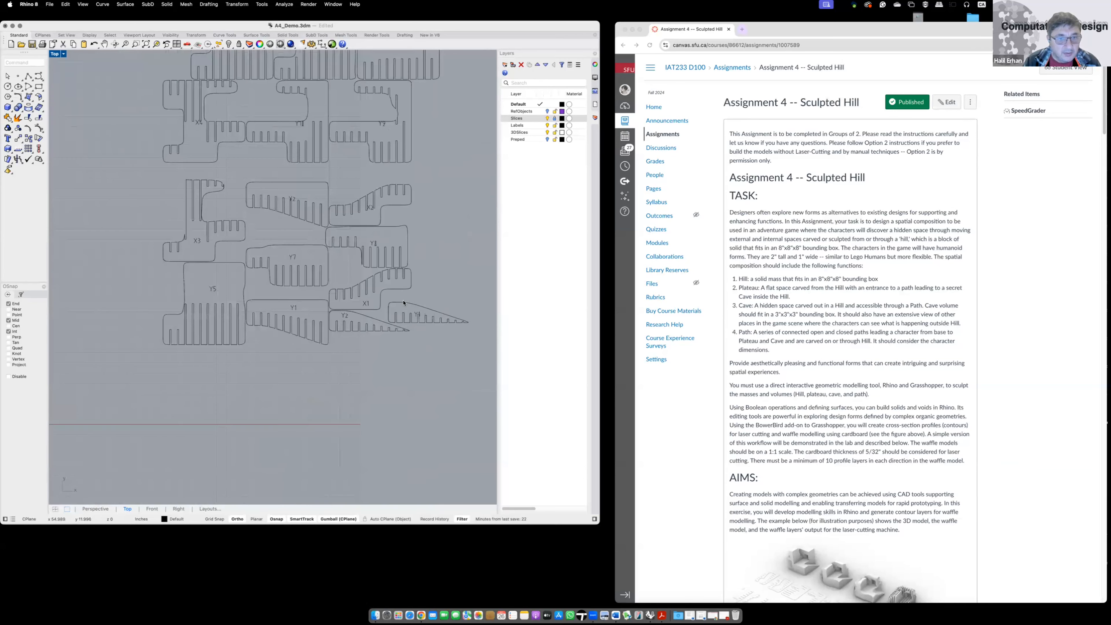
{"action": "left_click_drag", "start_coordinate": [438, 333], "coordinate": [416, 343]}
{"action": "left_click", "coordinate": [423, 331]}
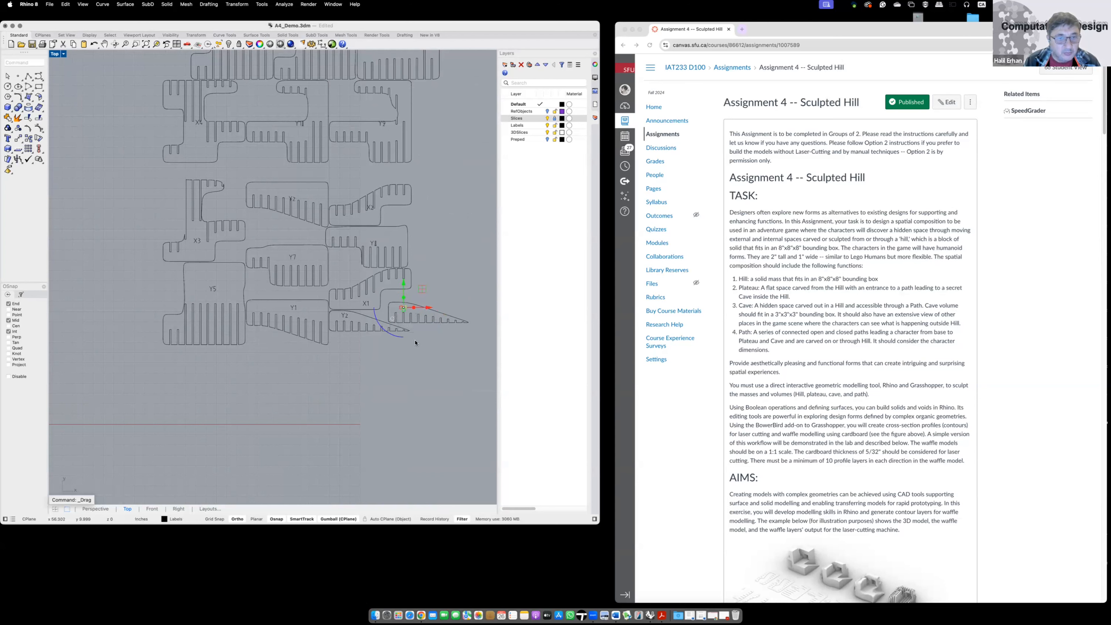
- Delete the extra open curve from each of the Y10, Y9 and Y6 labels
{"action": "scroll", "coordinate": [384, 267], "scroll_direction": "up", "scroll_amount": 5}
{"action": "key", "text": "Delete"}
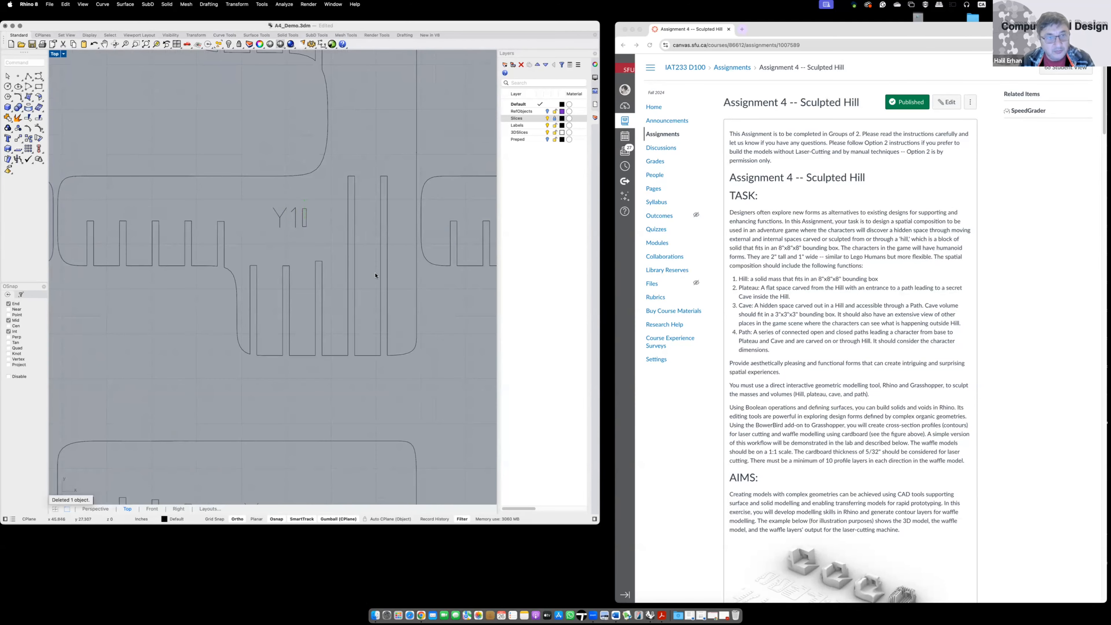
{"action": "scroll", "coordinate": [375, 276], "scroll_direction": "right", "scroll_amount": 5}
{"action": "left_click", "coordinate": [452, 253]}
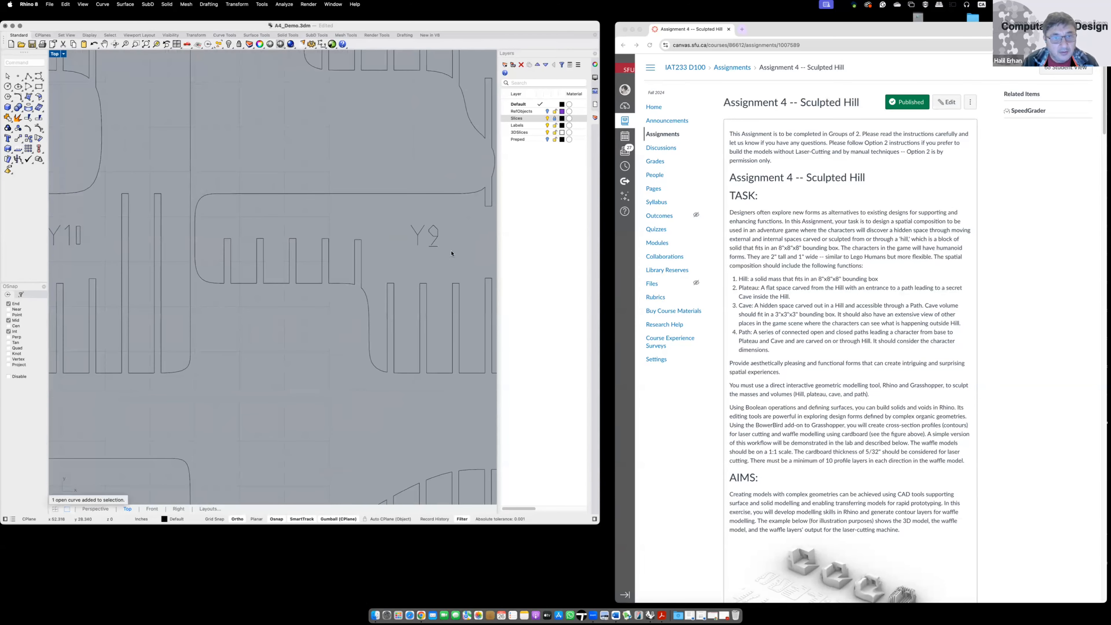
{"action": "key", "text": "Delete"}
{"action": "scroll", "coordinate": [432, 263], "scroll_direction": "down", "scroll_amount": 5}
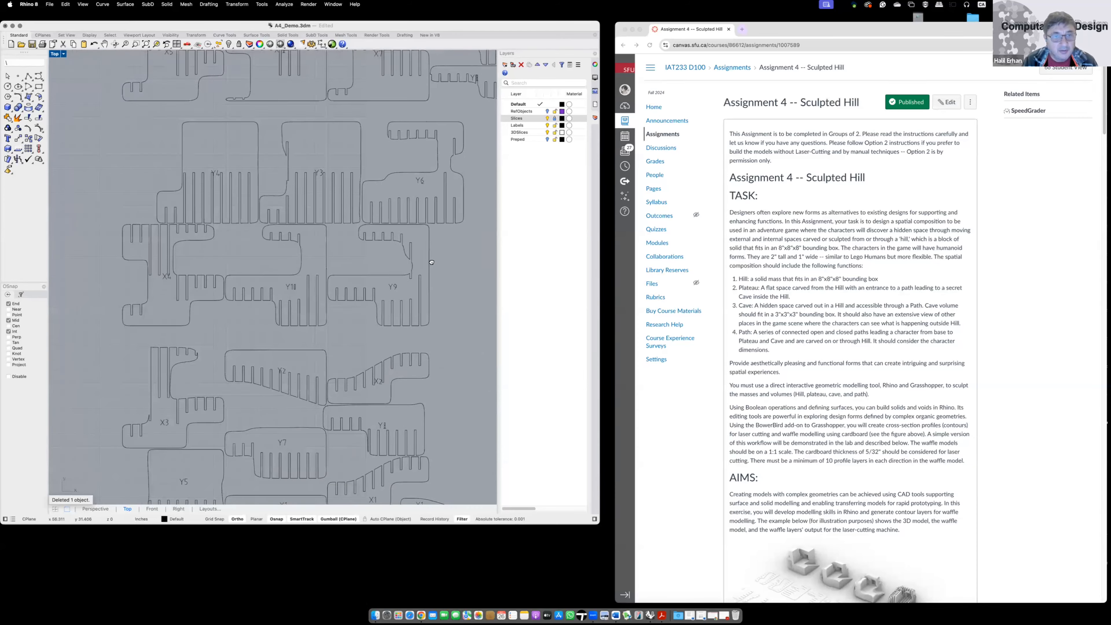
{"action": "scroll", "coordinate": [432, 262], "scroll_direction": "up", "scroll_amount": 8}
{"action": "left_click", "coordinate": [351, 307]}
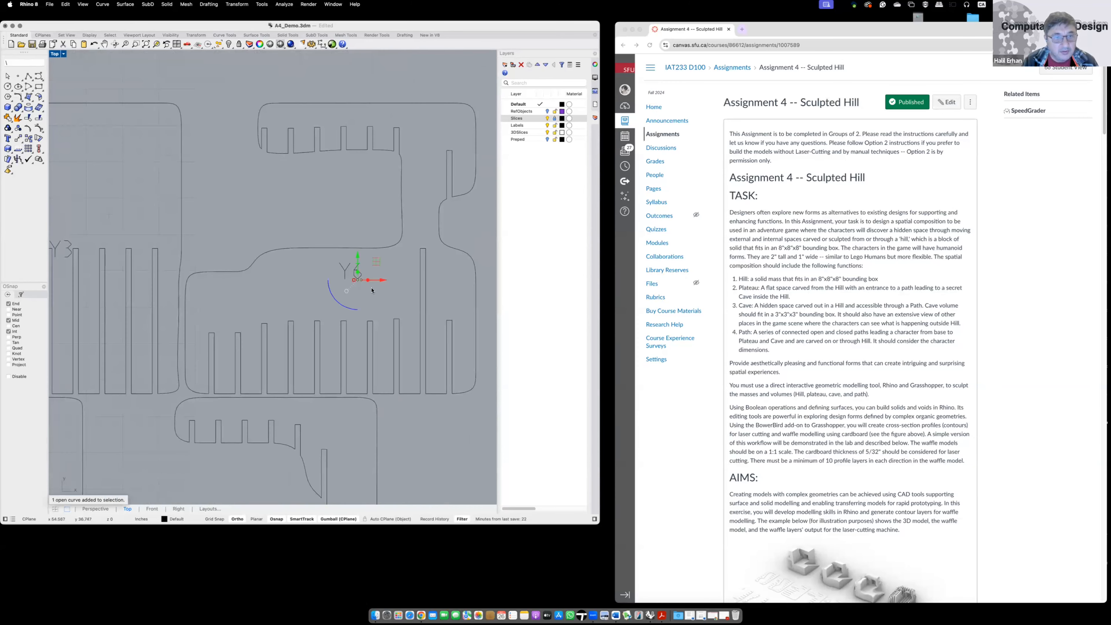
{"action": "key", "text": "Delete"}
- Move the Y3 and Y4 labels on the middle sheet up above the slots onto solid material
{"action": "scroll", "coordinate": [371, 291], "scroll_direction": "down", "scroll_amount": 6}
{"action": "scroll", "coordinate": [275, 302], "scroll_direction": "up", "scroll_amount": 2}
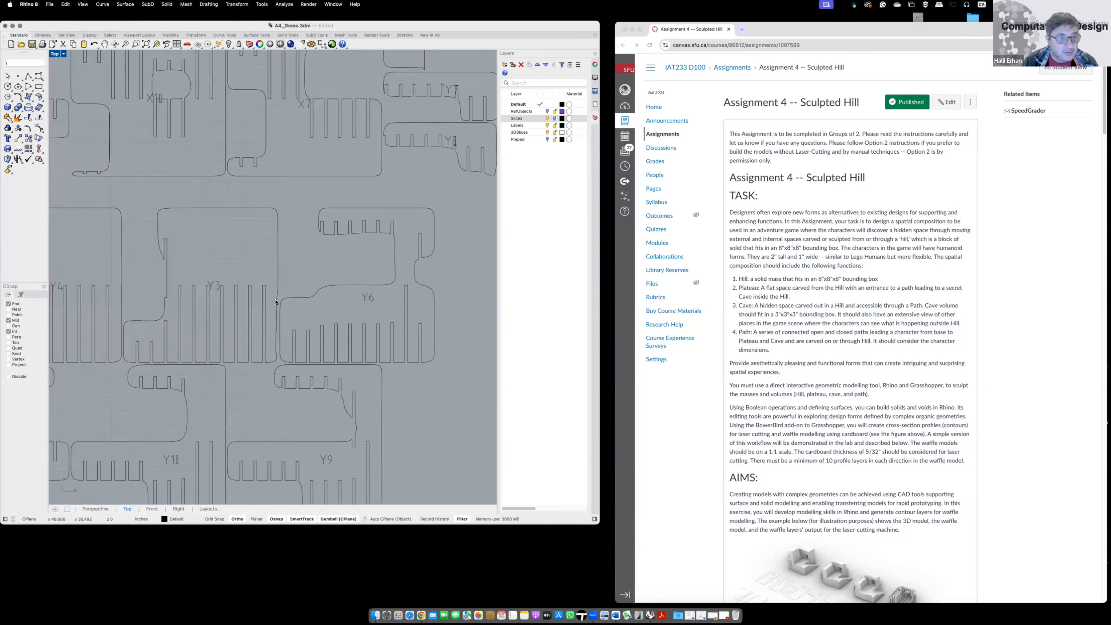
{"action": "right_click_drag", "start_coordinate": [238, 292], "coordinate": [290, 301]}
{"action": "left_click_drag", "start_coordinate": [289, 282], "coordinate": [291, 279]}
{"action": "left_click_drag", "start_coordinate": [268, 295], "coordinate": [278, 256]}
{"action": "left_click", "coordinate": [175, 277]}
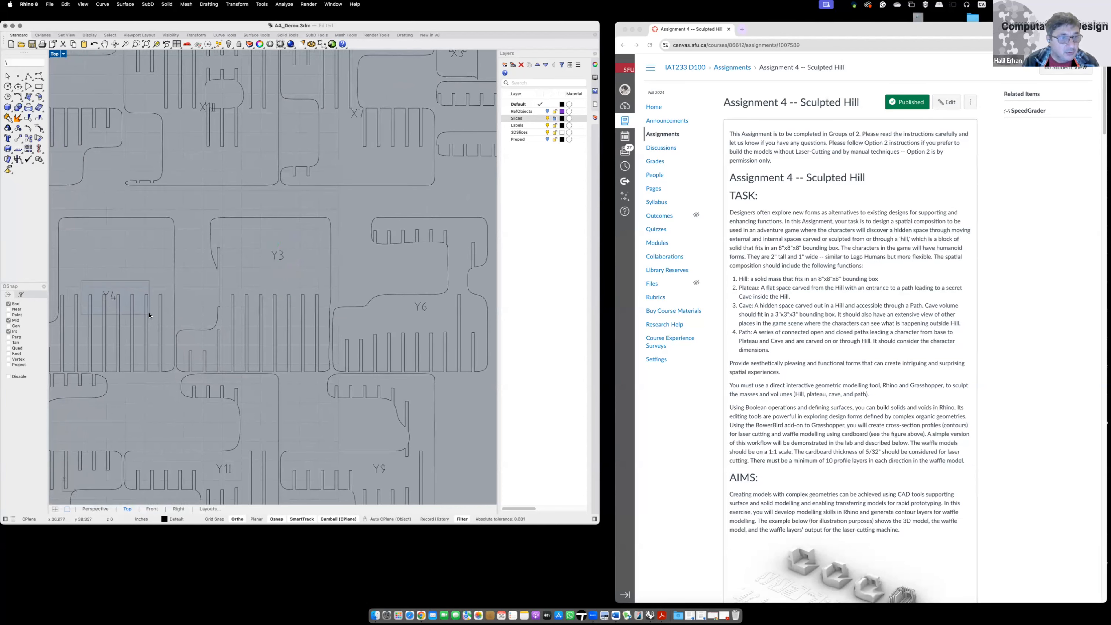
{"action": "left_click_drag", "start_coordinate": [149, 315], "coordinate": [116, 262]}
{"action": "left_click", "coordinate": [188, 288]}
- Move the Y8 and Y7 labels on the two small stacked slices onto the solid area above the longer slots
{"action": "scroll", "coordinate": [189, 288], "scroll_direction": "down", "scroll_amount": 10}
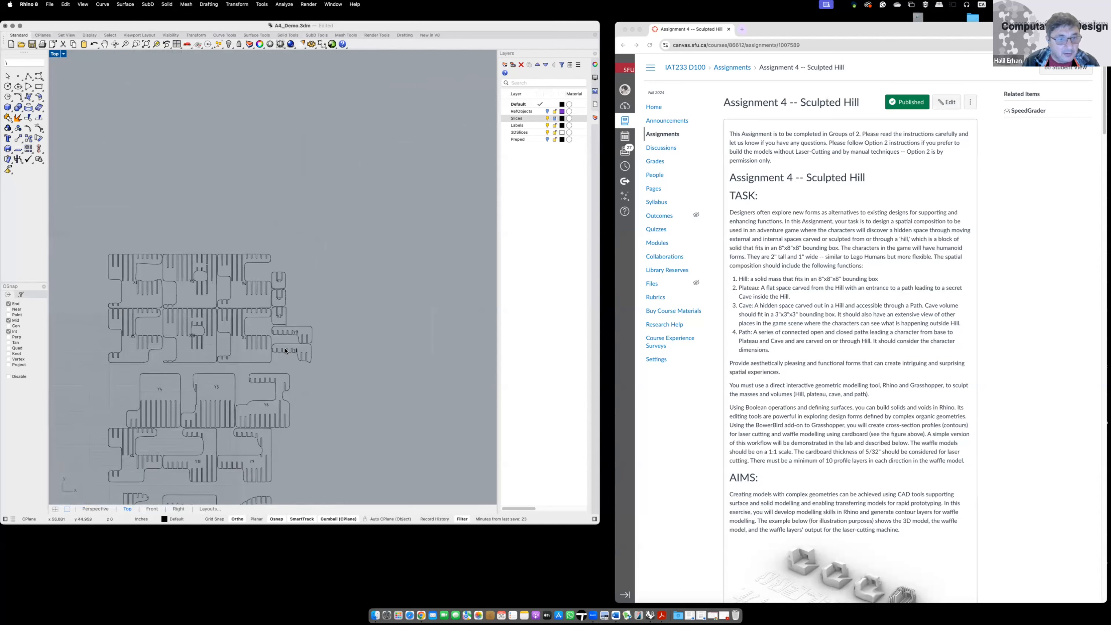
{"action": "scroll", "coordinate": [286, 350], "scroll_direction": "up", "scroll_amount": 10}
{"action": "left_click_drag", "start_coordinate": [294, 351], "coordinate": [295, 351]}
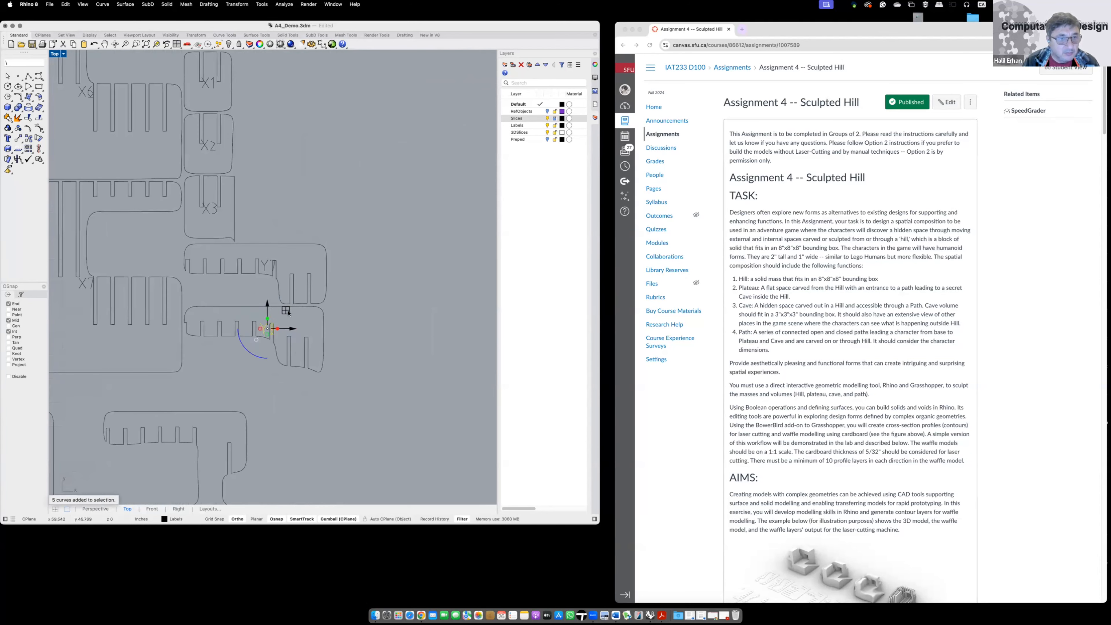
{"action": "left_click_drag", "start_coordinate": [287, 311], "coordinate": [310, 302]}
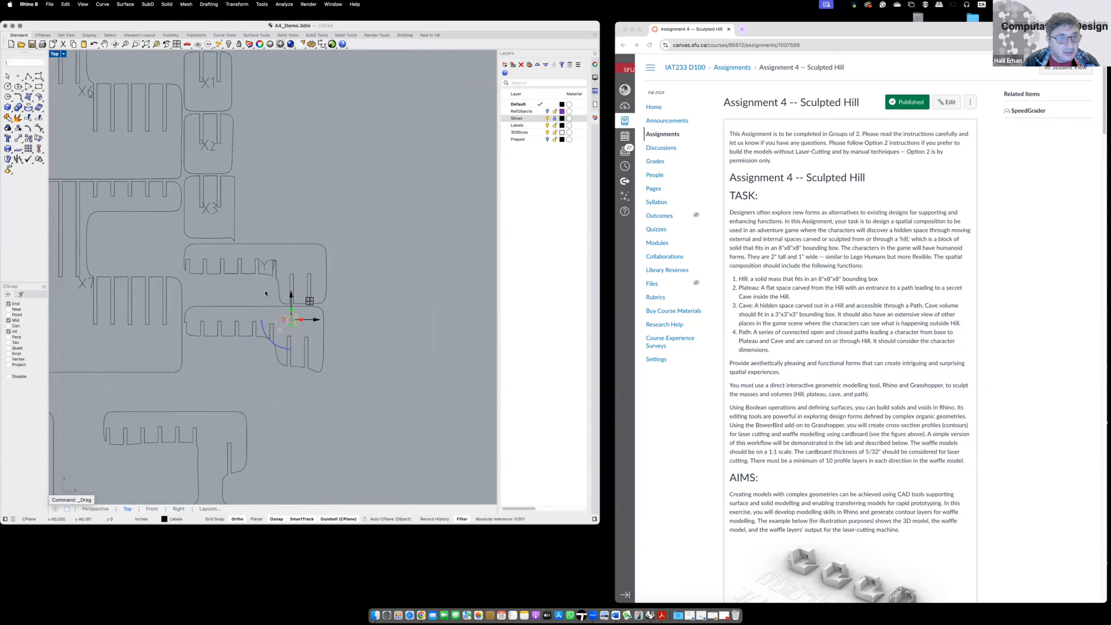
{"action": "left_click", "coordinate": [259, 282]}
{"action": "left_click", "coordinate": [268, 266]}
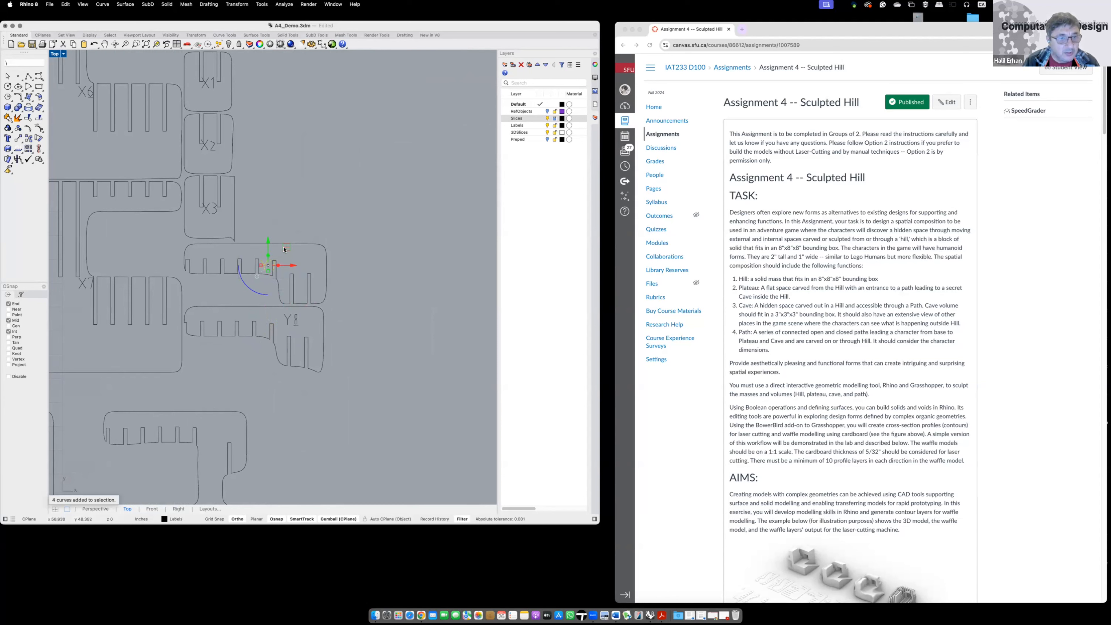
{"action": "left_click_drag", "start_coordinate": [285, 252], "coordinate": [318, 241]}
{"action": "left_click", "coordinate": [375, 270]}
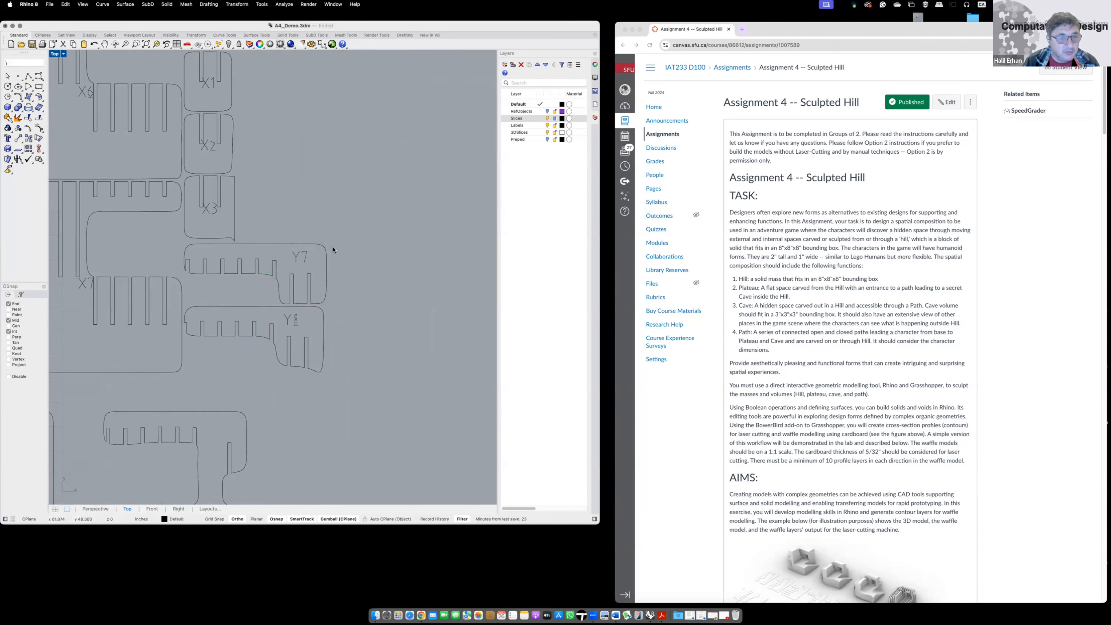
- Scale the Y7 label on the small slice down slightly
{"action": "scroll", "coordinate": [303, 265], "scroll_direction": "up", "scroll_amount": 6}
{"action": "scroll", "coordinate": [296, 274], "scroll_direction": "up", "scroll_amount": 3}
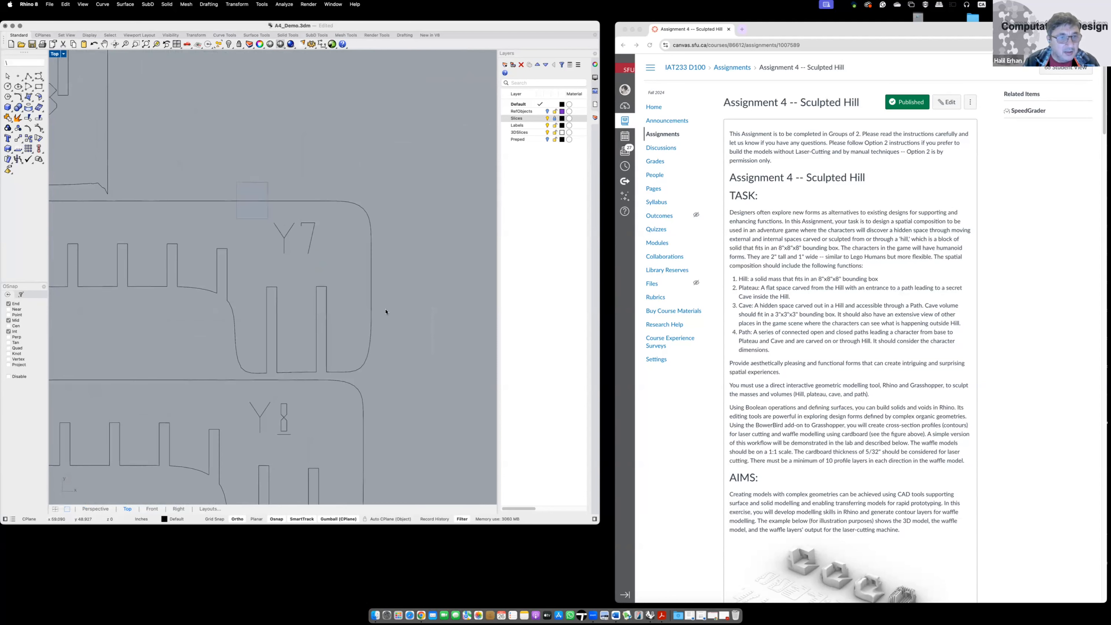
{"action": "left_click_drag", "start_coordinate": [267, 199], "coordinate": [391, 314]}
{"action": "left_click", "coordinate": [354, 216]}
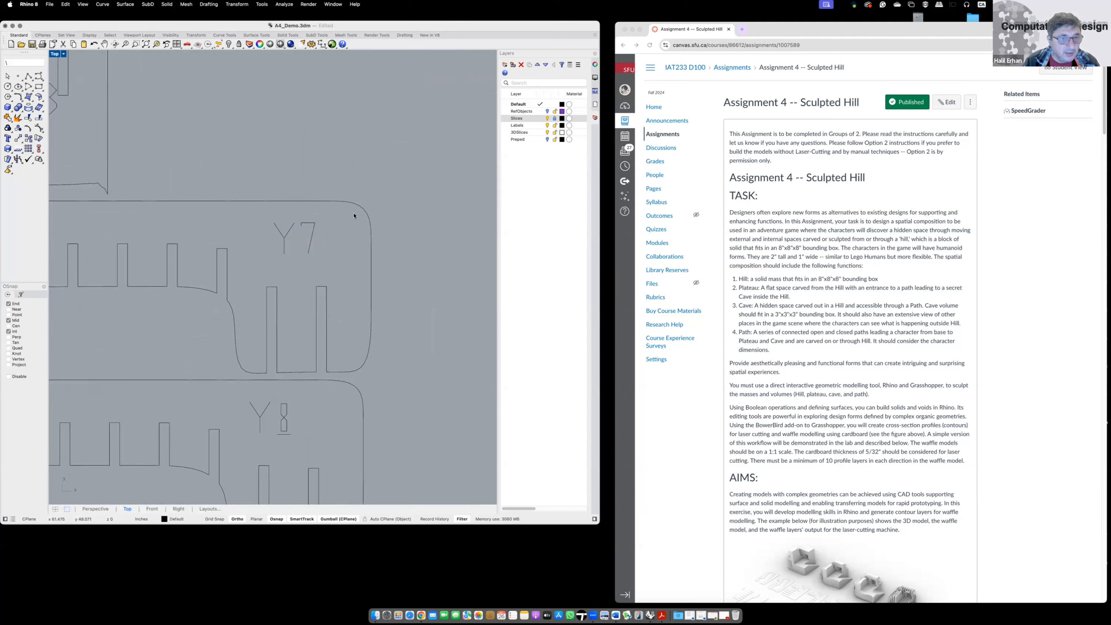
{"action": "left_click", "coordinate": [274, 231]}
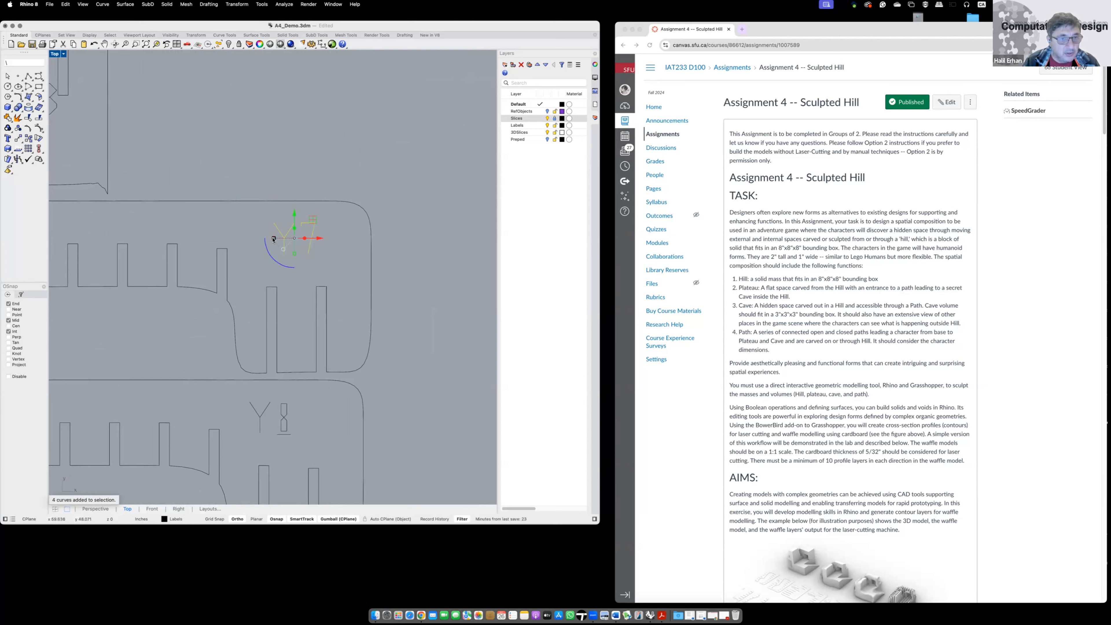
{"action": "left_click_drag", "start_coordinate": [295, 256], "coordinate": [294, 250]}
{"action": "left_click", "coordinate": [411, 263]}
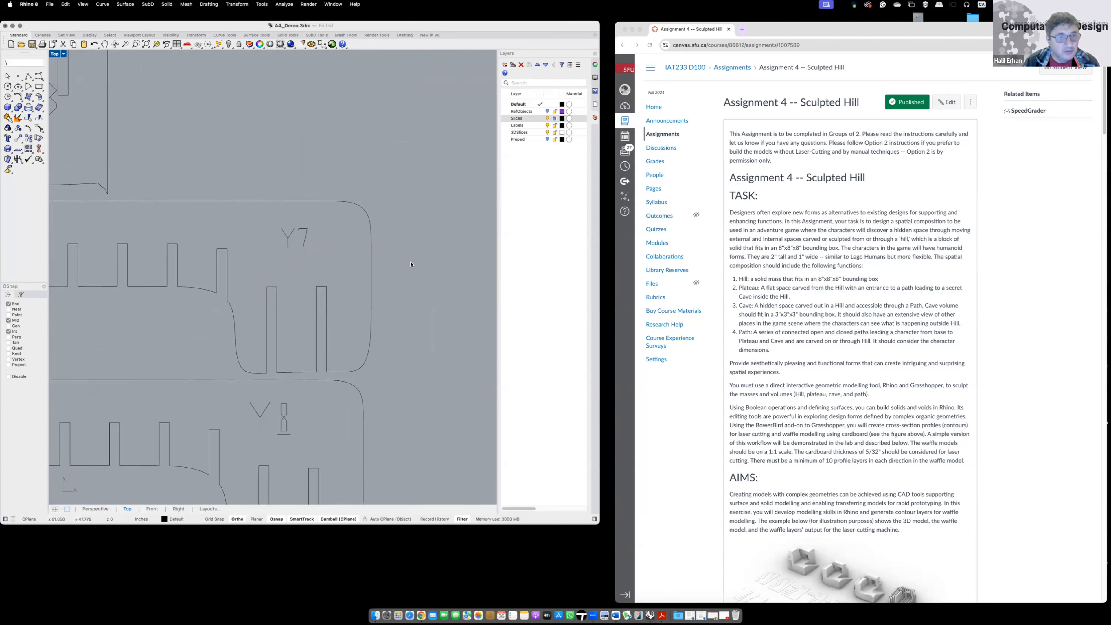
- Move the X1, X2 and X3 labels of the three small stacked slices together down below their slots
{"action": "scroll", "coordinate": [394, 305], "scroll_direction": "down", "scroll_amount": 8}
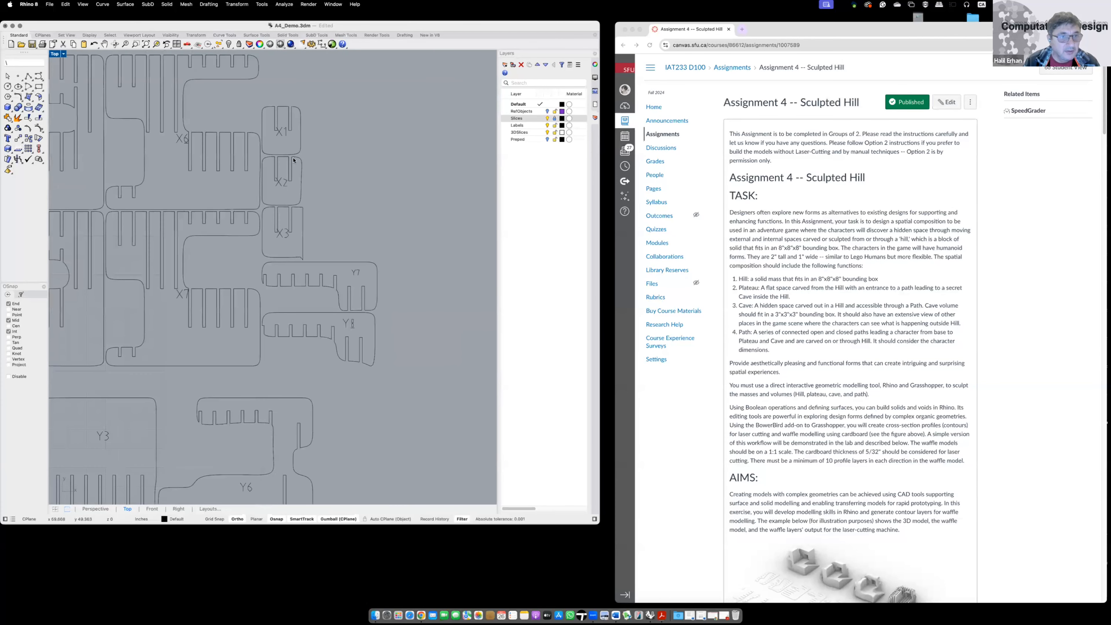
{"action": "left_click_drag", "start_coordinate": [370, 271], "coordinate": [367, 262]}
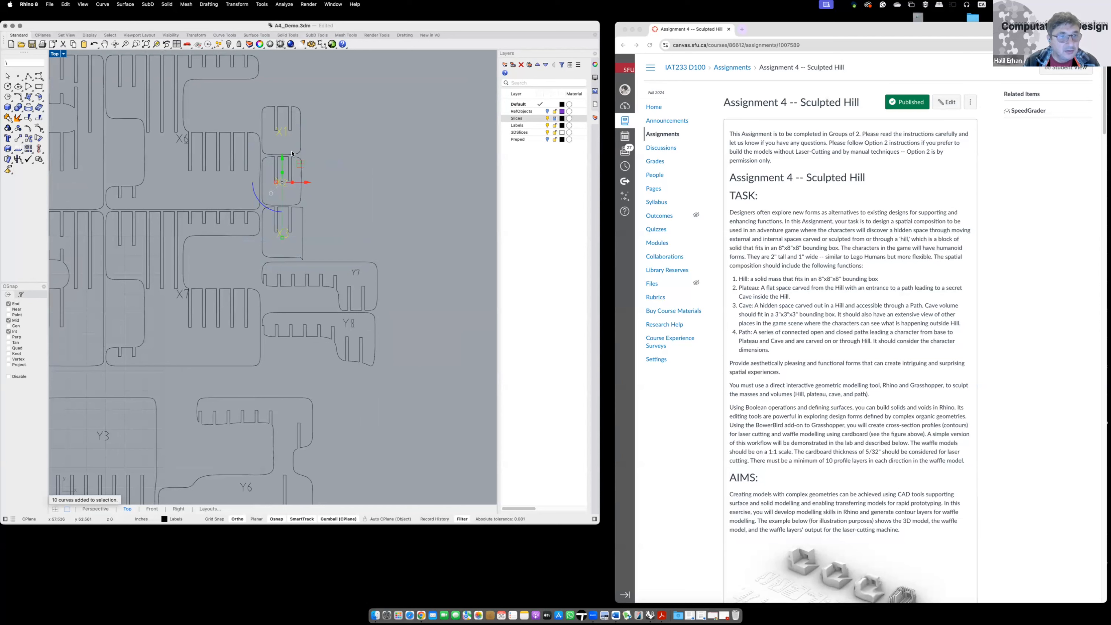
{"action": "left_click_drag", "start_coordinate": [299, 165], "coordinate": [299, 175]}
{"action": "key", "text": "Escape"}
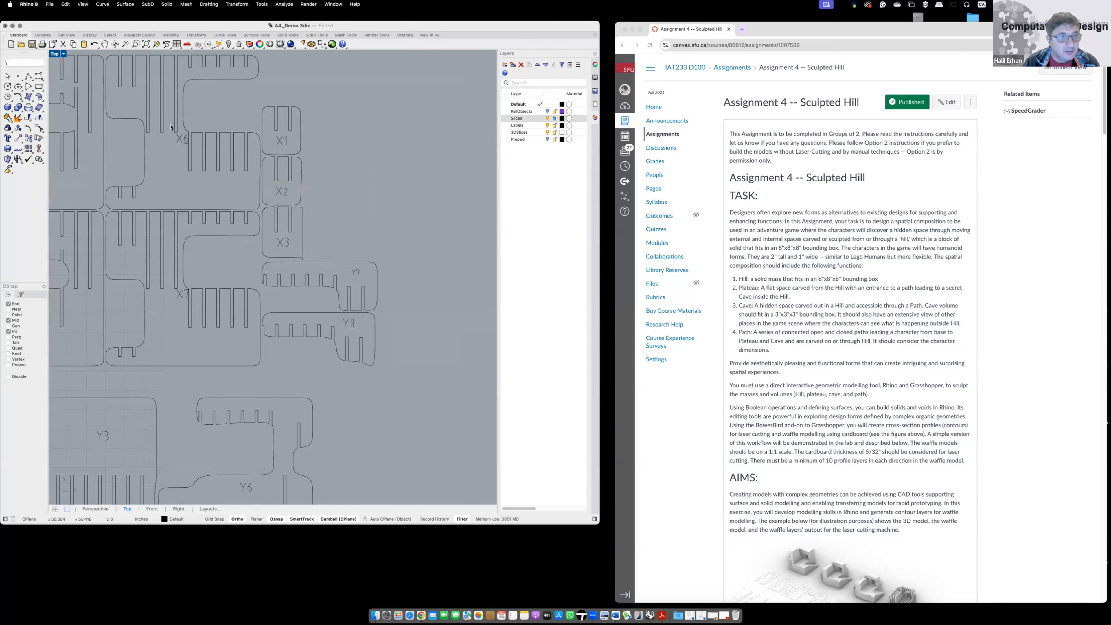
- Move the X6 and X7 labels on the top sheet down off the slots onto the solid area of their slices
{"action": "left_click_drag", "start_coordinate": [171, 128], "coordinate": [201, 159]}
{"action": "left_click_drag", "start_coordinate": [202, 118], "coordinate": [188, 143]}
{"action": "key", "text": "Escape"}
{"action": "left_click", "coordinate": [174, 165]}
{"action": "type", "text": "\\"}
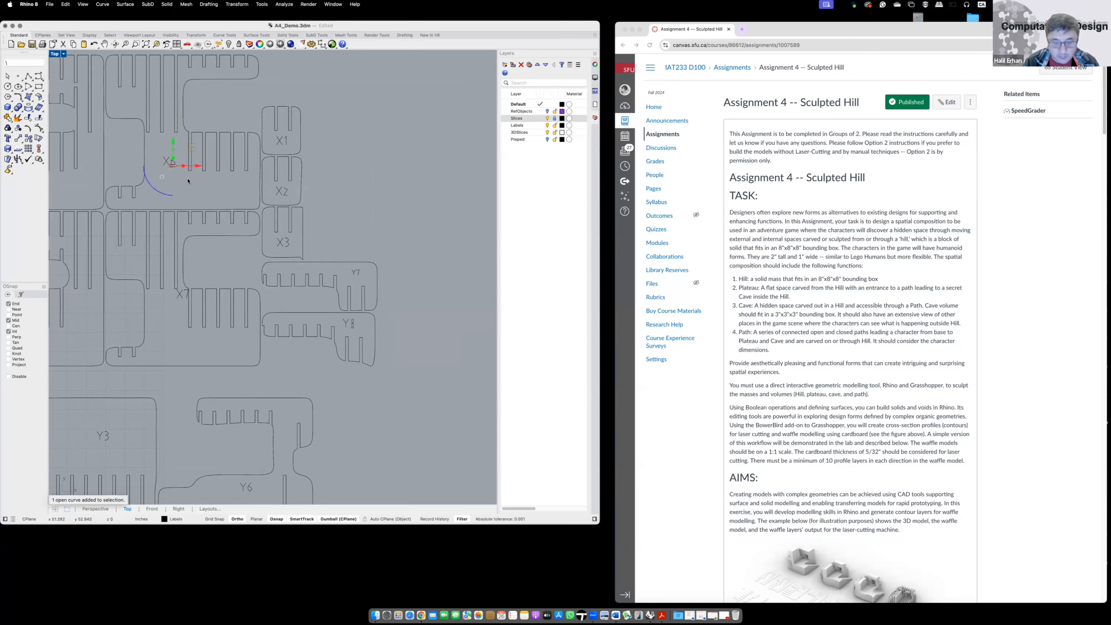
{"action": "key", "text": "Delete"}
{"action": "mouse_move", "coordinate": [189, 181]}
{"action": "right_mouse_down"}
{"action": "mouse_move", "coordinate": [424, 241]}
{"action": "mouse_move", "coordinate": [437, 266]}
{"action": "right_mouse_up"}
{"action": "left_click_drag", "start_coordinate": [259, 208], "coordinate": [326, 239]}
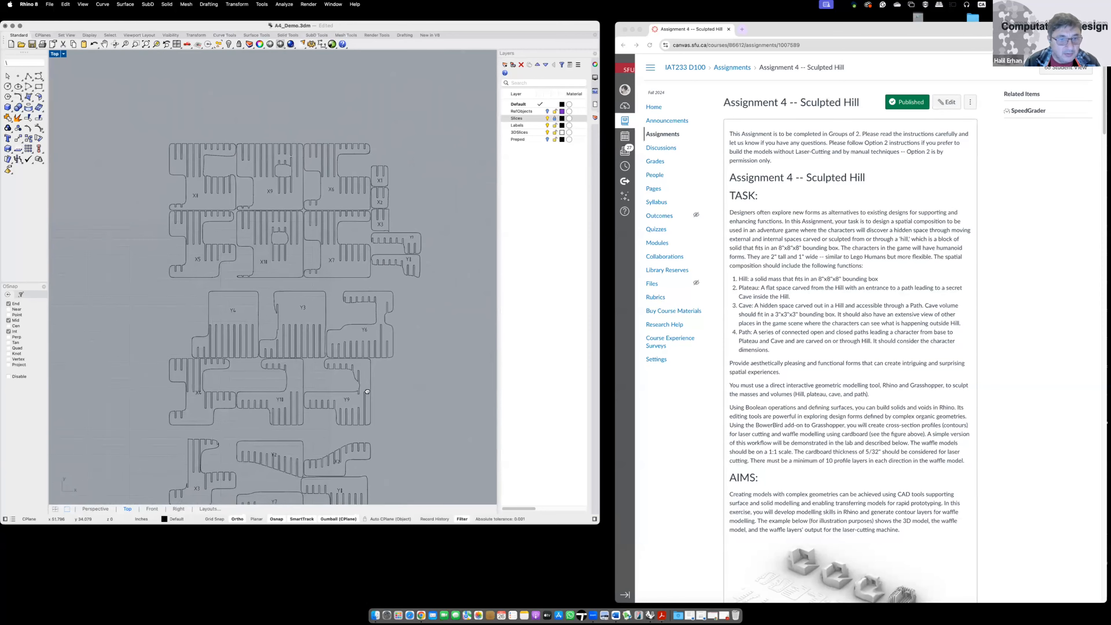
- Unlock the Slices layer and lock the Labels layer so the slice with the thin sliver on the bottom sheet can be edited
{"action": "right_click_drag", "start_coordinate": [332, 483], "coordinate": [355, 361]}
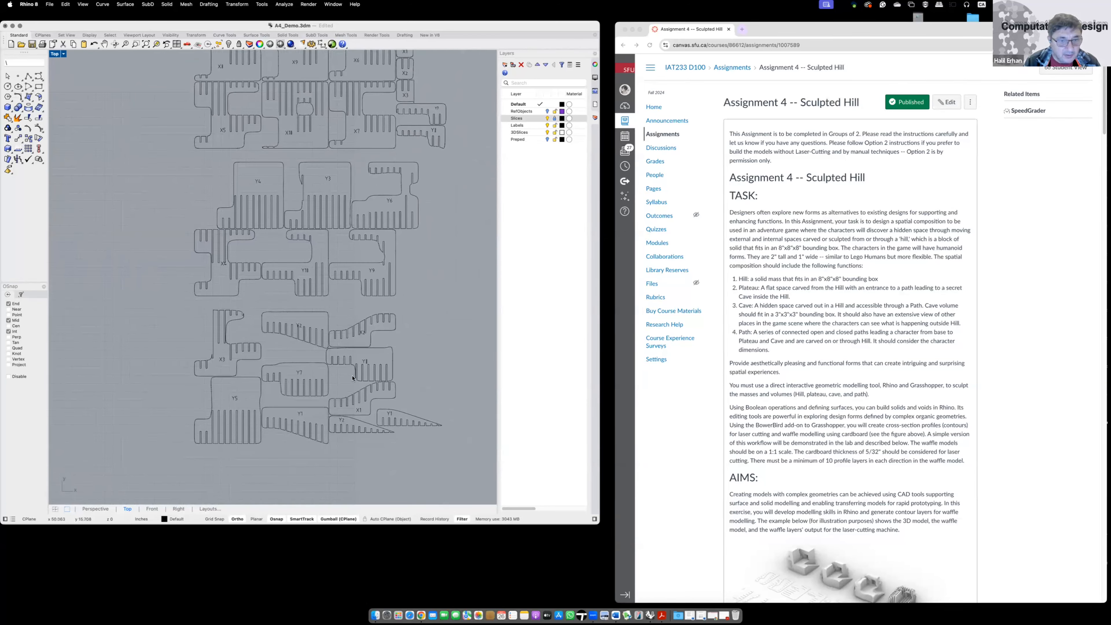
{"action": "scroll", "coordinate": [353, 377], "scroll_direction": "up", "scroll_amount": 10}
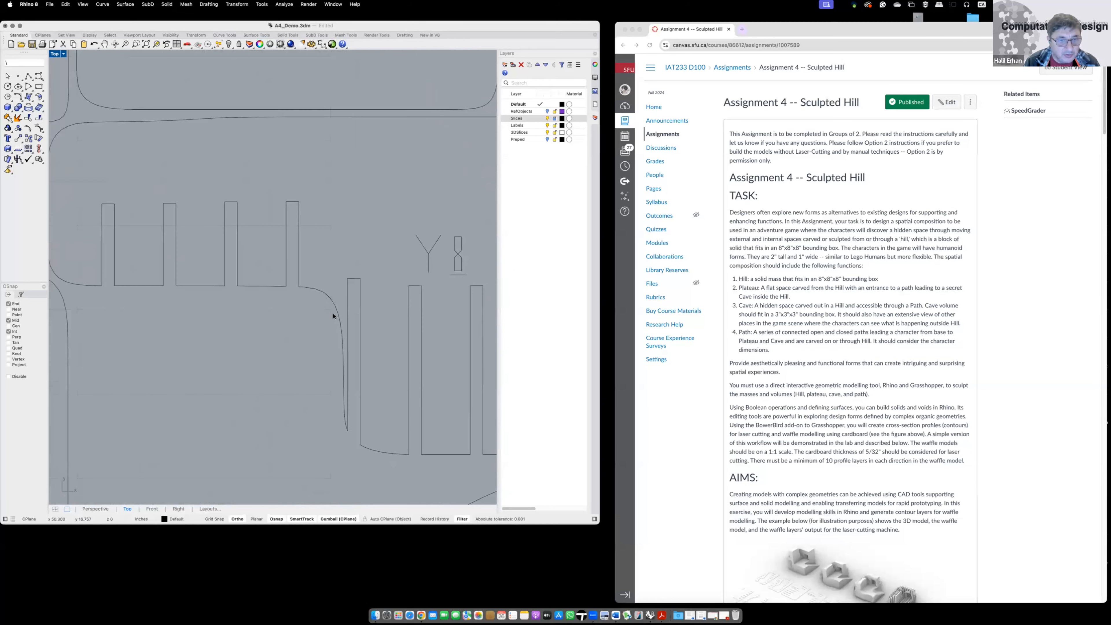
{"action": "scroll", "coordinate": [409, 326], "scroll_direction": "down", "scroll_amount": 5}
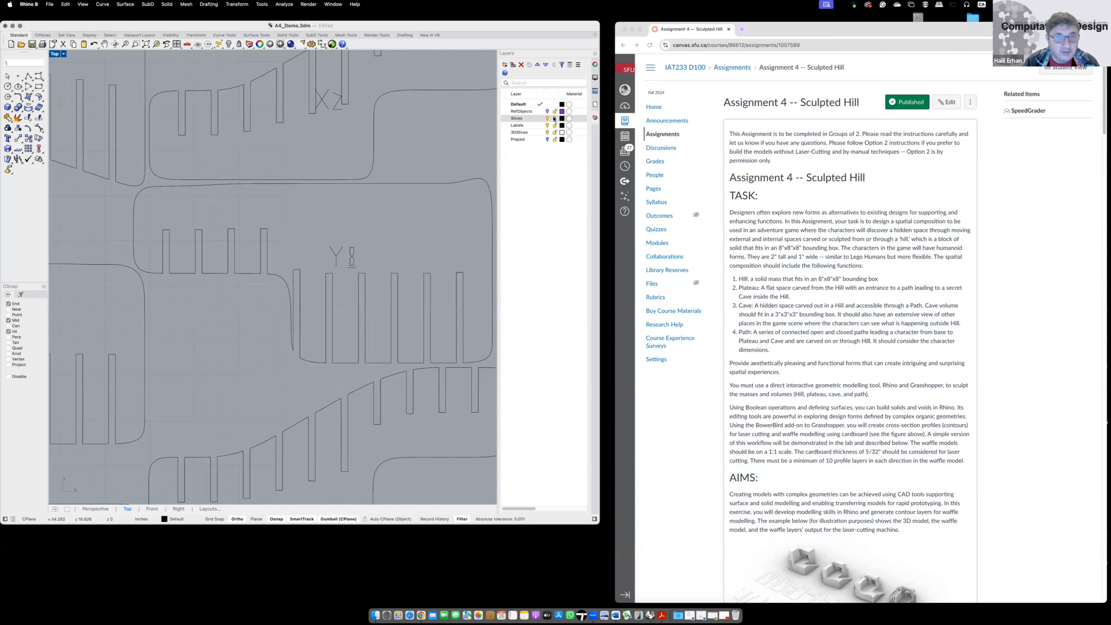
{"action": "left_click", "coordinate": [554, 118]}
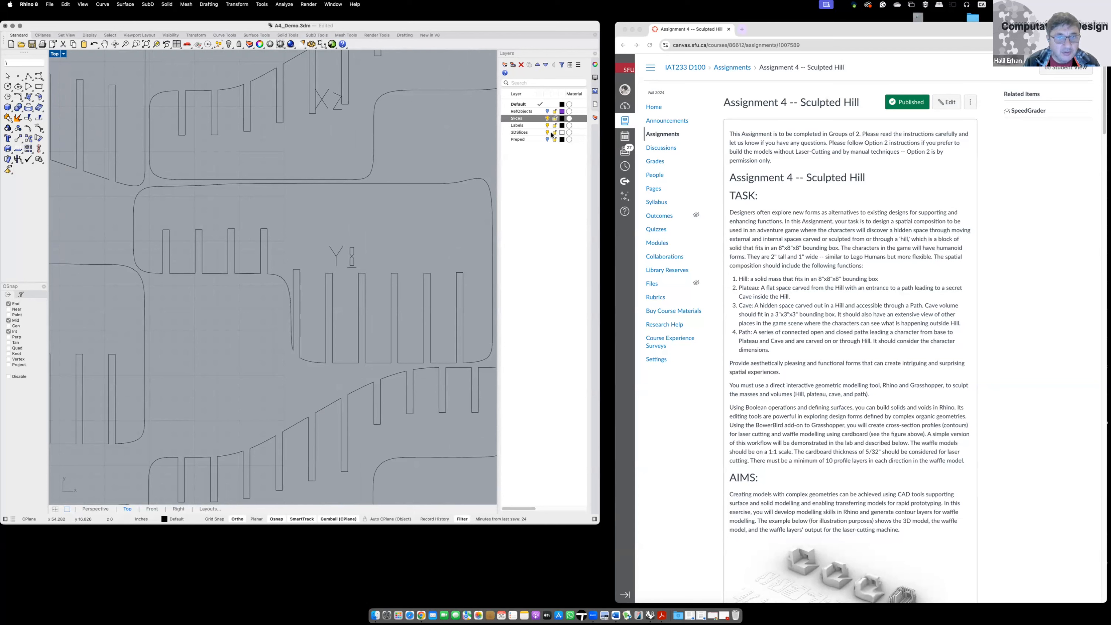
{"action": "left_click", "coordinate": [555, 126]}
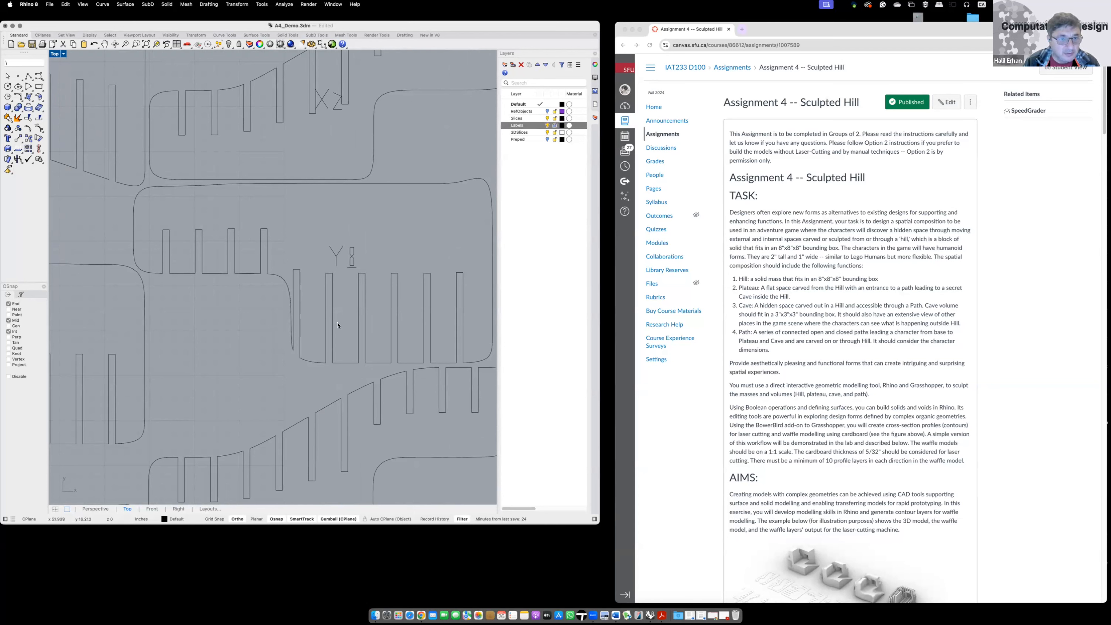
{"action": "left_click", "coordinate": [269, 319]}
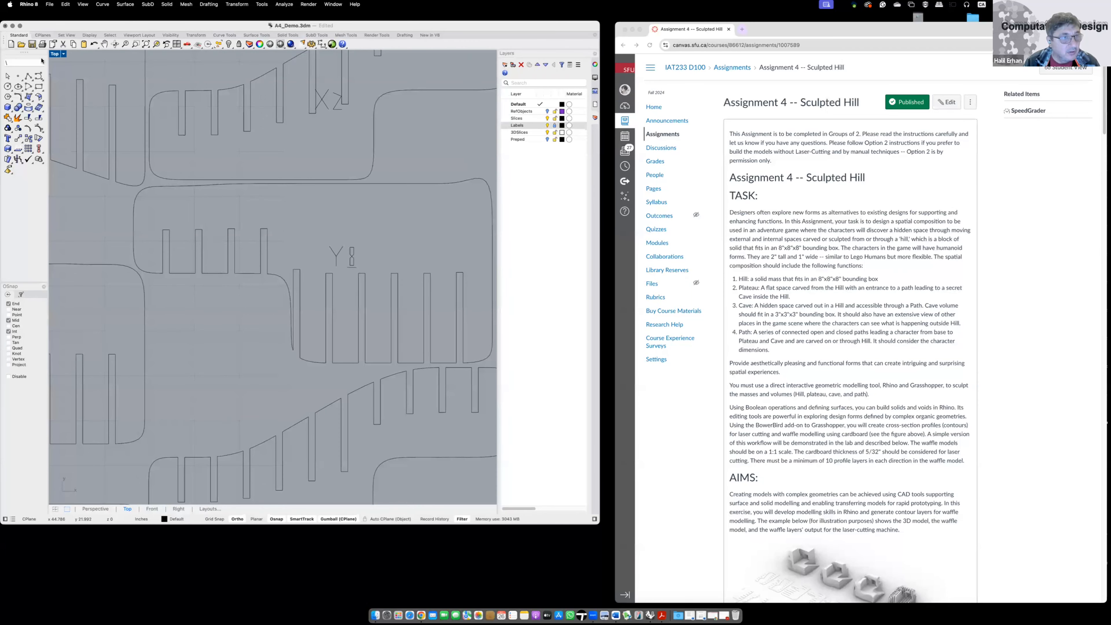
- Draw a horizontal line on the Y8 slice from the last short slot's lower corner to the side of the first long slot
{"action": "left_click", "coordinate": [28, 77]}
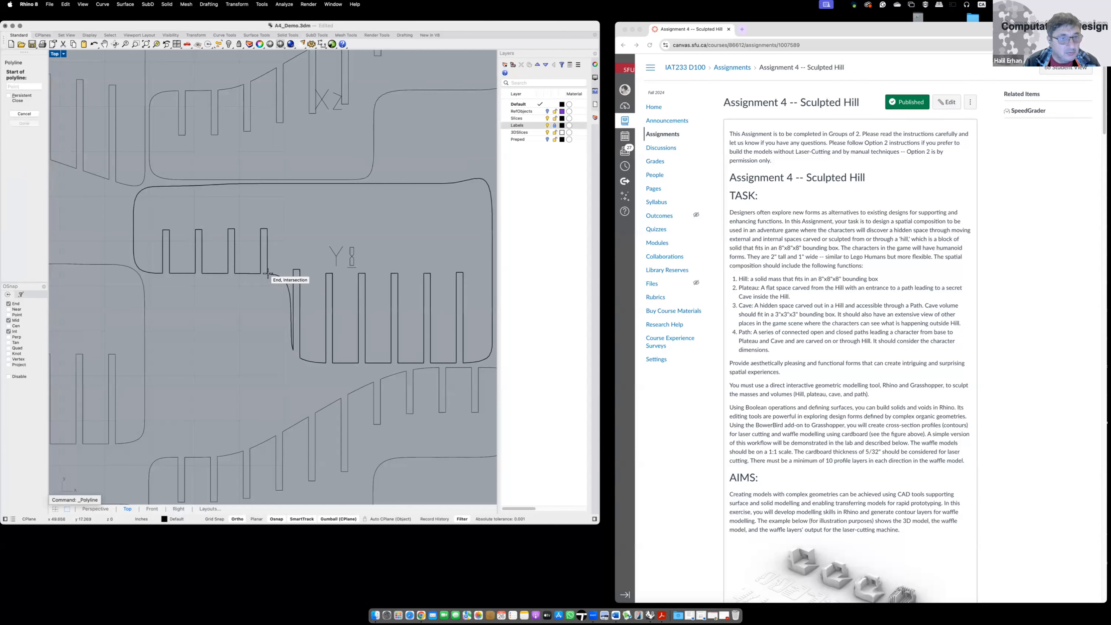
{"action": "scroll", "coordinate": [266, 274], "scroll_direction": "up", "scroll_amount": 5}
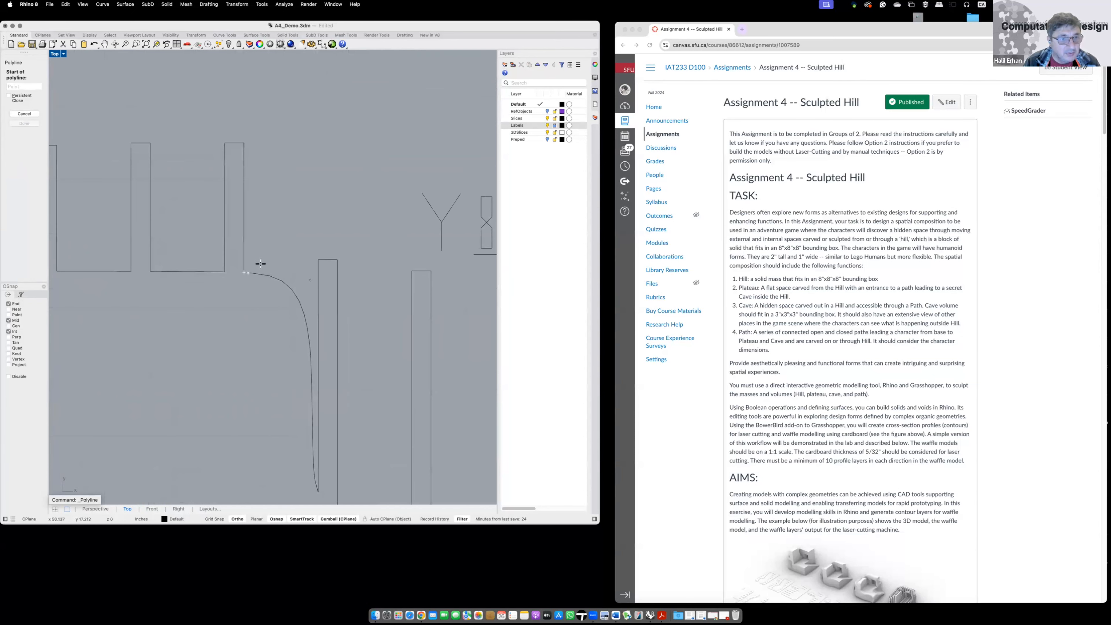
{"action": "left_click", "coordinate": [246, 273]}
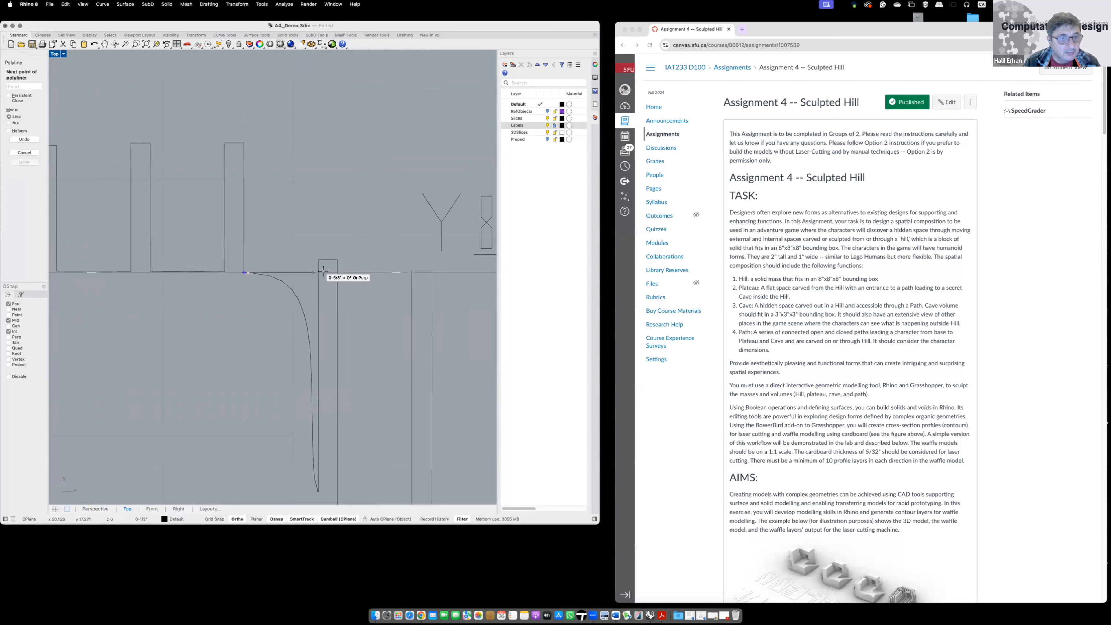
{"action": "left_click", "coordinate": [317, 274]}
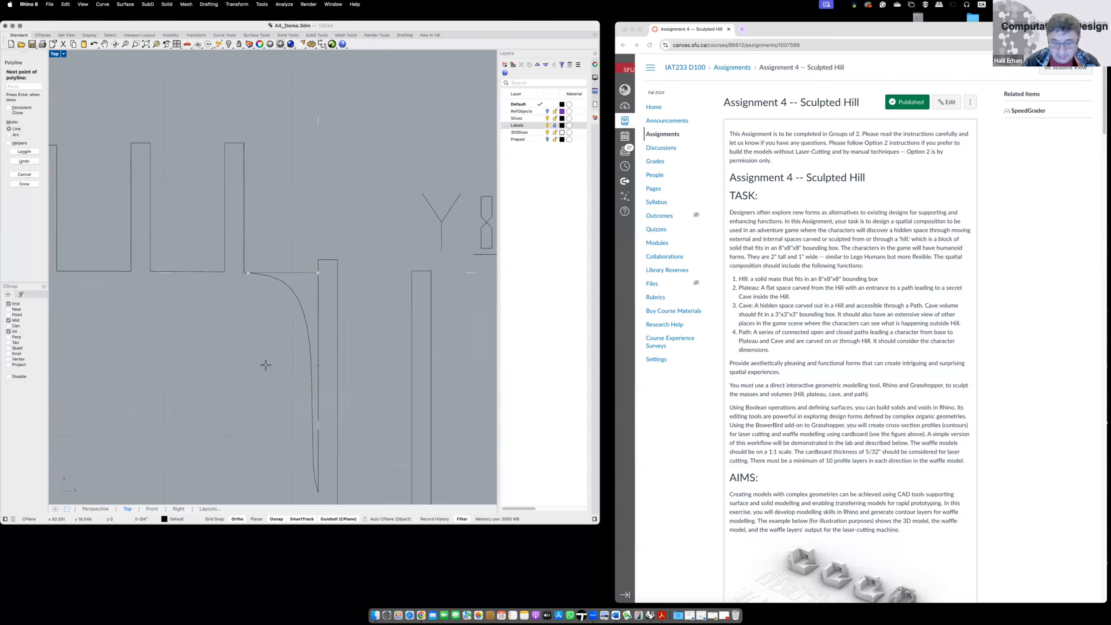
{"action": "key", "text": "Return"}
{"action": "scroll", "coordinate": [266, 357], "scroll_direction": "down", "scroll_amount": 2}
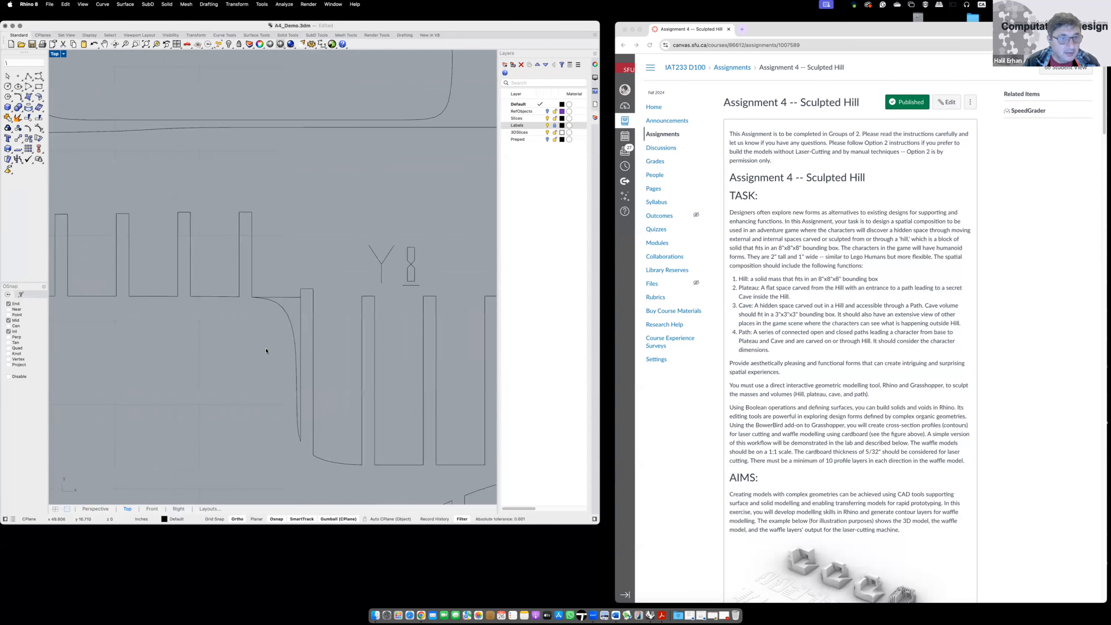
- Trim away the thin curved sliver below the new line on the Y8 slice, using that line as the cutting object
{"action": "left_click", "coordinate": [29, 117]}
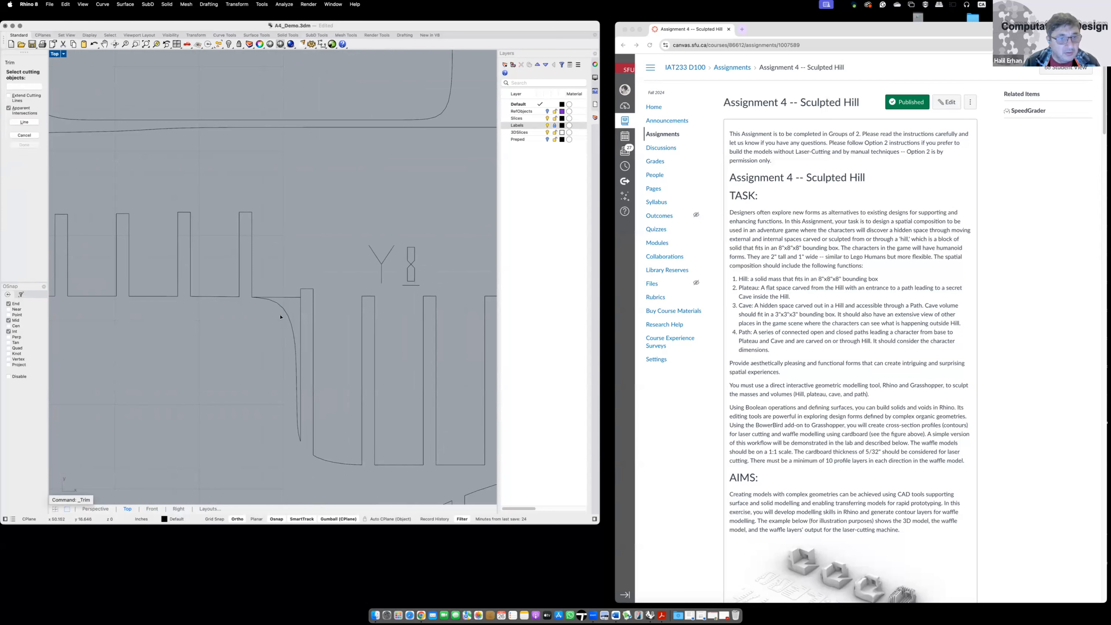
{"action": "left_click", "coordinate": [285, 298]}
{"action": "key", "text": "Return"}
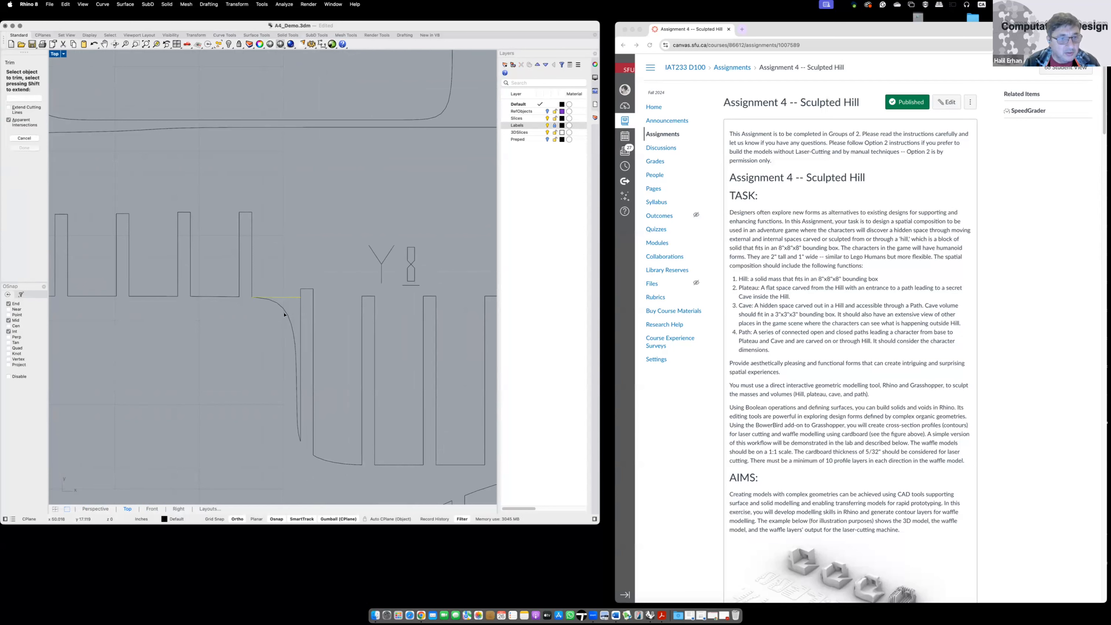
{"action": "left_click", "coordinate": [284, 314]}
{"action": "key", "text": "Return"}
{"action": "scroll", "coordinate": [275, 331], "scroll_direction": "down", "scroll_amount": 3}
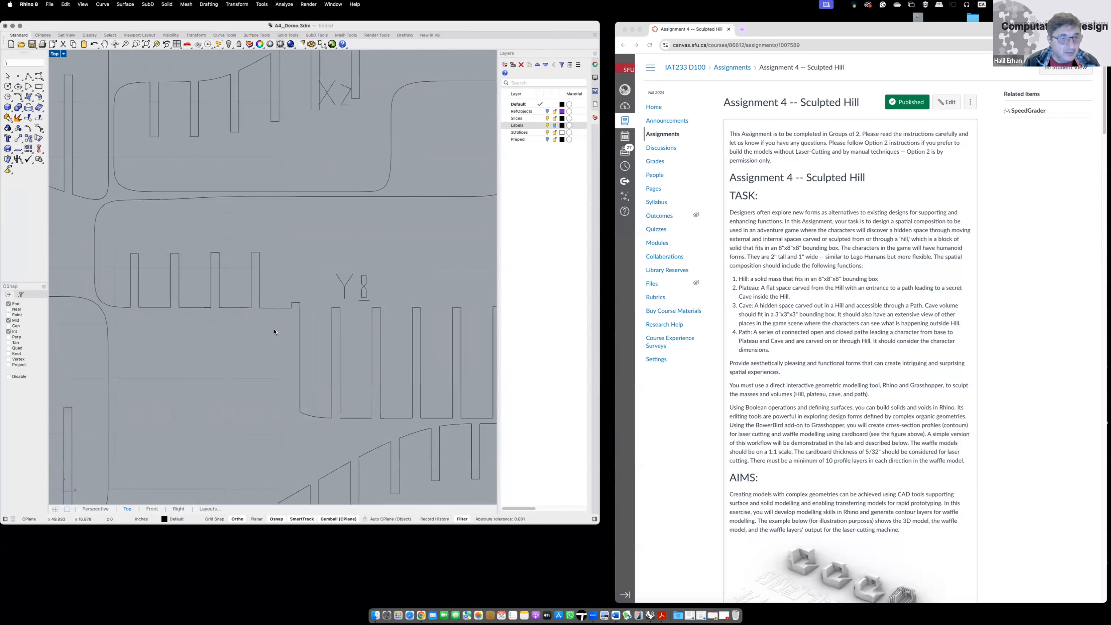
- Join the new line and the trimmed Y8 slice outline into one curve
{"action": "scroll", "coordinate": [274, 331], "scroll_direction": "down", "scroll_amount": 2}
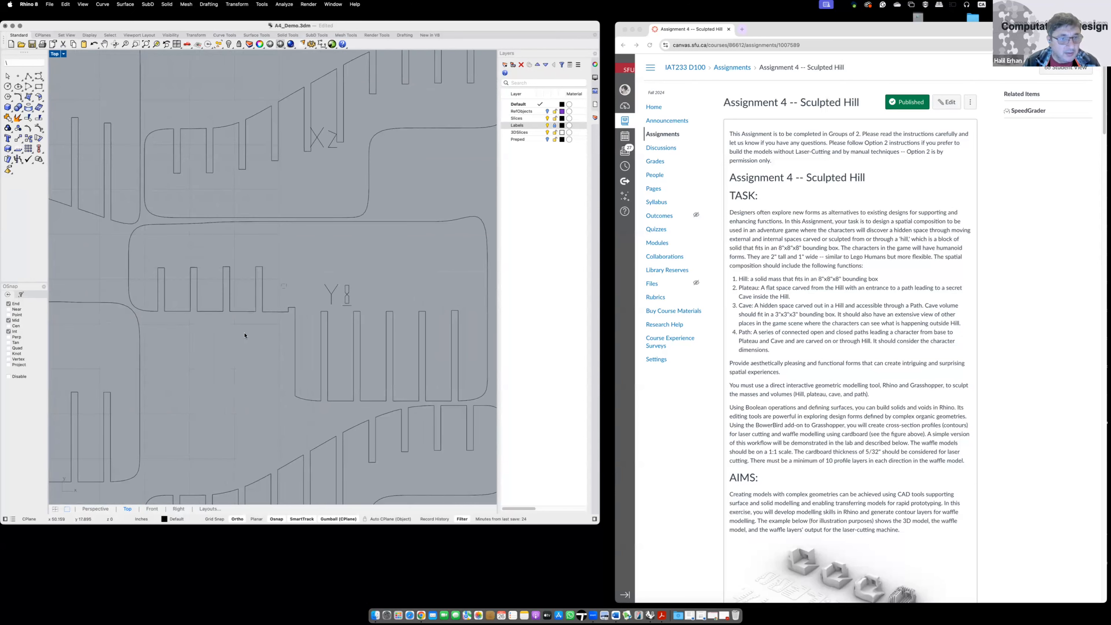
{"action": "left_click_drag", "start_coordinate": [287, 283], "coordinate": [197, 397]}
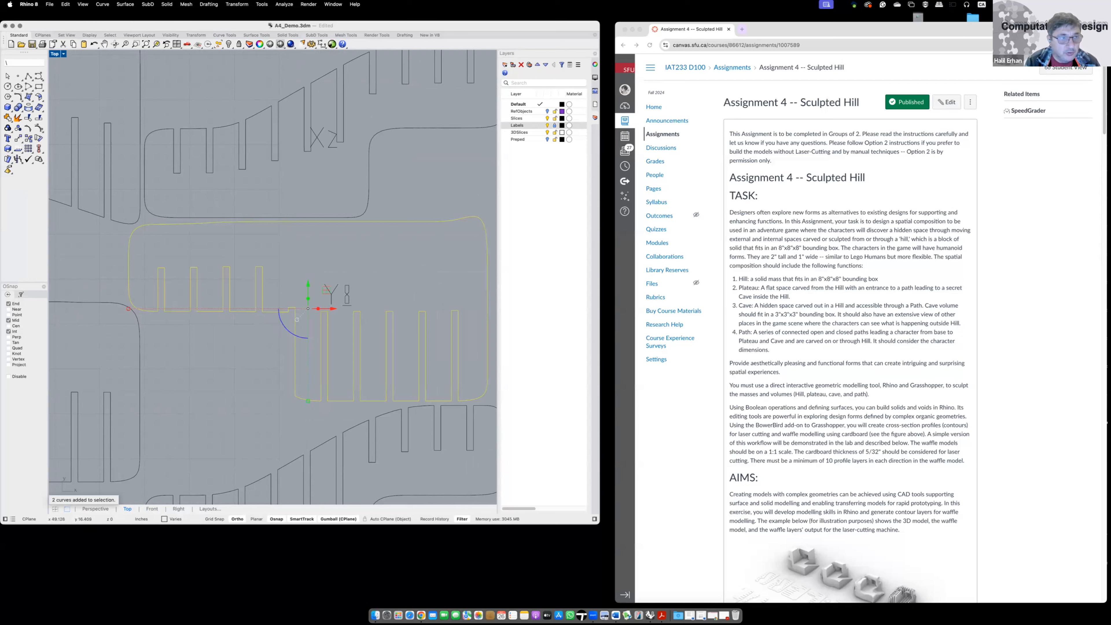
{"action": "type", "text": "join"}
{"action": "key", "text": "Return"}
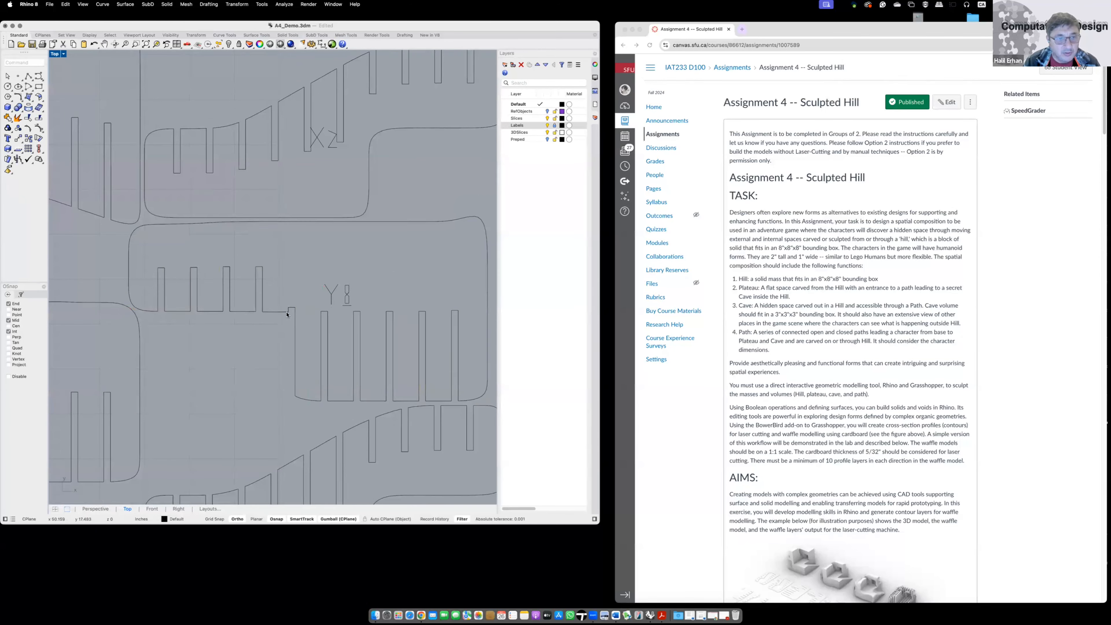
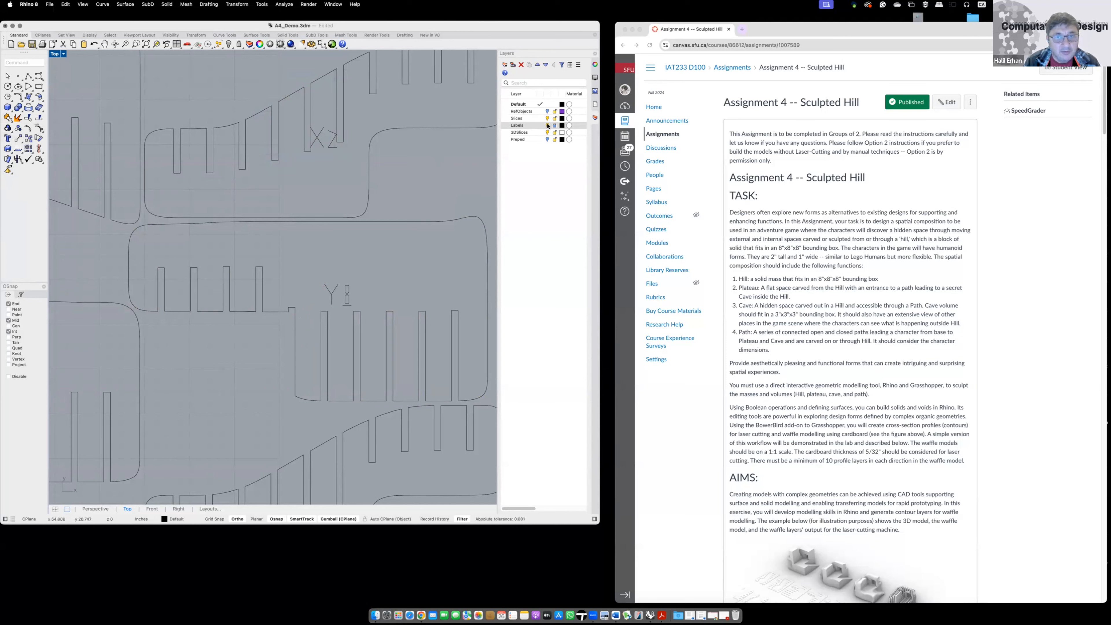
- Unlock the Labels layer and move the X2 label down from the slots onto the solid part of its slice
{"action": "left_click", "coordinate": [555, 126]}
{"action": "left_click", "coordinate": [326, 137]}
{"action": "left_click_drag", "start_coordinate": [326, 138], "coordinate": [311, 184]}
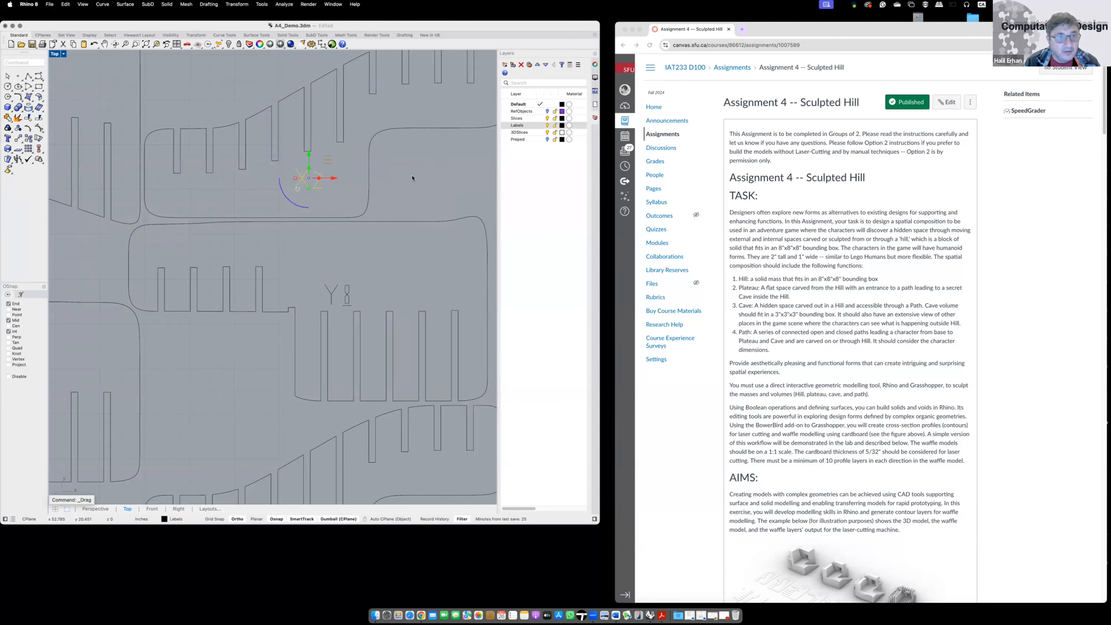
{"action": "key", "text": "Escape"}
- Move the label of the tapered slice beside the X2 slice up above its slots, onto solid material
{"action": "scroll", "coordinate": [412, 178], "scroll_direction": "down", "scroll_amount": 5}
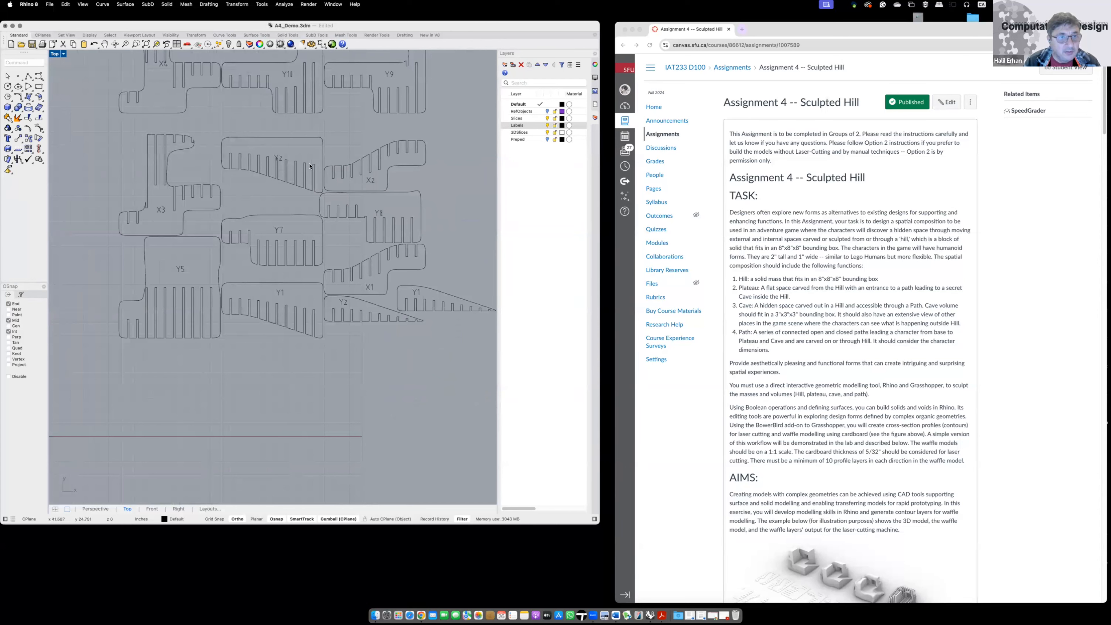
{"action": "left_click_drag", "start_coordinate": [296, 137], "coordinate": [298, 125]}
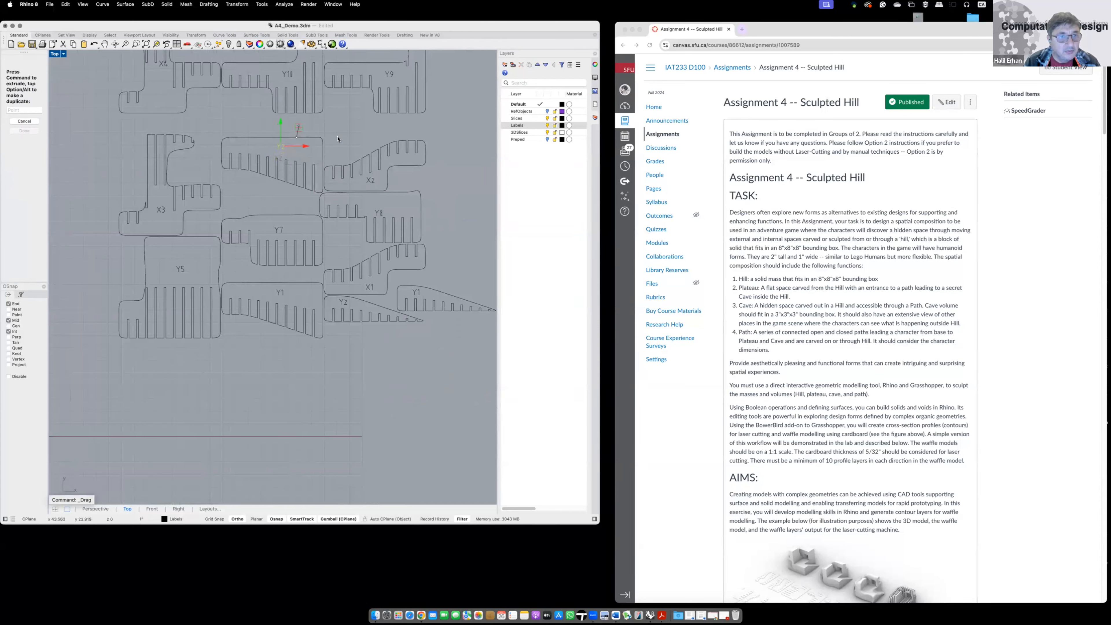
{"action": "scroll", "coordinate": [343, 149], "scroll_direction": "down", "scroll_amount": 5}
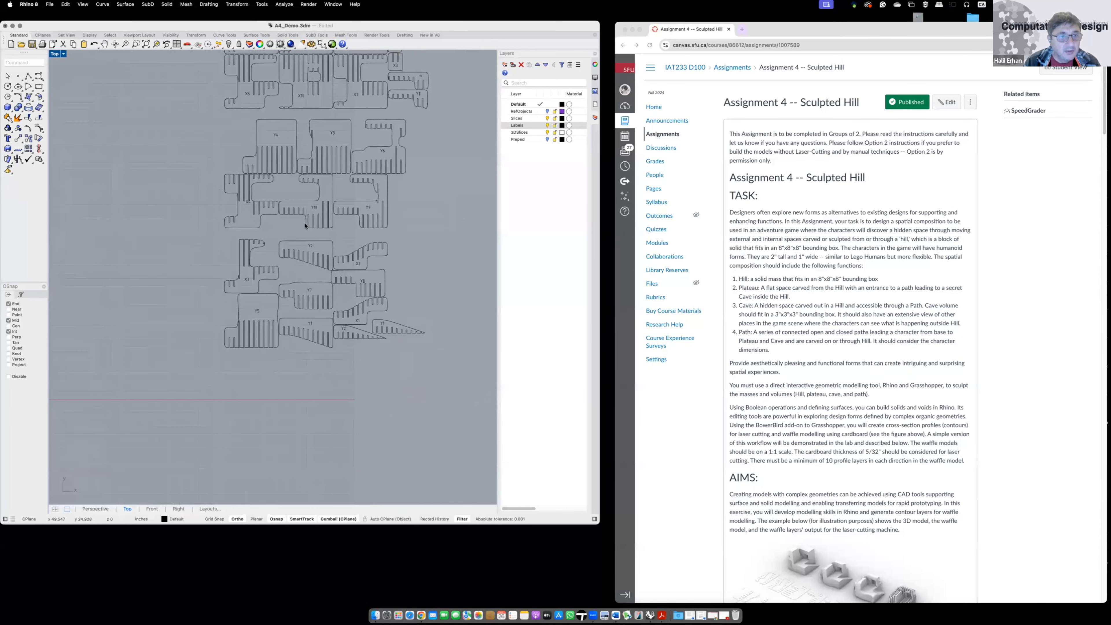
{"action": "scroll", "coordinate": [333, 206], "scroll_direction": "down", "scroll_amount": 2}
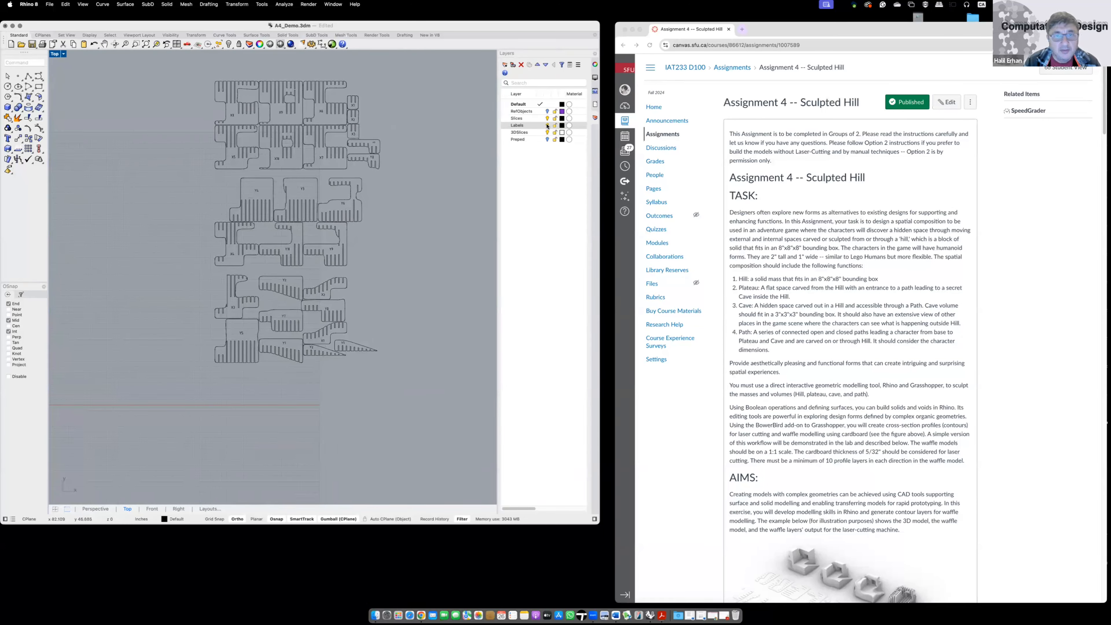
- Lock the Labels and Slices layers and look over the three nested sheets
{"action": "left_click", "coordinate": [555, 125]}
{"action": "left_click", "coordinate": [555, 118]}
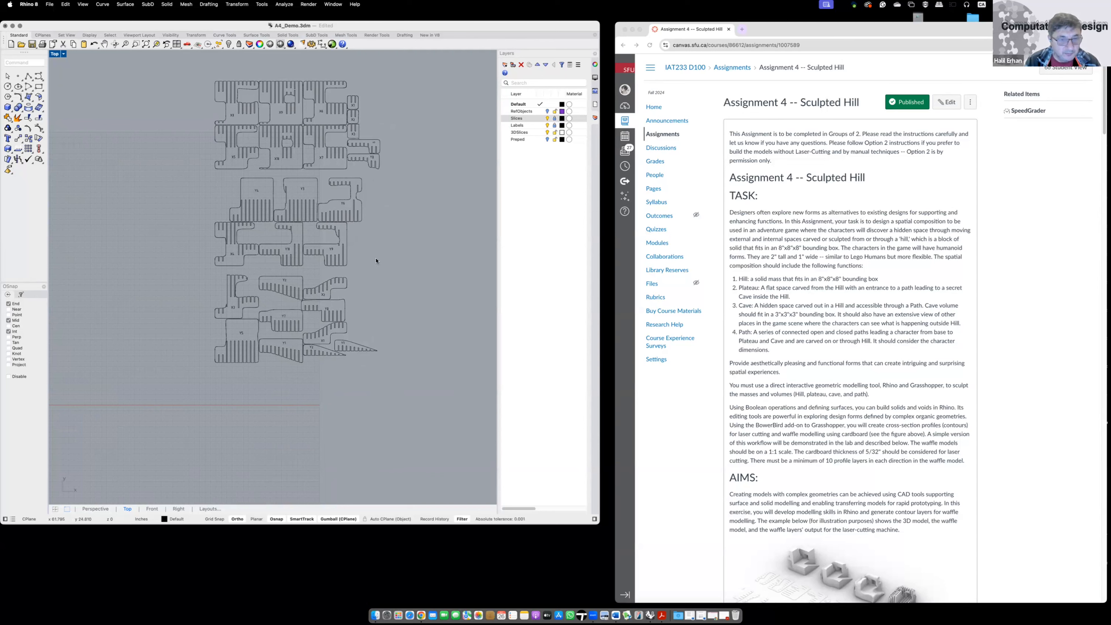
{"action": "scroll", "coordinate": [376, 276], "scroll_direction": "down", "scroll_amount": 2}
{"action": "scroll", "coordinate": [364, 288], "scroll_direction": "up", "scroll_amount": 3}
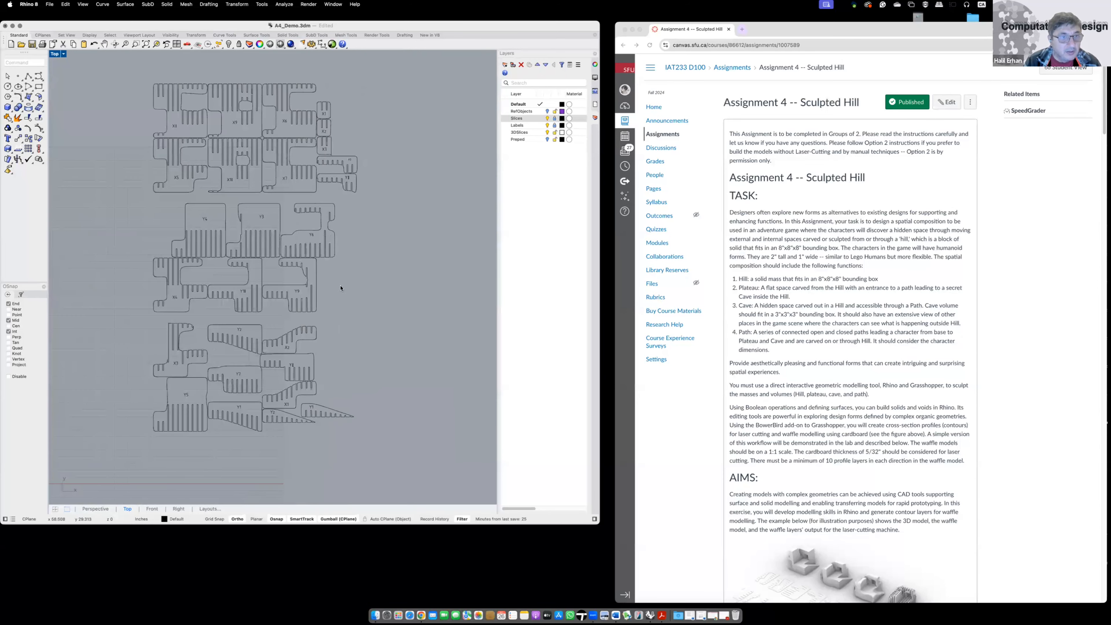
{"action": "scroll", "coordinate": [387, 285], "scroll_direction": "left", "scroll_amount": 3}
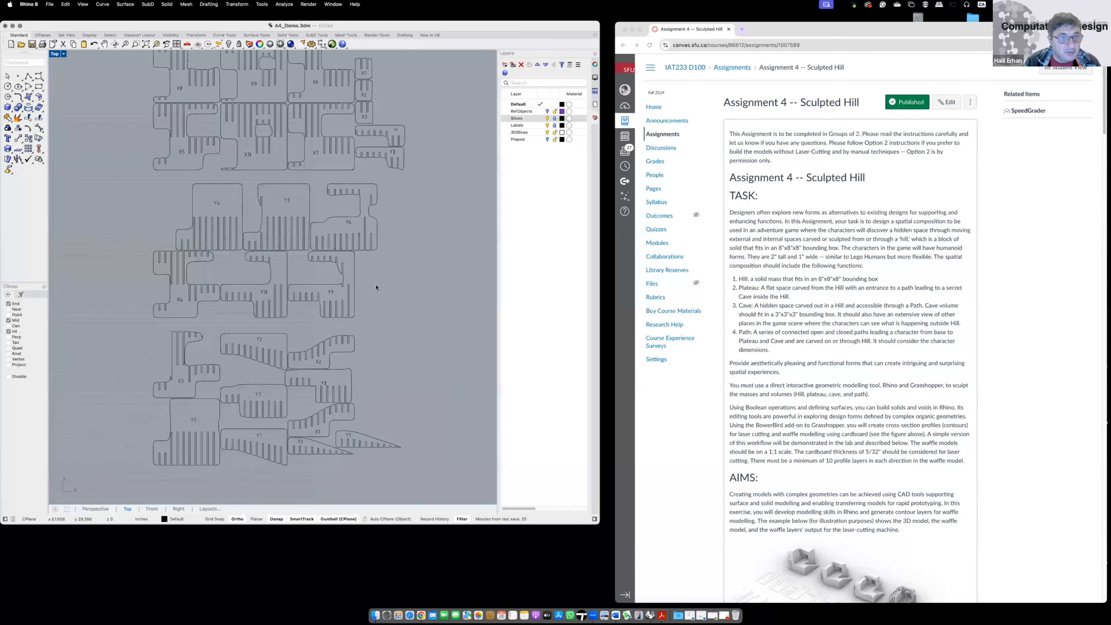
{"action": "scroll", "coordinate": [373, 290], "scroll_direction": "right", "scroll_amount": 2}
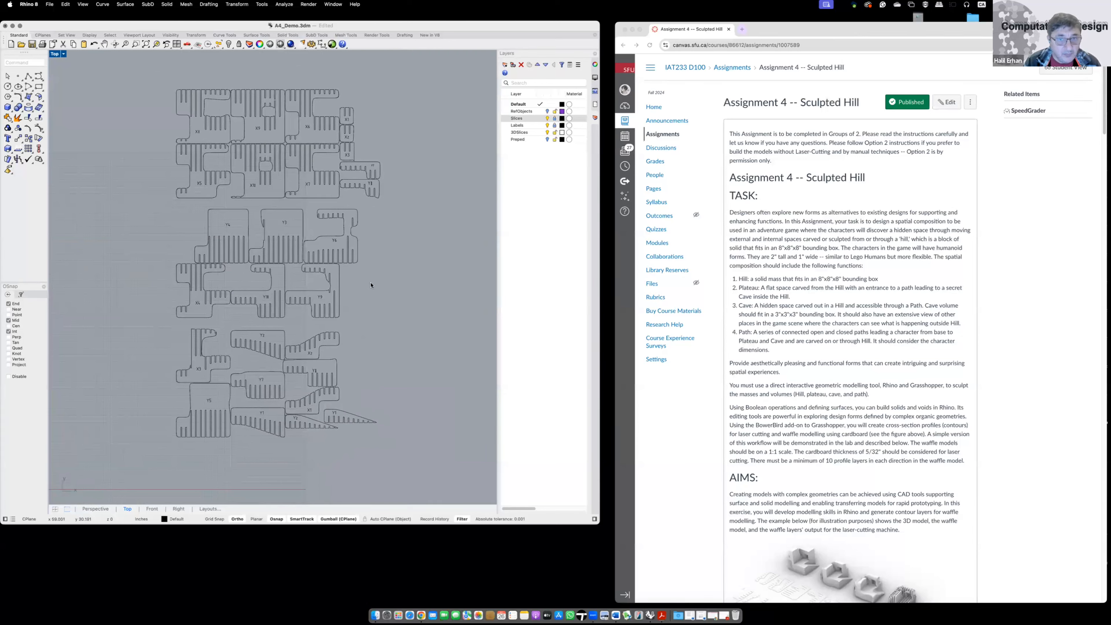
- Create a landscape layout page named Page 1, custom size 32 x 18 inches, with one Top detail
{"action": "left_click", "coordinate": [211, 509]}
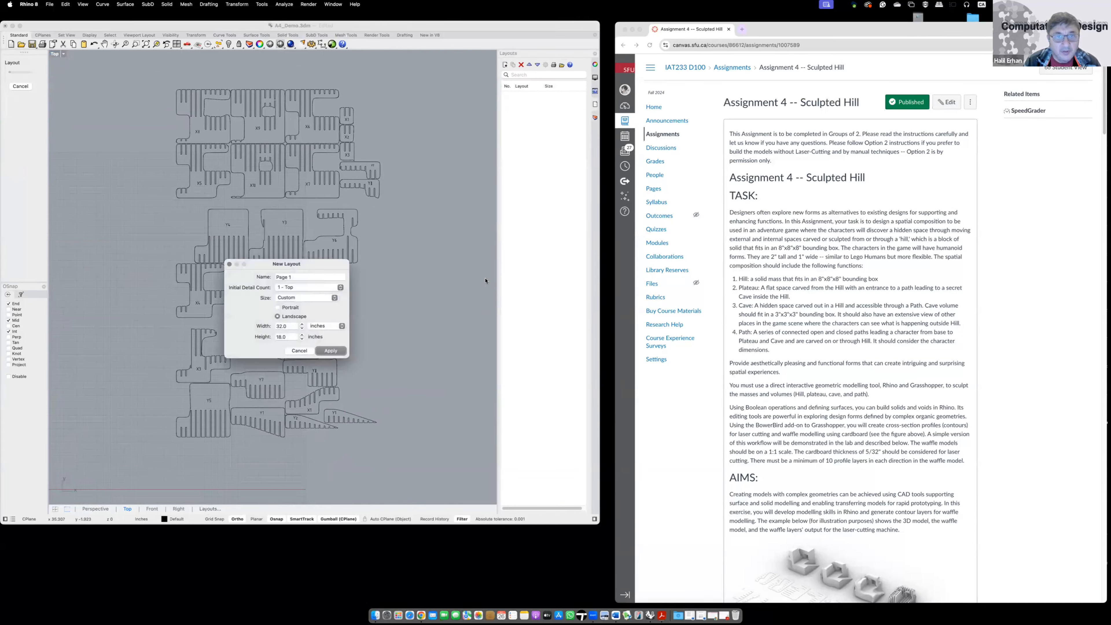
{"action": "left_click", "coordinate": [300, 351]}
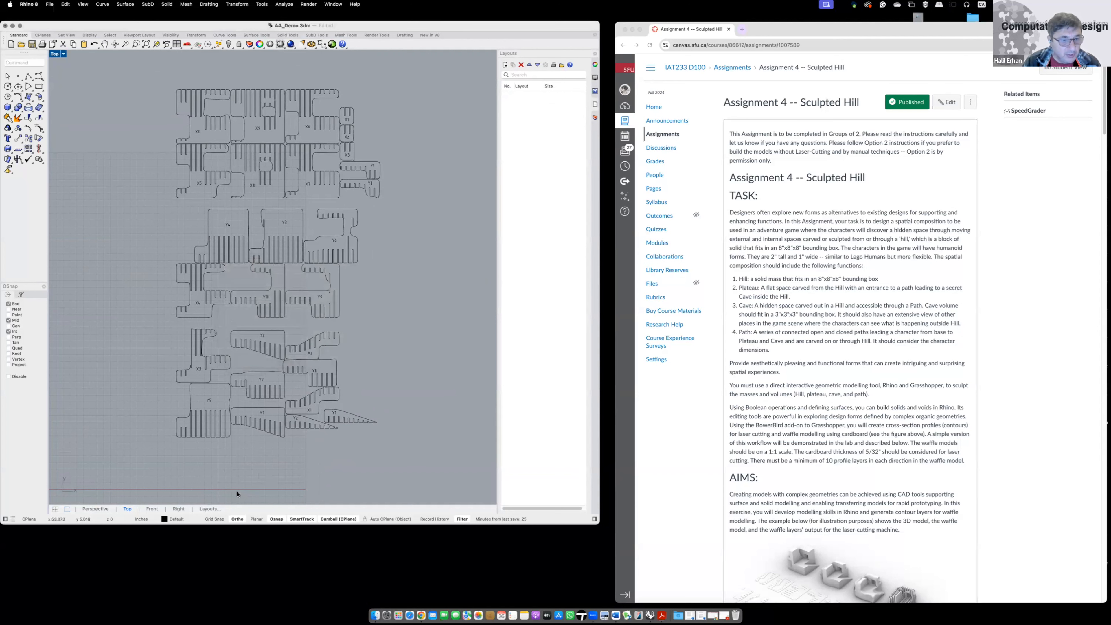
{"action": "left_click", "coordinate": [209, 509]}
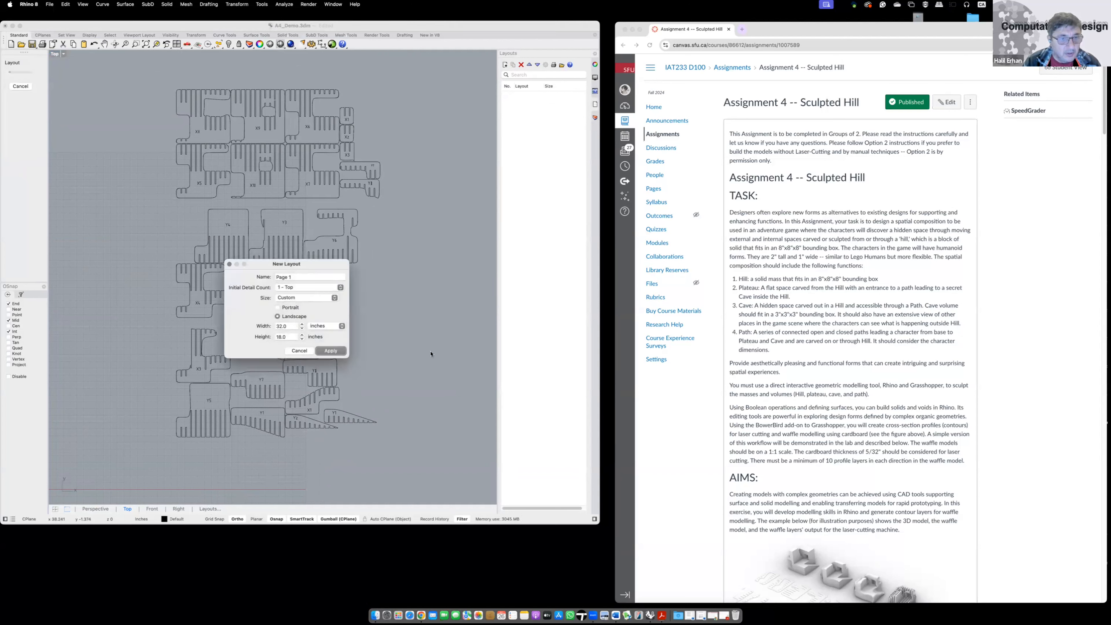
{"action": "left_click", "coordinate": [336, 298]}
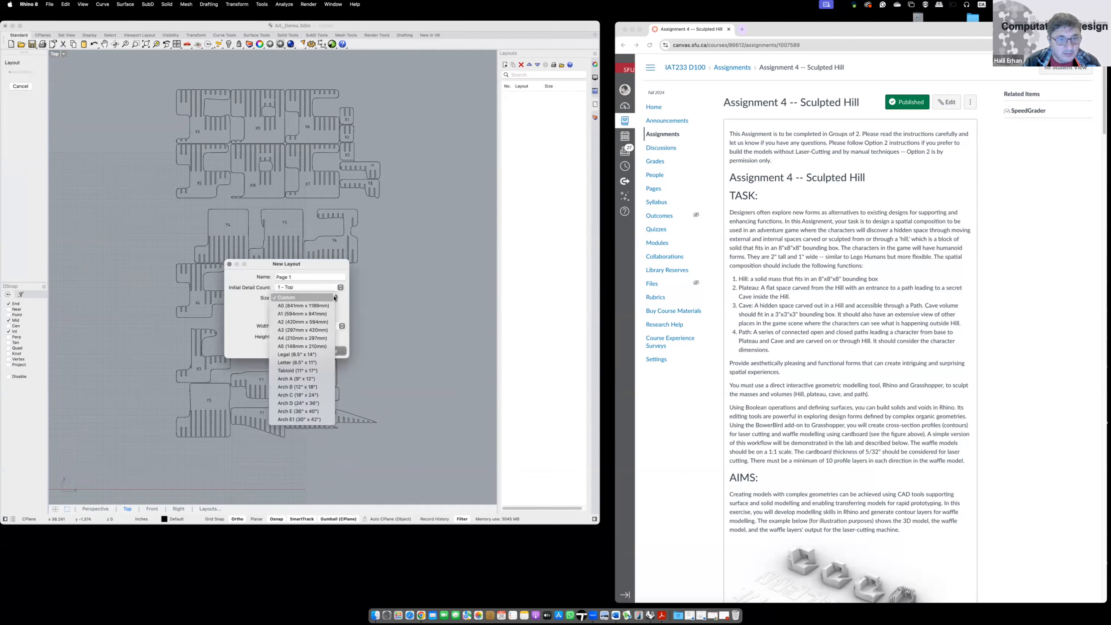
{"action": "left_click", "coordinate": [306, 298]}
{"action": "left_click", "coordinate": [290, 327]}
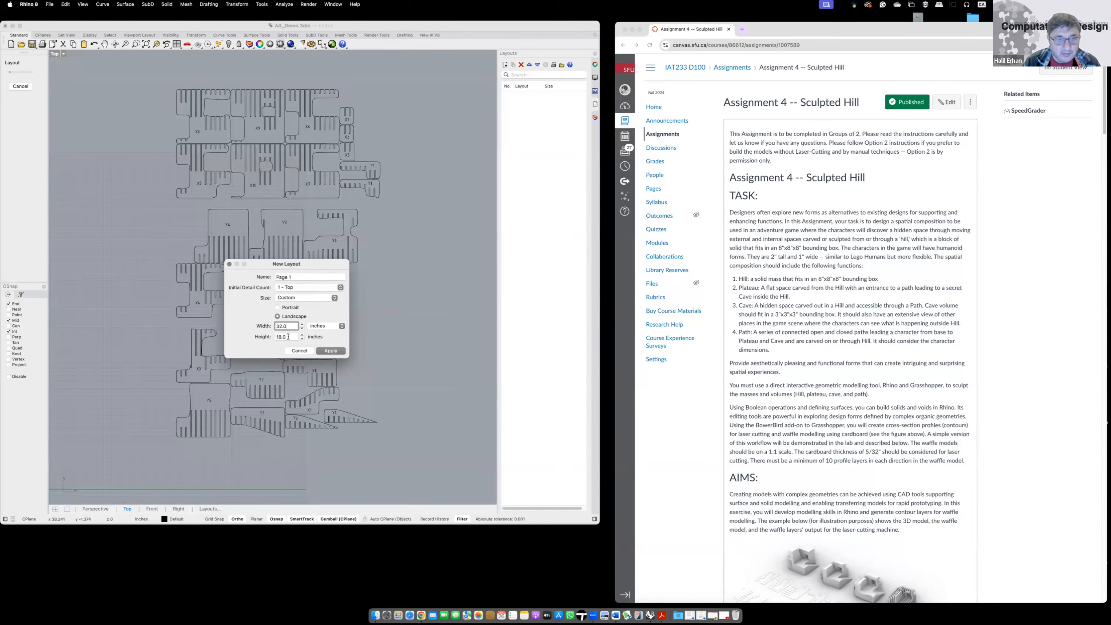
{"action": "left_click", "coordinate": [290, 336]}
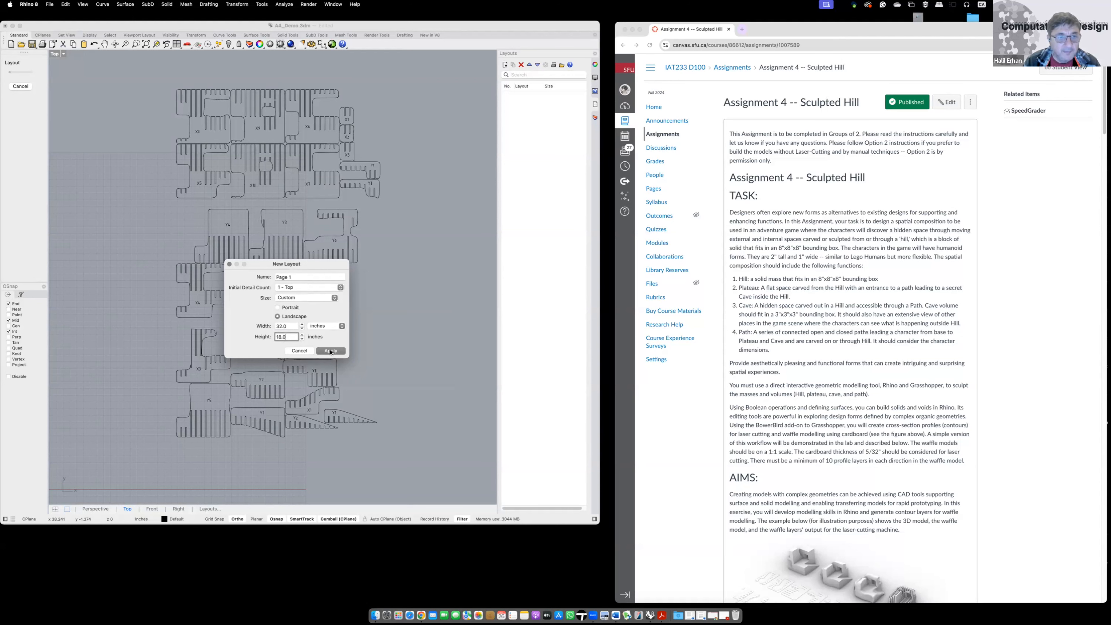
{"action": "left_click", "coordinate": [331, 351]}
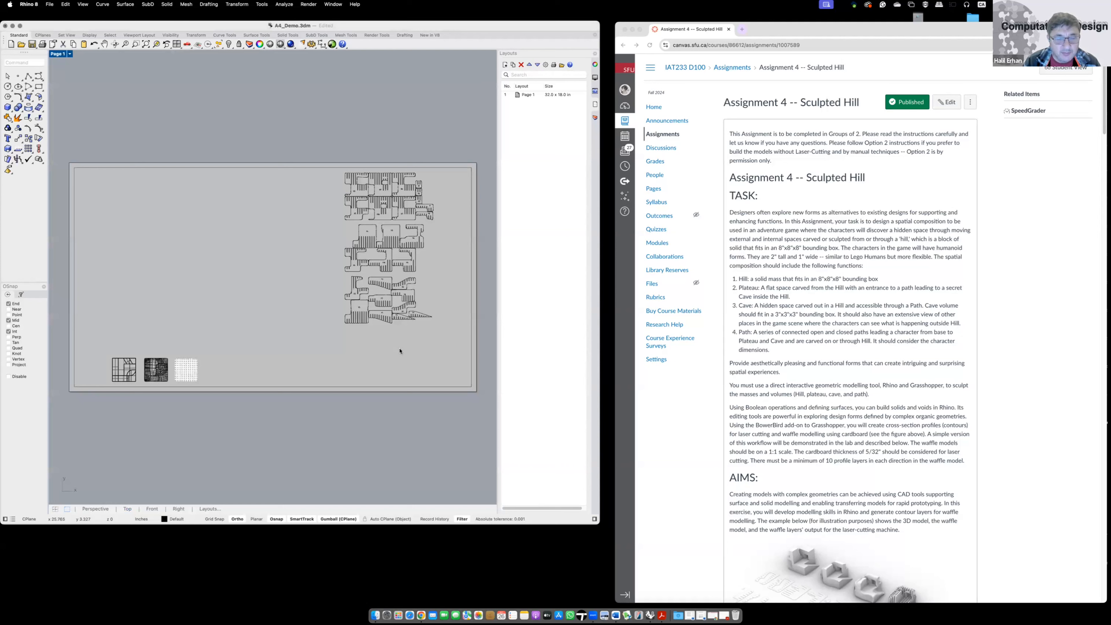
- Try zooming the slices in and out inside the Page 1 detail view, and return to the page
{"action": "left_click", "coordinate": [425, 389]}
{"action": "left_click", "coordinate": [374, 409]}
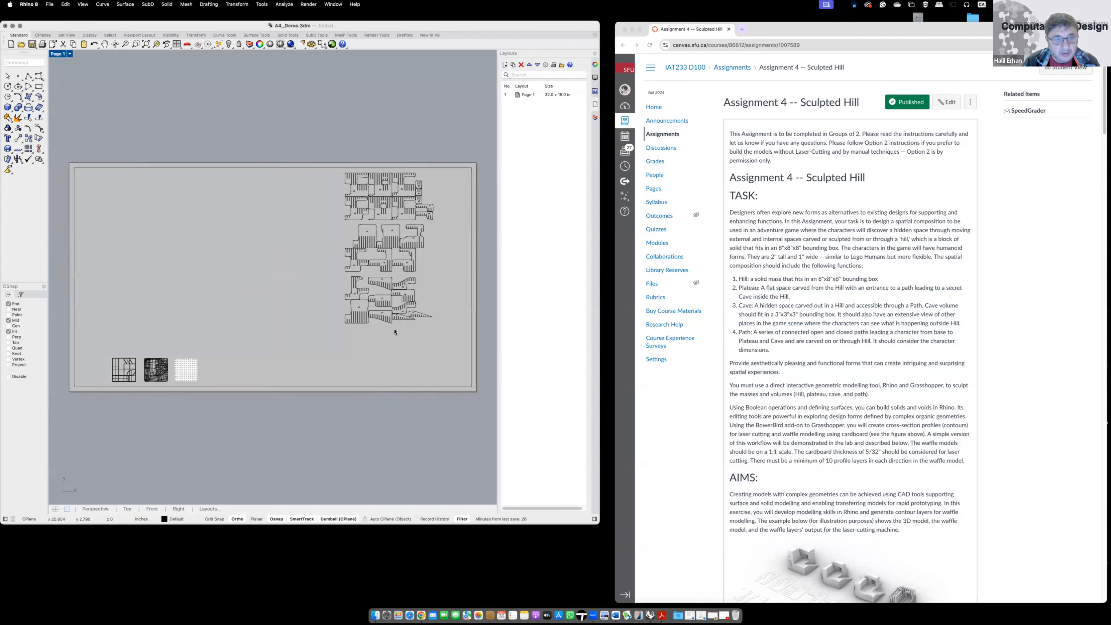
{"action": "double_click", "coordinate": [363, 341]}
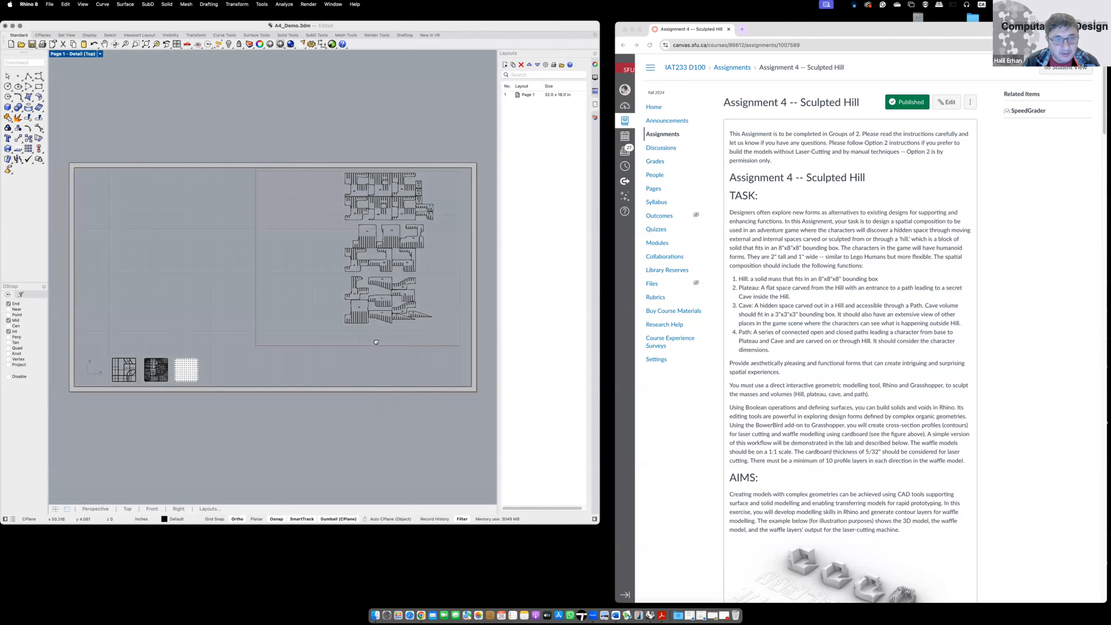
{"action": "scroll", "coordinate": [376, 342], "scroll_direction": "up", "scroll_amount": 10}
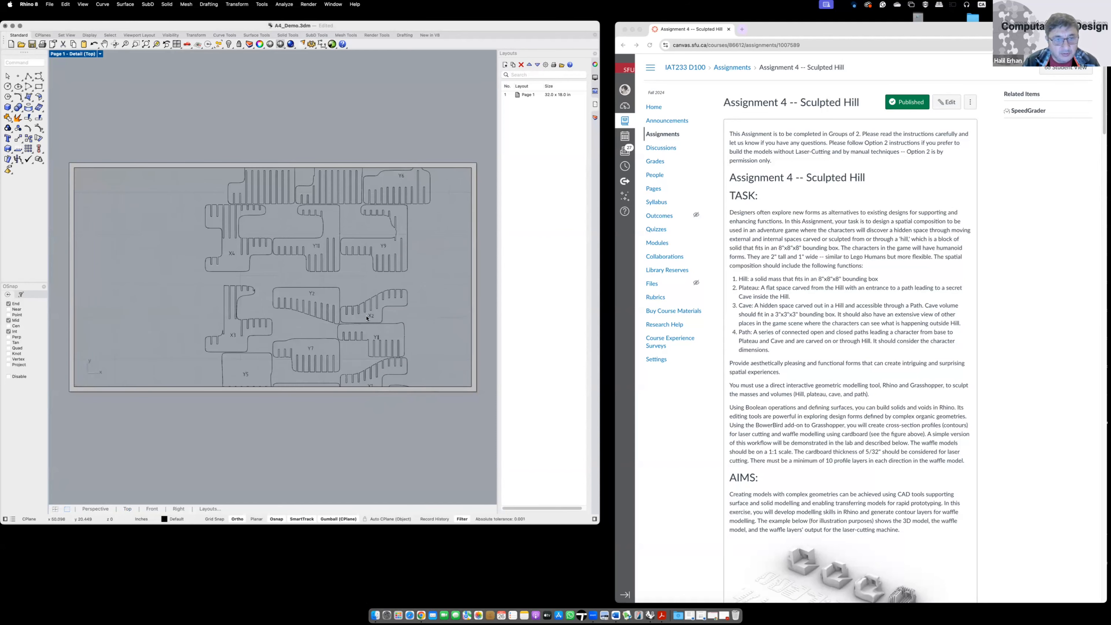
{"action": "scroll", "coordinate": [366, 318], "scroll_direction": "down", "scroll_amount": 8}
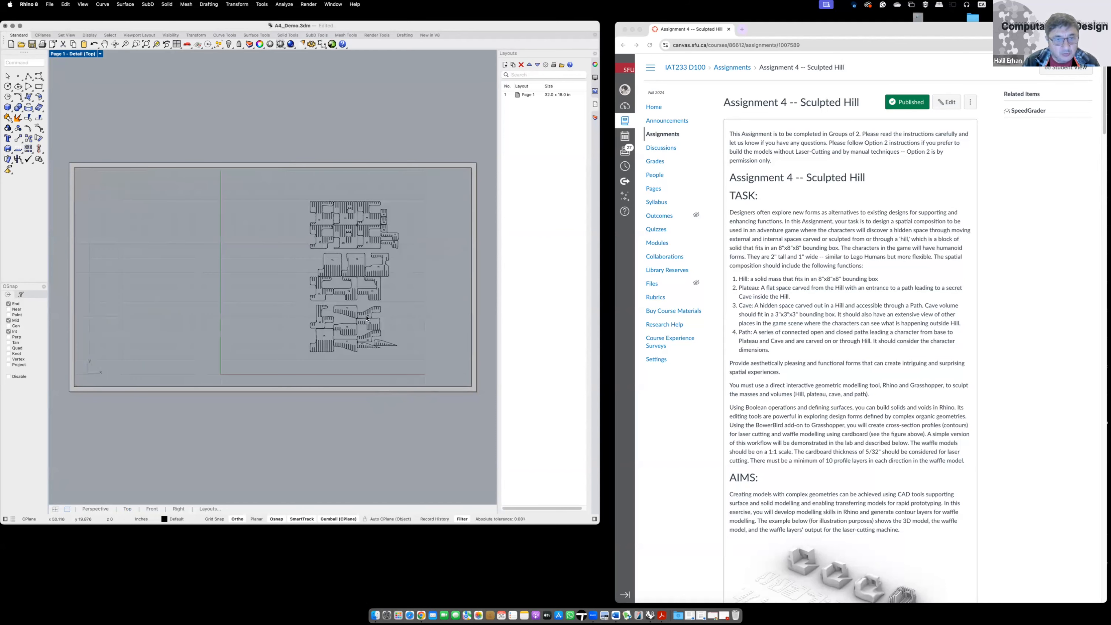
{"action": "double_click", "coordinate": [425, 407]}
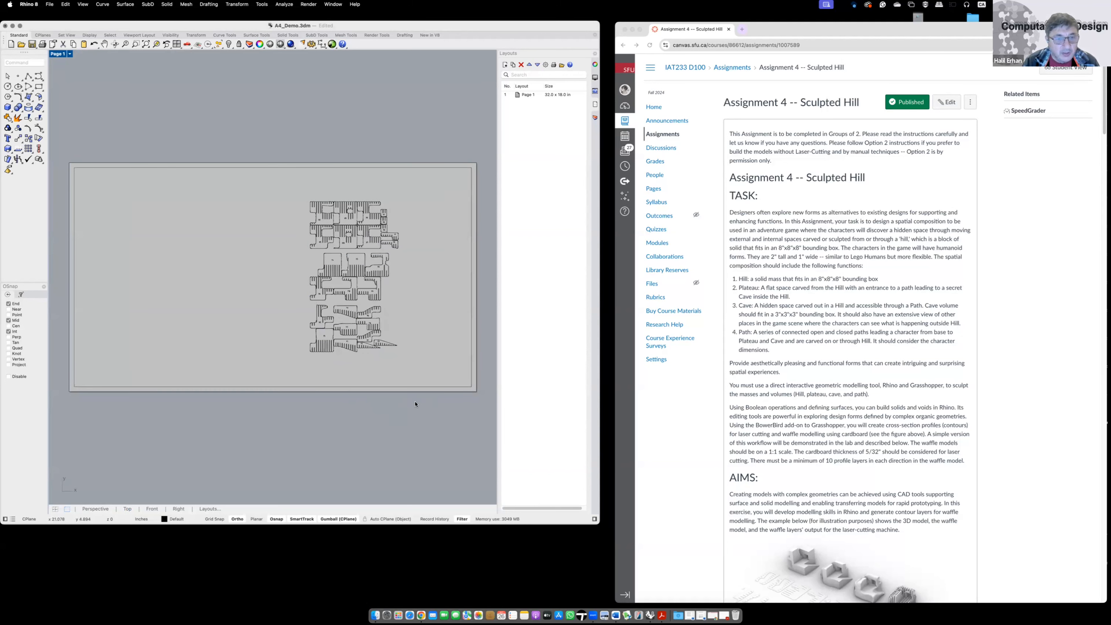
- Stretch the detail view on Page 1 so its lower-right and upper-left corners meet the page corners
{"action": "left_click", "coordinate": [415, 392]}
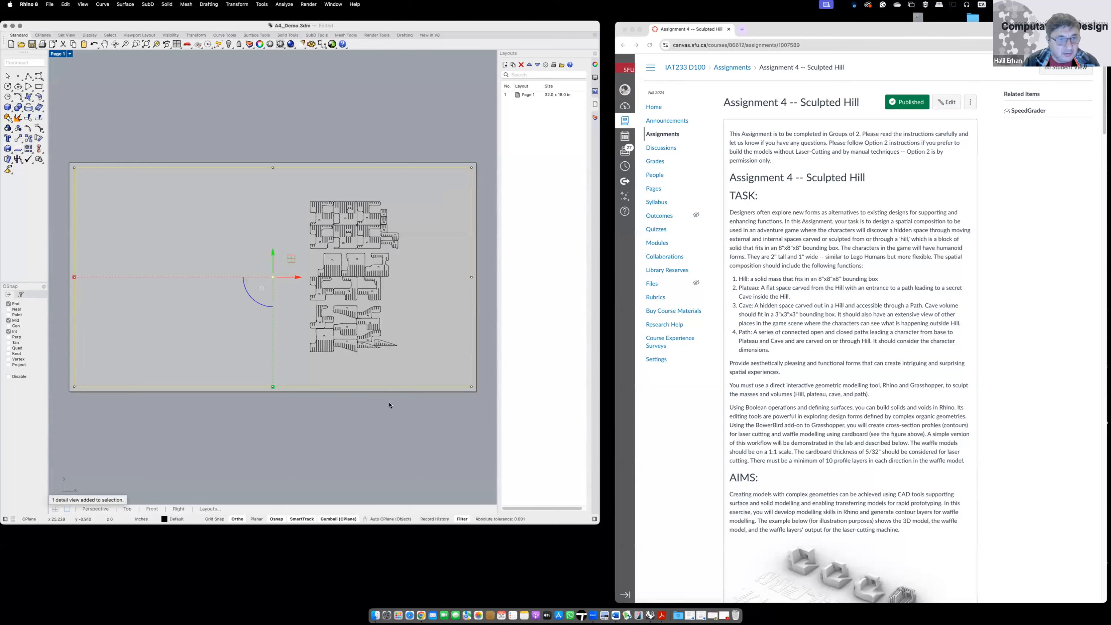
{"action": "left_click", "coordinate": [447, 408]}
{"action": "left_click", "coordinate": [459, 389]}
{"action": "left_click", "coordinate": [471, 388]}
{"action": "left_click_drag", "start_coordinate": [471, 388], "coordinate": [476, 392]}
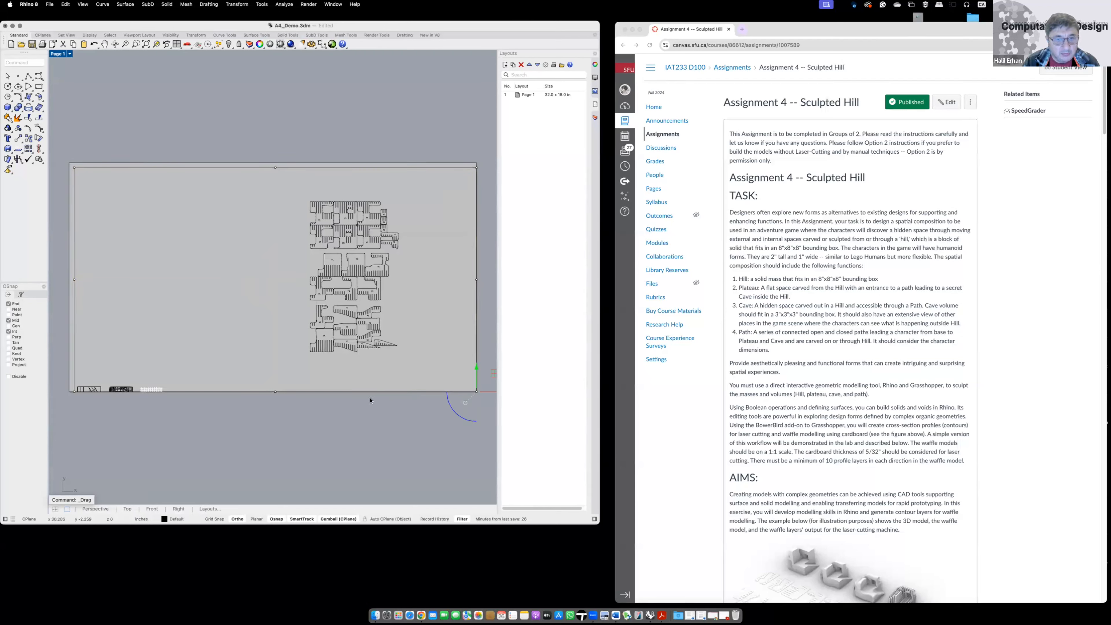
{"action": "left_click", "coordinate": [73, 169]}
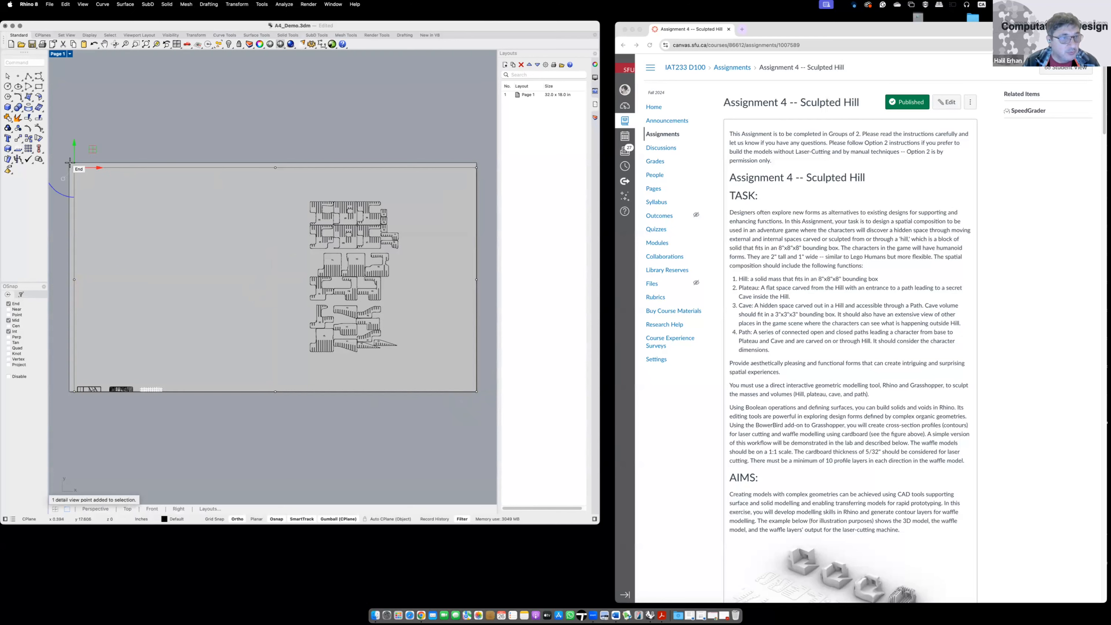
{"action": "left_click_drag", "start_coordinate": [74, 168], "coordinate": [69, 163]}
{"action": "left_click", "coordinate": [201, 425]}
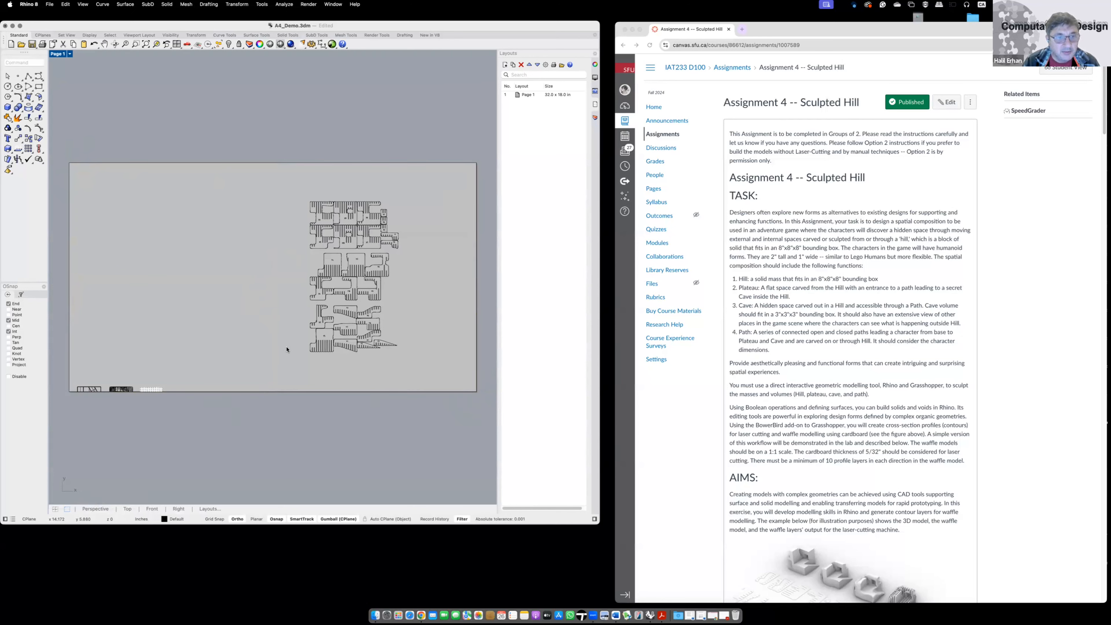
- Frame the lowest nested sheet, from X3 and Y5 across to the tapered slices, inside the Page 1 detail view
{"action": "double_click", "coordinate": [262, 277]}
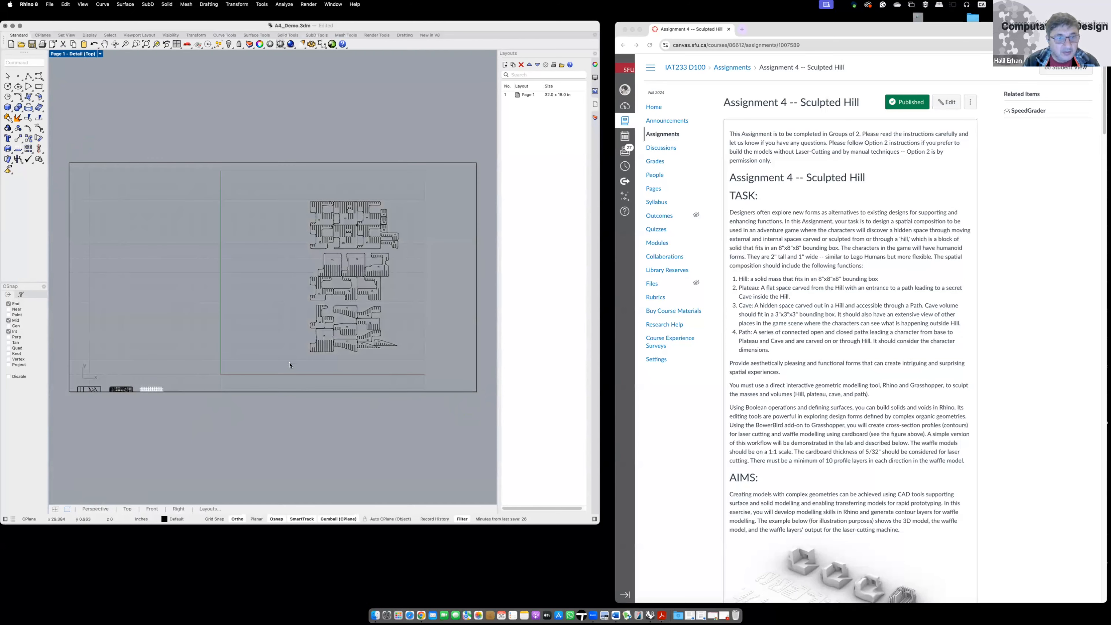
{"action": "scroll", "coordinate": [328, 323], "scroll_direction": "up", "scroll_amount": 10}
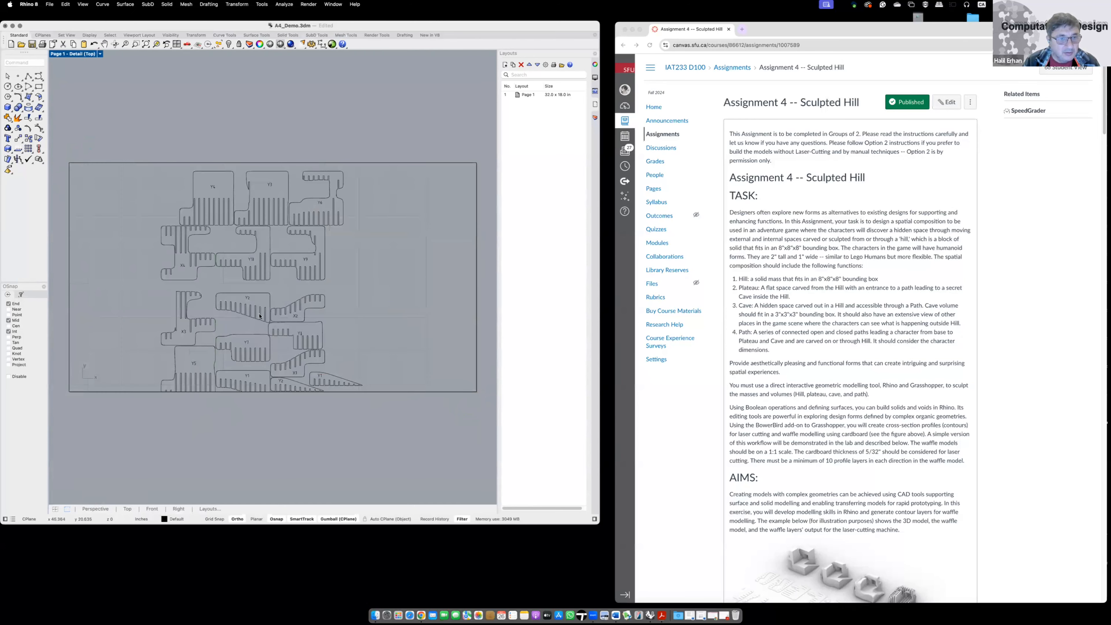
{"action": "right_click_drag", "start_coordinate": [270, 267], "coordinate": [279, 193]}
{"action": "scroll", "coordinate": [258, 277], "scroll_direction": "up", "scroll_amount": 4}
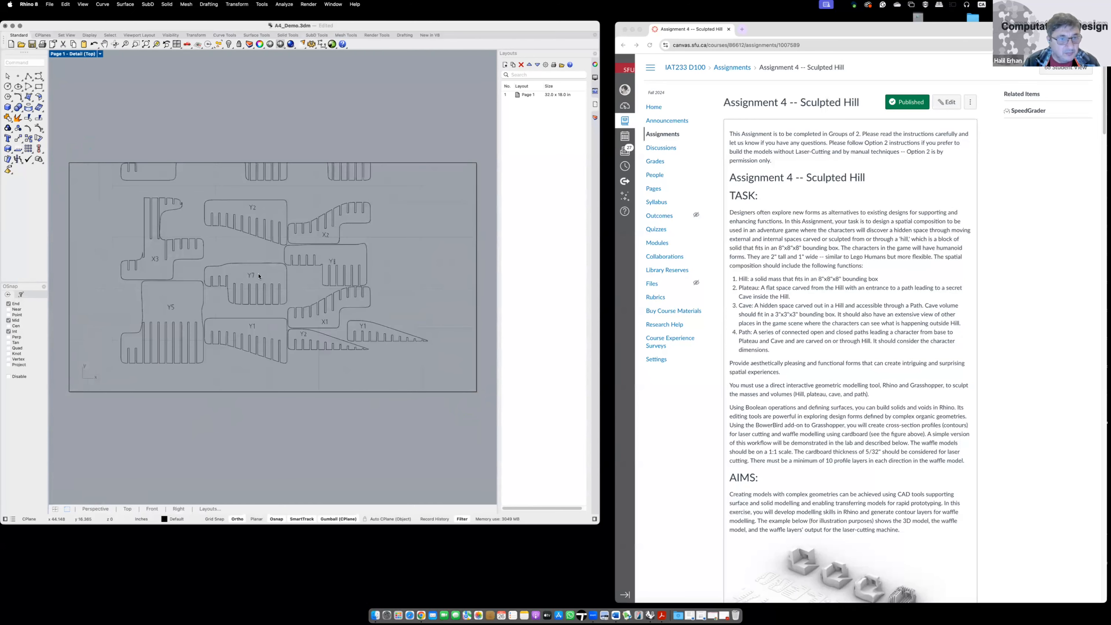
{"action": "scroll", "coordinate": [266, 277], "scroll_direction": "down", "scroll_amount": 2}
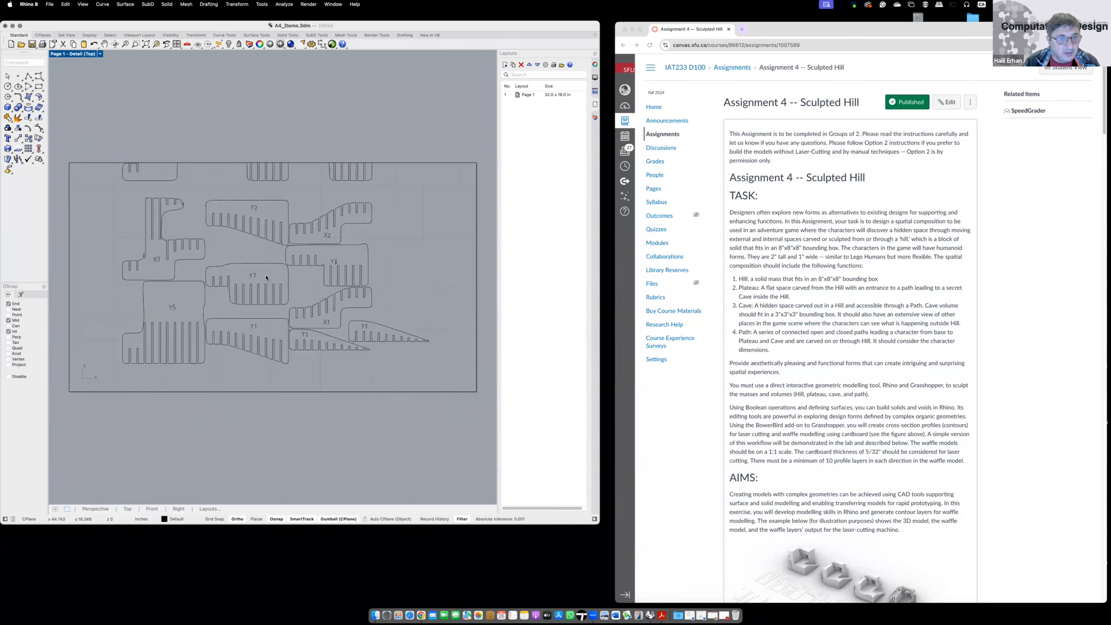
{"action": "double_click", "coordinate": [289, 423]}
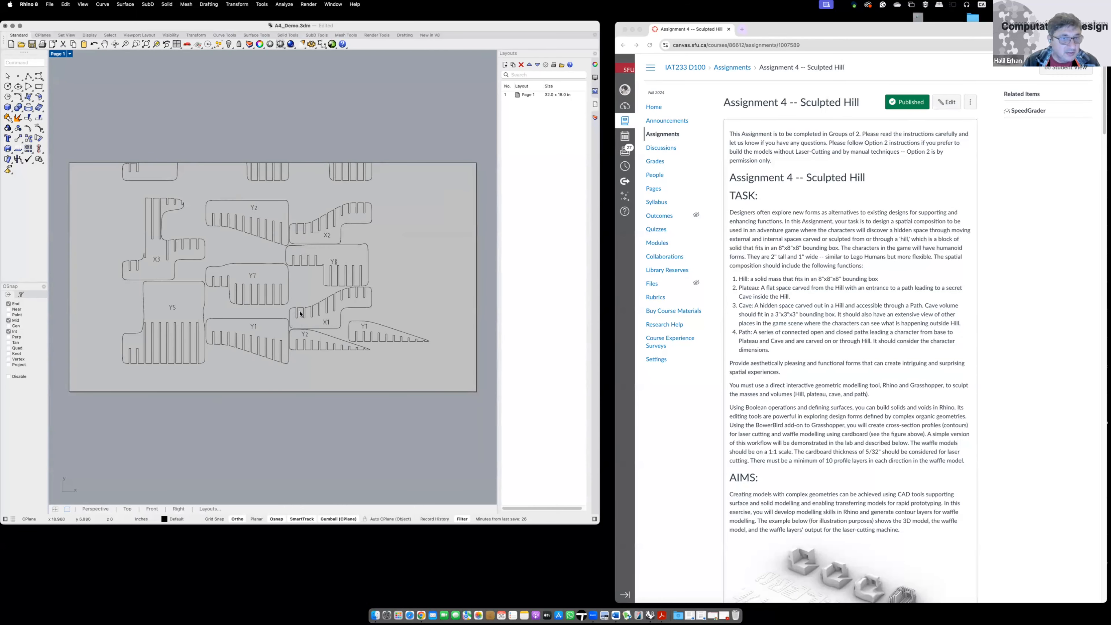
- Set the Page 1 detail's model scale to 1 inch for 1:1 output and return to the page
{"action": "double_click", "coordinate": [279, 316]}
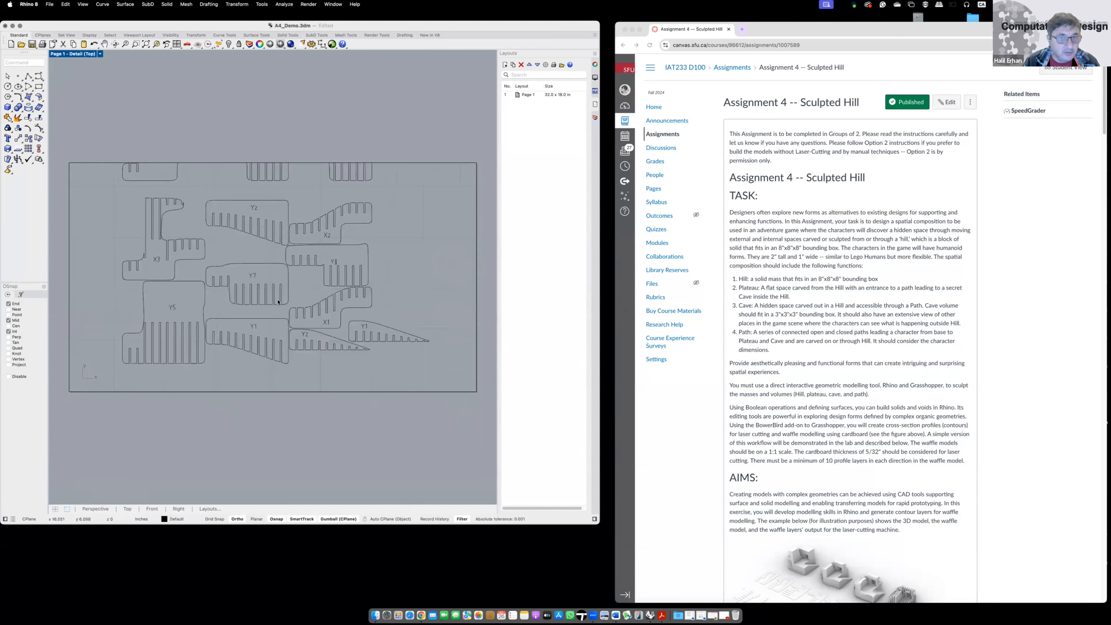
{"action": "left_click", "coordinate": [595, 65]}
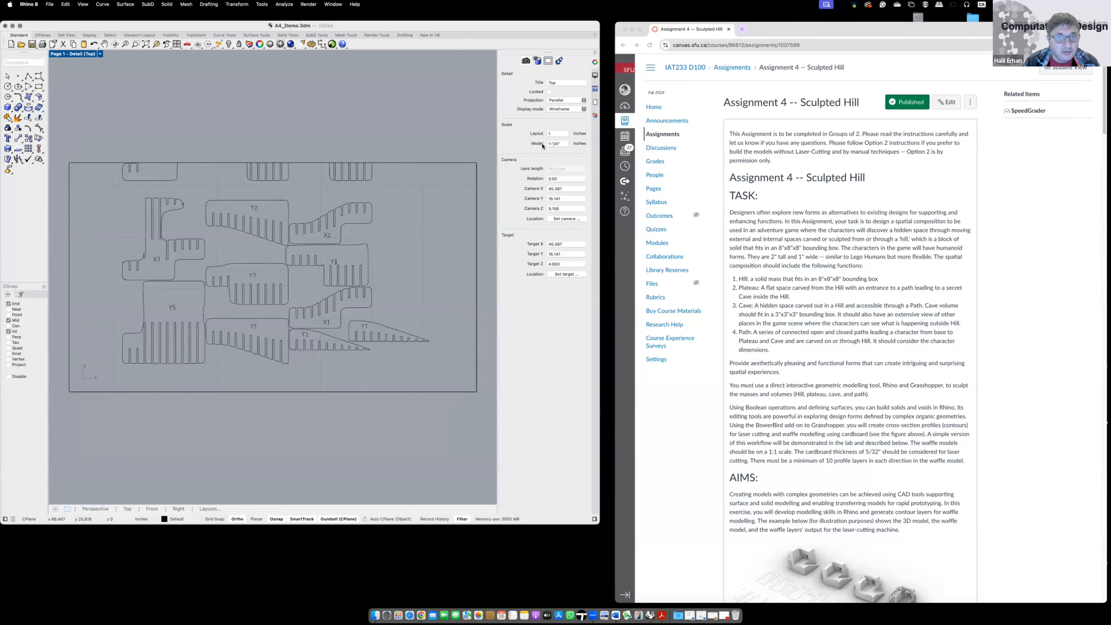
{"action": "left_click", "coordinate": [563, 144]}
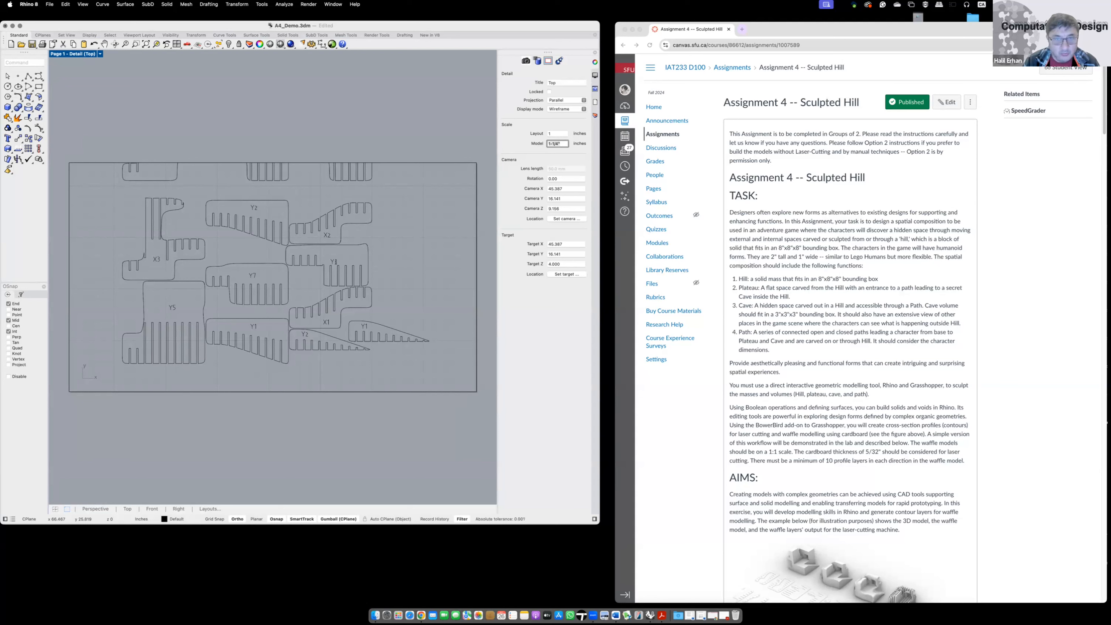
{"action": "type", "text": "1"}
{"action": "key", "text": "Return"}
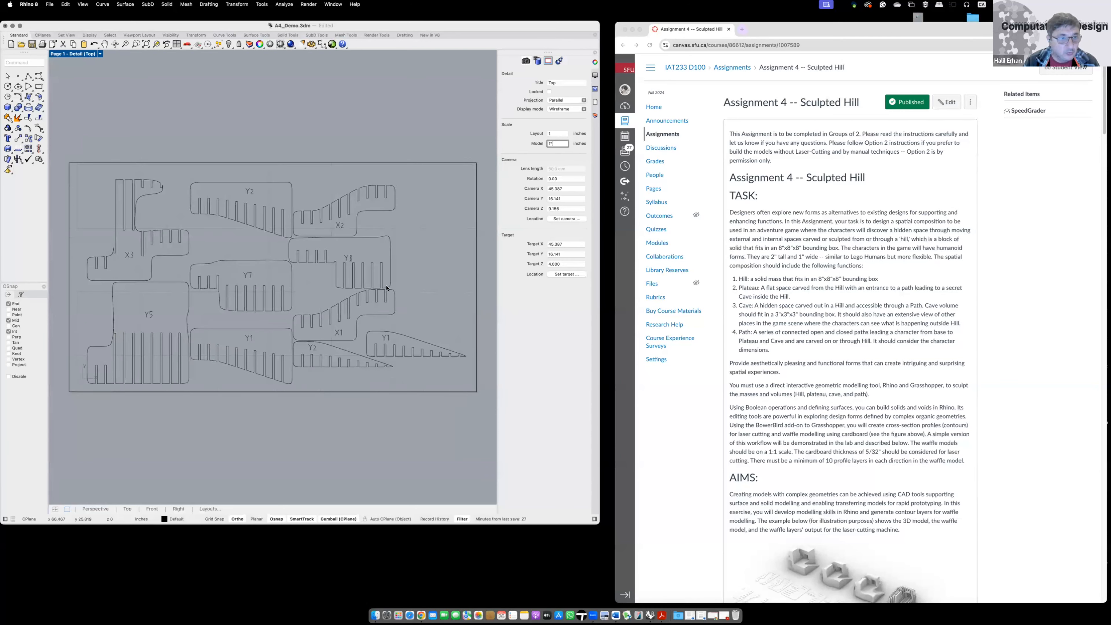
{"action": "double_click", "coordinate": [362, 421]}
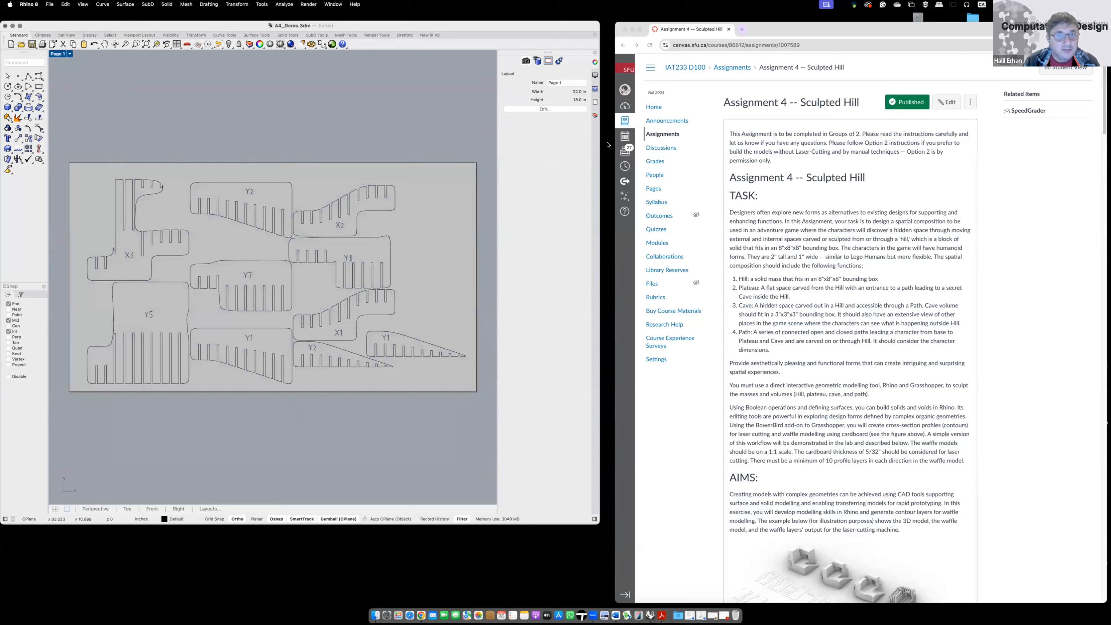
- Duplicate the Page 1 layout and rename the copy as Page 2
{"action": "left_click", "coordinate": [595, 101]}
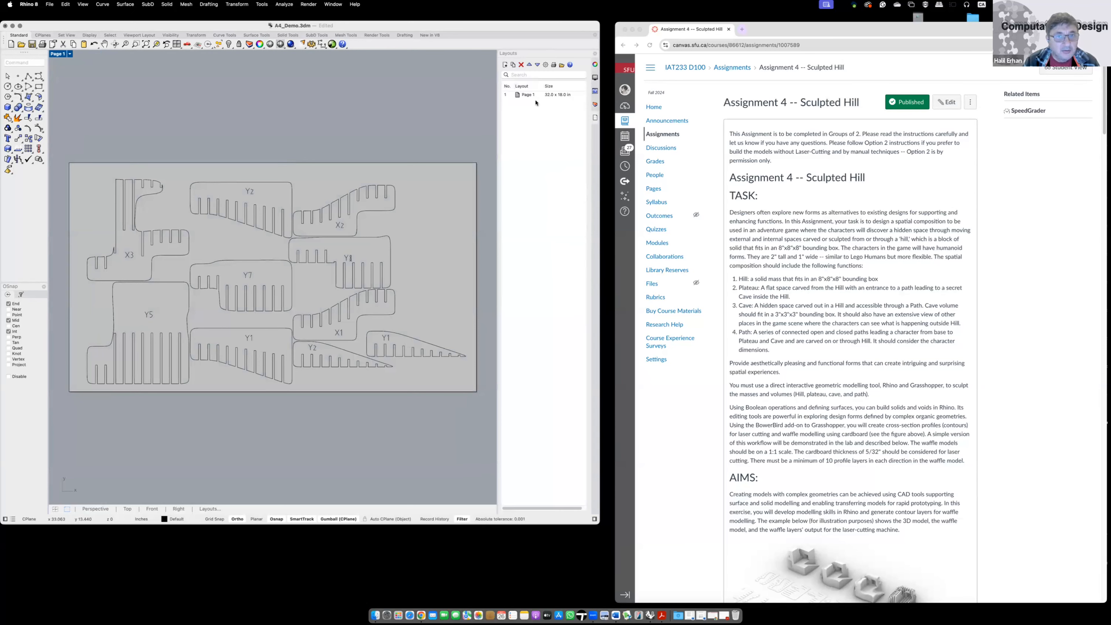
{"action": "right_click", "coordinate": [526, 97]}
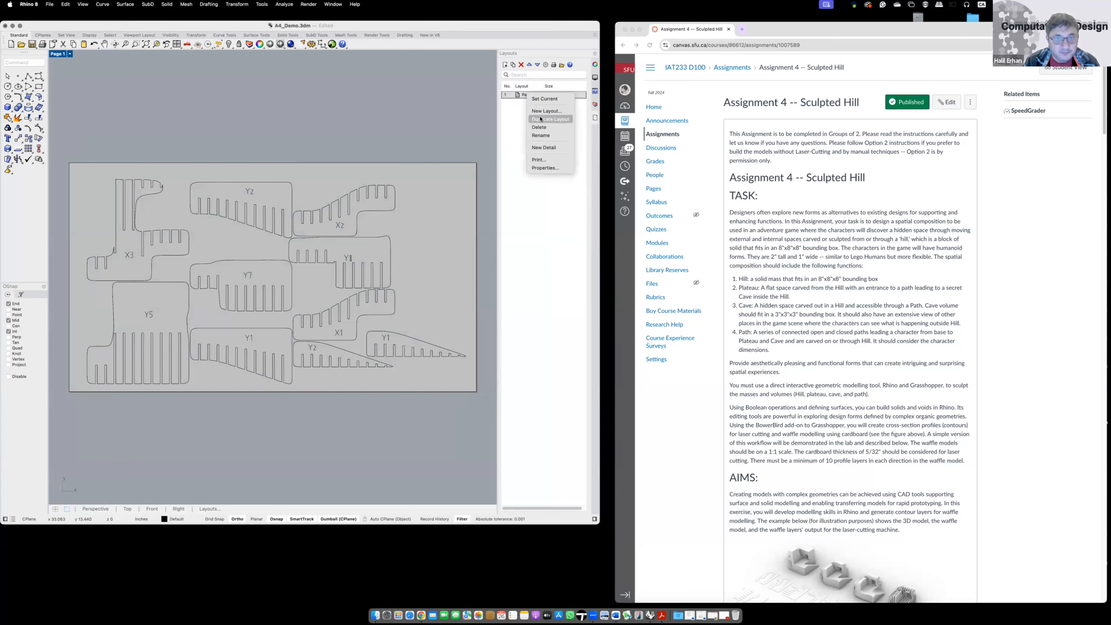
{"action": "left_click", "coordinate": [540, 189]}
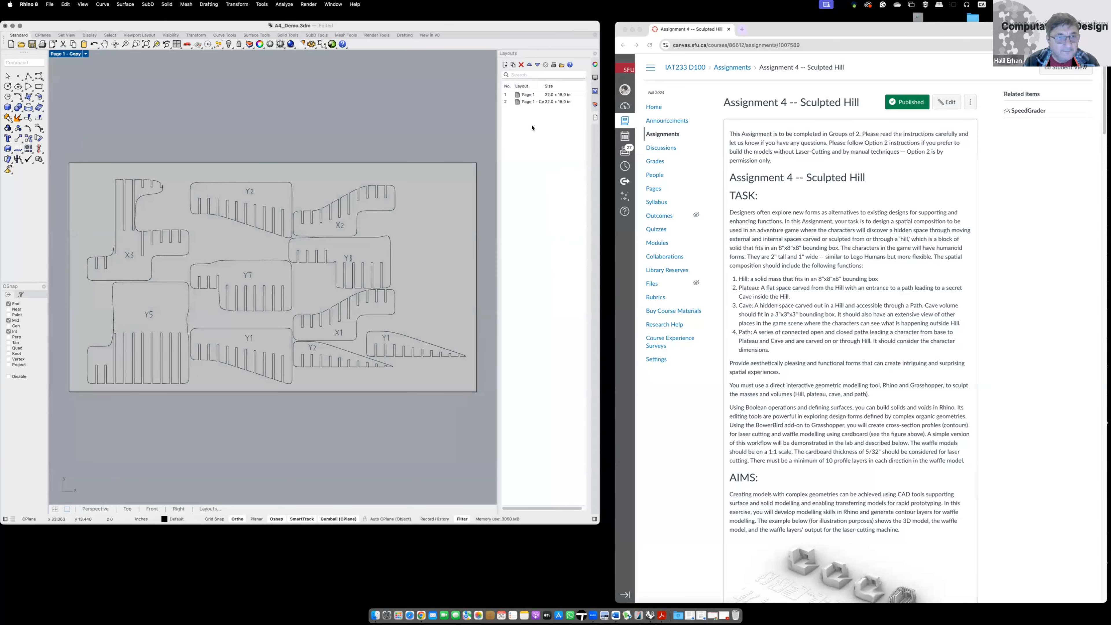
{"action": "right_click", "coordinate": [531, 102]}
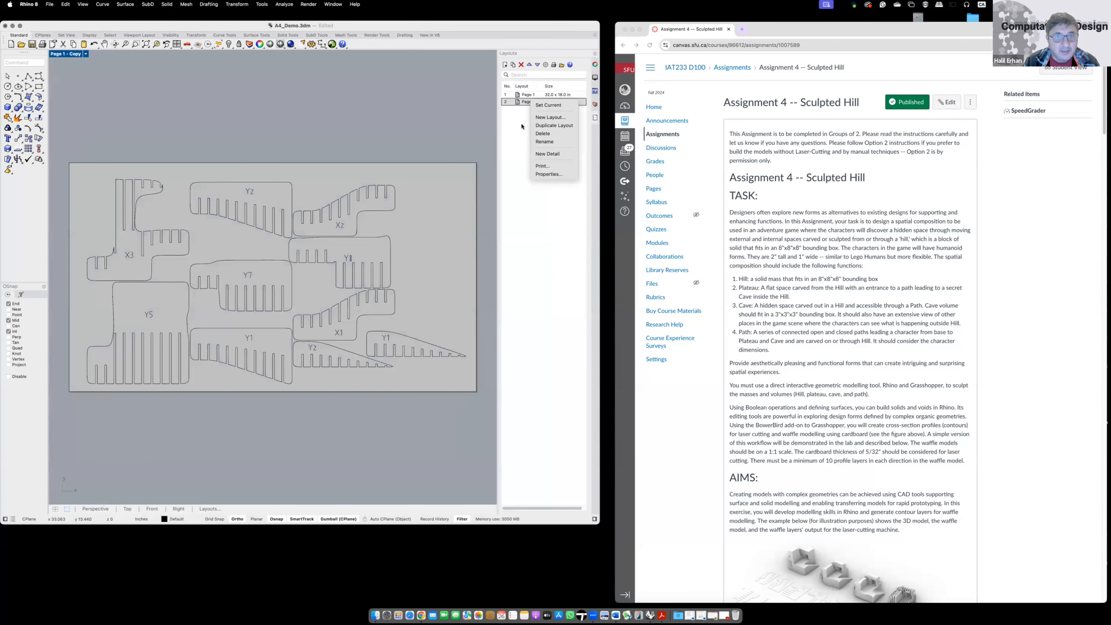
{"action": "left_click", "coordinate": [539, 141]}
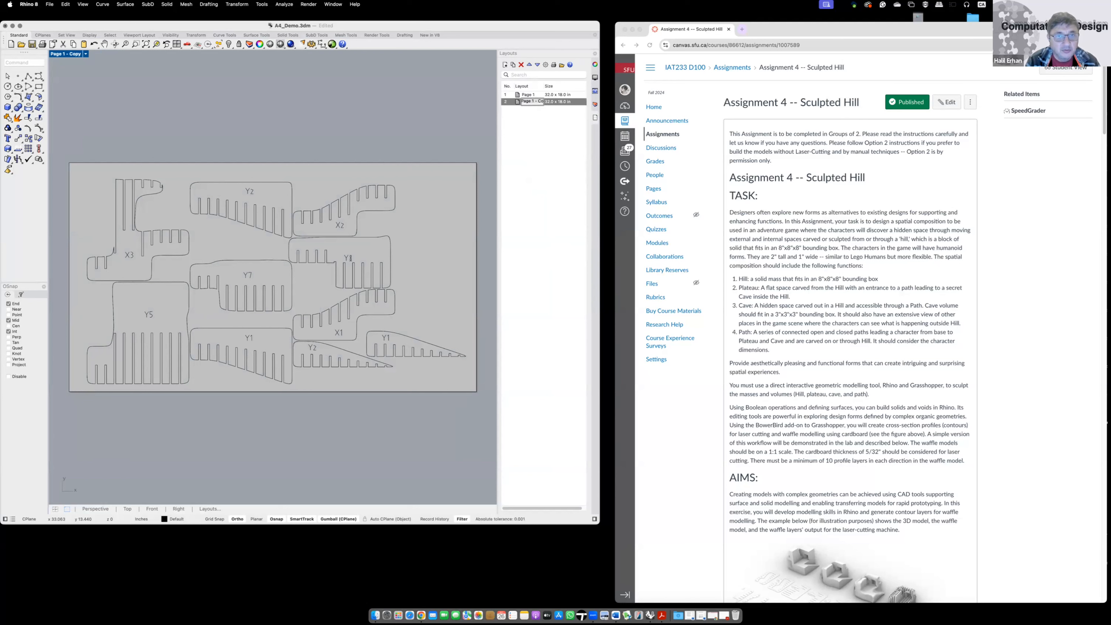
{"action": "type", "text": "Page 2"}
{"action": "key", "text": "Return"}
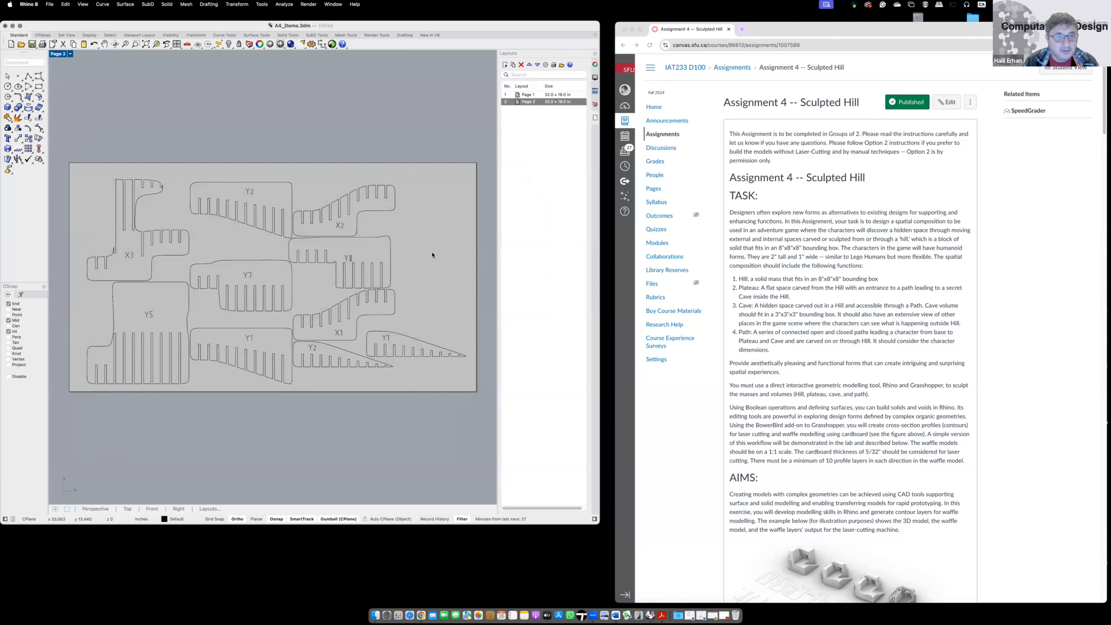
- Reposition the view inside the Page 2 detail to frame the middle nested sheet with slices Y4, Y3, Y6, X4 and Y9
{"action": "double_click", "coordinate": [358, 259]}
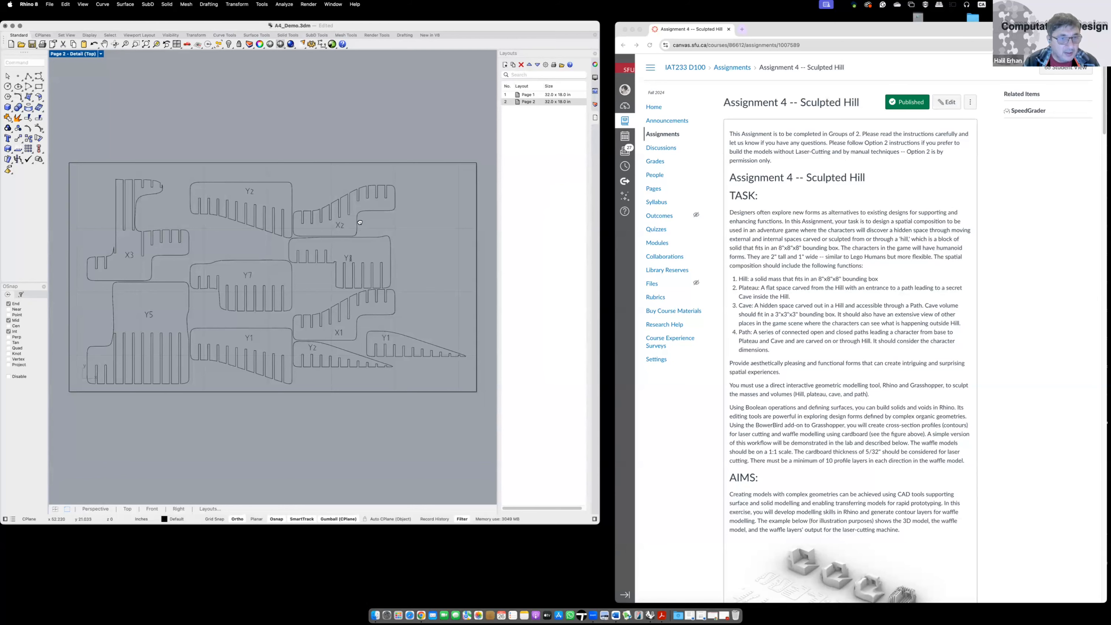
{"action": "scroll", "coordinate": [357, 227], "scroll_direction": "up", "scroll_amount": 10}
{"action": "scroll", "coordinate": [347, 250], "scroll_direction": "up", "scroll_amount": 5}
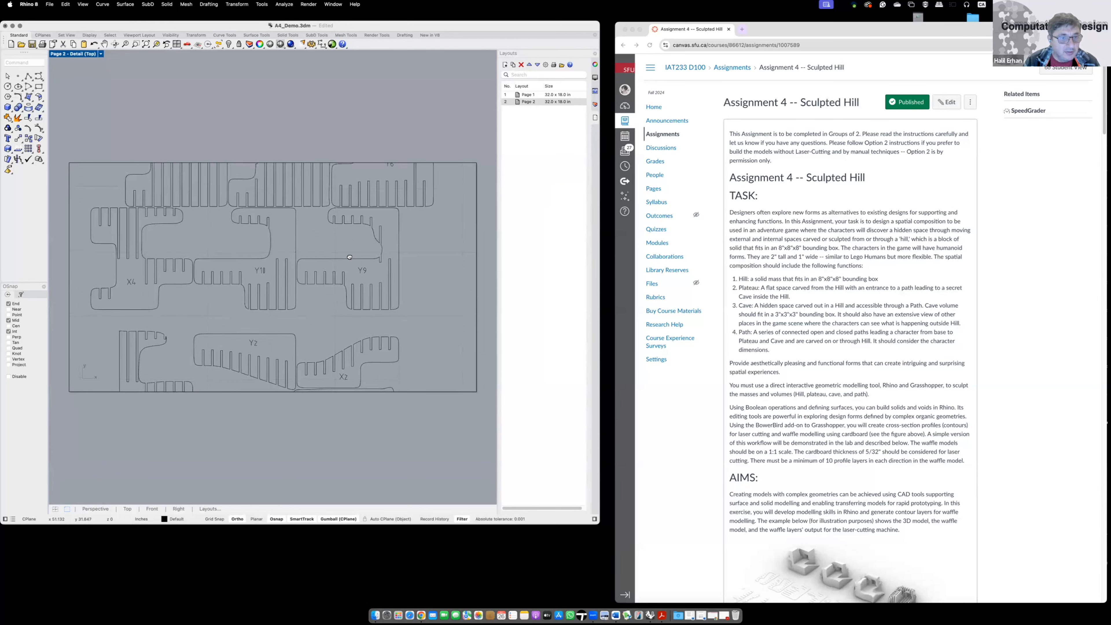
{"action": "right_click_drag", "start_coordinate": [347, 301], "coordinate": [343, 299]}
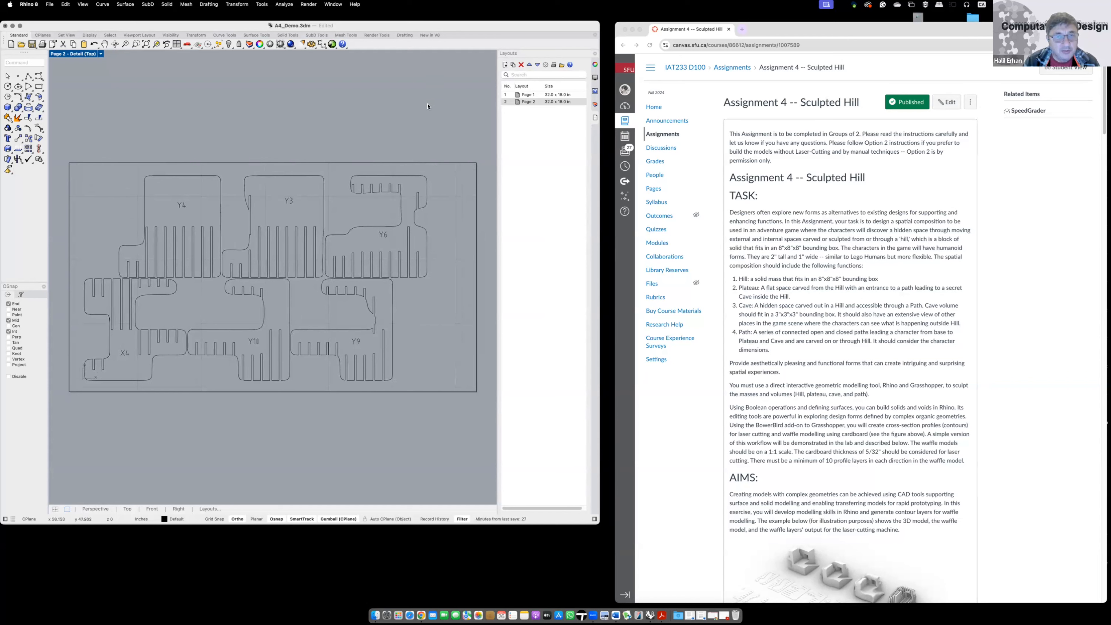
- Leave the Page 2 detail, duplicate the Page 2 layout and rename the copy as Page 3
{"action": "double_click", "coordinate": [424, 136]}
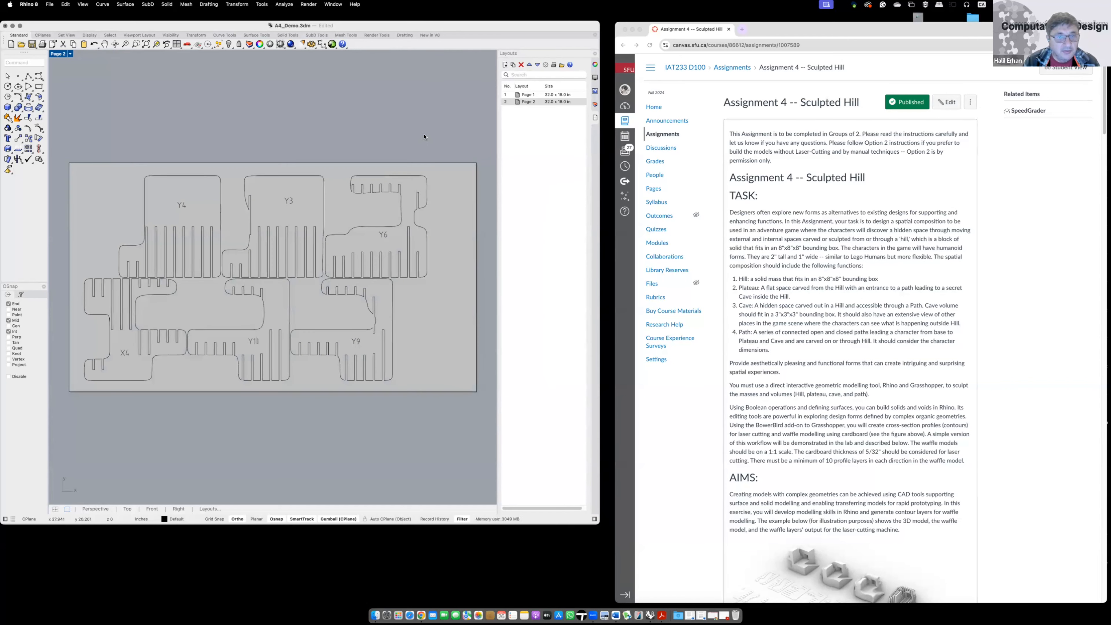
{"action": "right_click", "coordinate": [523, 103]}
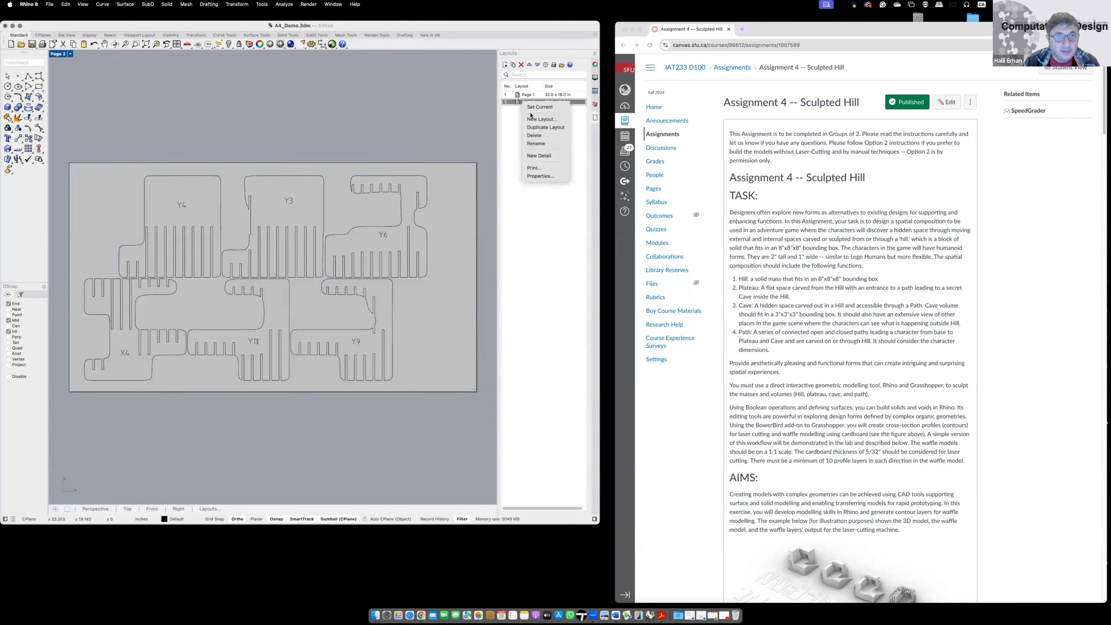
{"action": "left_click", "coordinate": [545, 127]}
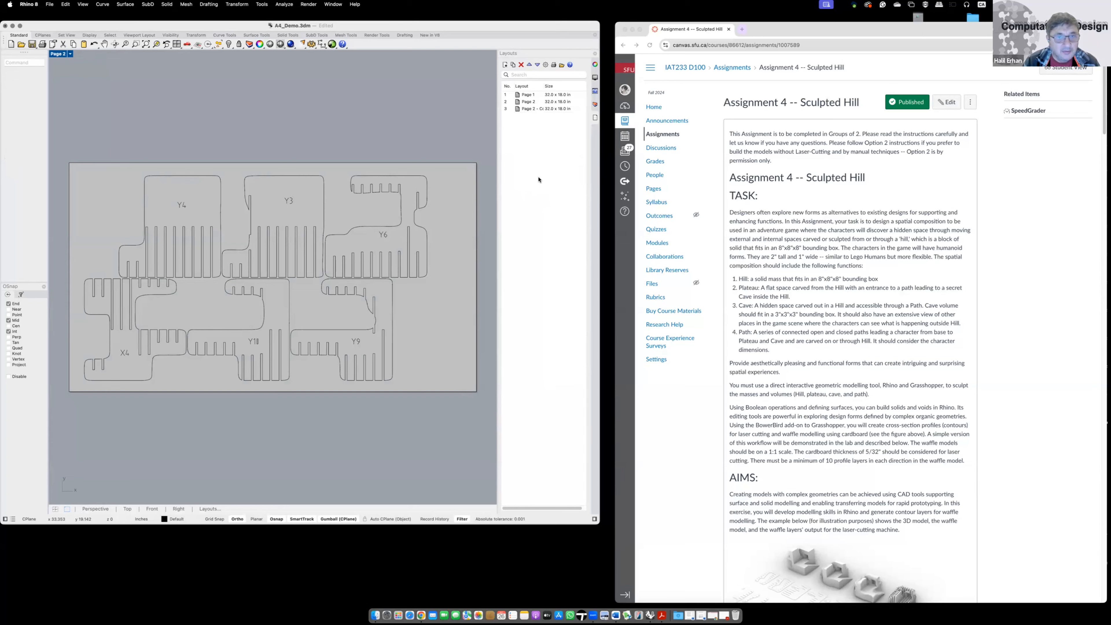
{"action": "right_click", "coordinate": [529, 109]}
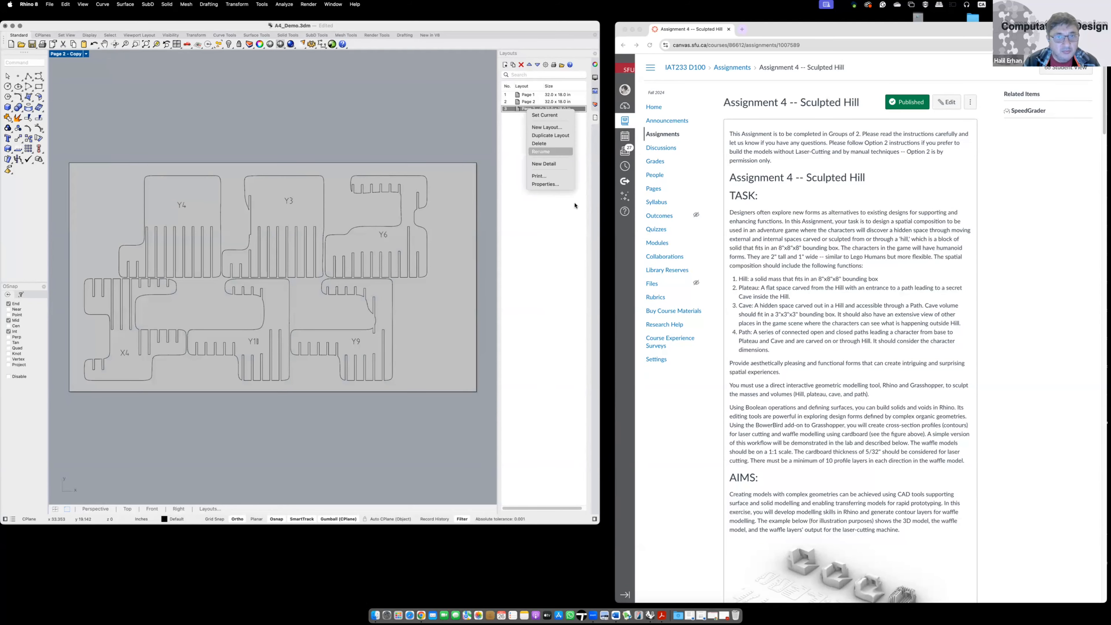
{"action": "left_click", "coordinate": [532, 151]}
{"action": "type", "text": "Page 3"}
{"action": "key", "text": "Return"}
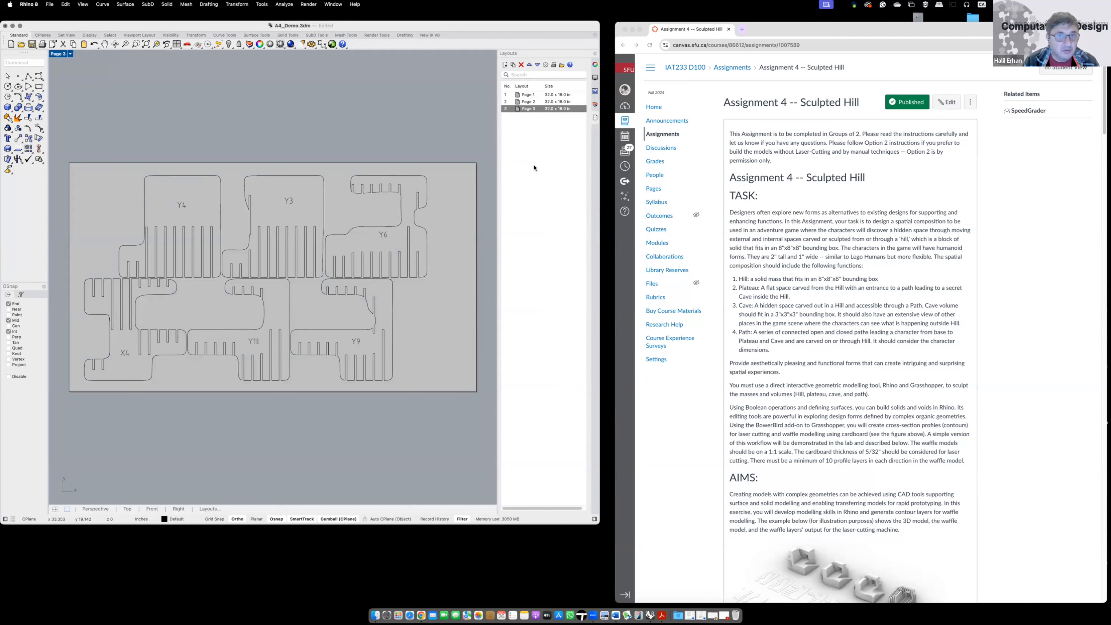
{"action": "left_click", "coordinate": [518, 148]}
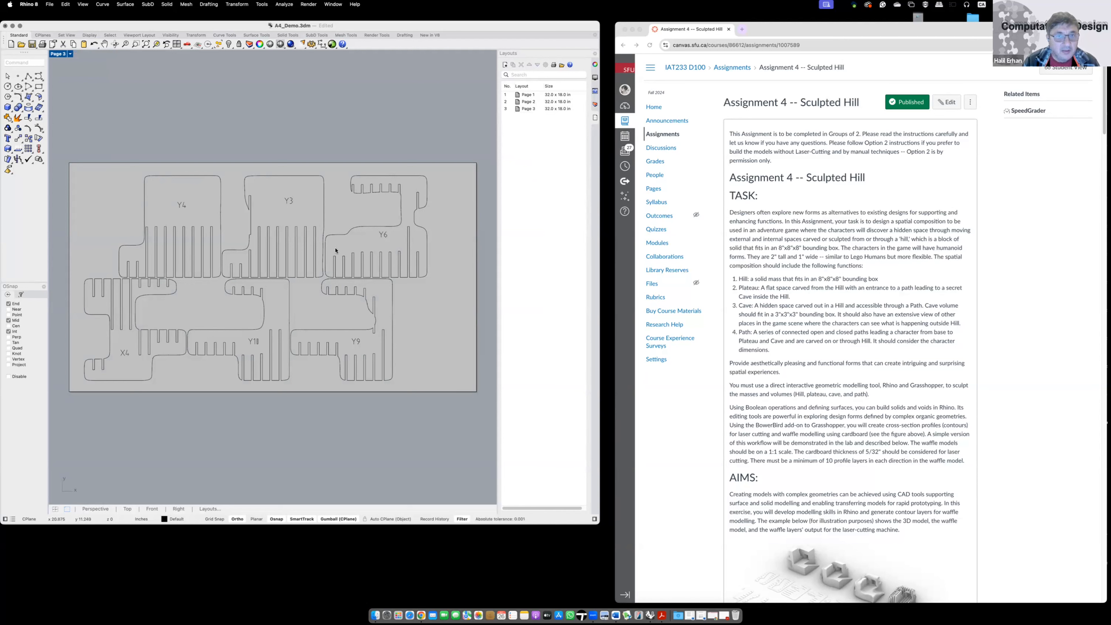
- Reposition the view inside the Page 3 detail to frame the uppermost nested sheet, with slices X9, X6, X5 and X7, and return to the page
{"action": "left_click", "coordinate": [534, 109]}
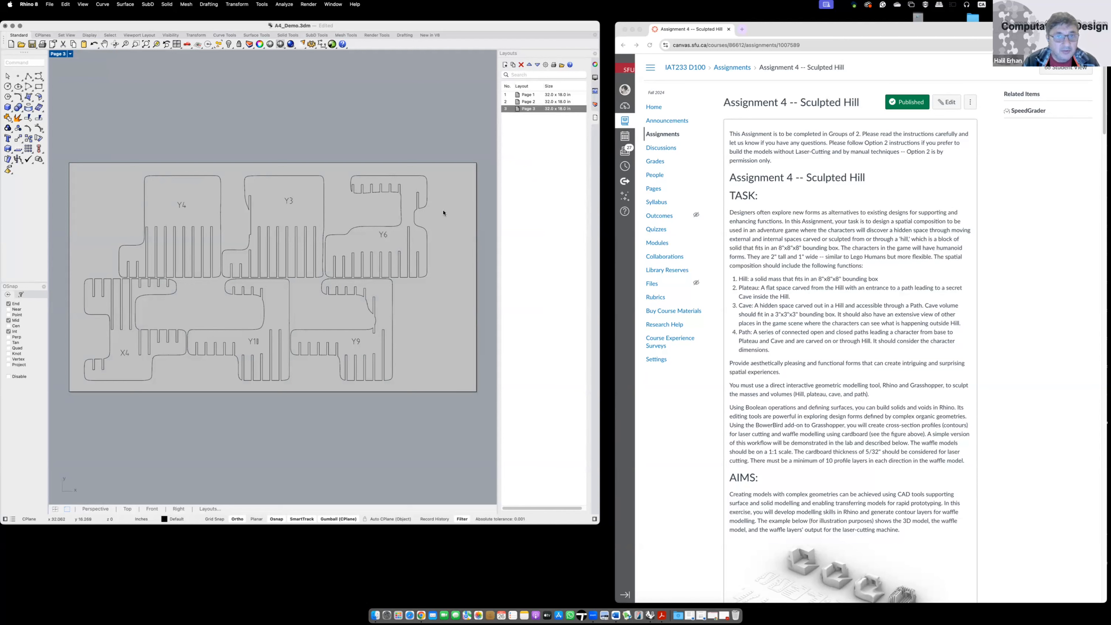
{"action": "double_click", "coordinate": [347, 241]}
{"action": "scroll", "coordinate": [339, 219], "scroll_direction": "up", "scroll_amount": 5}
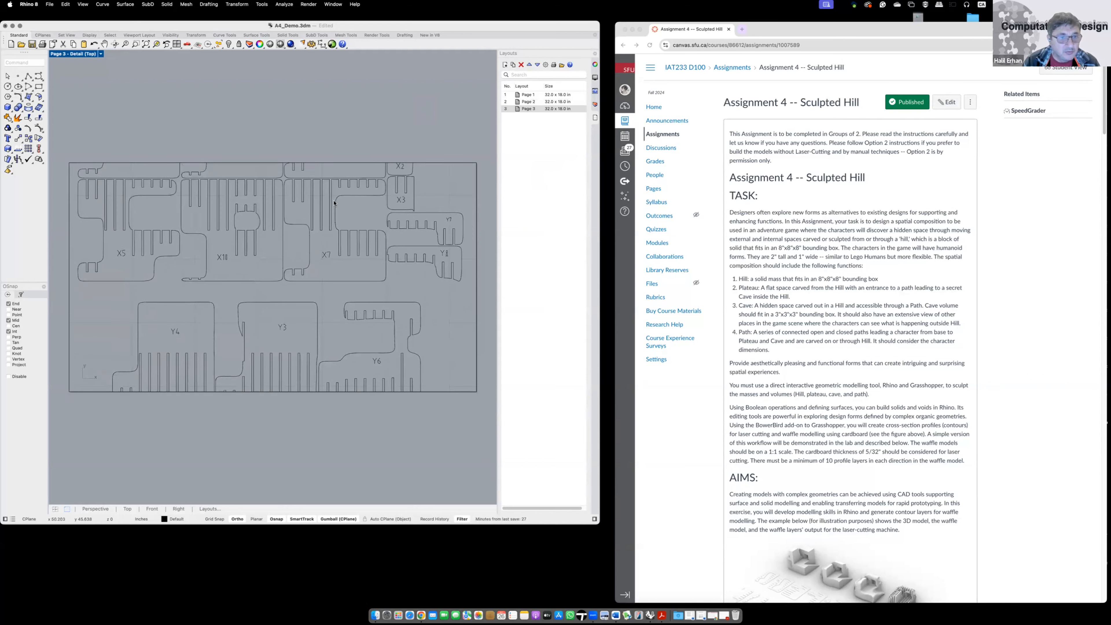
{"action": "right_click_drag", "start_coordinate": [334, 203], "coordinate": [336, 301]}
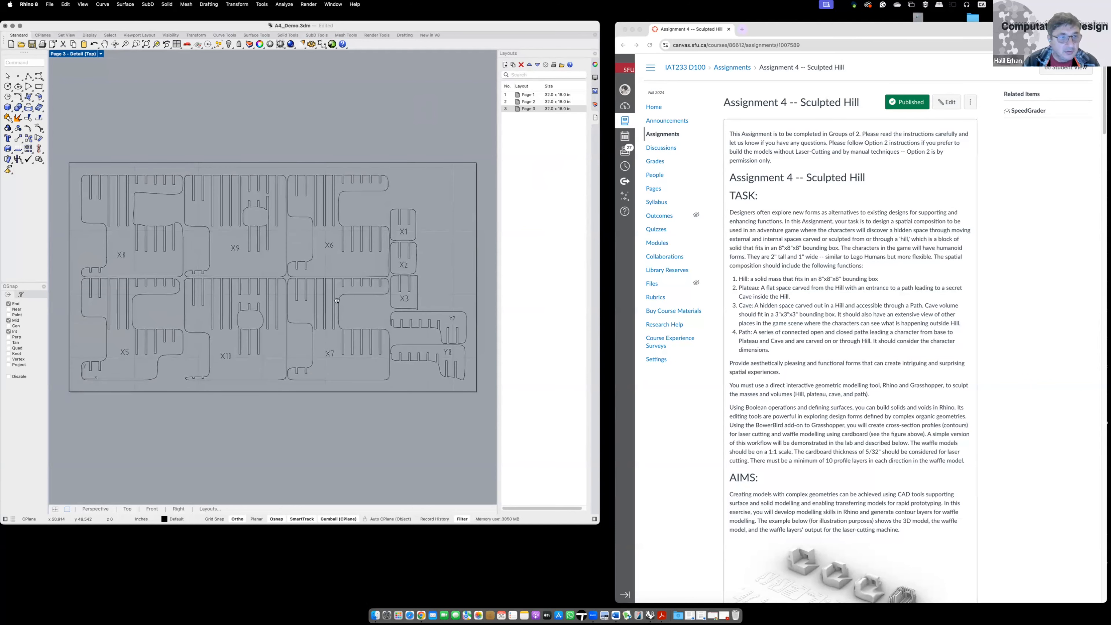
{"action": "double_click", "coordinate": [366, 124]}
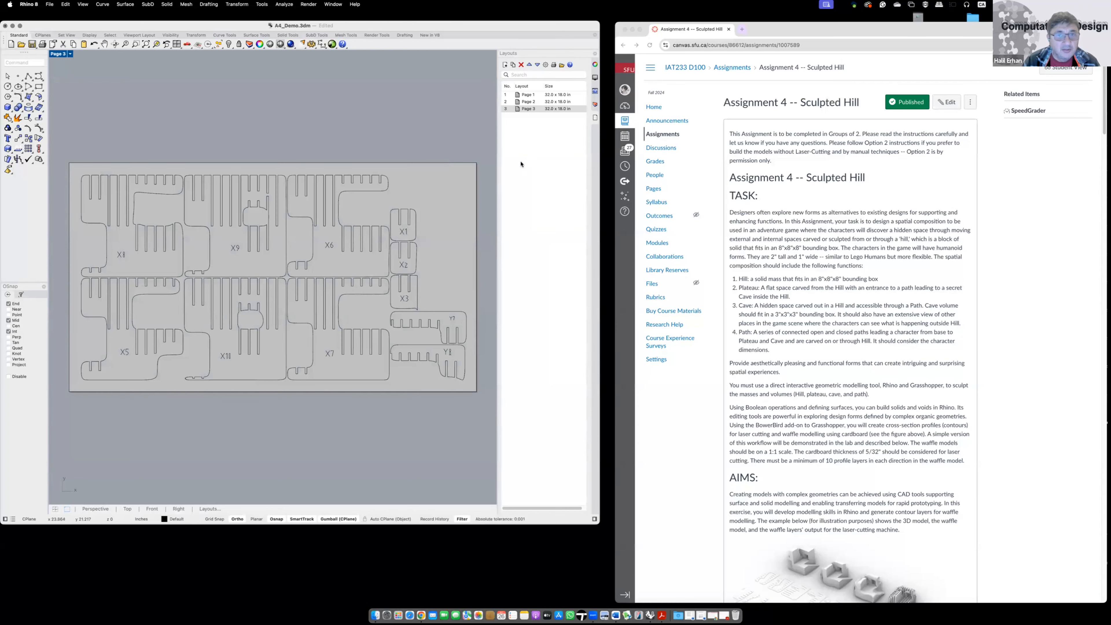
{"action": "left_click", "coordinate": [565, 156]}
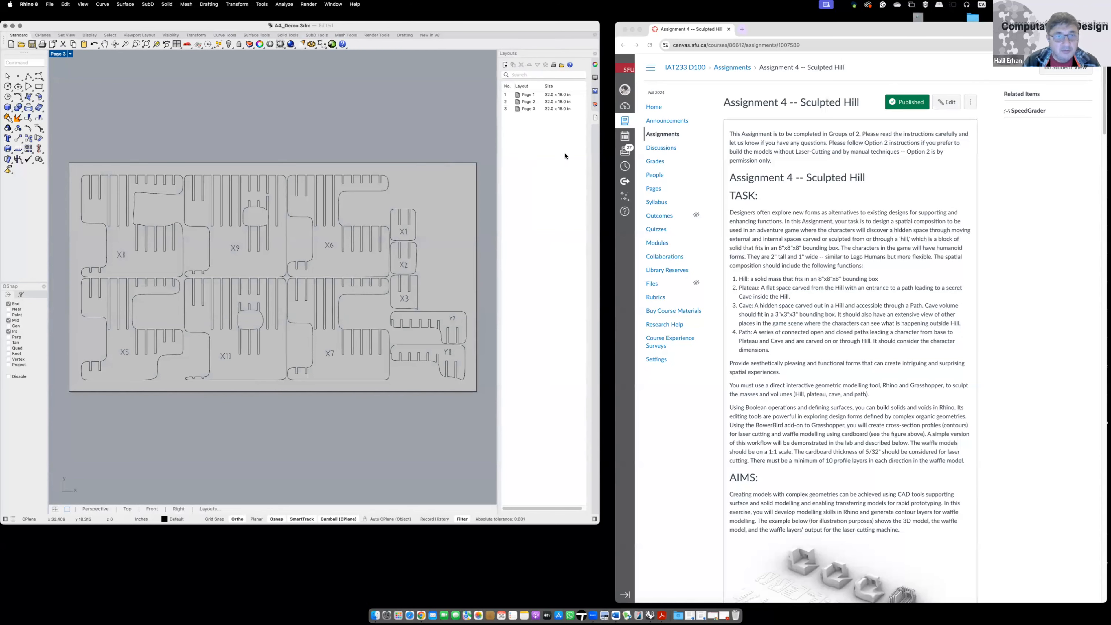
- Check the Page 2 and Page 3 layouts and arrange the layout list in the order Page 3, Page 2, Page 1
{"action": "double_click", "coordinate": [528, 102]}
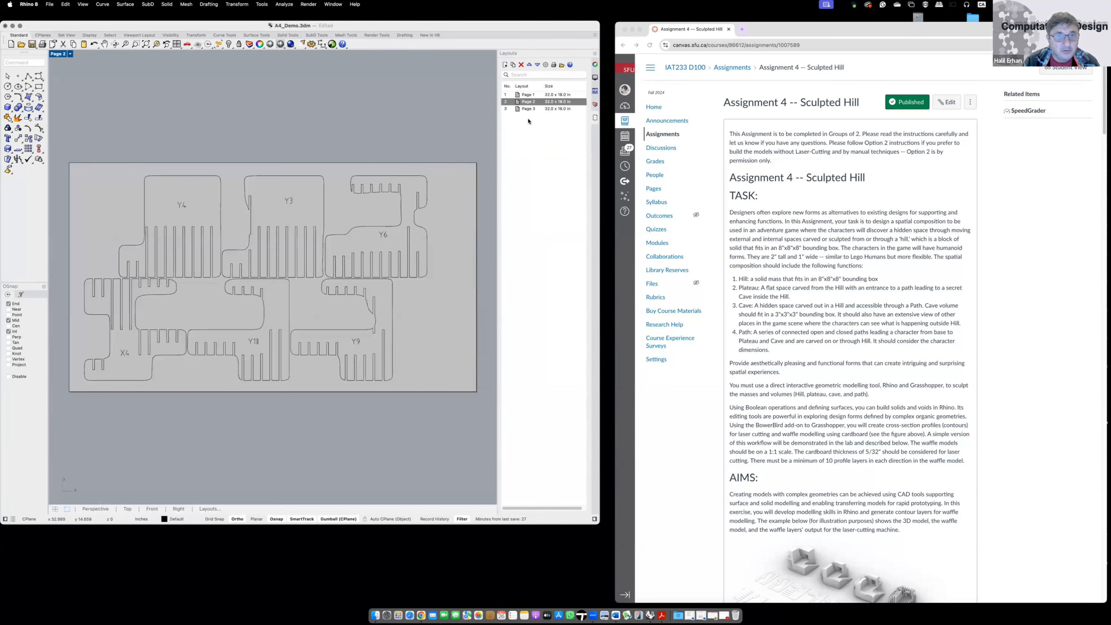
{"action": "double_click", "coordinate": [528, 110]}
{"action": "left_click", "coordinate": [543, 162]}
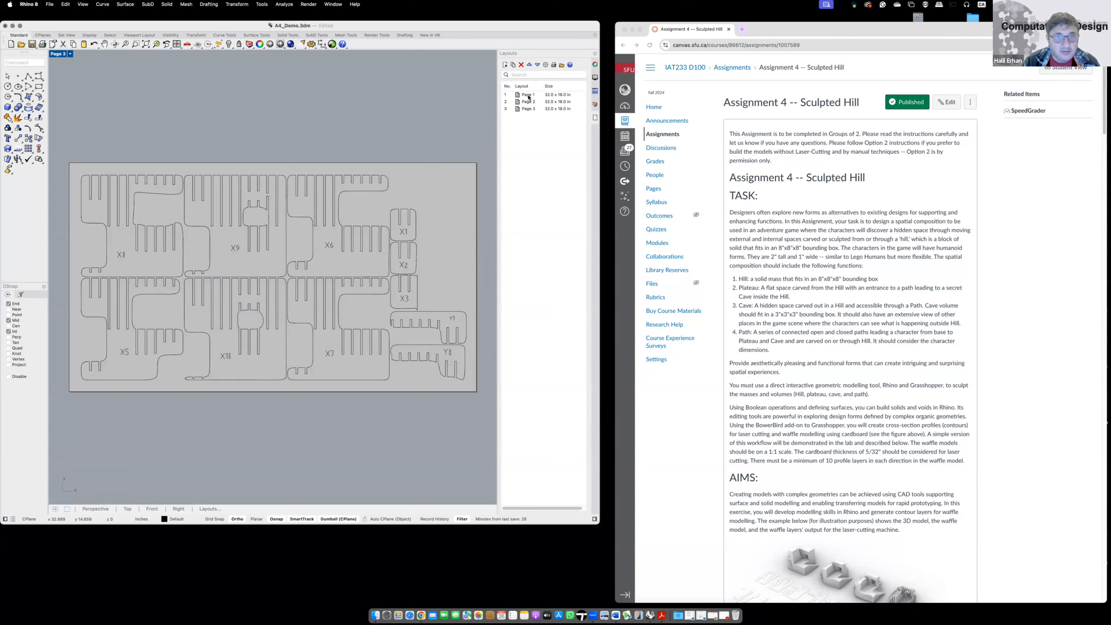
{"action": "double_click", "coordinate": [532, 110]}
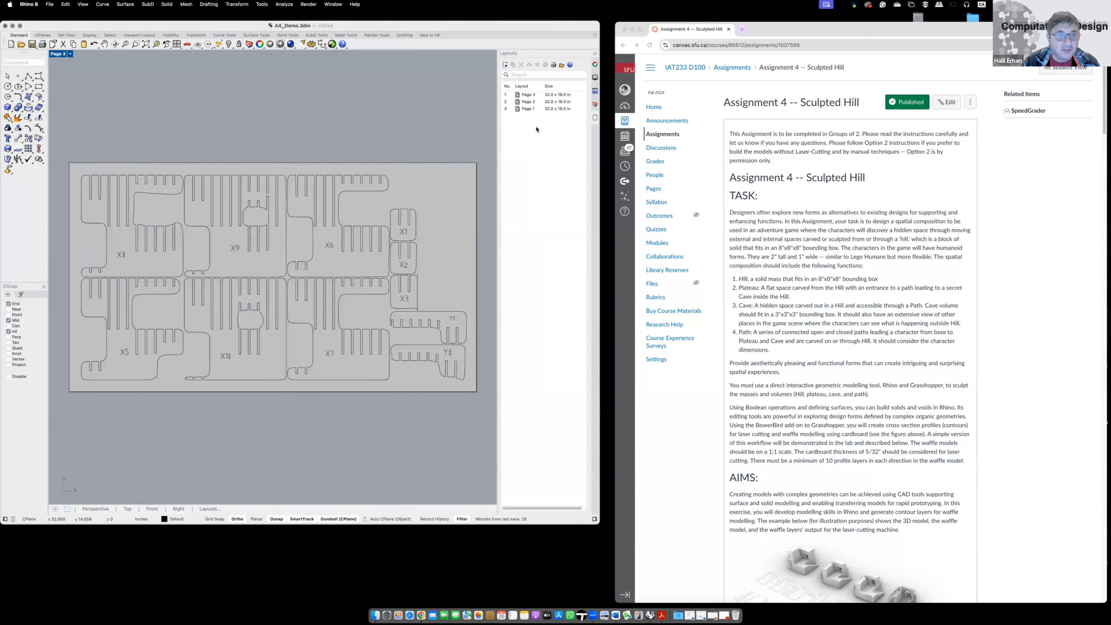
{"action": "left_click", "coordinate": [530, 98]}
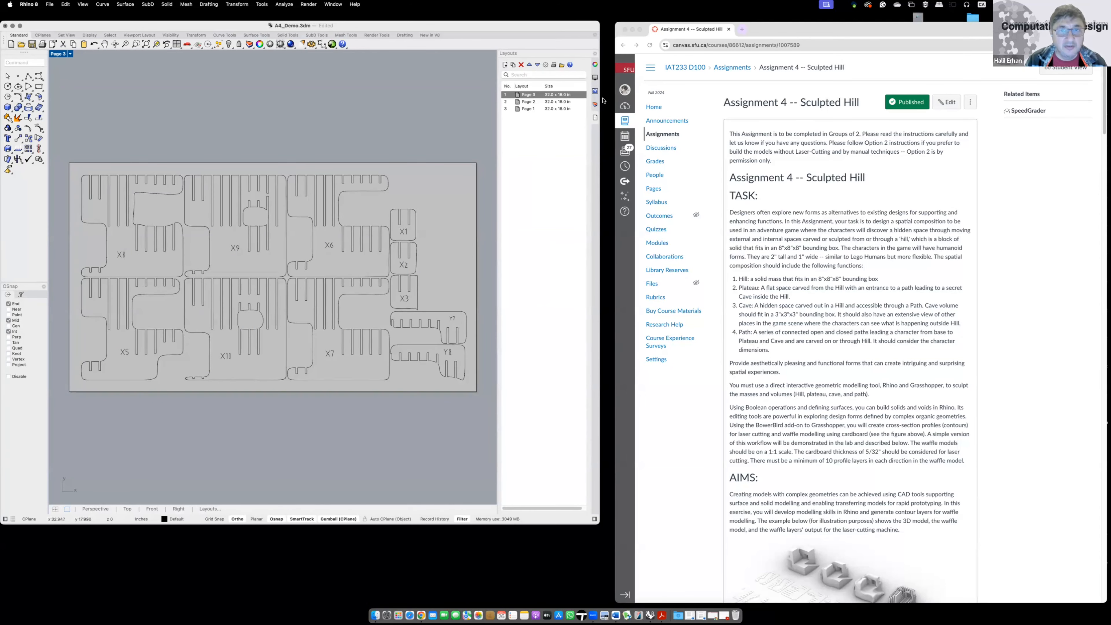
- Return to the four model viewports and set the colours of the Slices and Labels layers to Black
{"action": "left_click", "coordinate": [55, 509]}
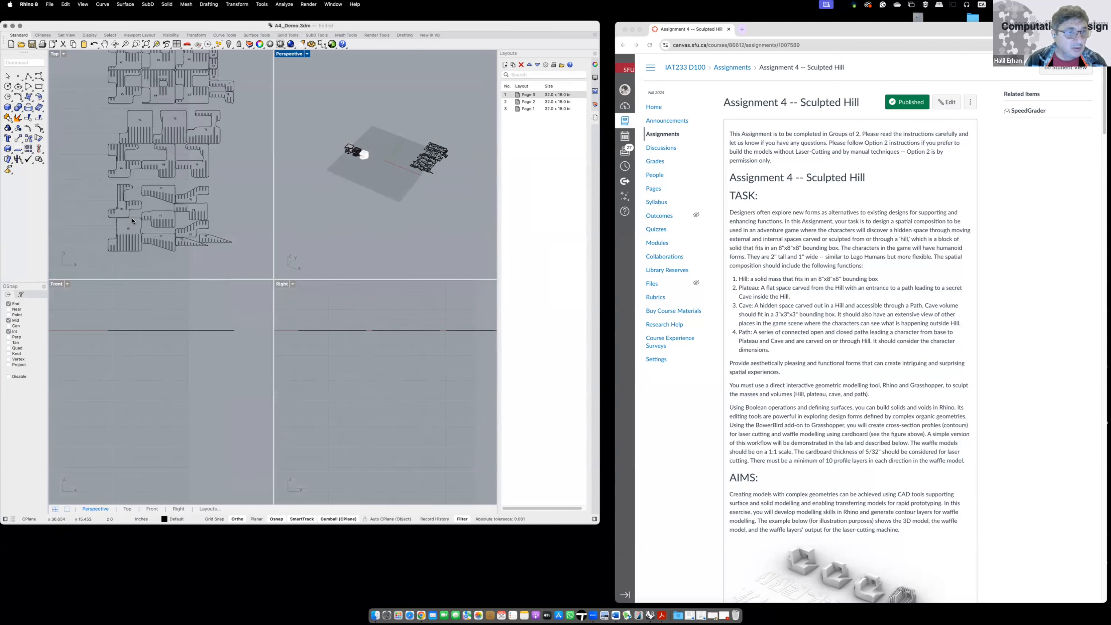
{"action": "scroll", "coordinate": [132, 220], "scroll_direction": "up", "scroll_amount": 3}
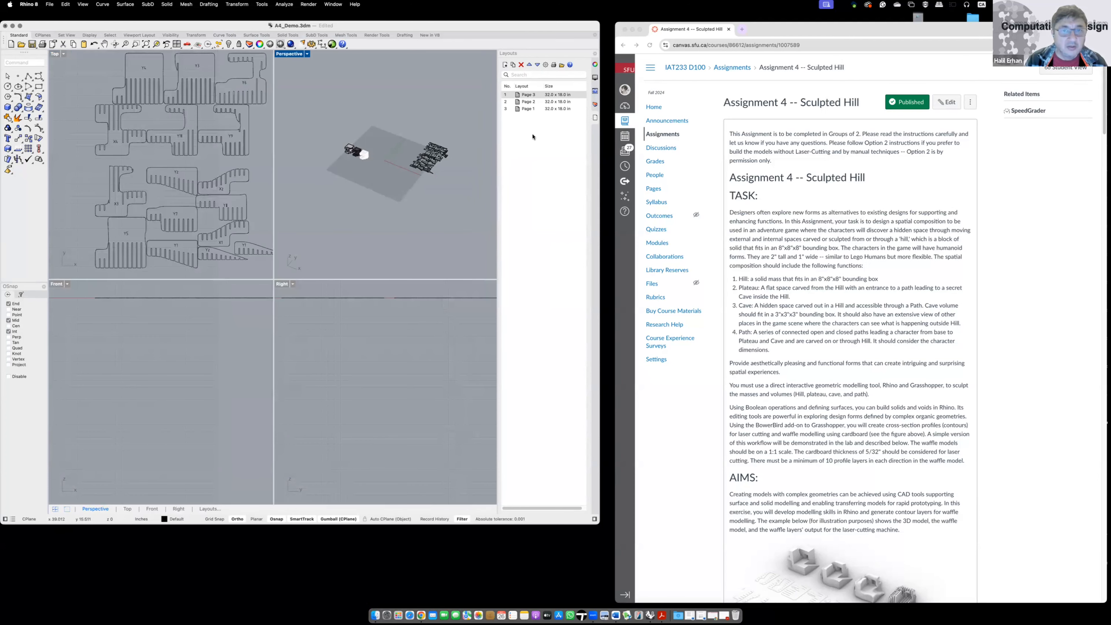
{"action": "left_click", "coordinate": [595, 104]}
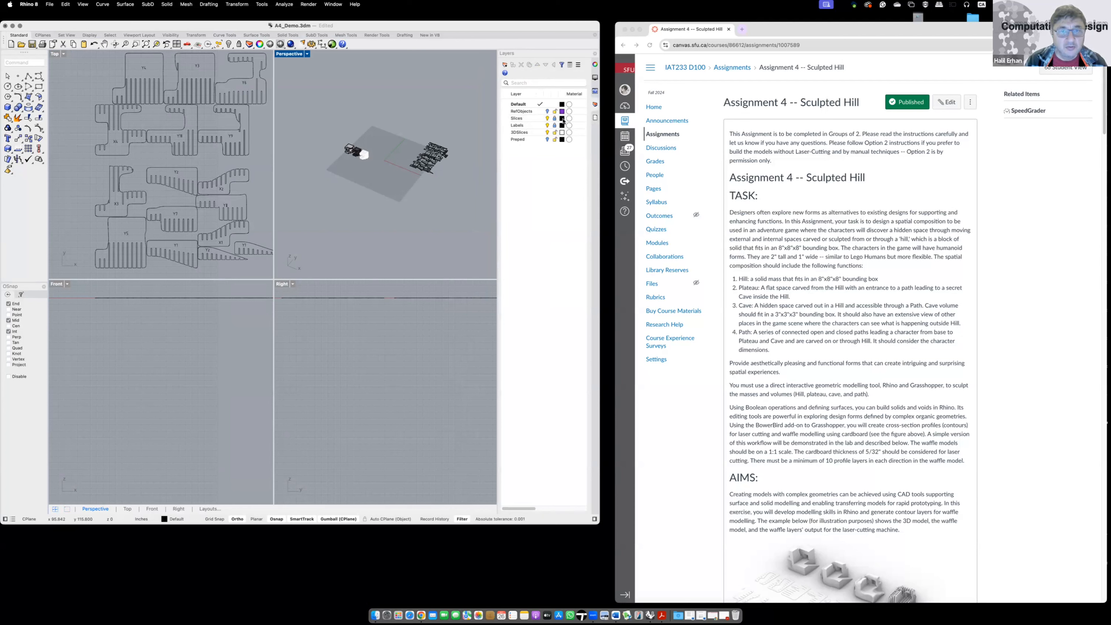
{"action": "left_click", "coordinate": [563, 119]}
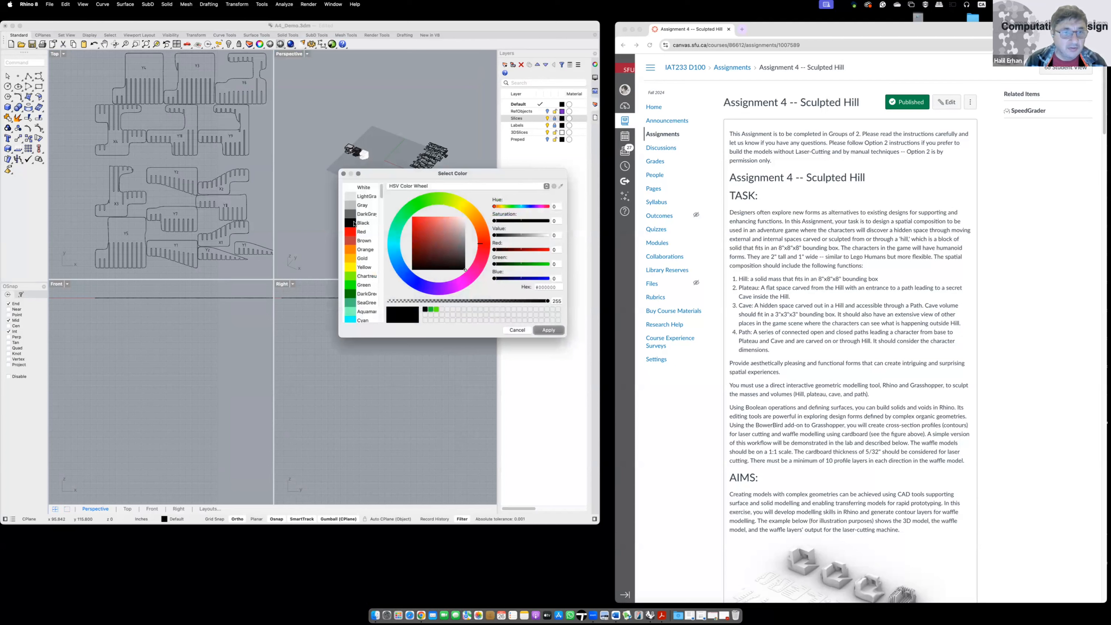
{"action": "left_click", "coordinate": [548, 331]}
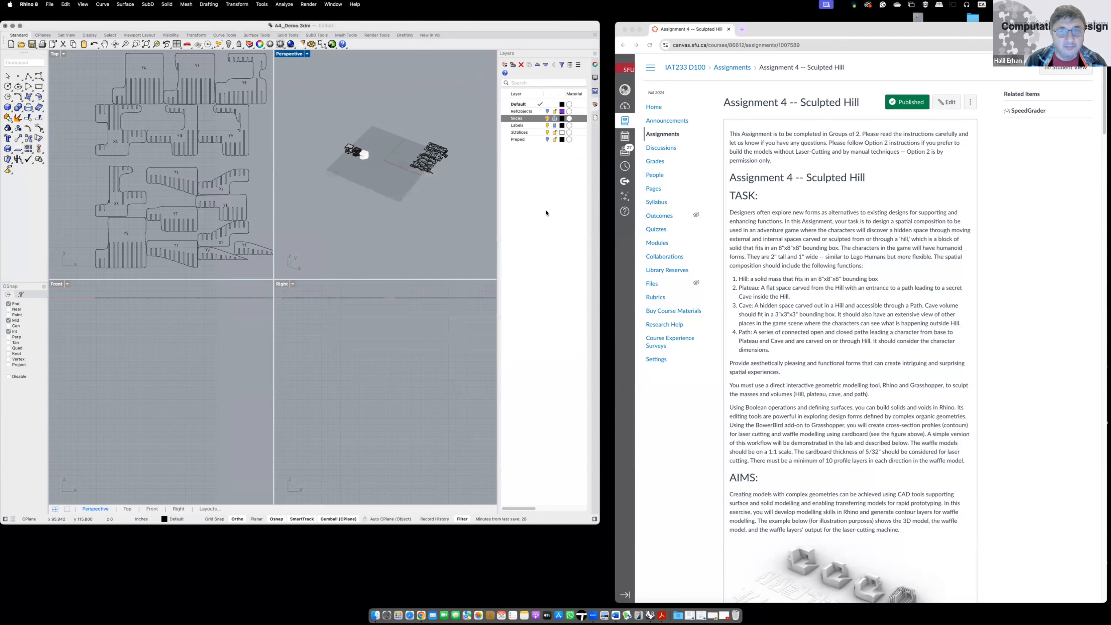
{"action": "left_click", "coordinate": [563, 125]}
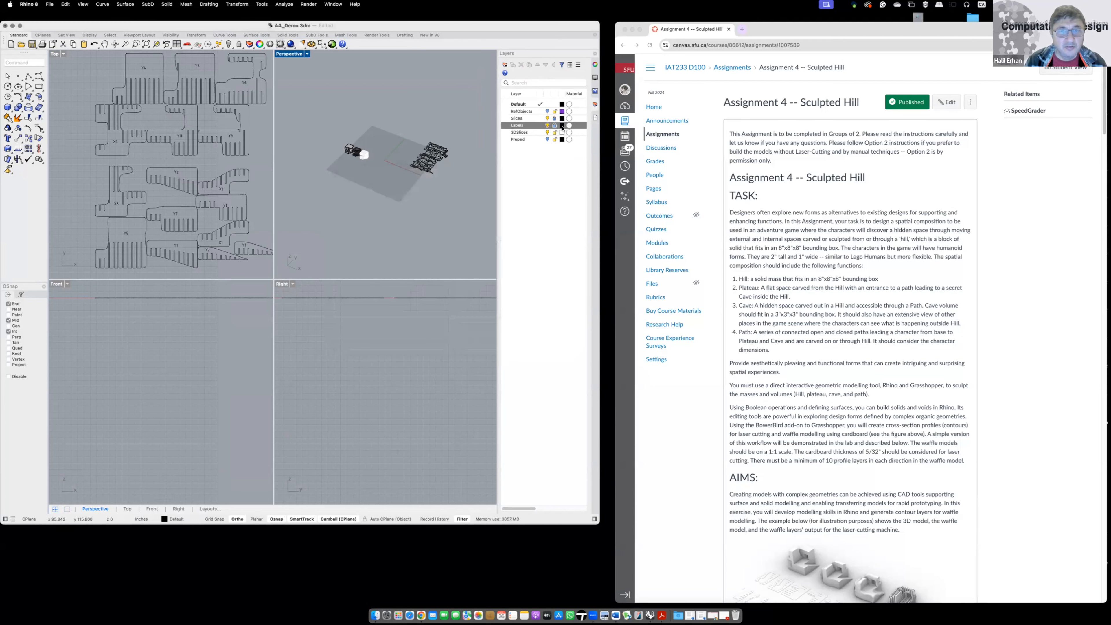
{"action": "left_click", "coordinate": [352, 223]}
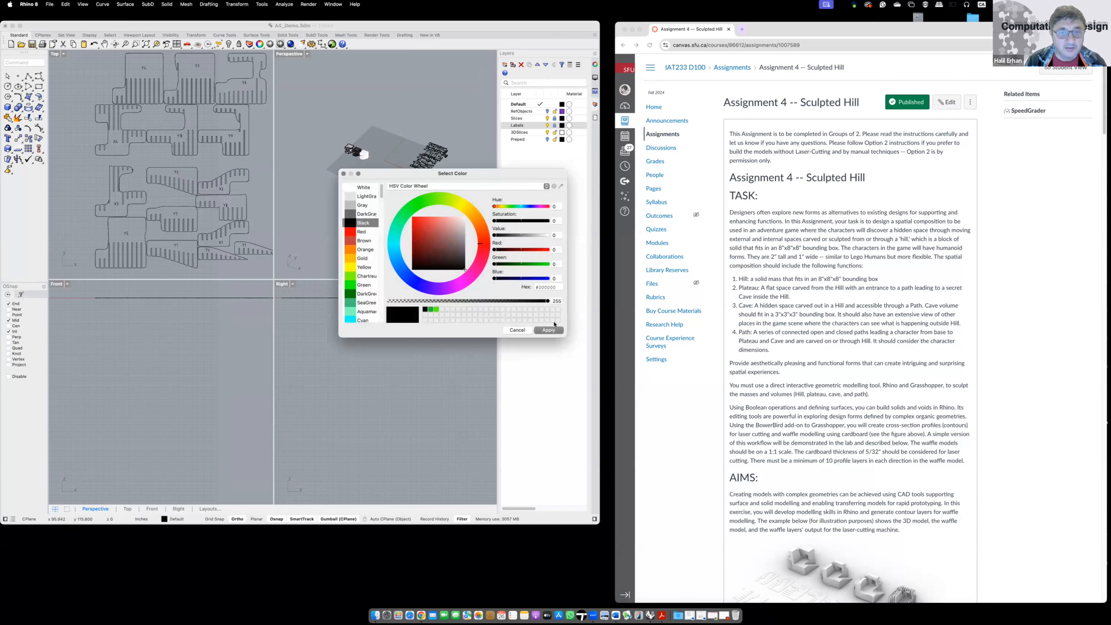
{"action": "left_click", "coordinate": [549, 331]}
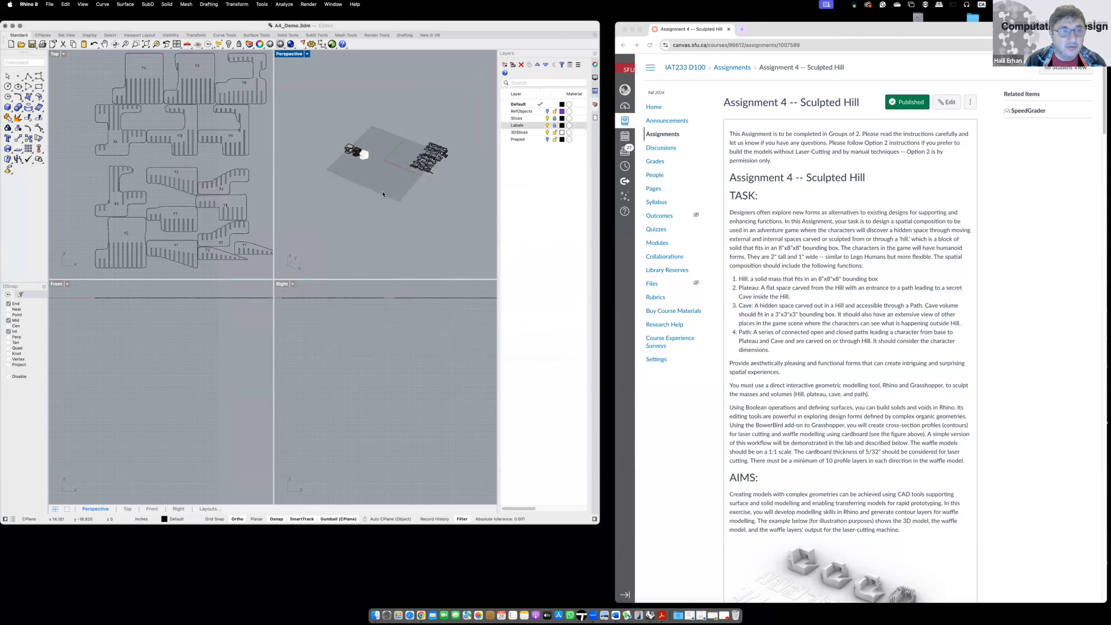
- Go back to the layouts, open the print setup for all three pages and preview each one
{"action": "left_click", "coordinate": [209, 509]}
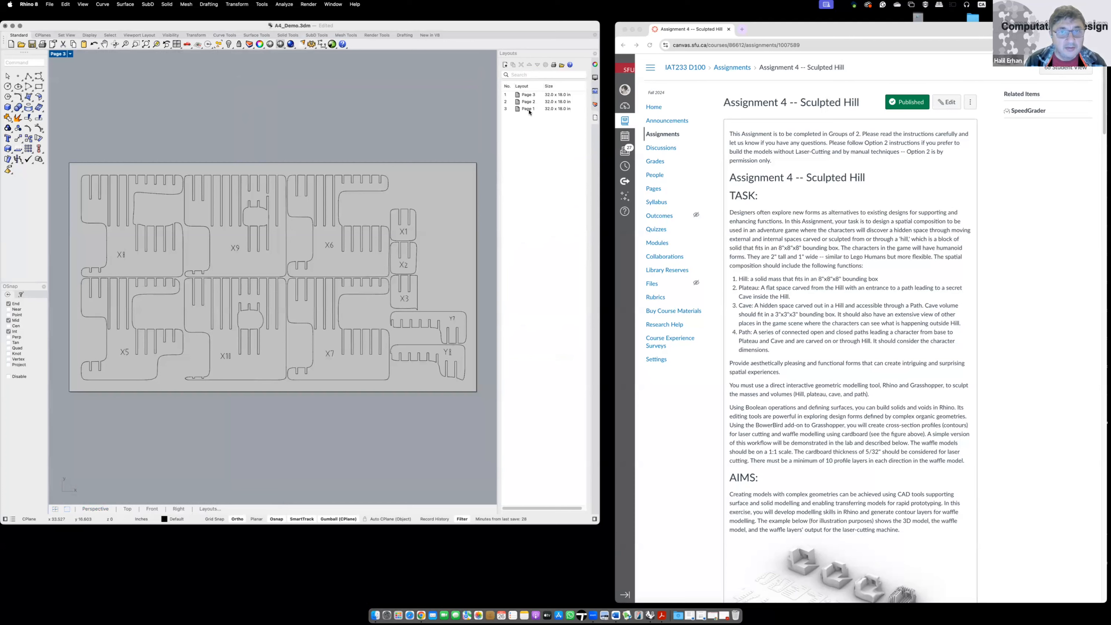
{"action": "left_click_drag", "start_coordinate": [532, 94], "coordinate": [535, 132]}
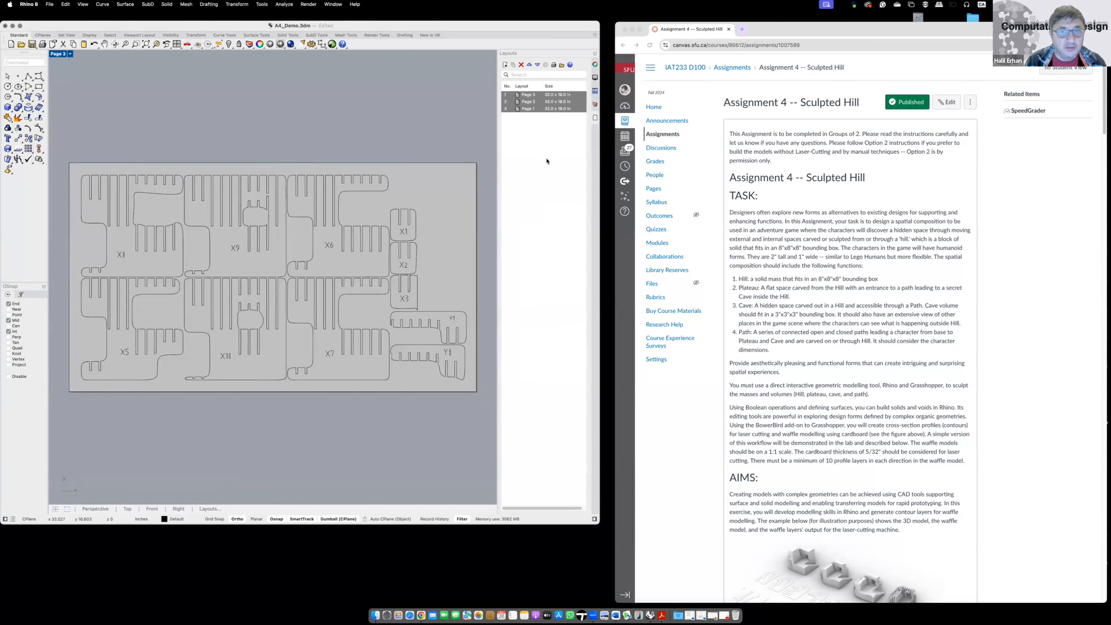
{"action": "left_click", "coordinate": [553, 66]}
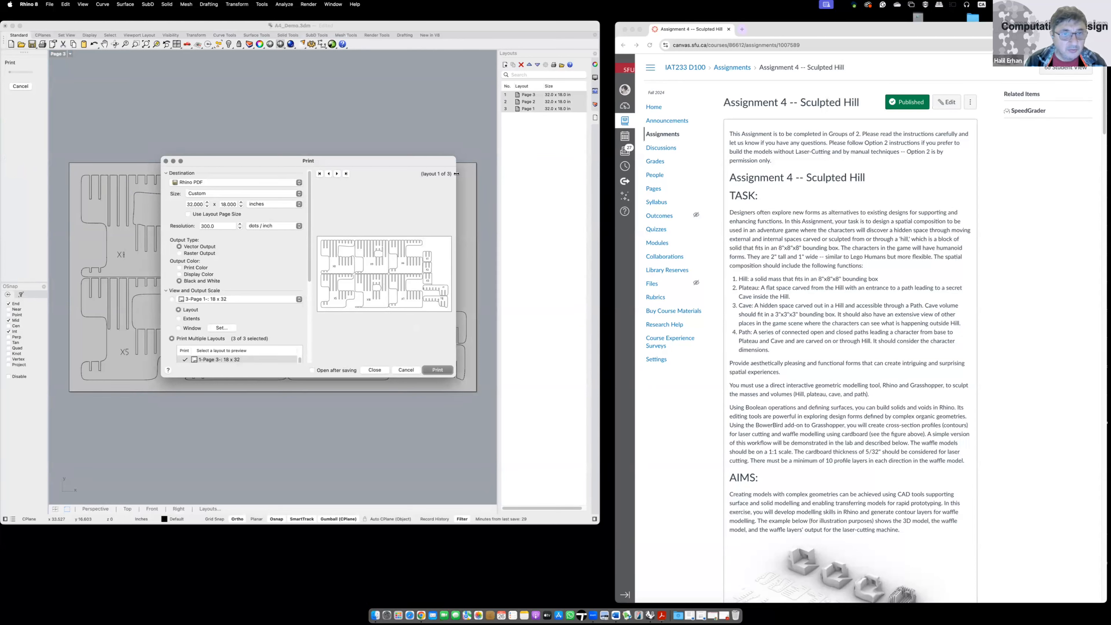
{"action": "left_click", "coordinate": [337, 174]}
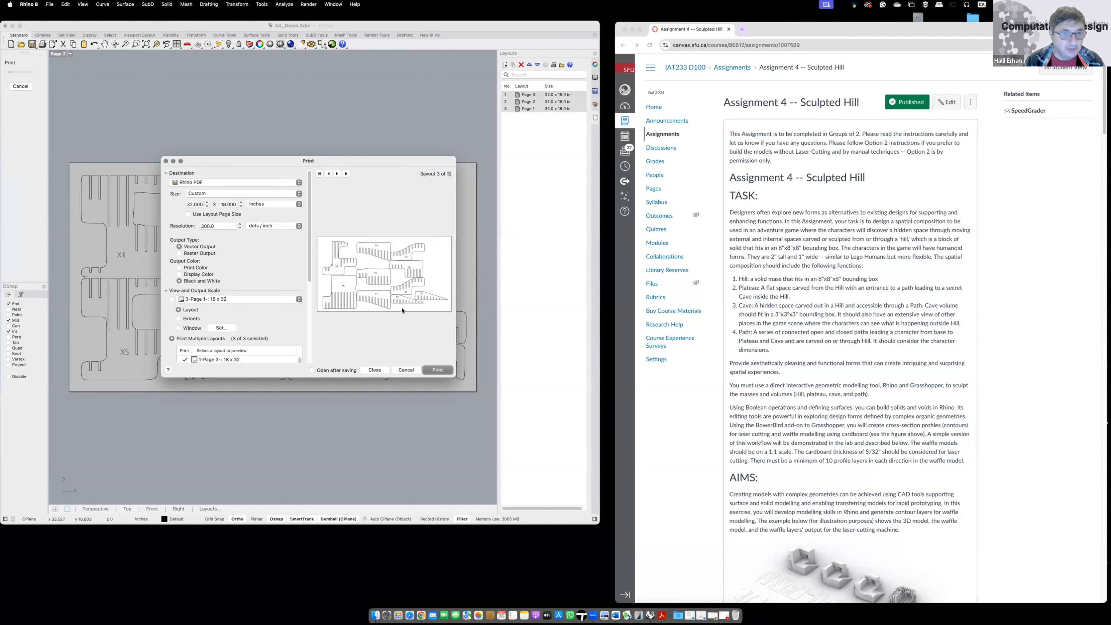
- Check the 1:1 print settings and print all three layouts to one PDF named with the author's username followed by _A4_PagesAll
{"action": "scroll", "coordinate": [211, 326], "scroll_direction": "down", "scroll_amount": 3}
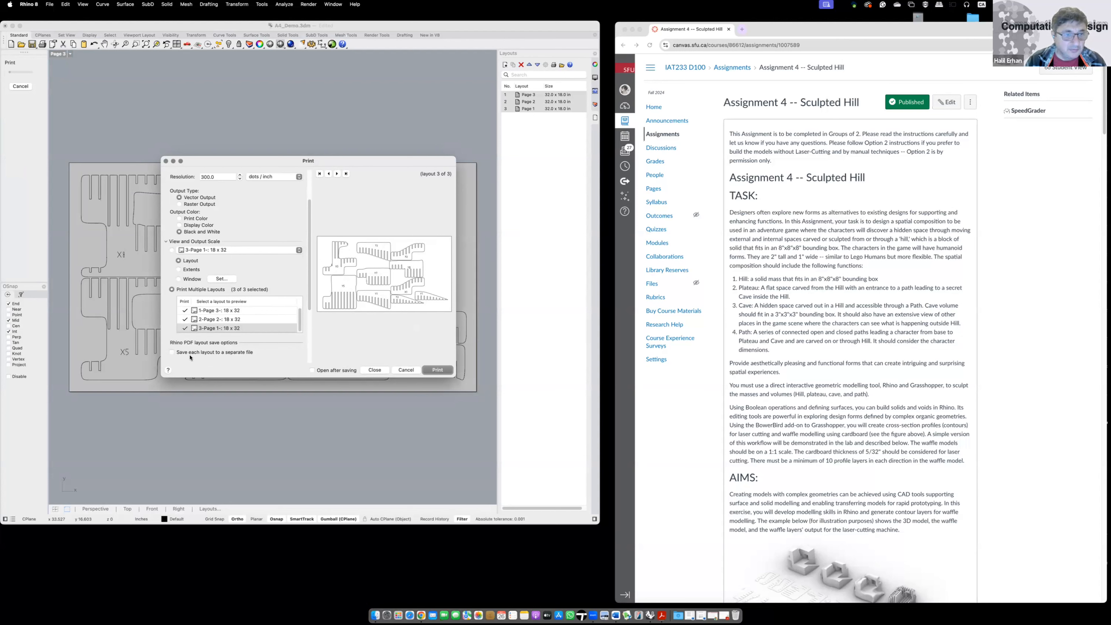
{"action": "scroll", "coordinate": [195, 363], "scroll_direction": "down", "scroll_amount": 2}
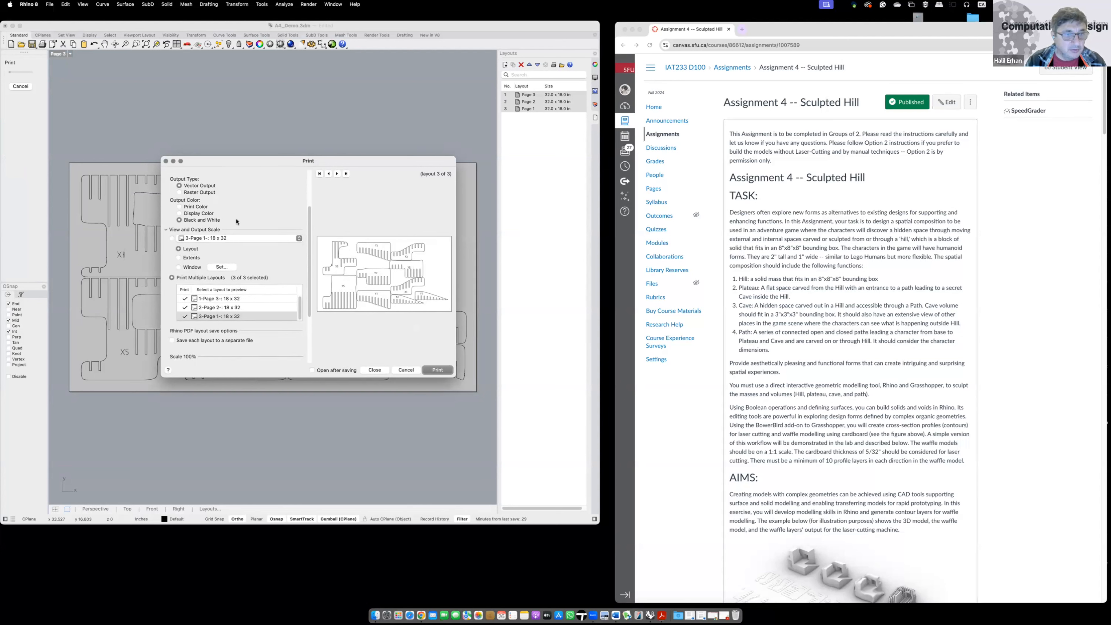
{"action": "scroll", "coordinate": [197, 308], "scroll_direction": "down", "scroll_amount": 4}
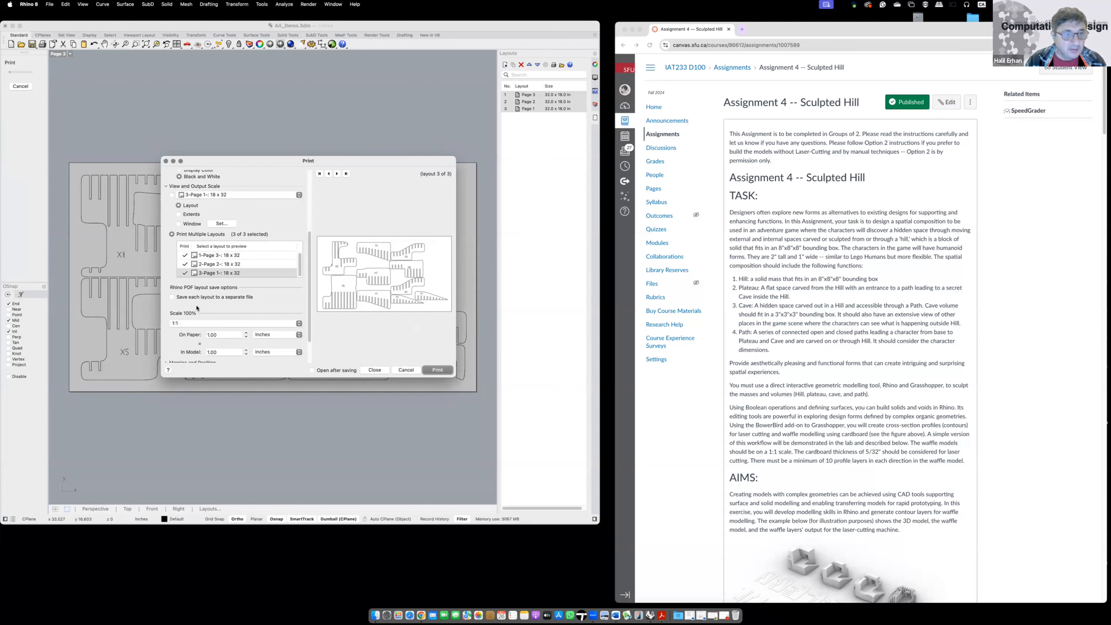
{"action": "scroll", "coordinate": [224, 311], "scroll_direction": "down", "scroll_amount": 3}
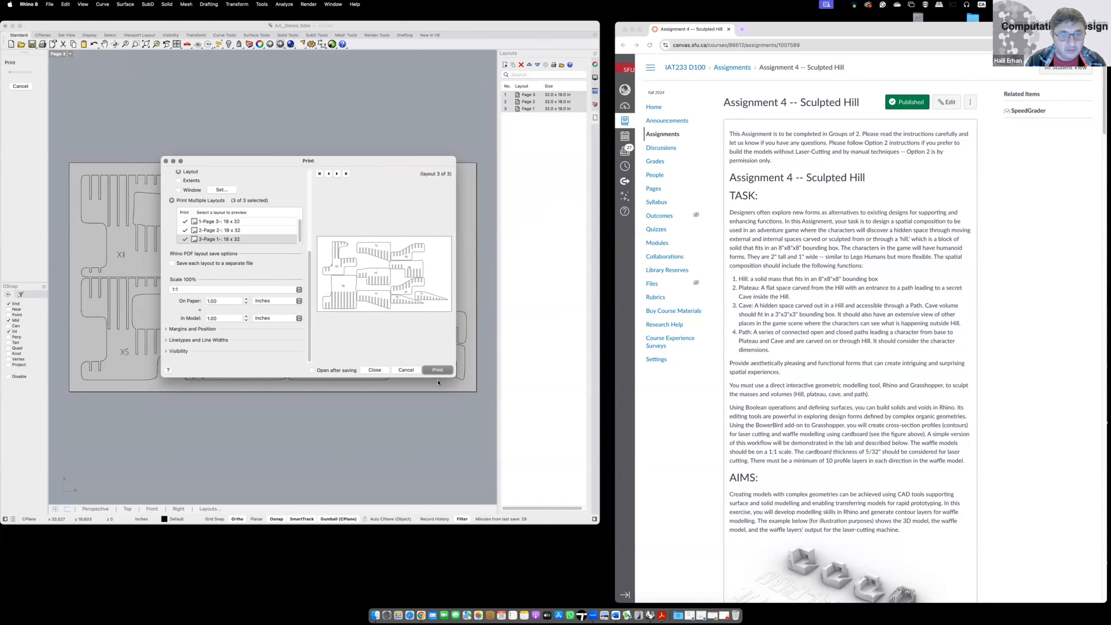
{"action": "left_click", "coordinate": [438, 370]}
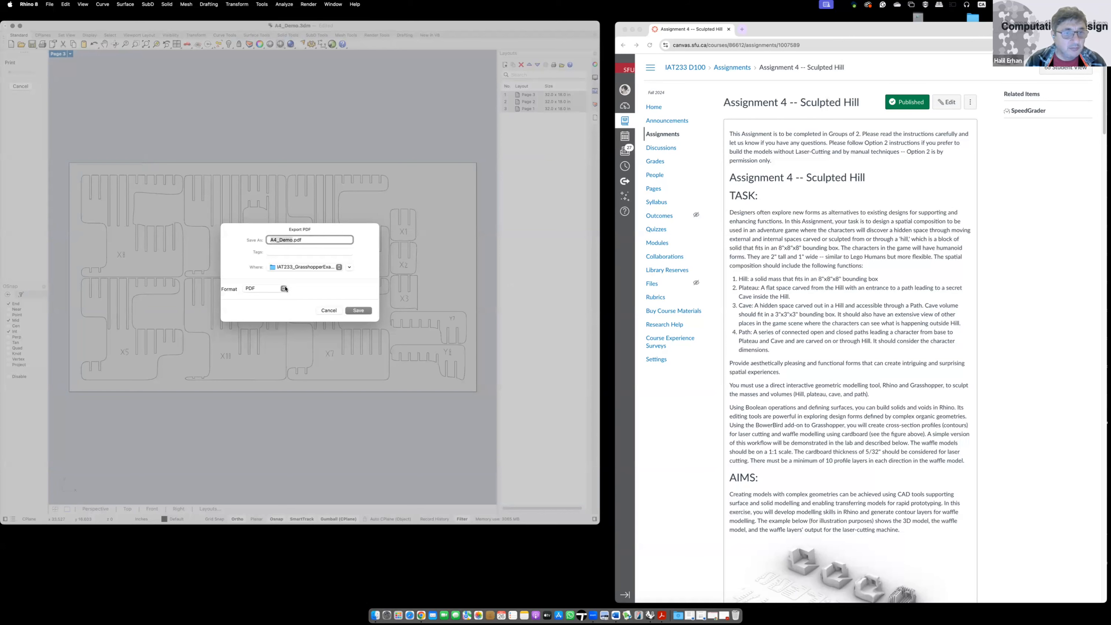
{"action": "type", "text": "herhan_A4_PagesAll"}
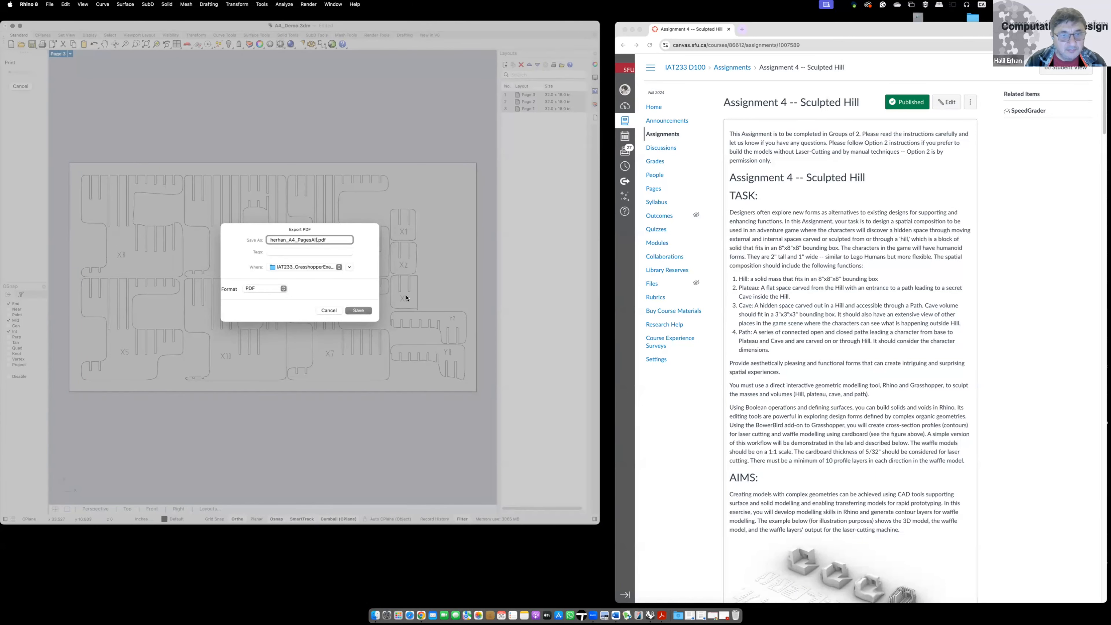
- Save the Rhino model and look through the exported PDF's pages in Acrobat before switching back to Rhino
{"action": "left_click", "coordinate": [32, 44]}
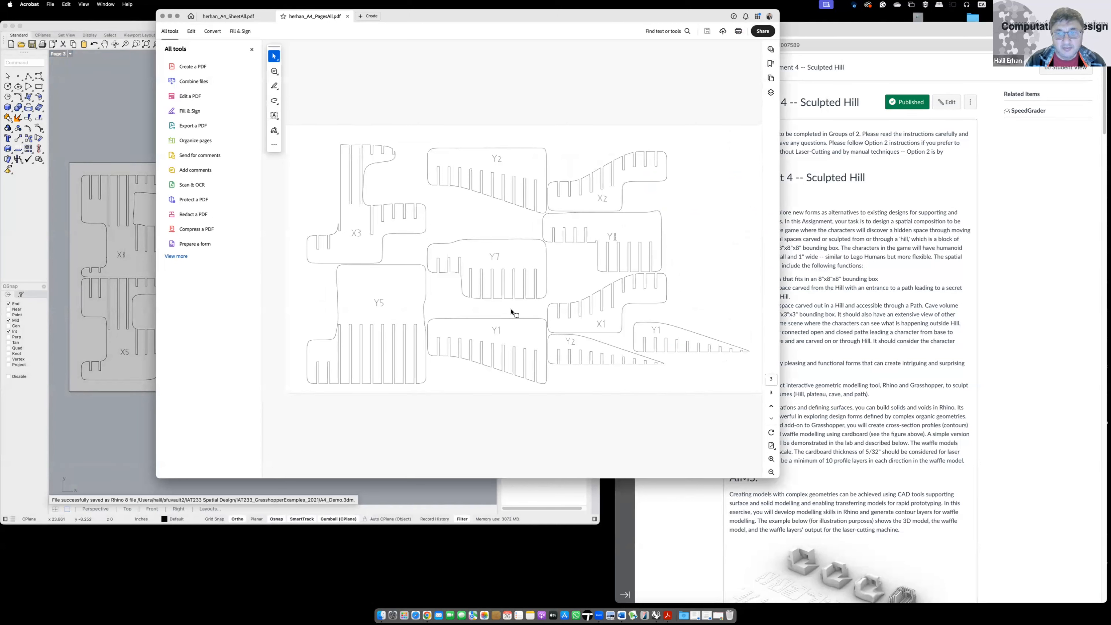
{"action": "scroll", "coordinate": [510, 309], "scroll_direction": "up", "scroll_amount": 5}
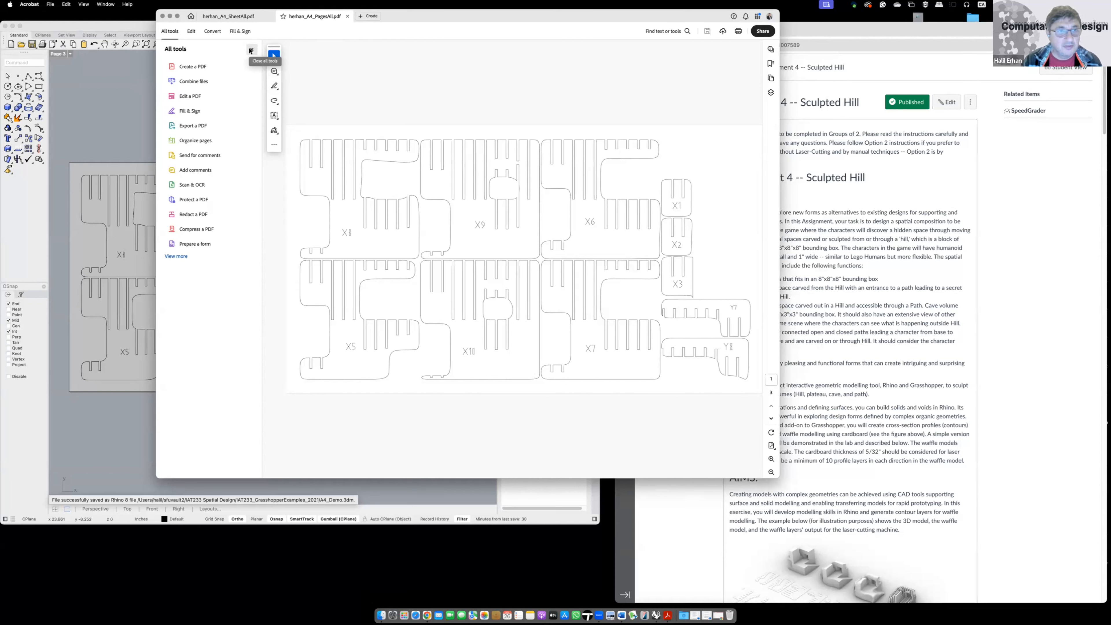
{"action": "left_click", "coordinate": [132, 127]}
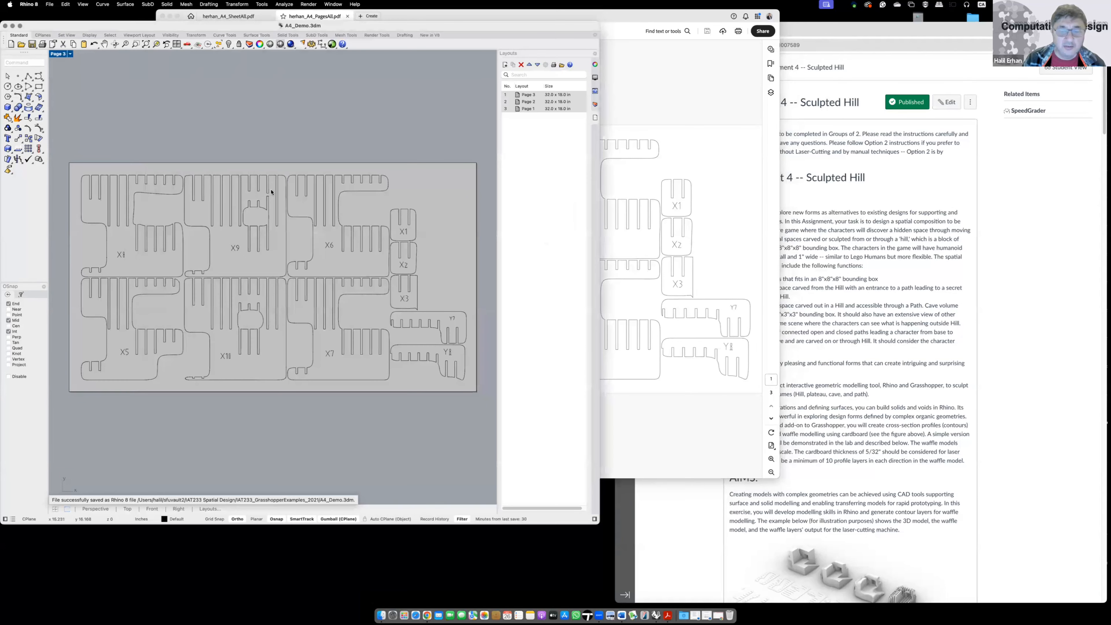